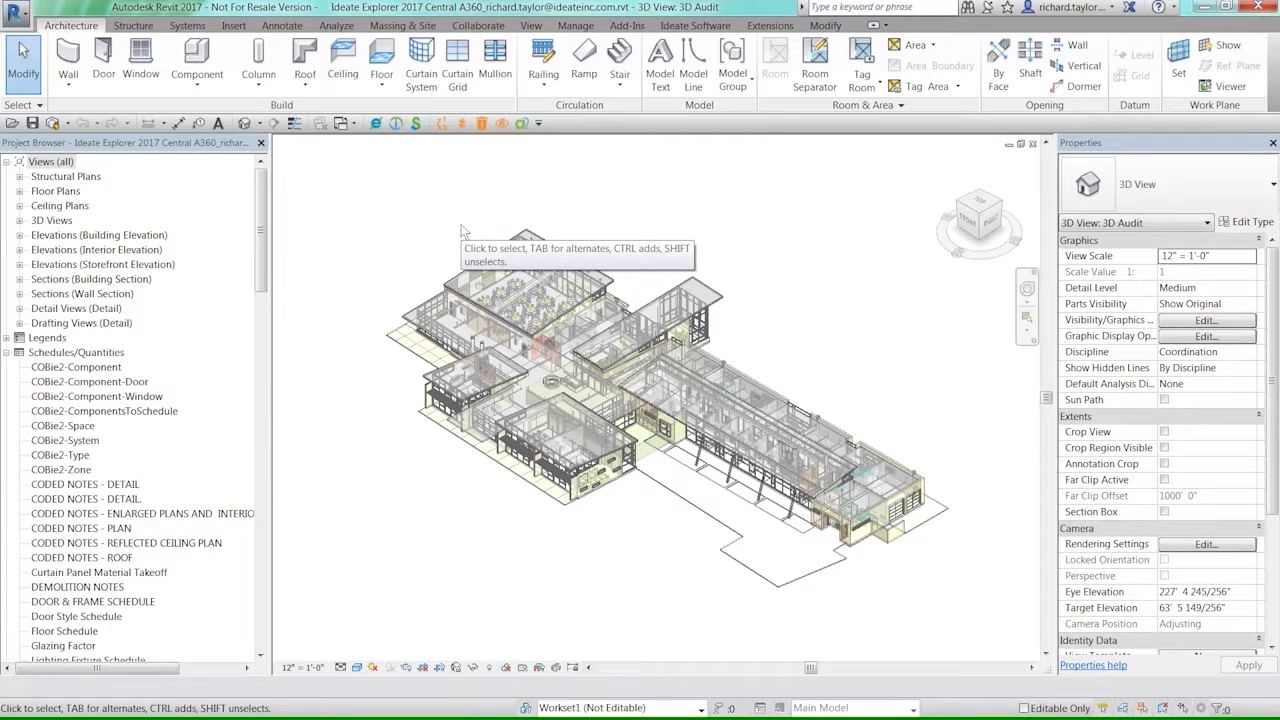
click(697, 30)
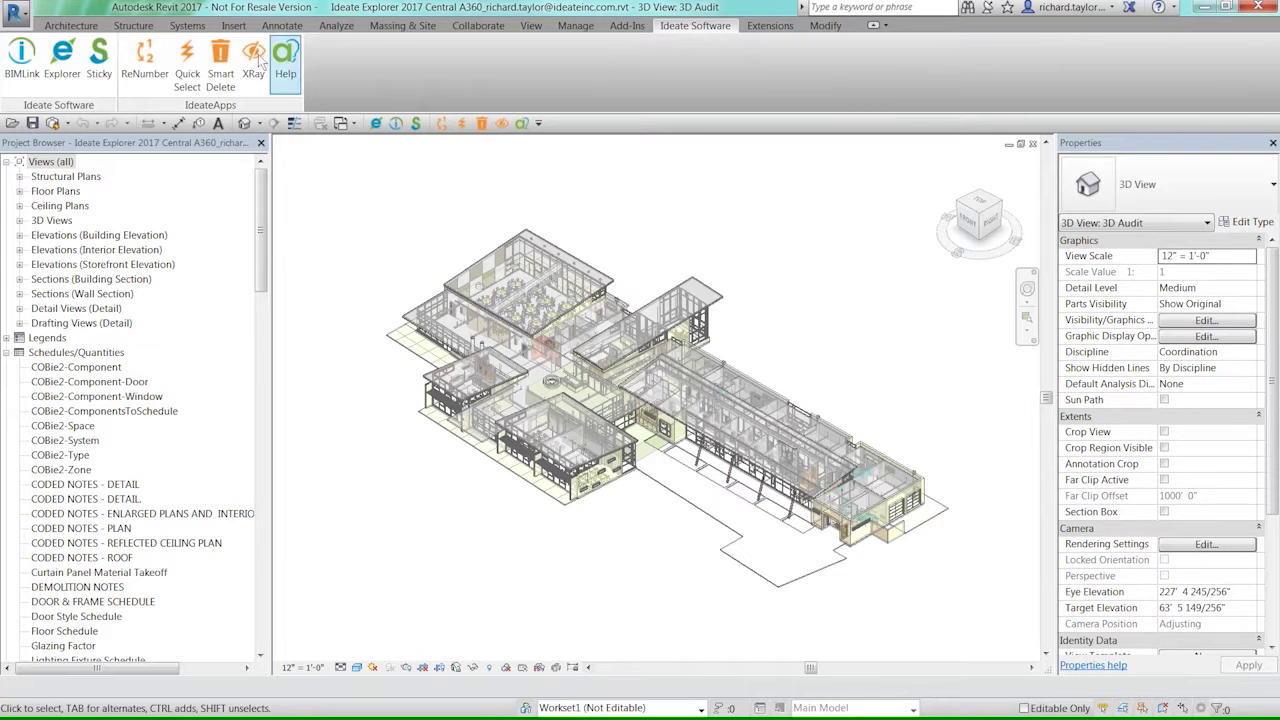
click(84, 30)
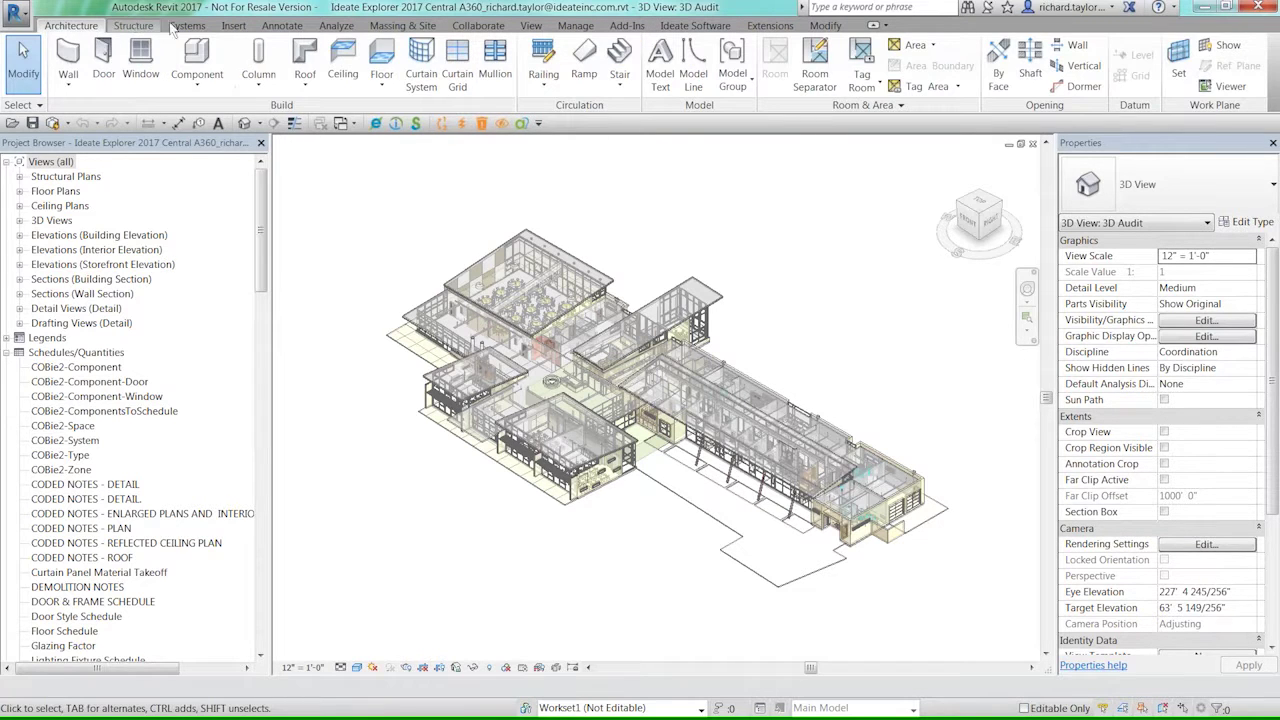
scroll(180, 28, down, 2)
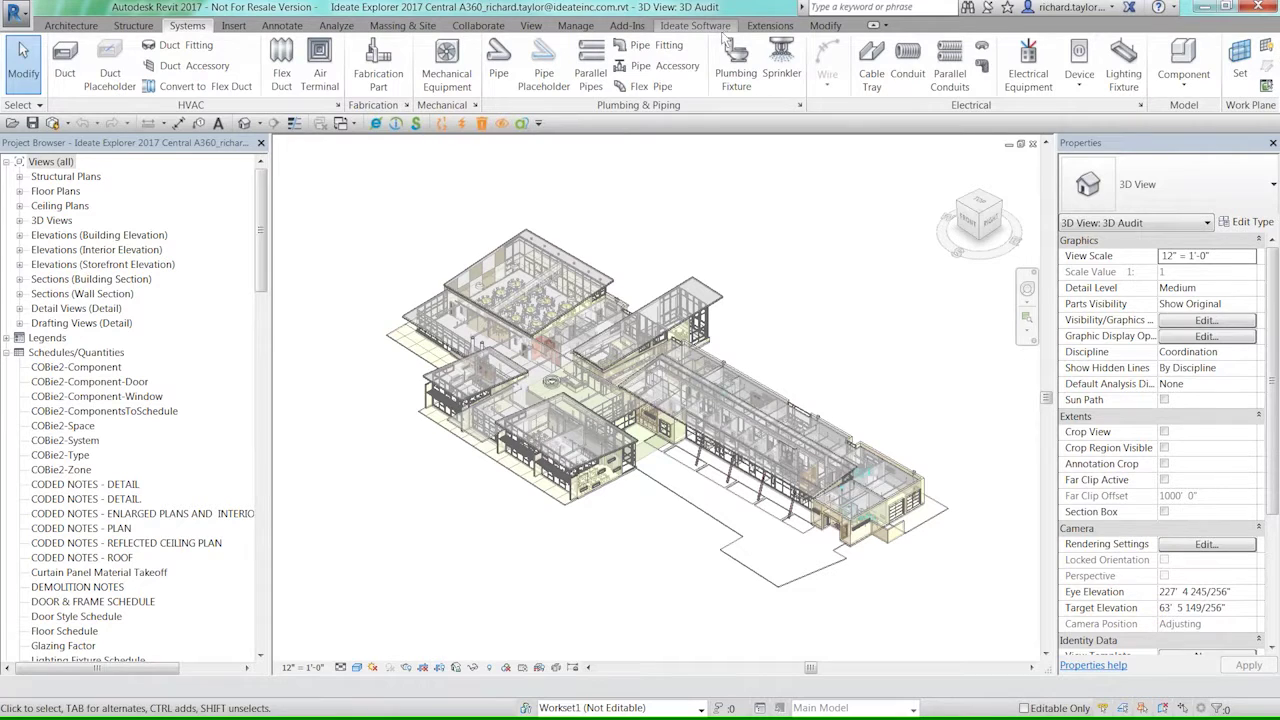
click(713, 29)
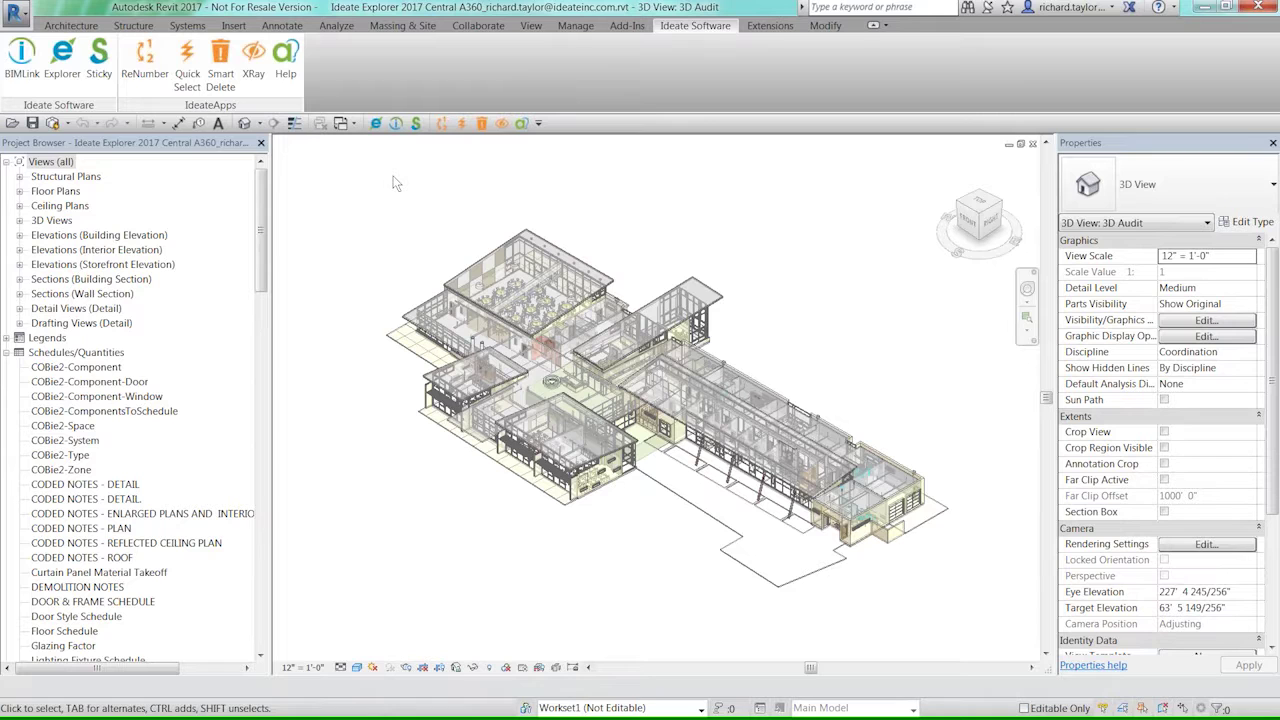
click(626, 26)
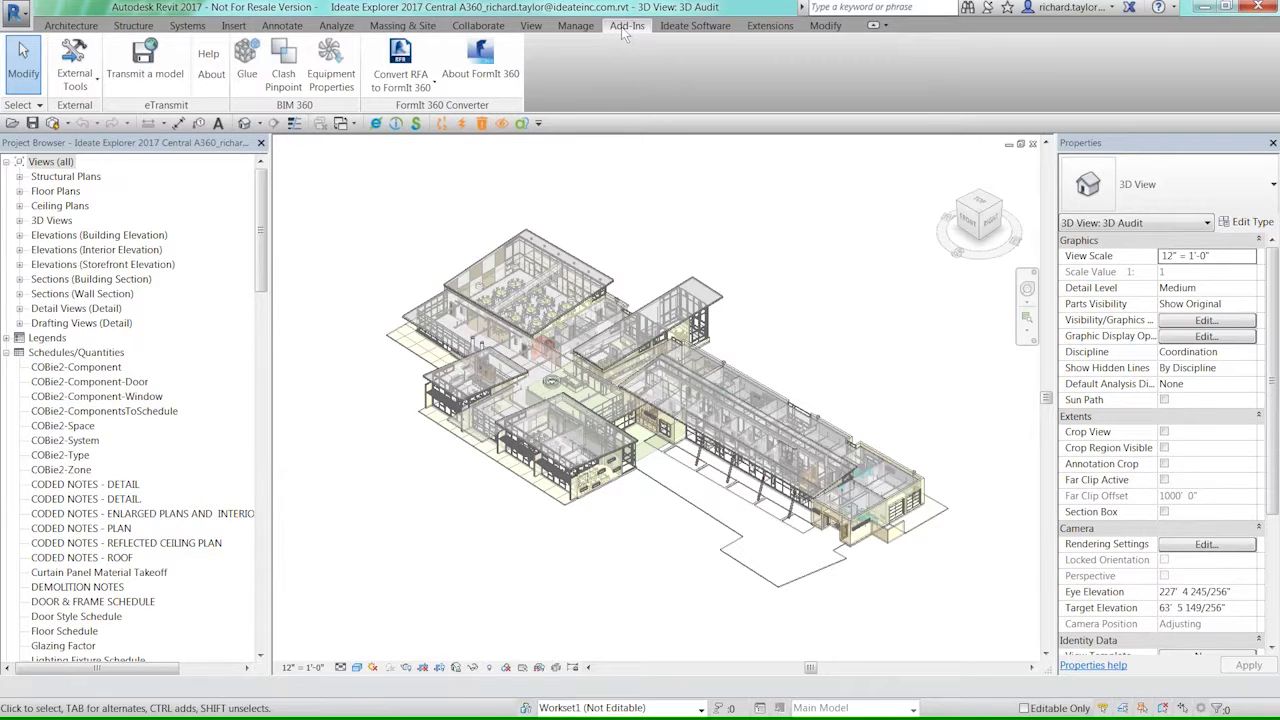
- Launch the Ideate Explorer tool for the open project
click(677, 27)
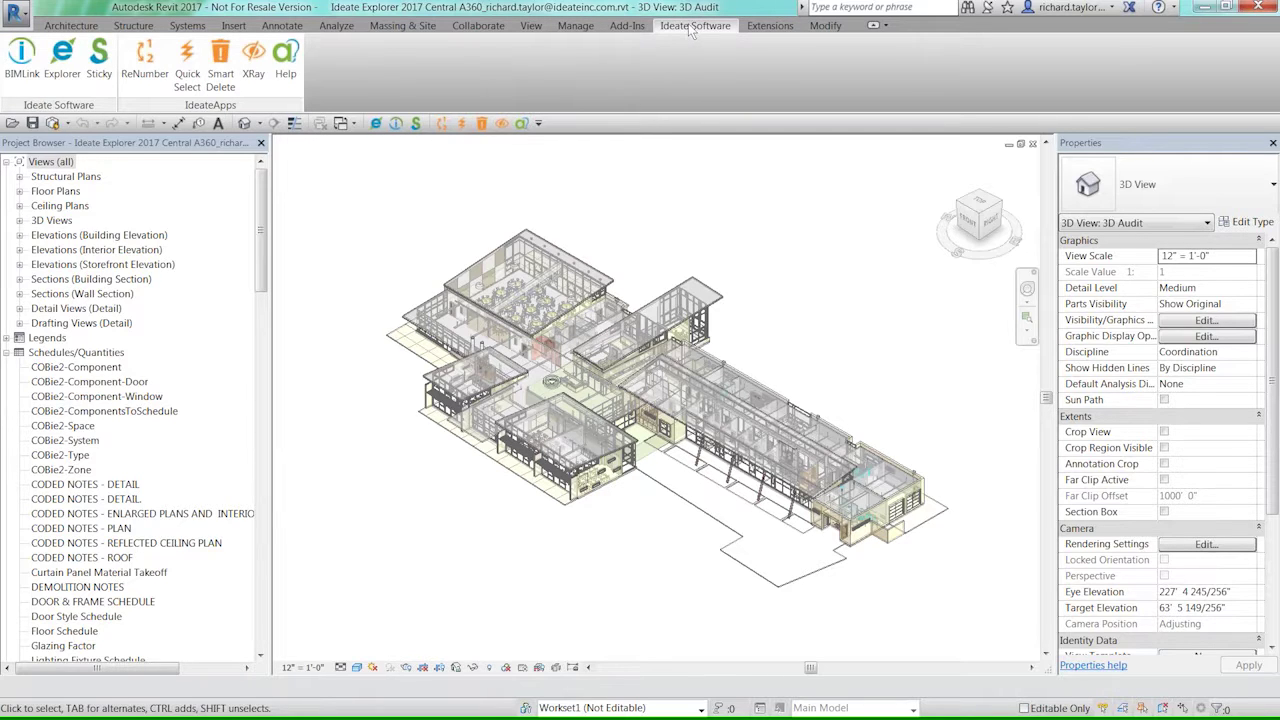
right_click(58, 80)
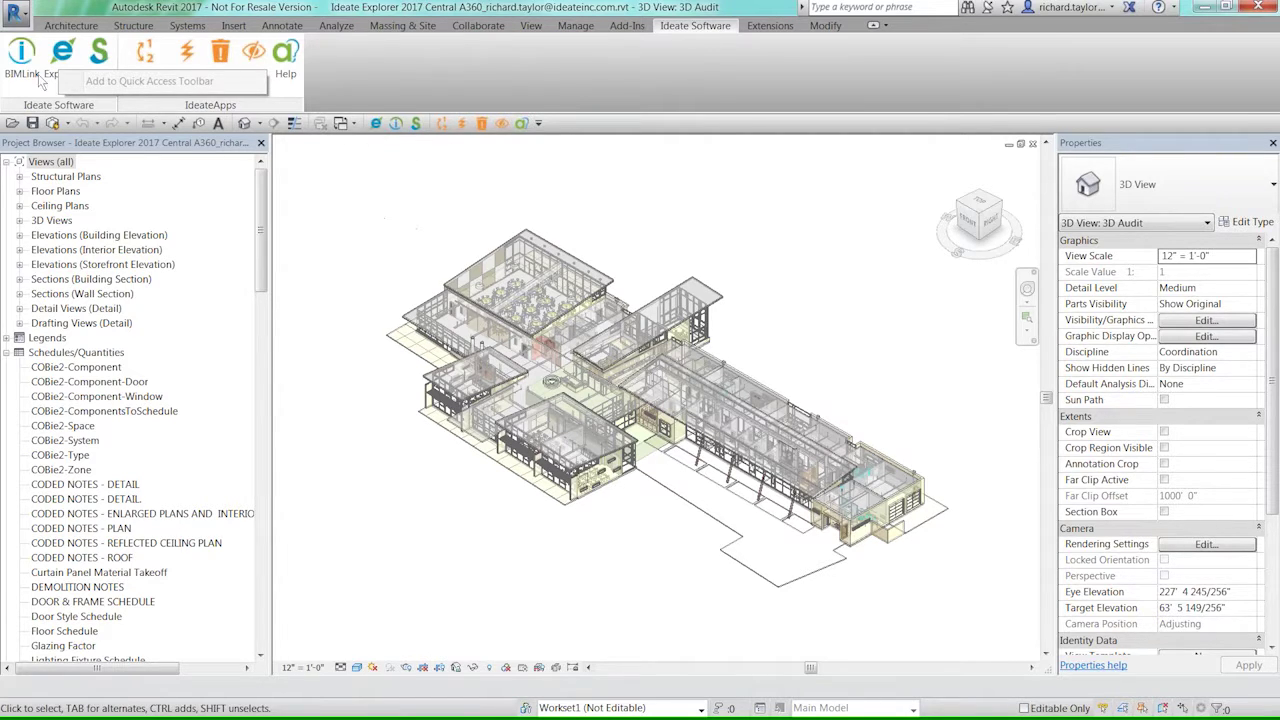
click(62, 55)
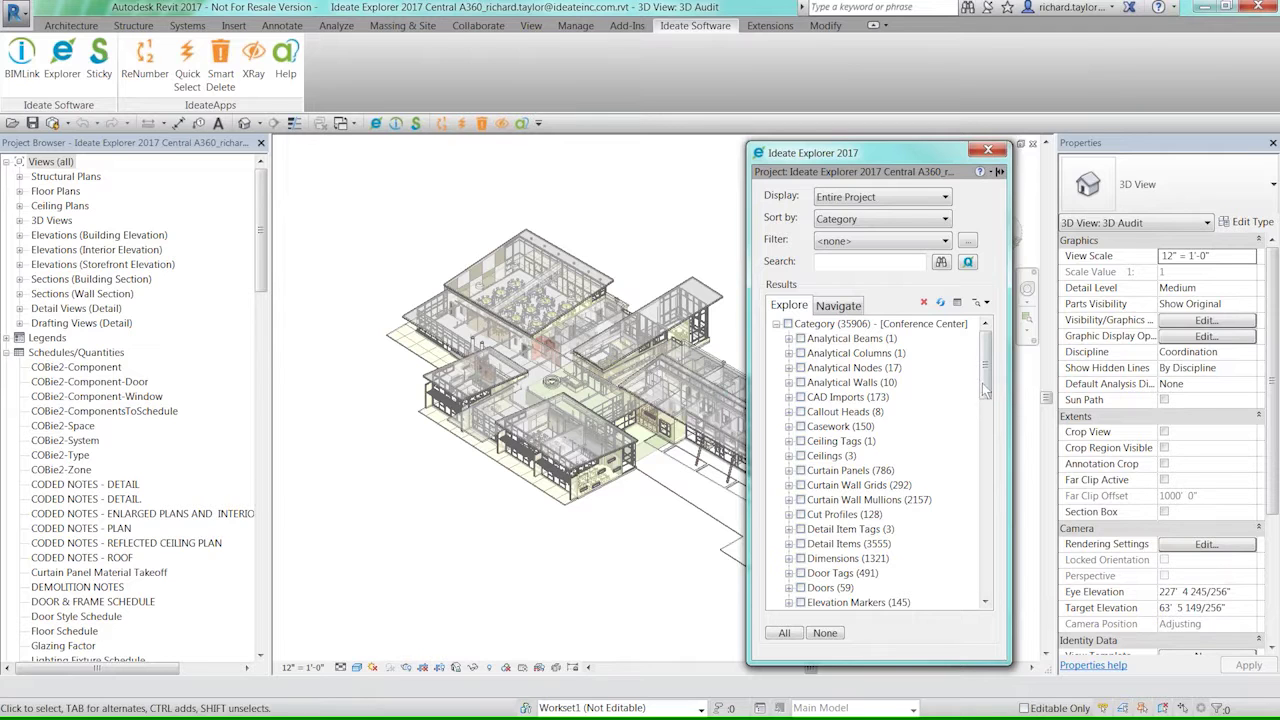
- Expand Curtain Panels and Operable Panel down to the individual Clear Glazing- Operable- Awning instances, and widen the Explorer window to show full names
drag(986, 377, 993, 410)
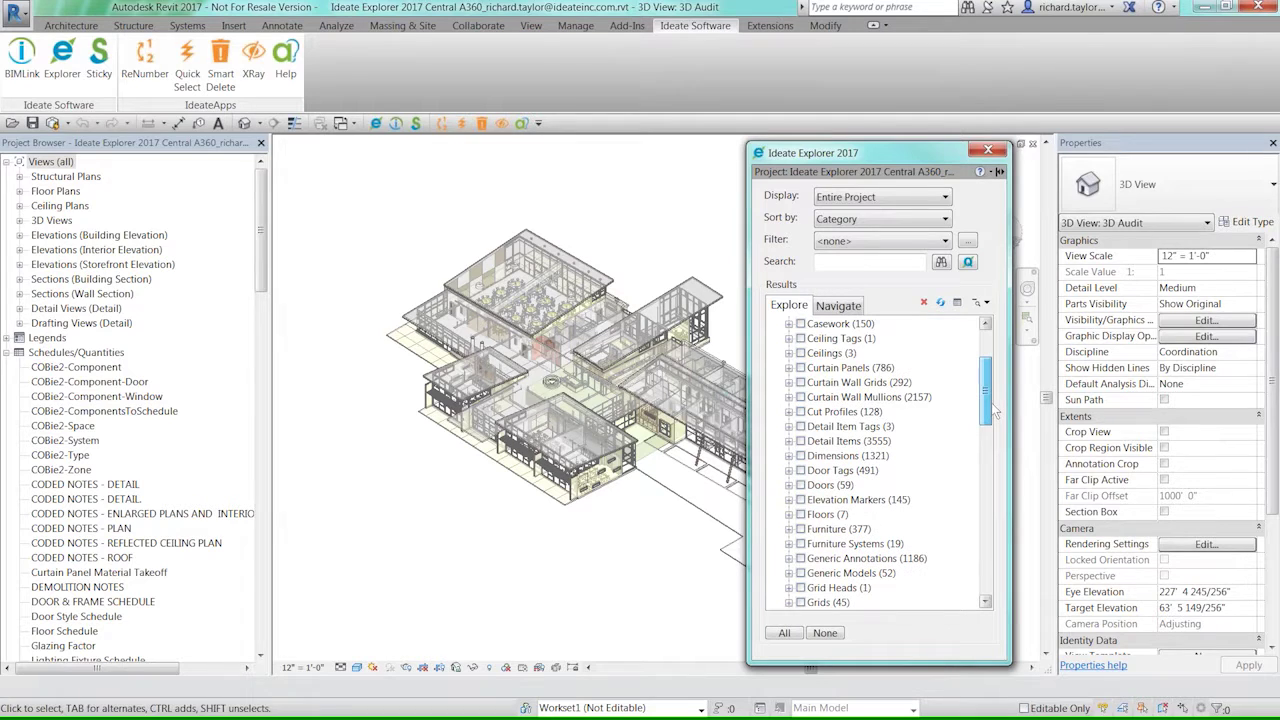
click(789, 368)
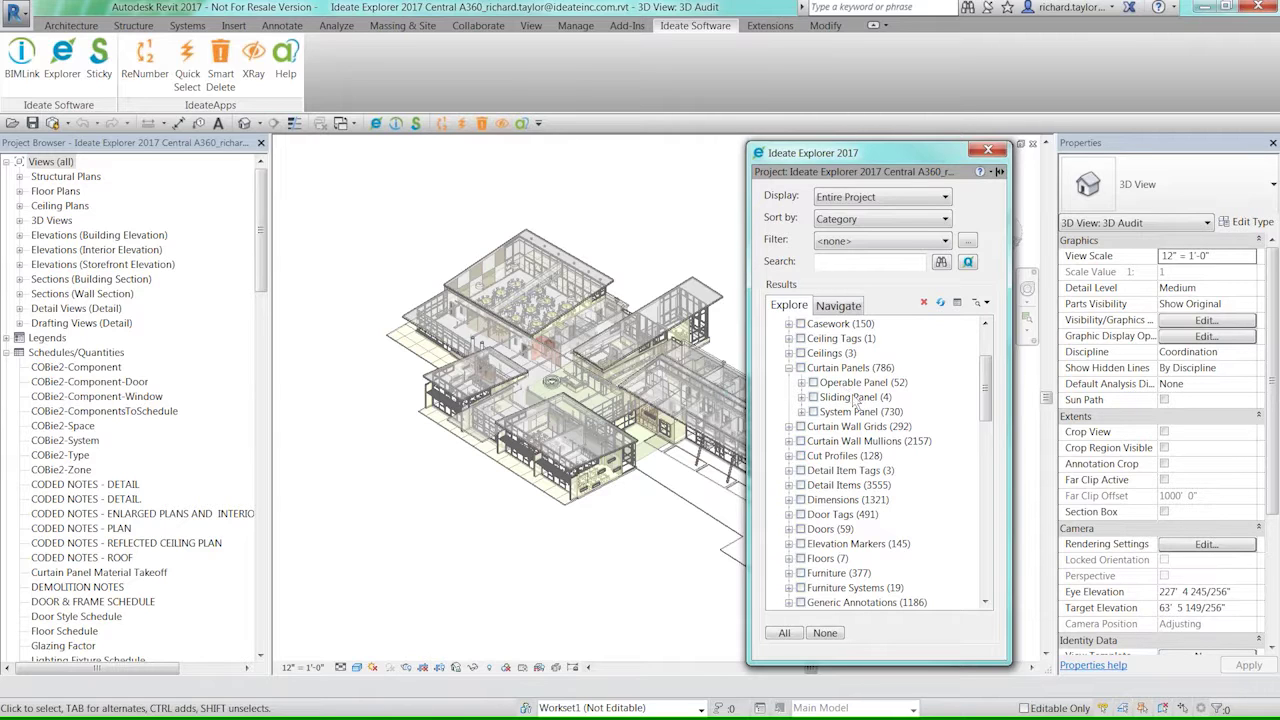
click(801, 383)
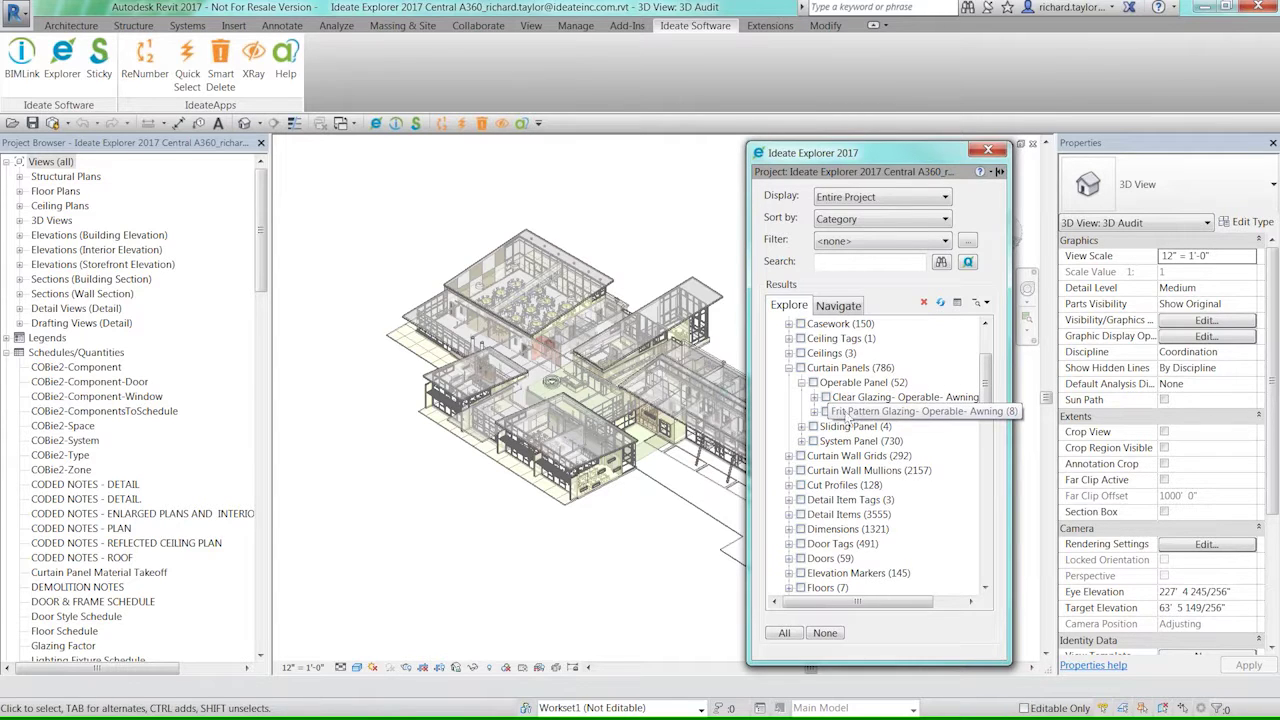
click(814, 397)
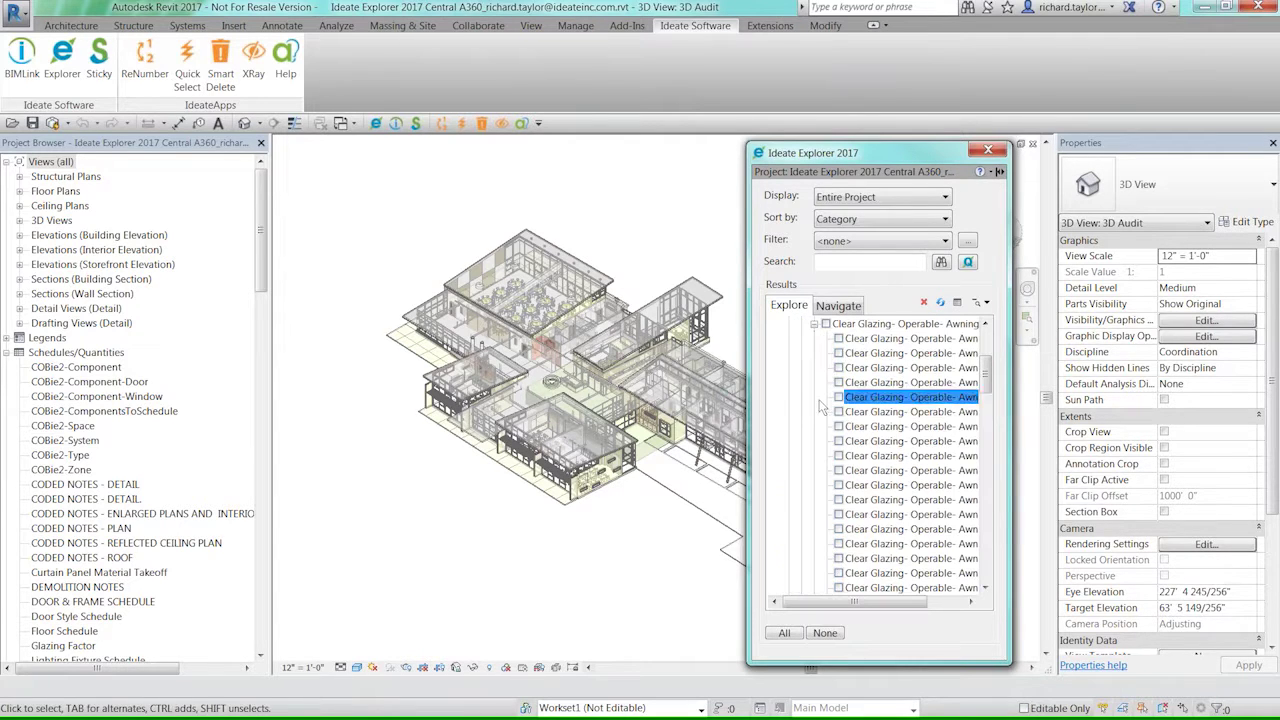
drag(1014, 418, 1074, 418)
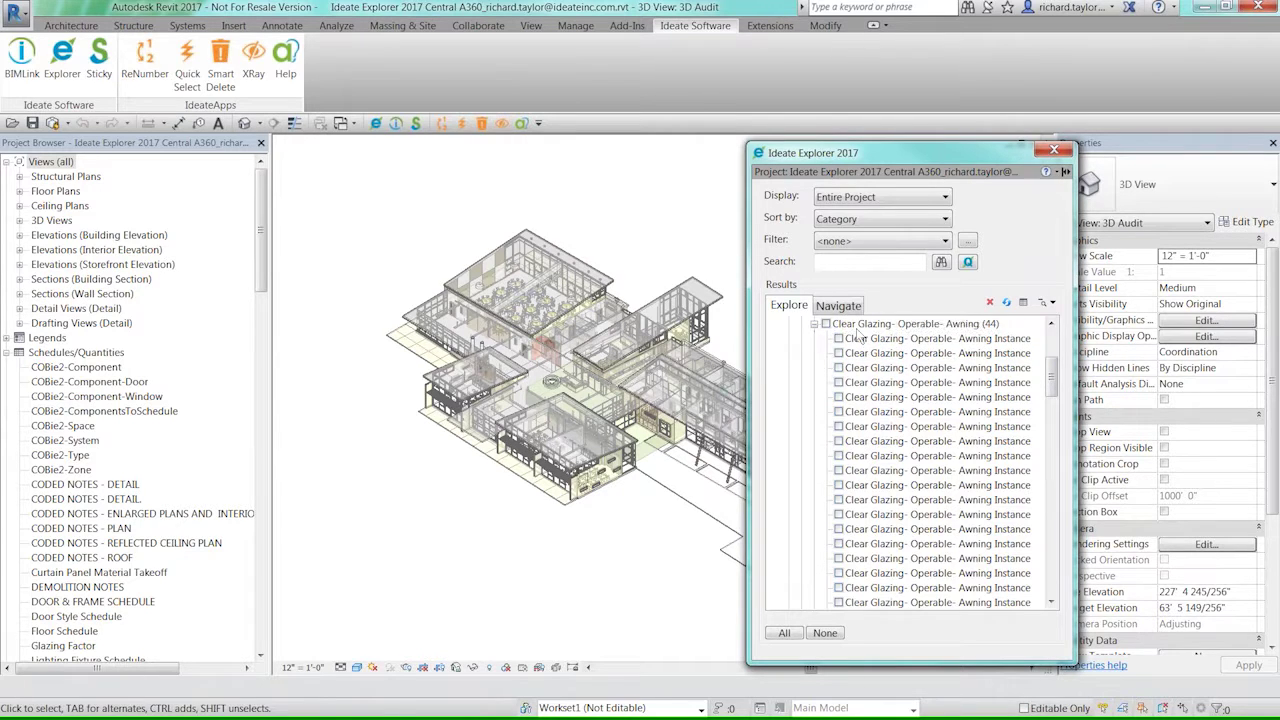
- Locate several Clear Glazing- Operable- Awning instances in the 3D view one by one, ending with the first in the list
double_click(928, 339)
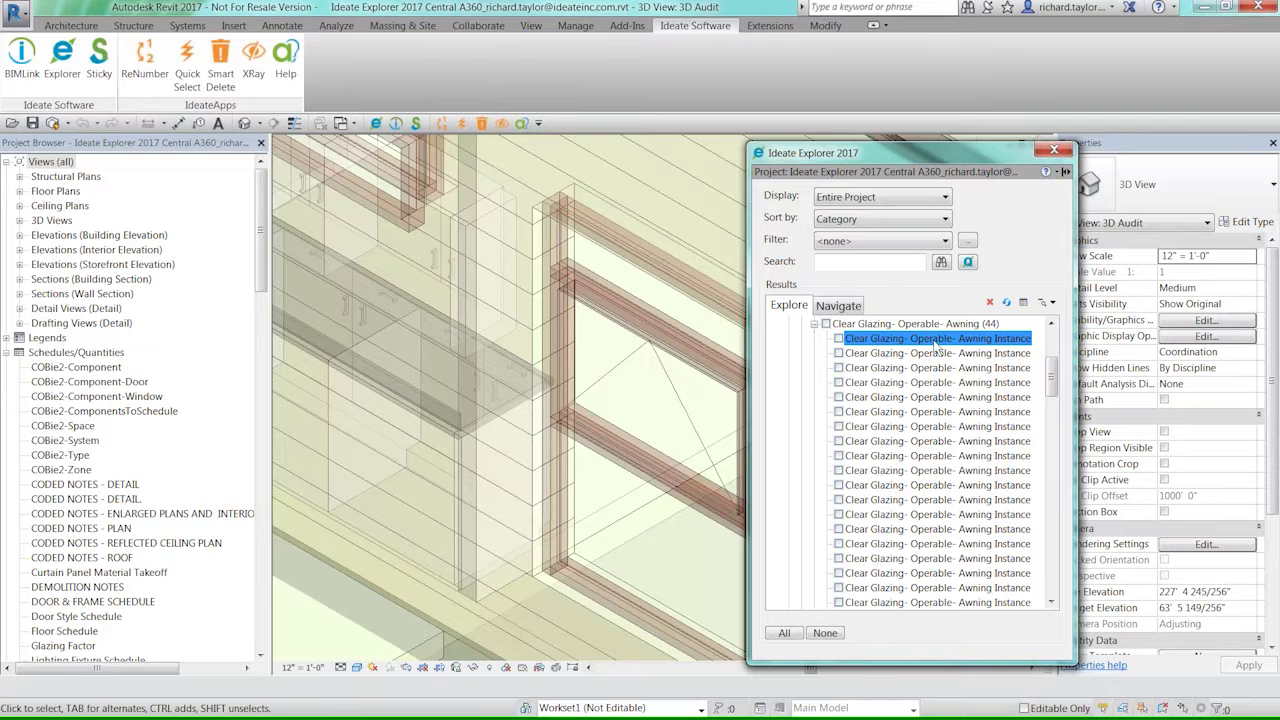
click(925, 383)
click(900, 412)
double_click(899, 412)
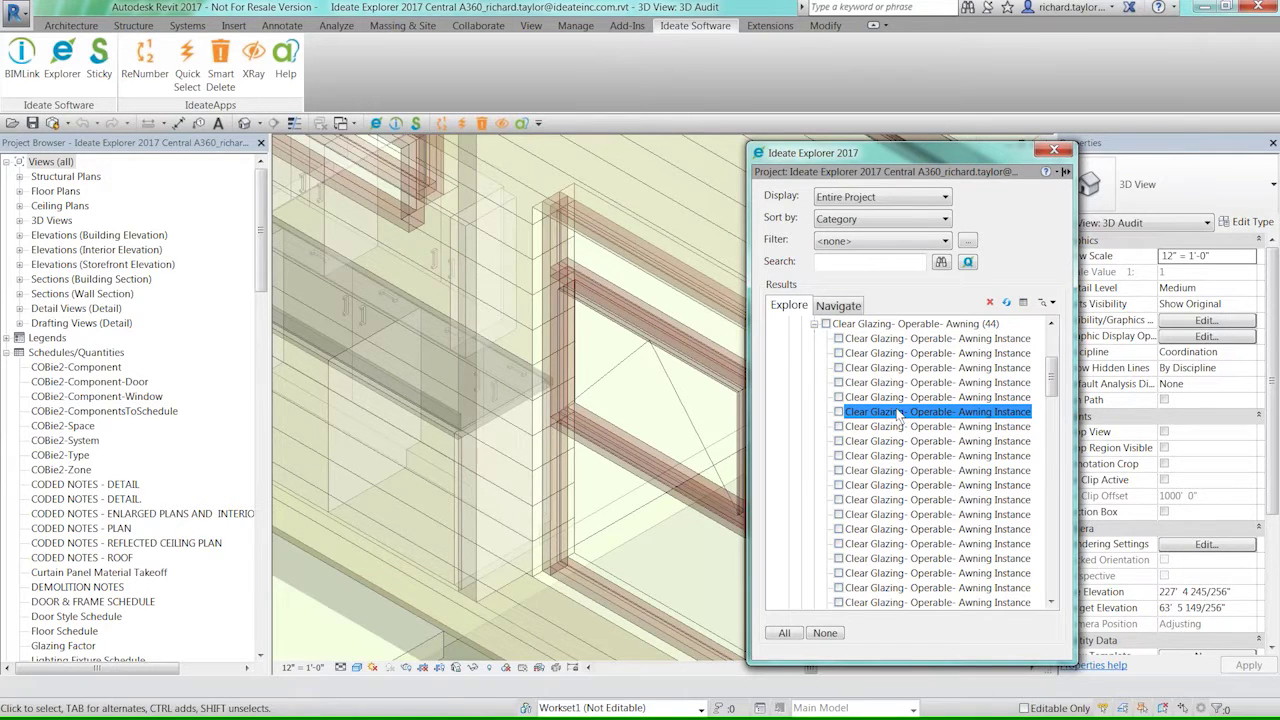
click(898, 368)
double_click(898, 368)
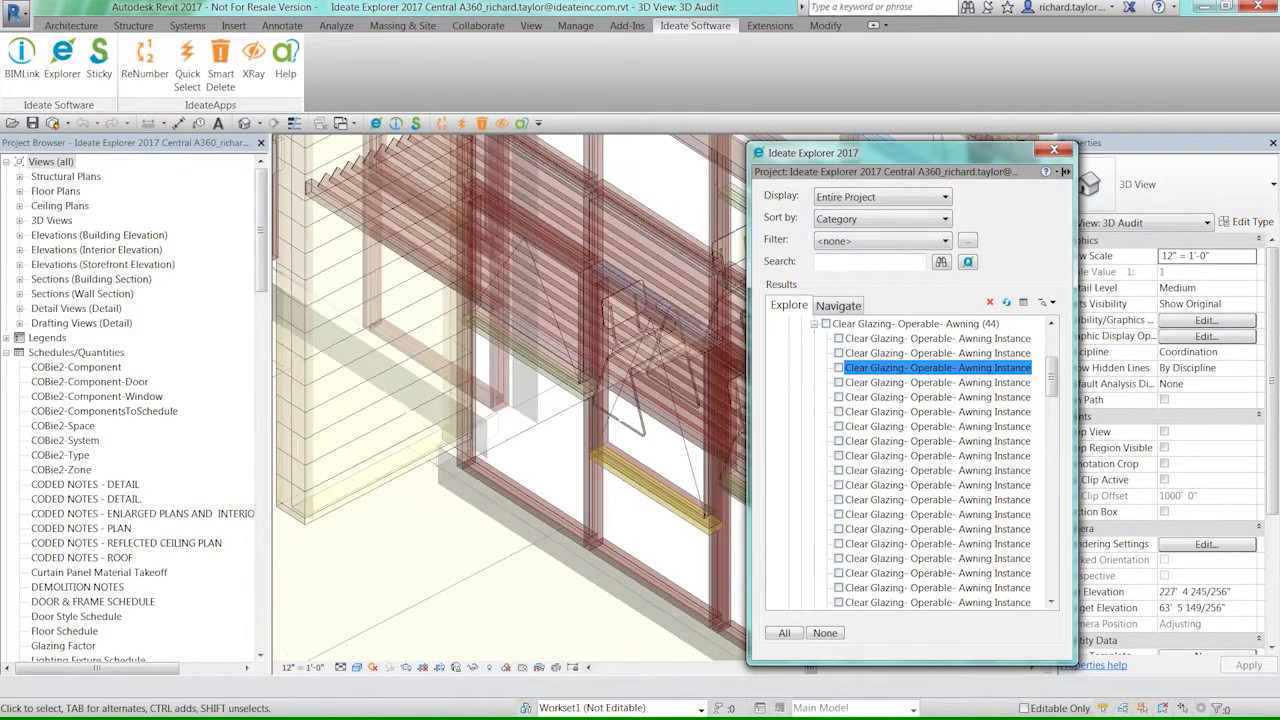
click(899, 340)
double_click(899, 340)
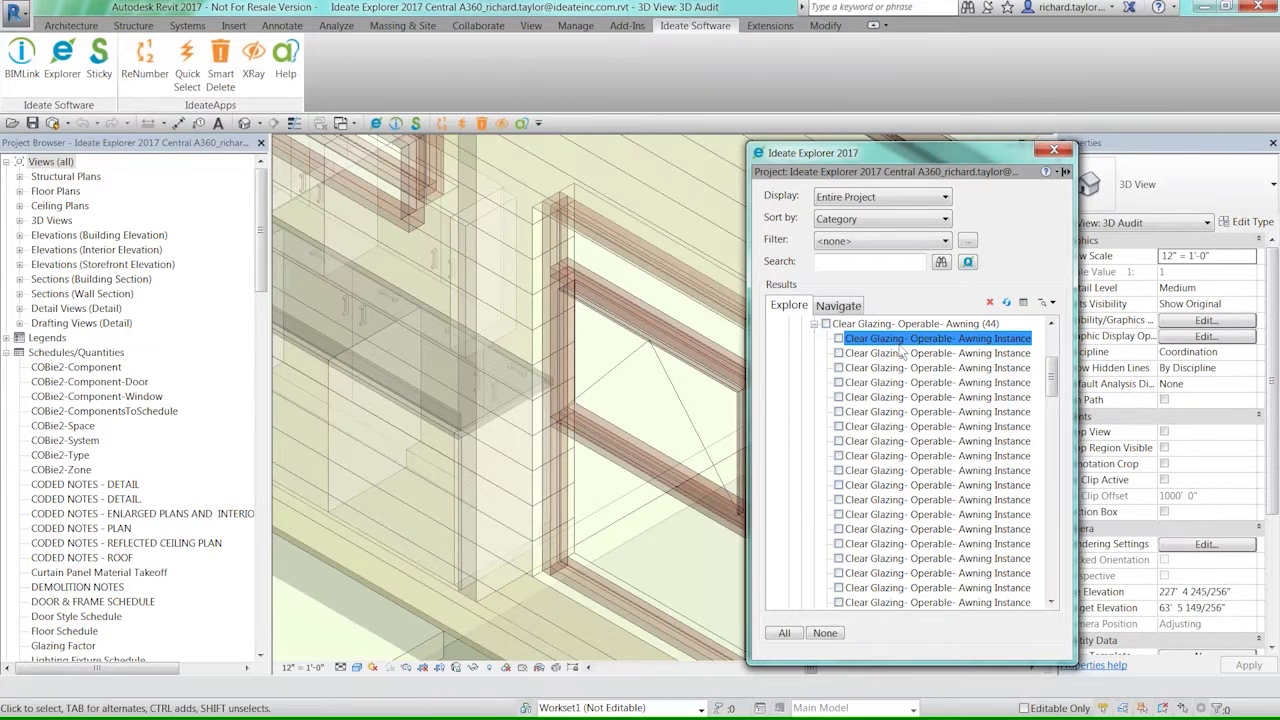
- Select the first Clear Glazing- Operable- Awning instance and extend the selection to all instances of that type
click(839, 340)
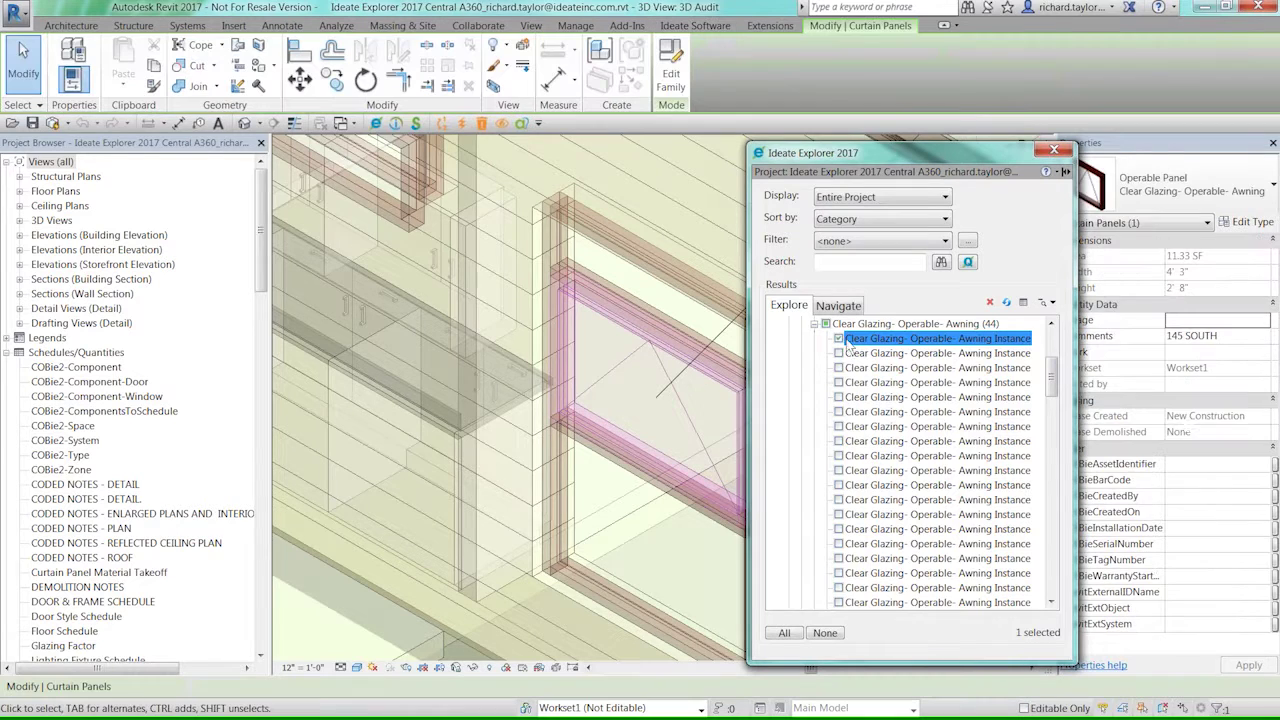
drag(900, 158, 946, 158)
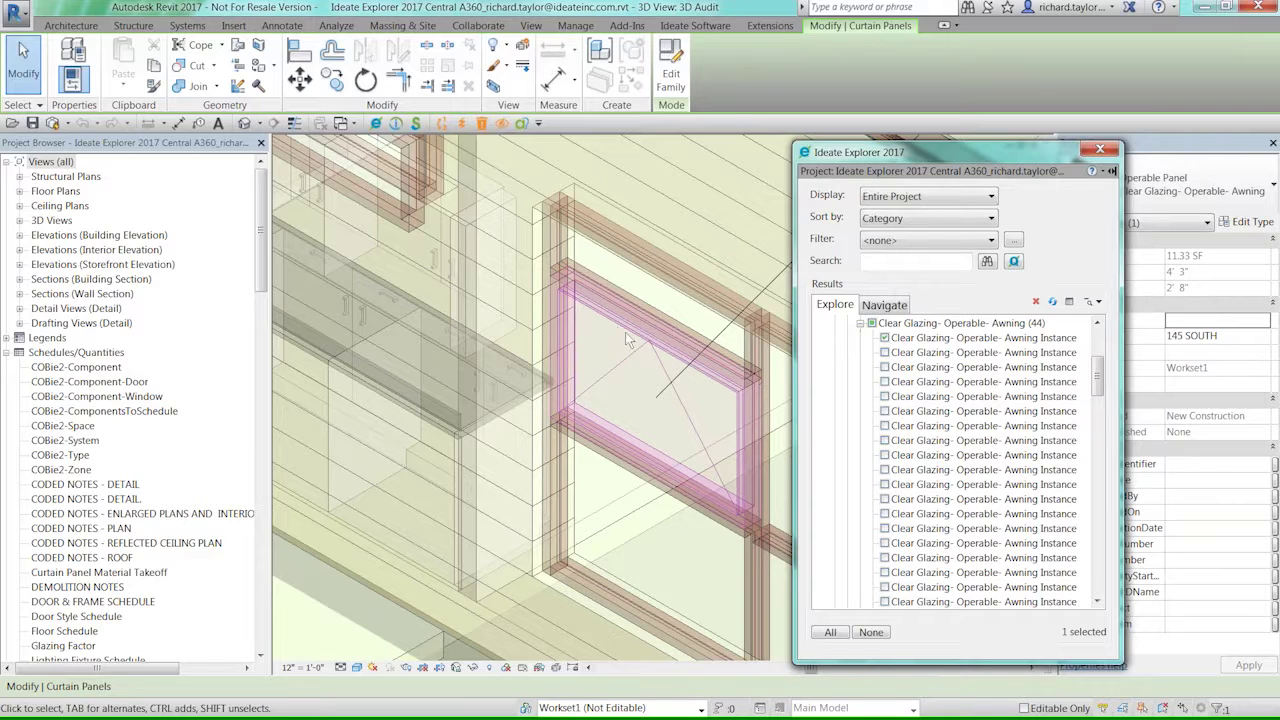
drag(1099, 375, 1098, 361)
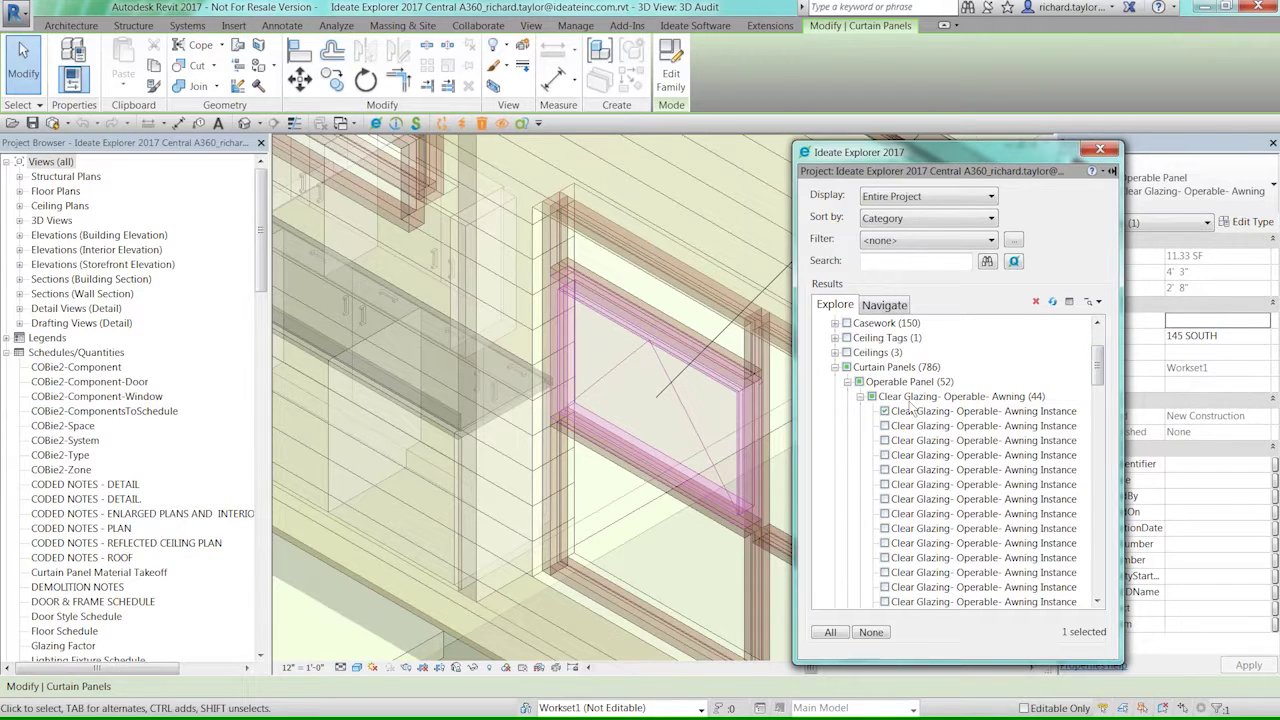
click(890, 411)
click(871, 396)
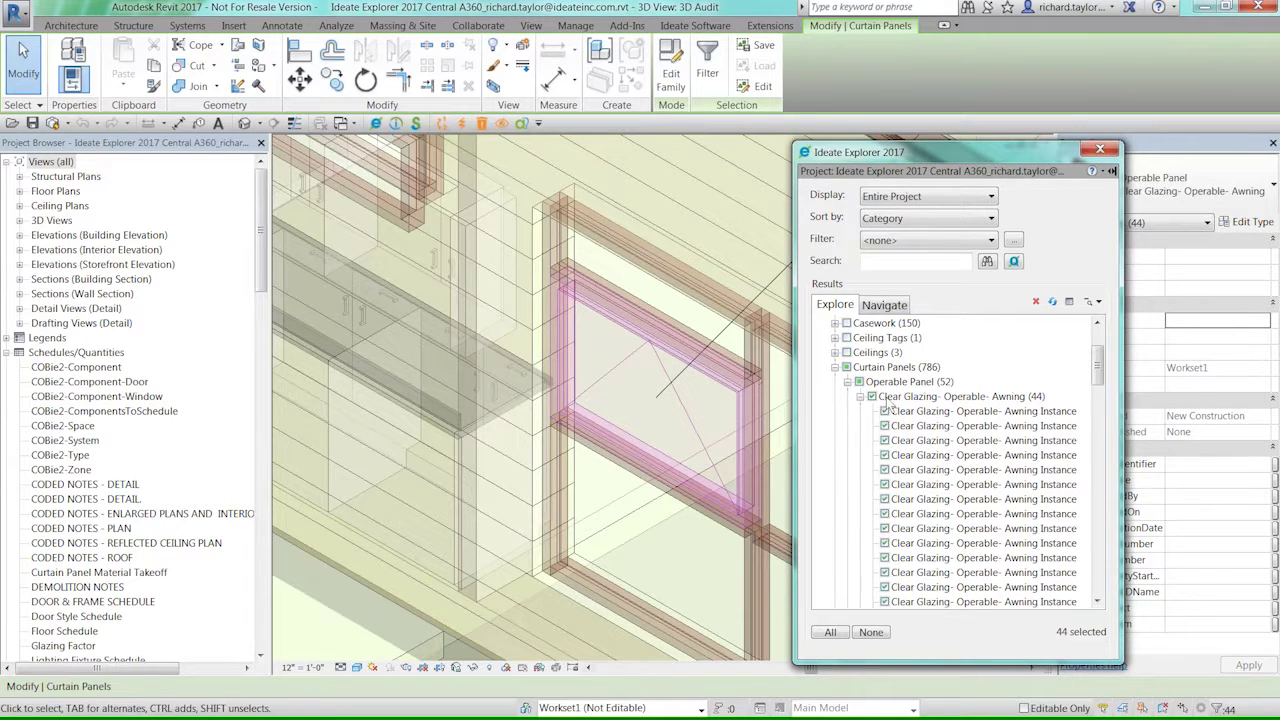
drag(961, 152, 876, 146)
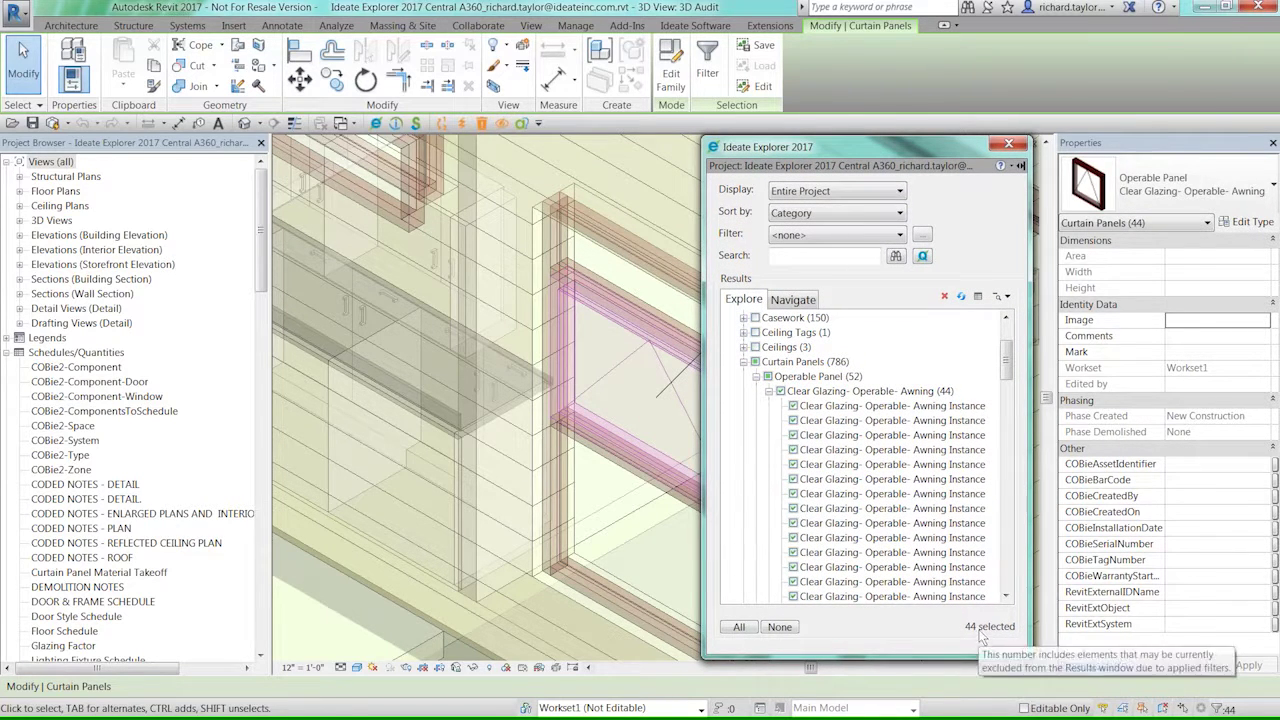
click(970, 583)
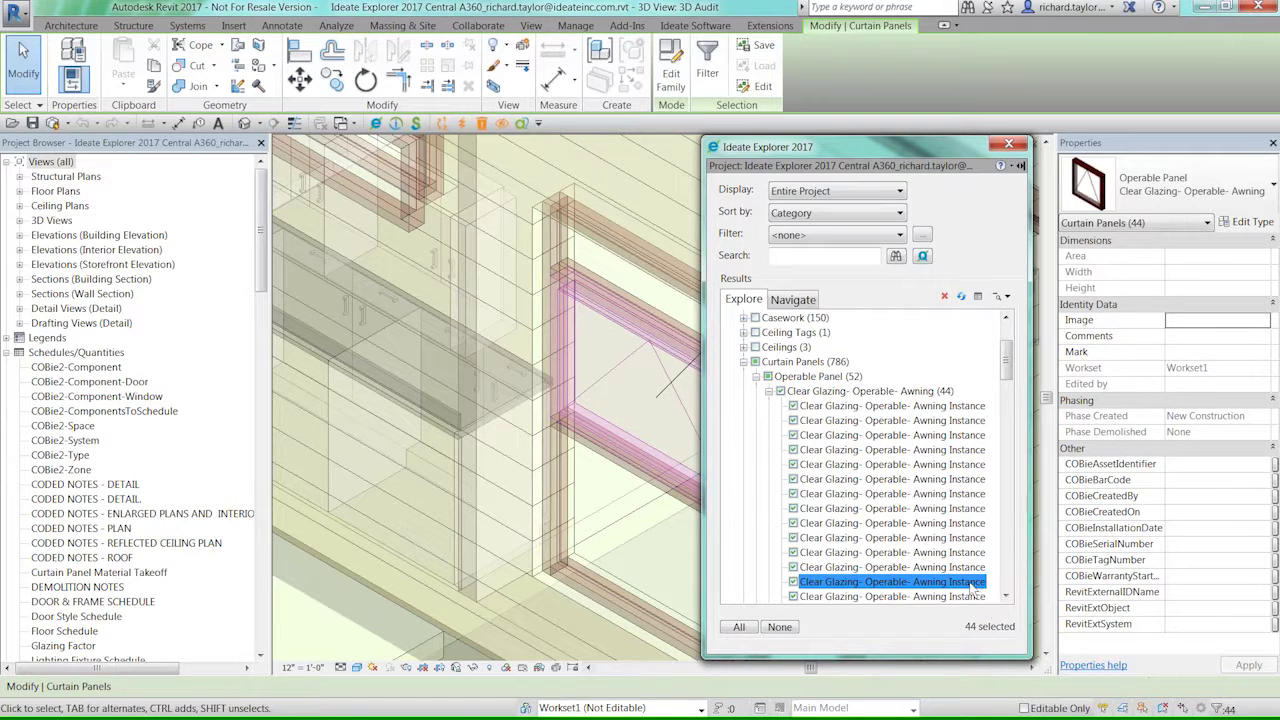
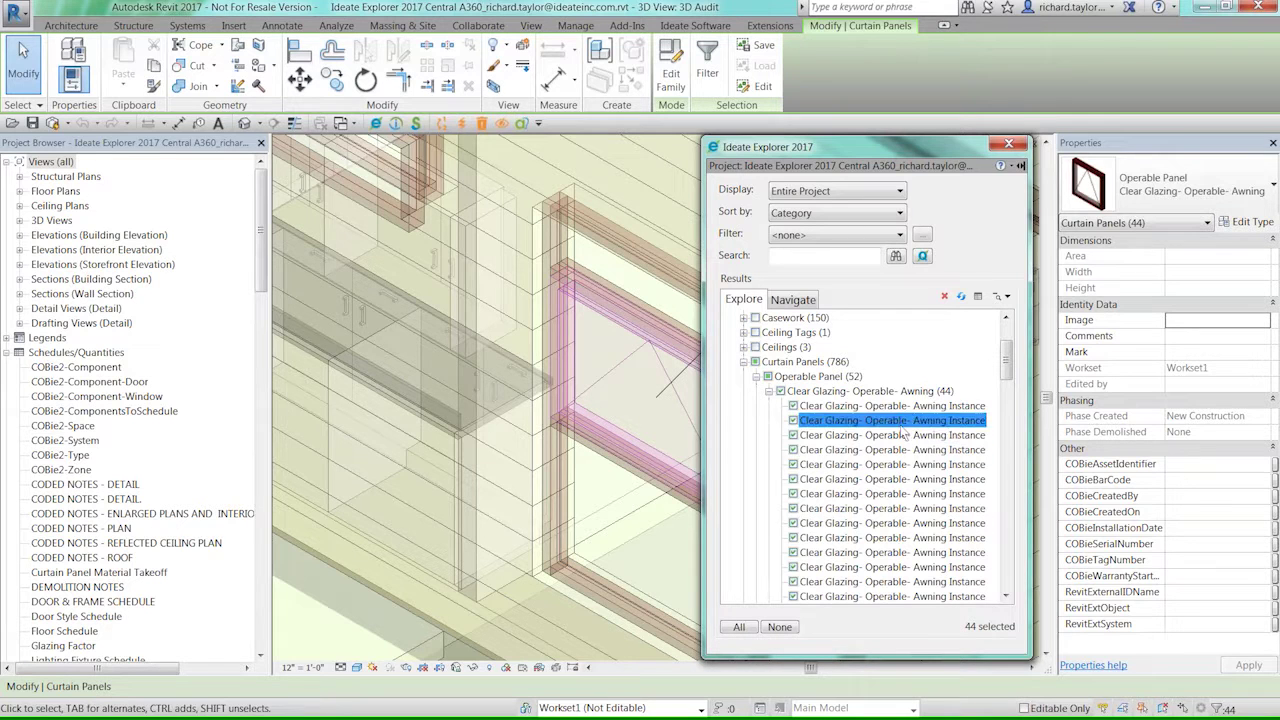
- Change the selected curtain panels to the Sliding Panel type Clear Glazing- Operable- 50% EOA
click(1250, 200)
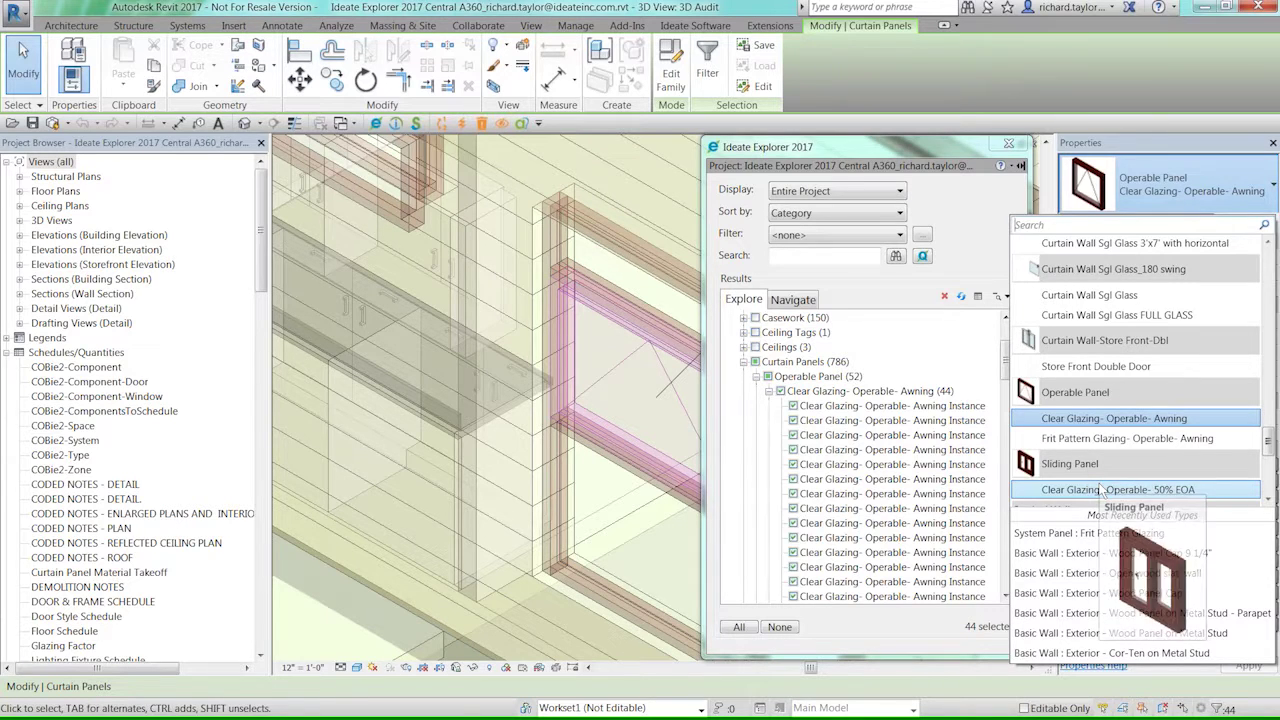
key(Escape)
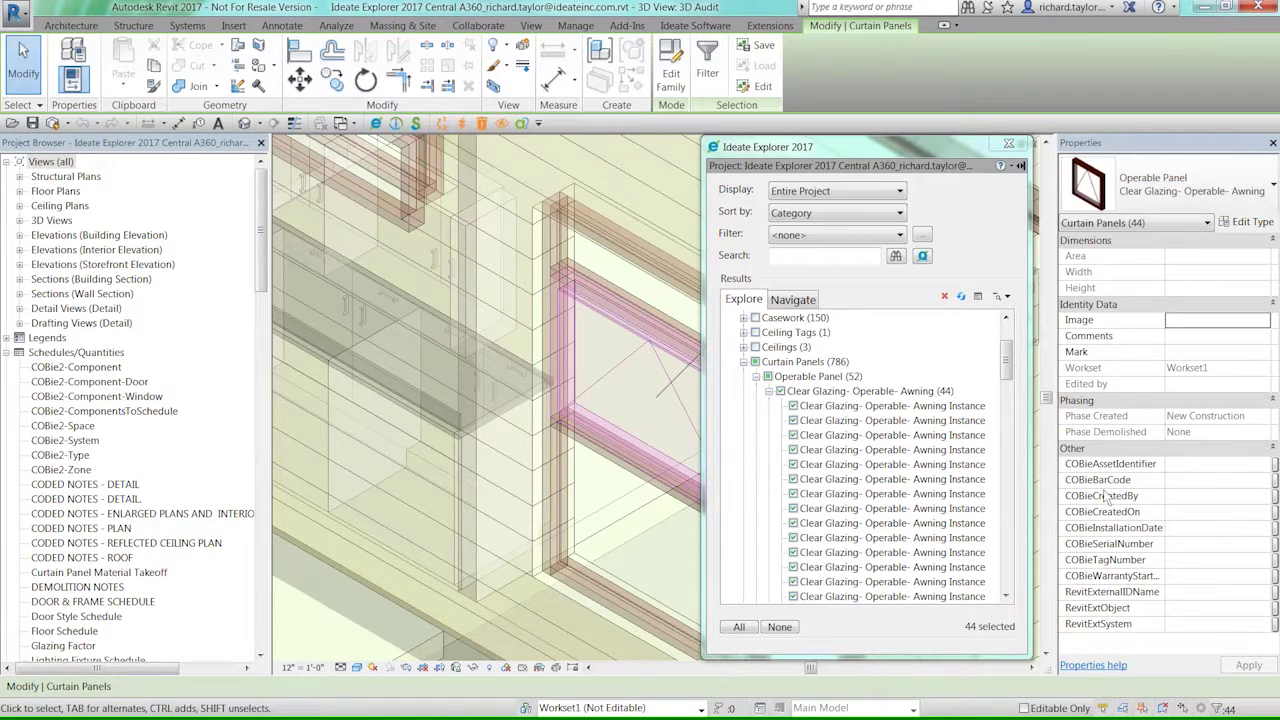
click(912, 395)
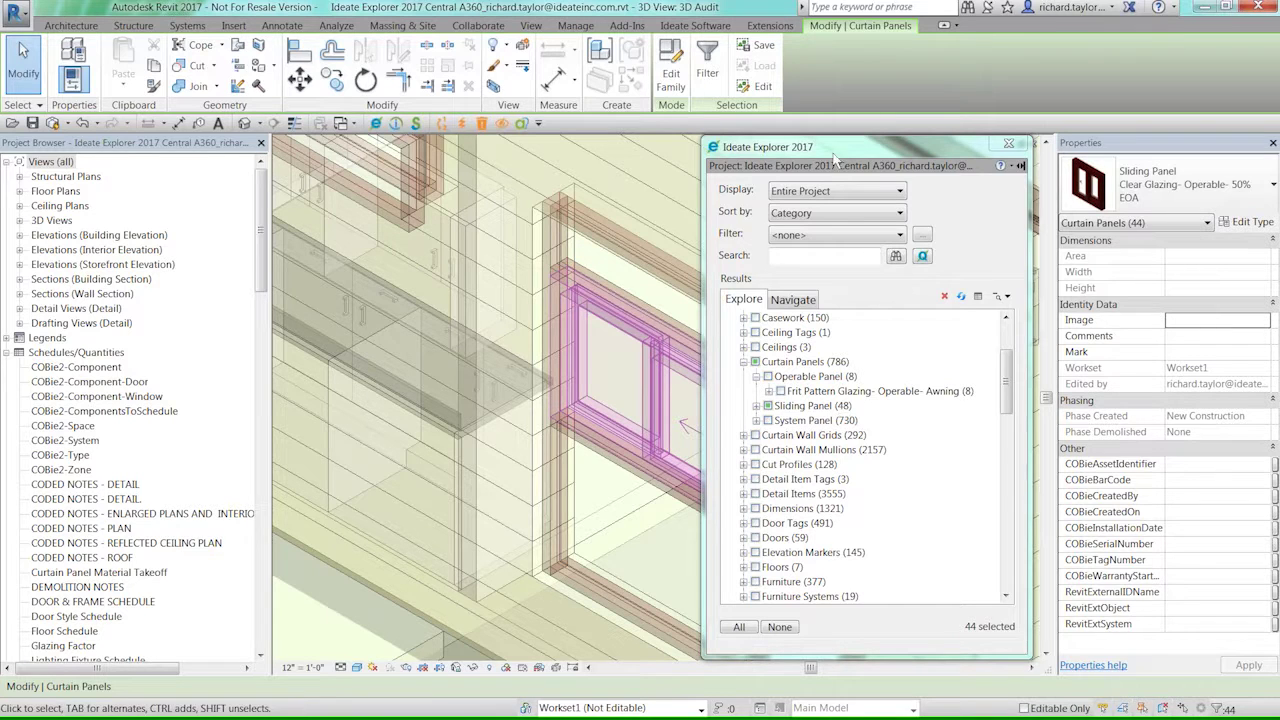
- Examine the replaced sliding panel in the storefront window and its surrounding wall in the 3D view
drag(840, 158, 894, 163)
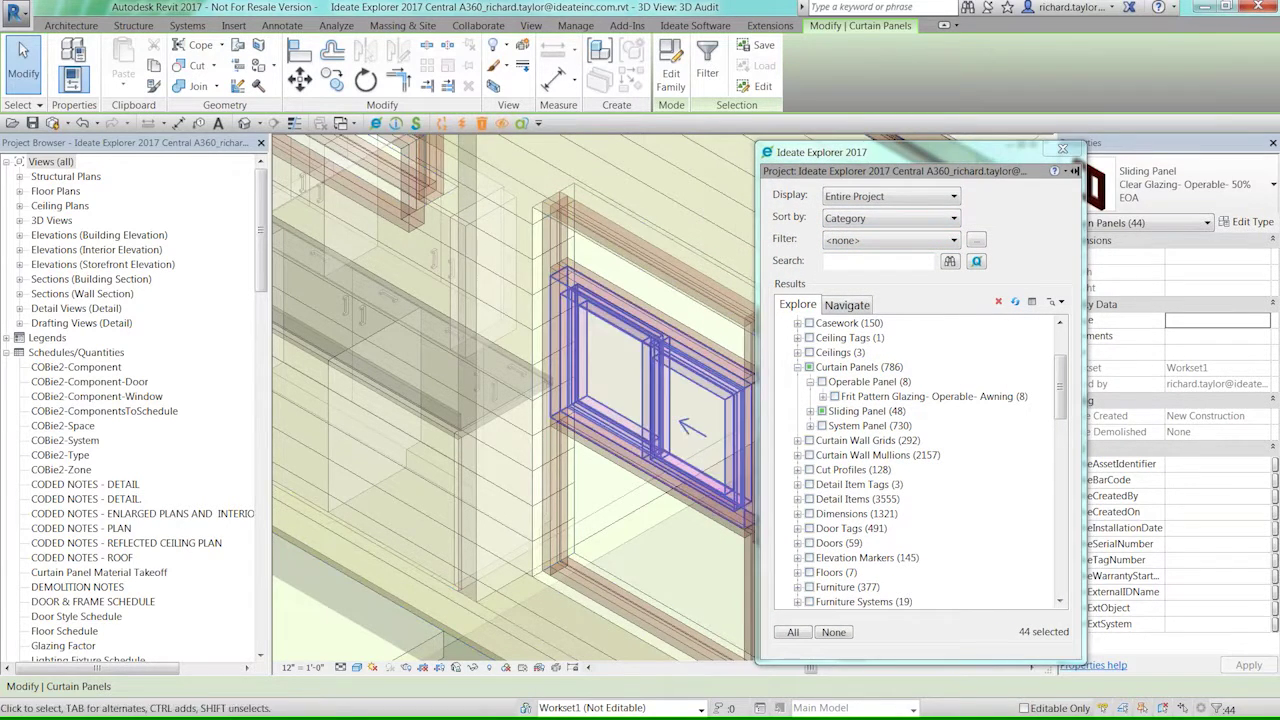
scroll(625, 344, down, 5)
scroll(625, 344, down, 4)
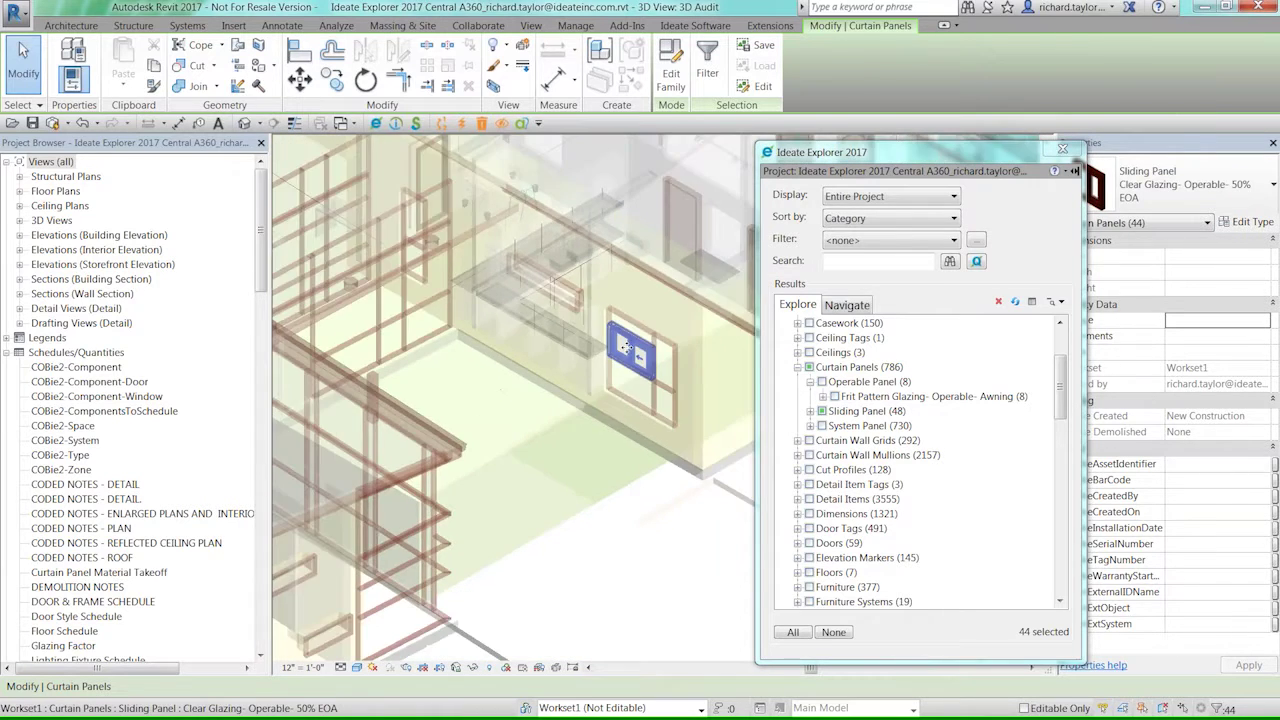
scroll(660, 345, up, 6)
scroll(660, 345, down, 4)
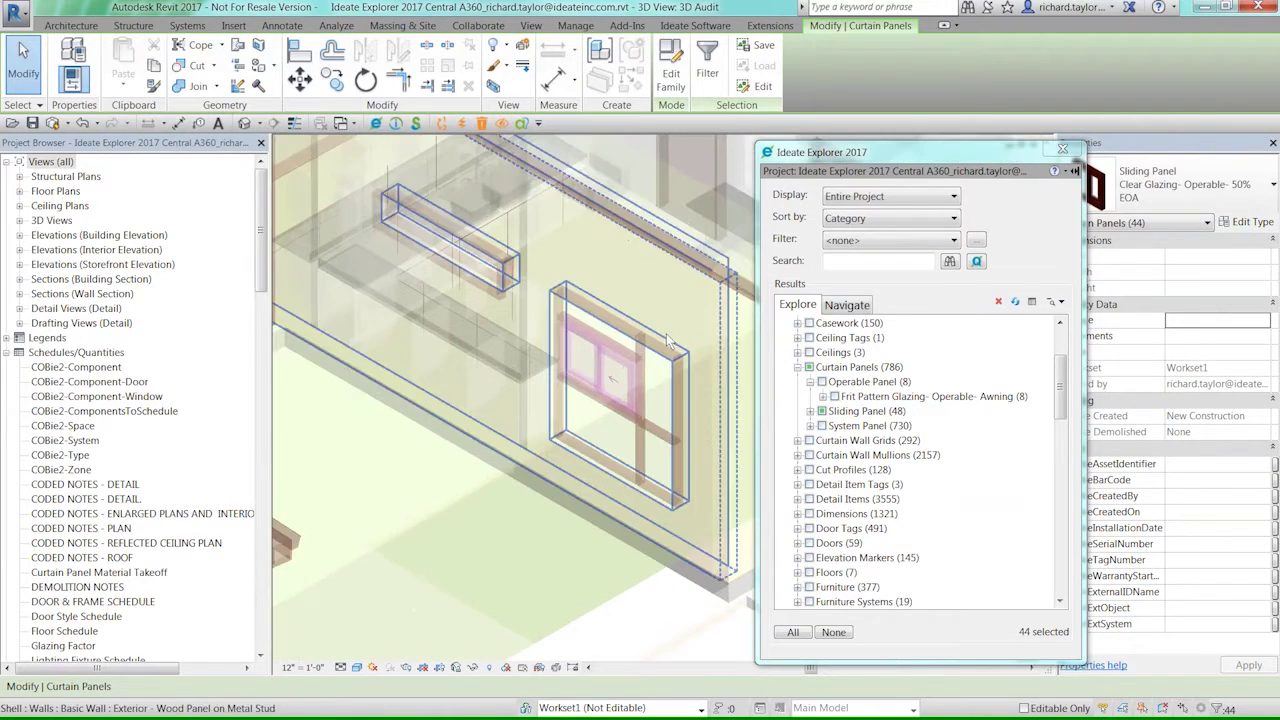
- Collapse the Ideate Explorer window to its floating icon and check the model around the selected sliding panel
drag(928, 163, 838, 176)
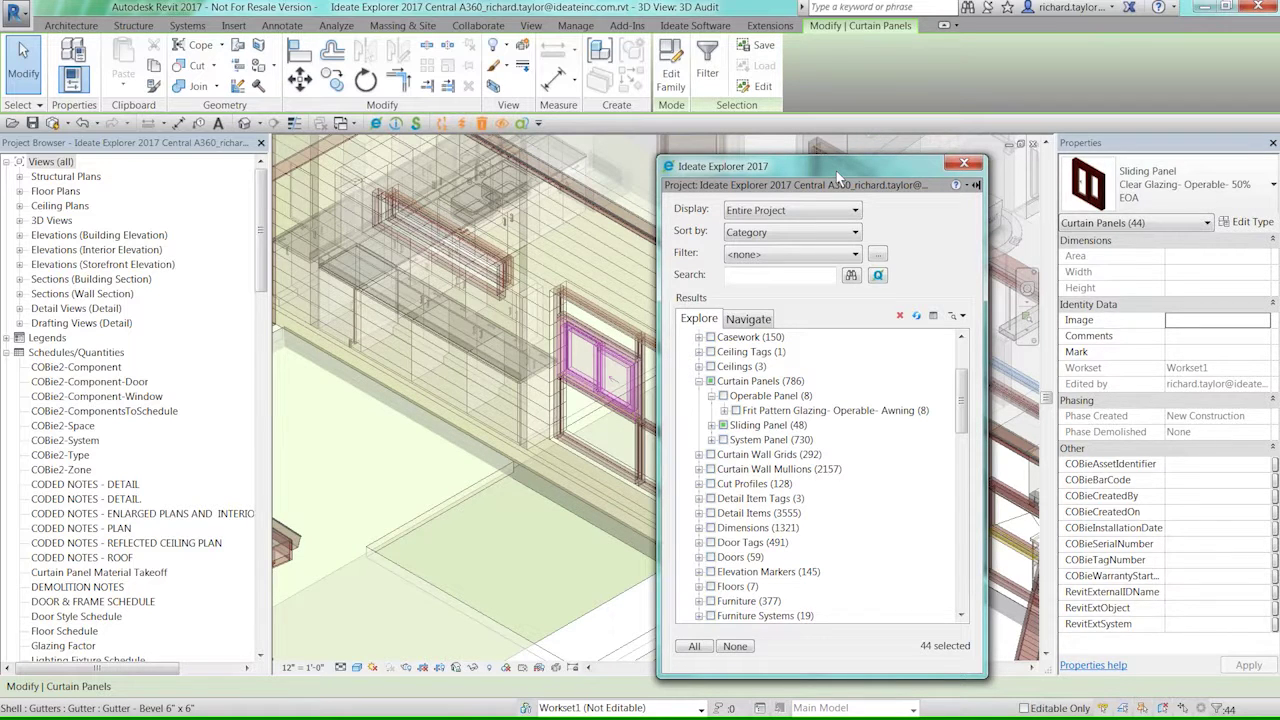
click(976, 186)
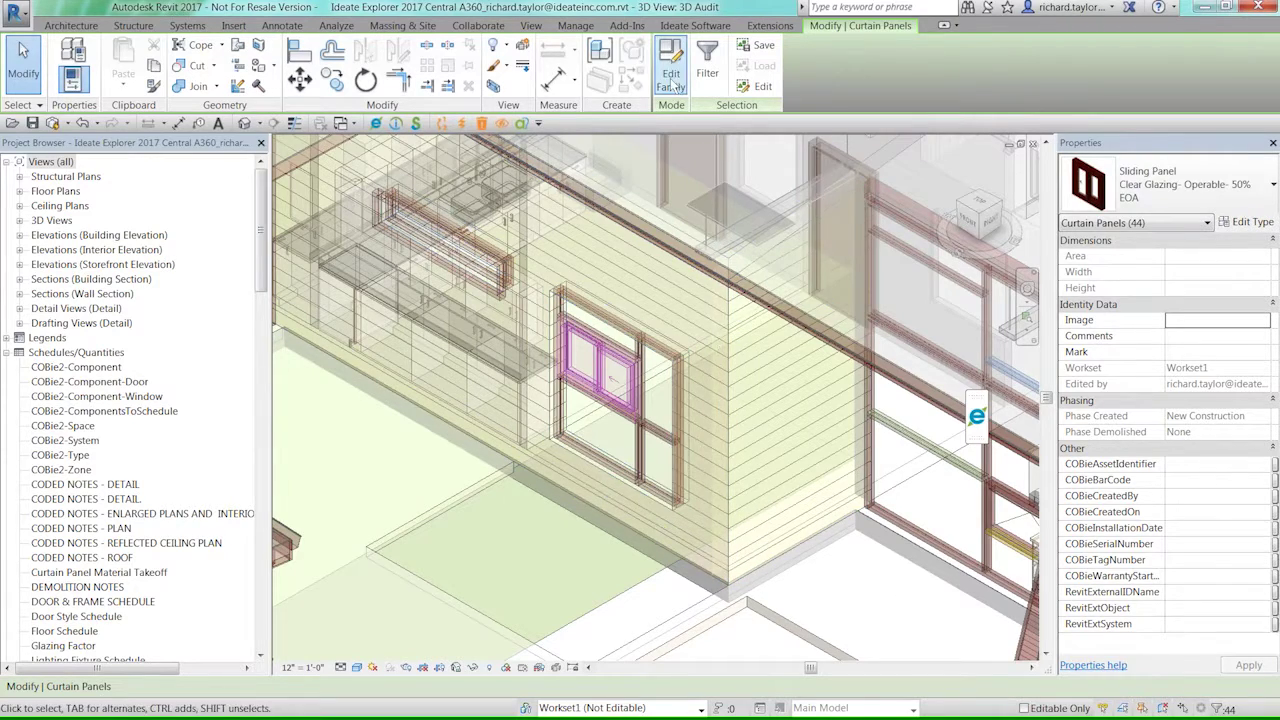
scroll(660, 376, down, 6)
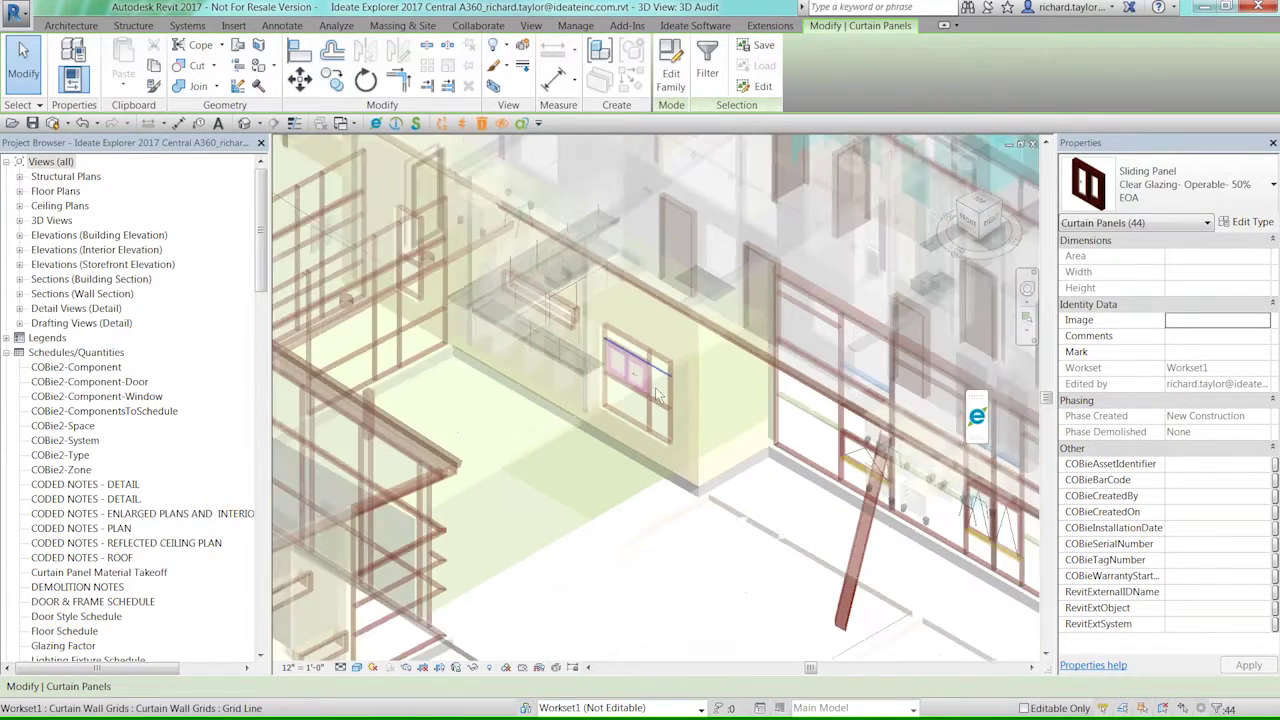
scroll(686, 378, up, 7)
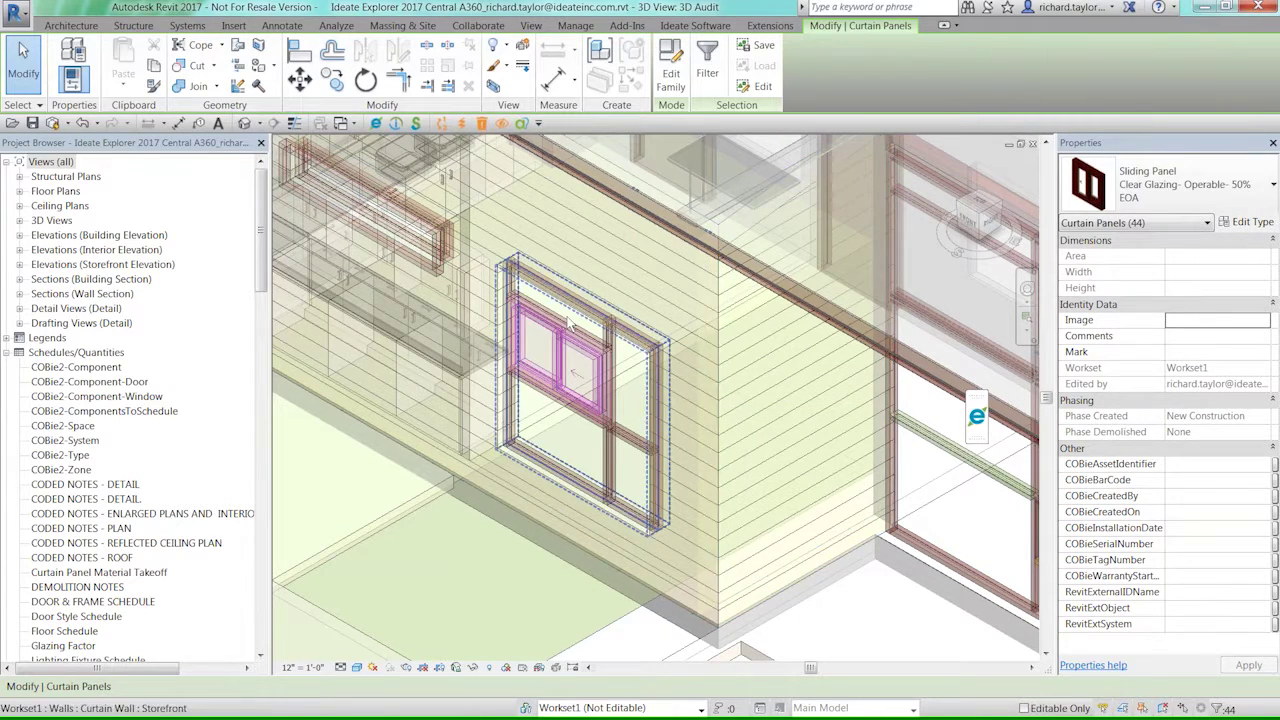
click(984, 422)
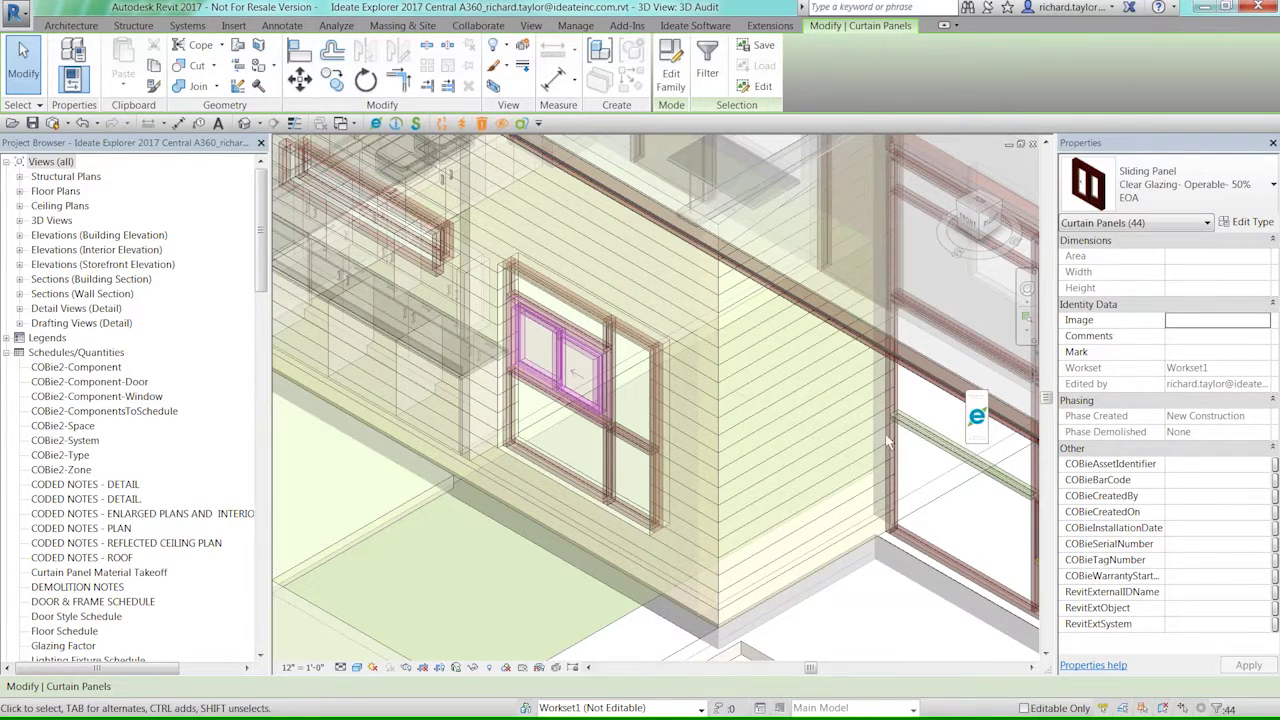
- Restore the Ideate Explorer window and keep it open, deselect the curtain panels, and return to the start of the category list
mouse_move(970, 418)
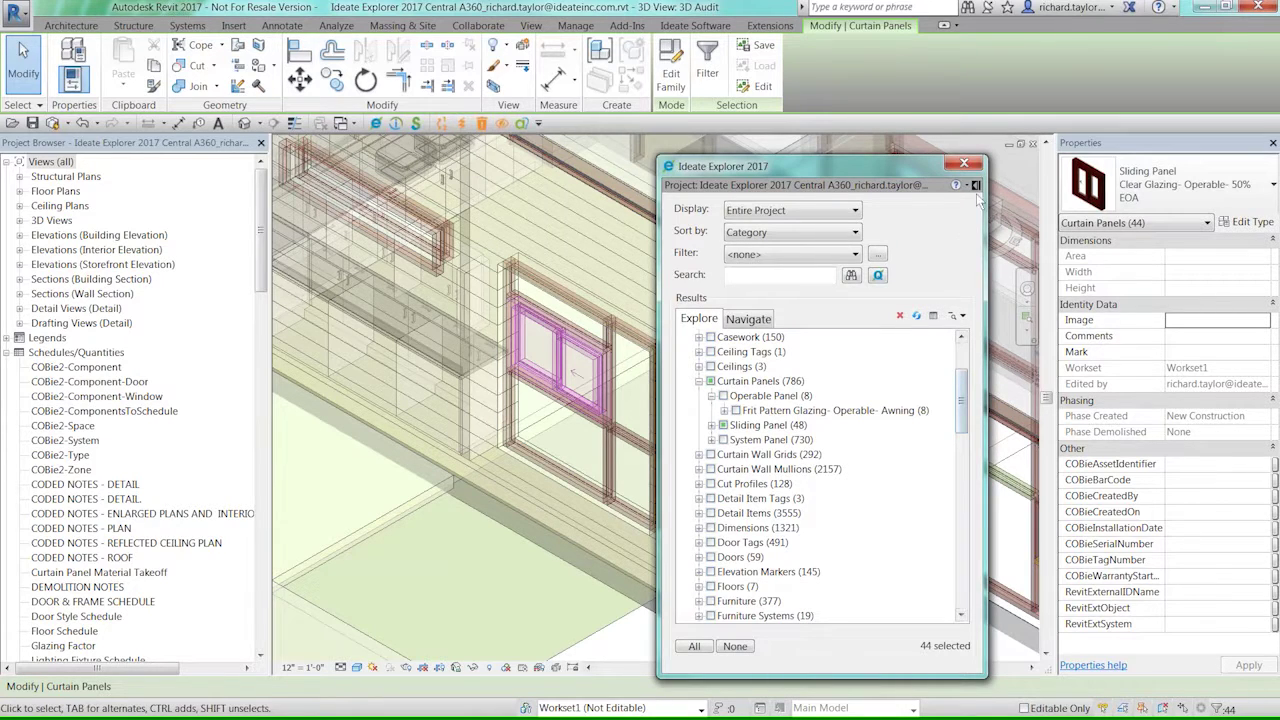
click(976, 186)
click(462, 549)
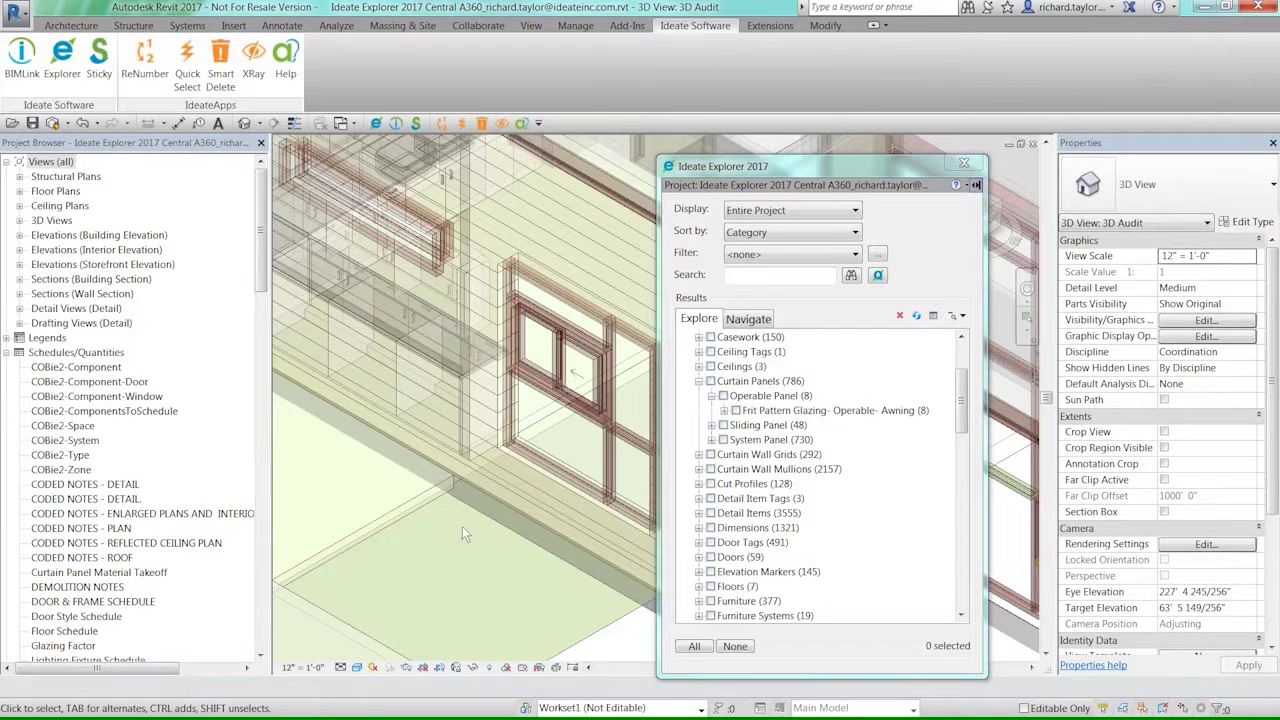
scroll(437, 507, down, 5)
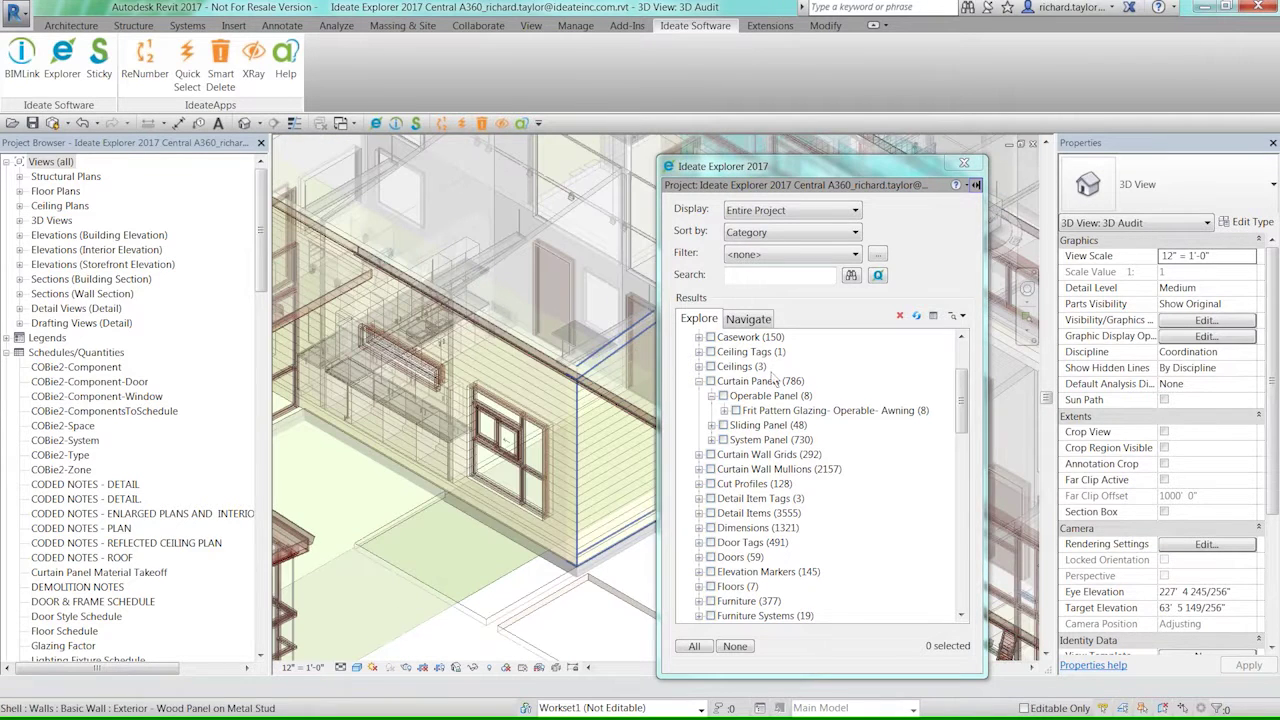
drag(960, 378, 939, 345)
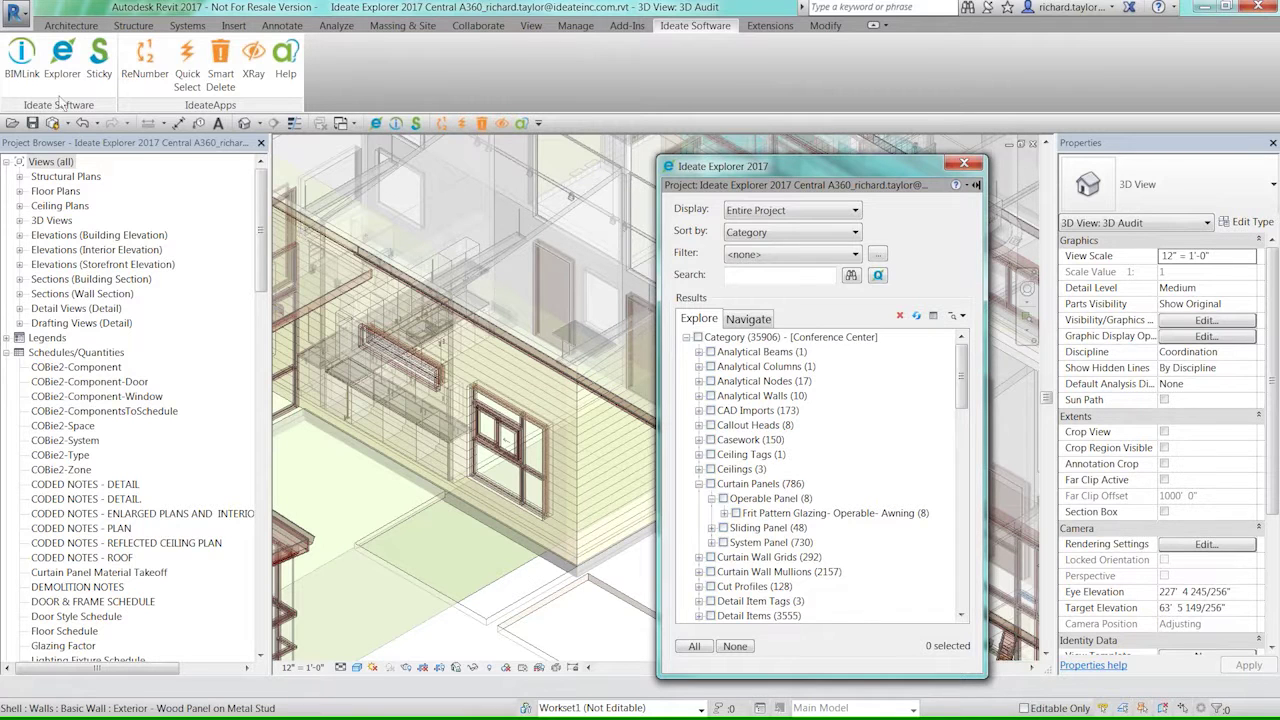
- Create a new project from a template other than Construction Template, without saving the current project
click(12, 18)
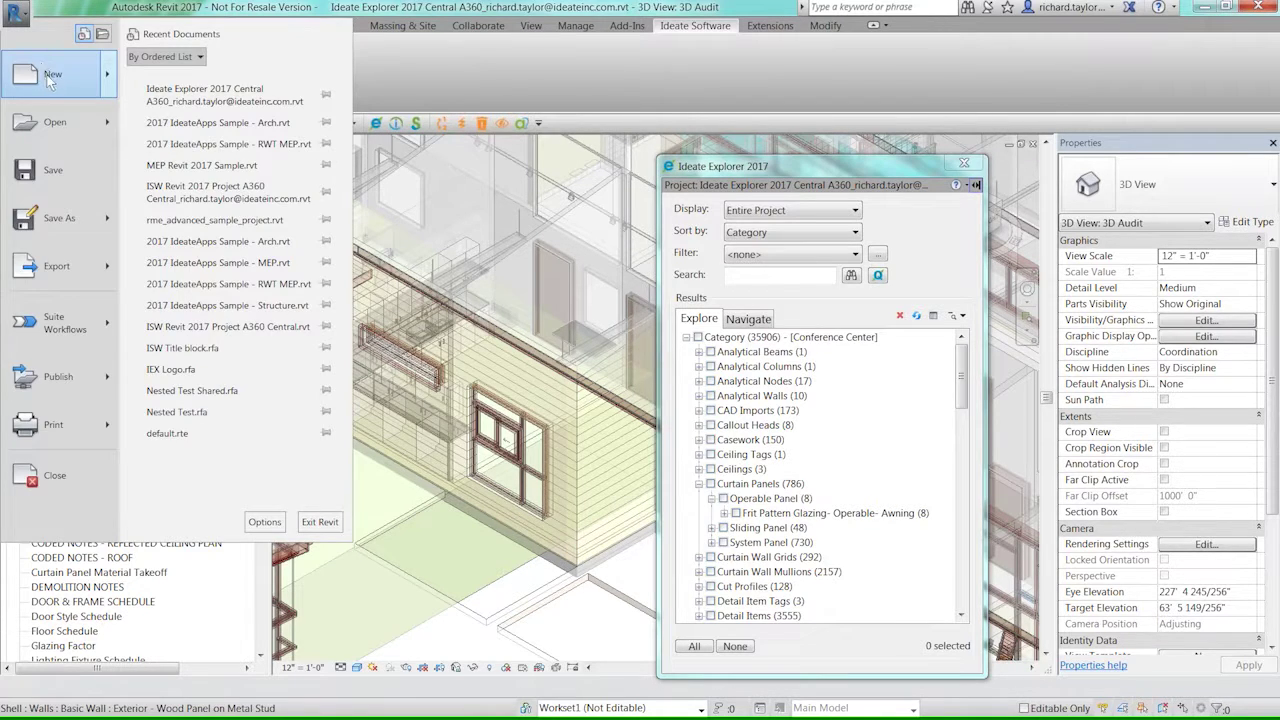
mouse_move(49, 79)
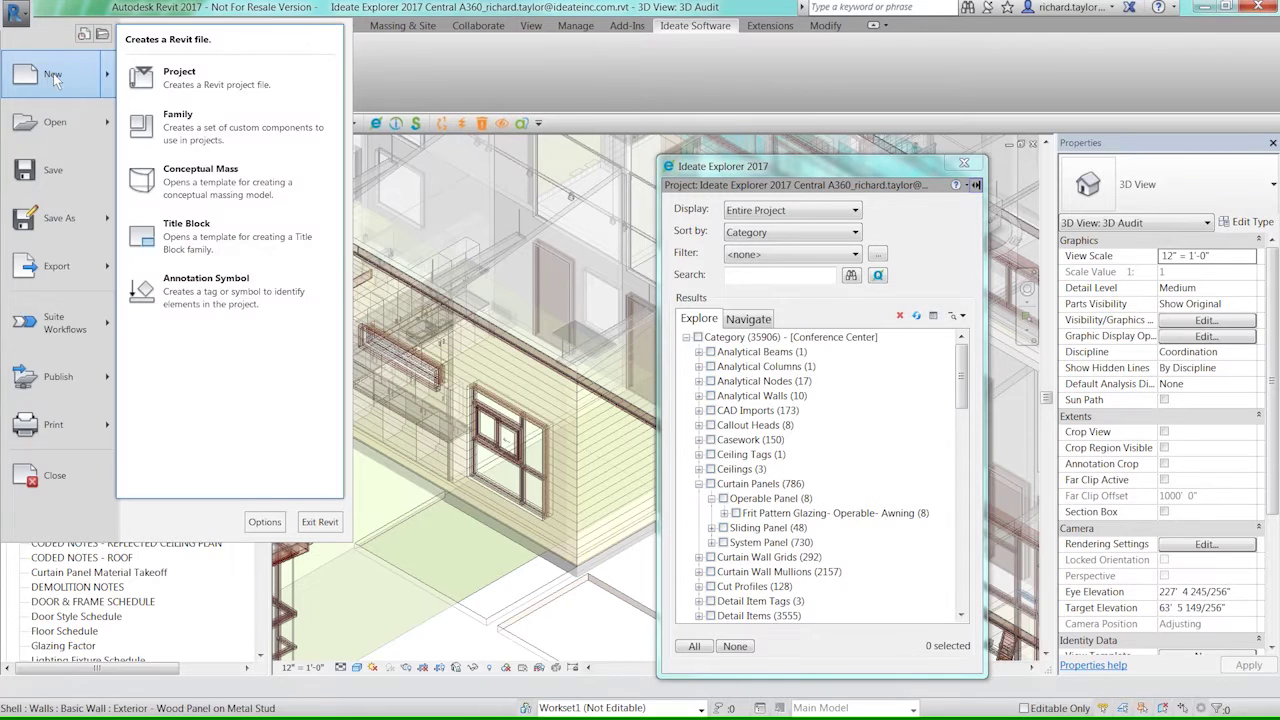
click(160, 78)
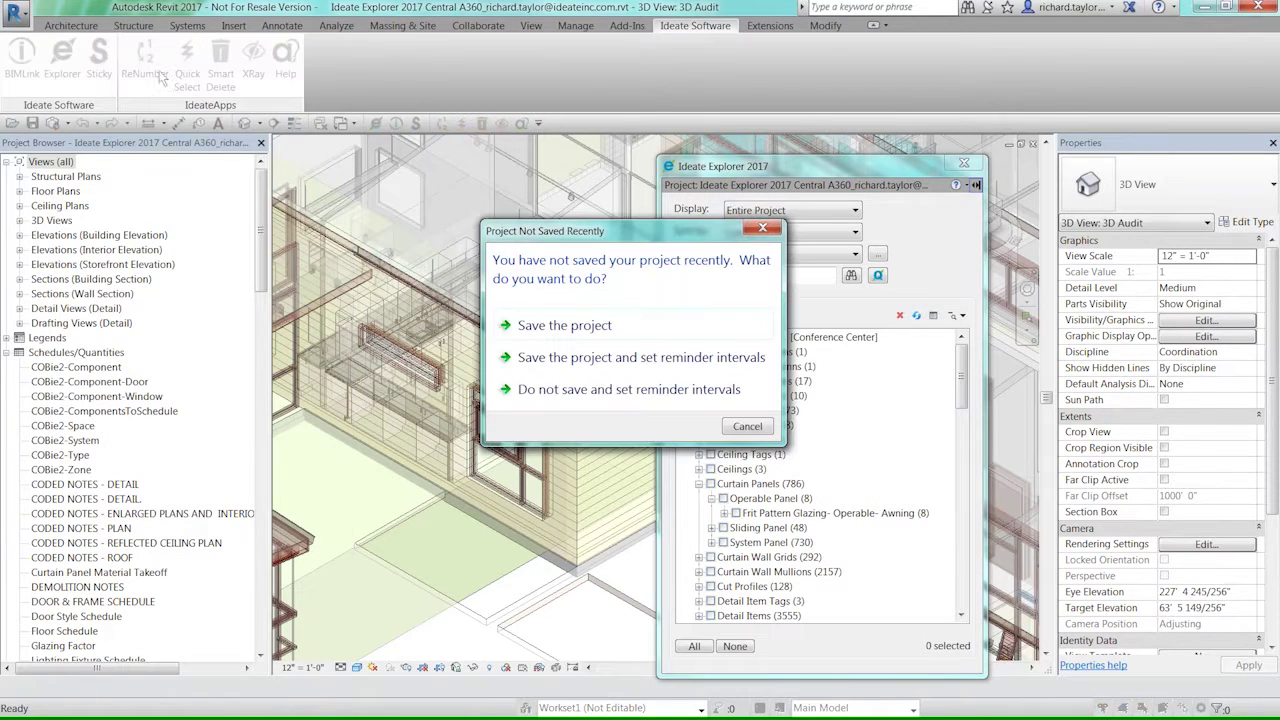
click(746, 427)
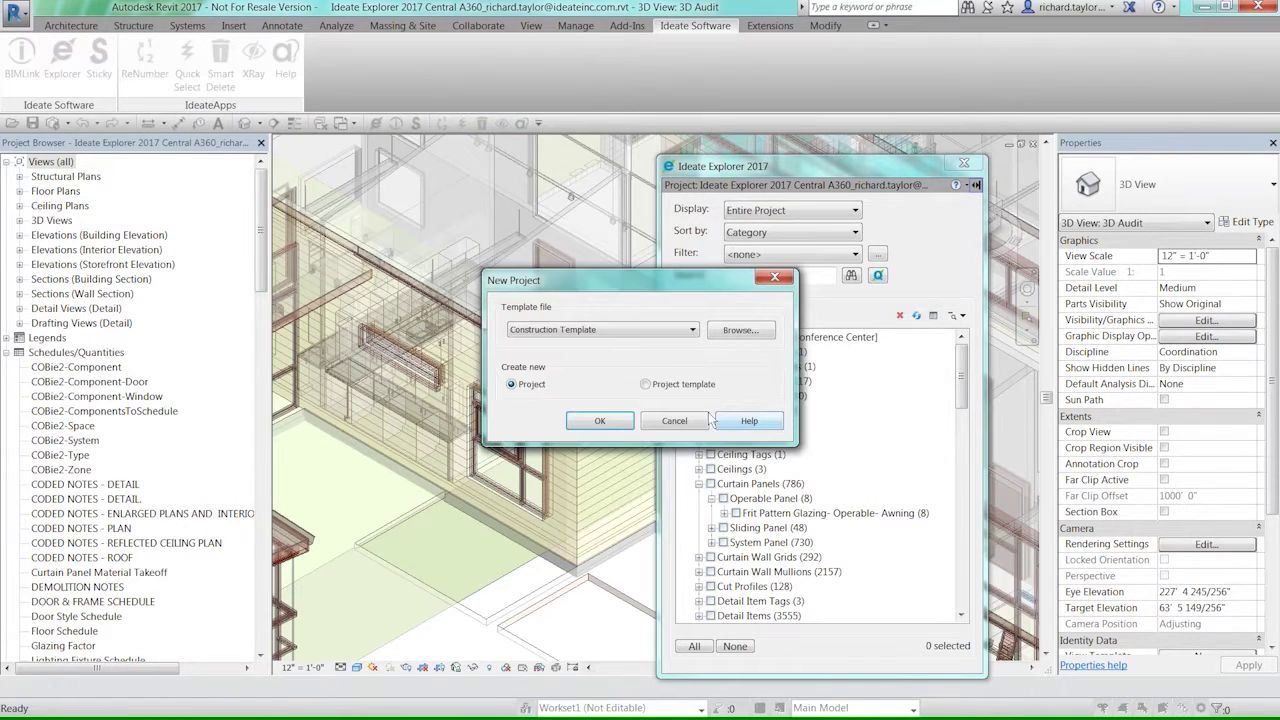
click(645, 331)
click(620, 356)
click(600, 421)
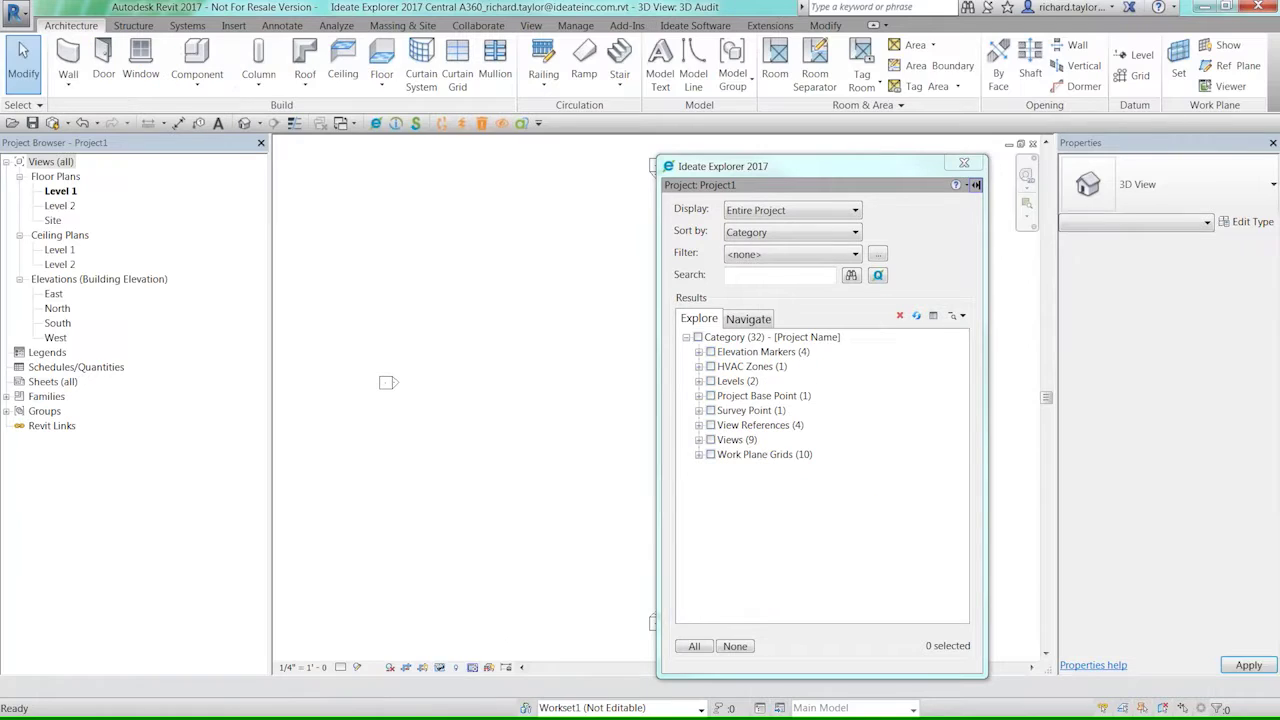
- Draw a closed L-shaped loop of six Generic - 8" walls on Level 1, starting with a horizontal wall about 29'-6" long
drag(805, 183, 965, 168)
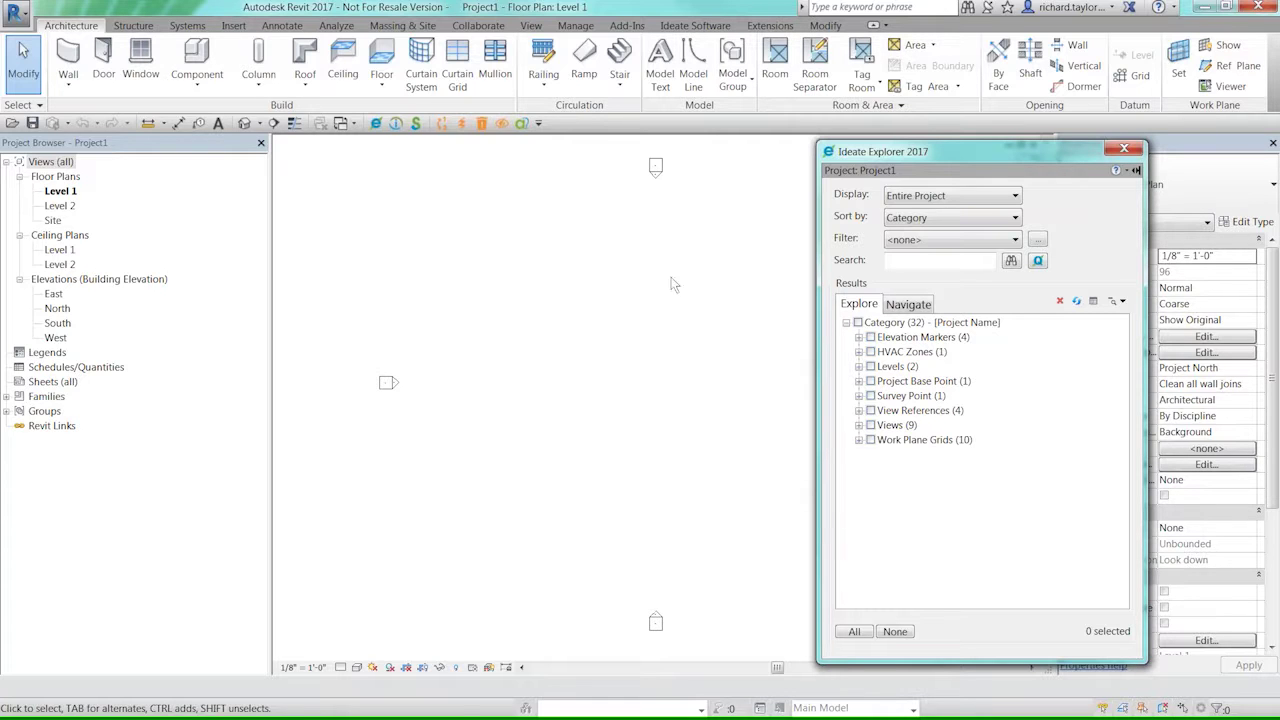
click(69, 86)
click(105, 113)
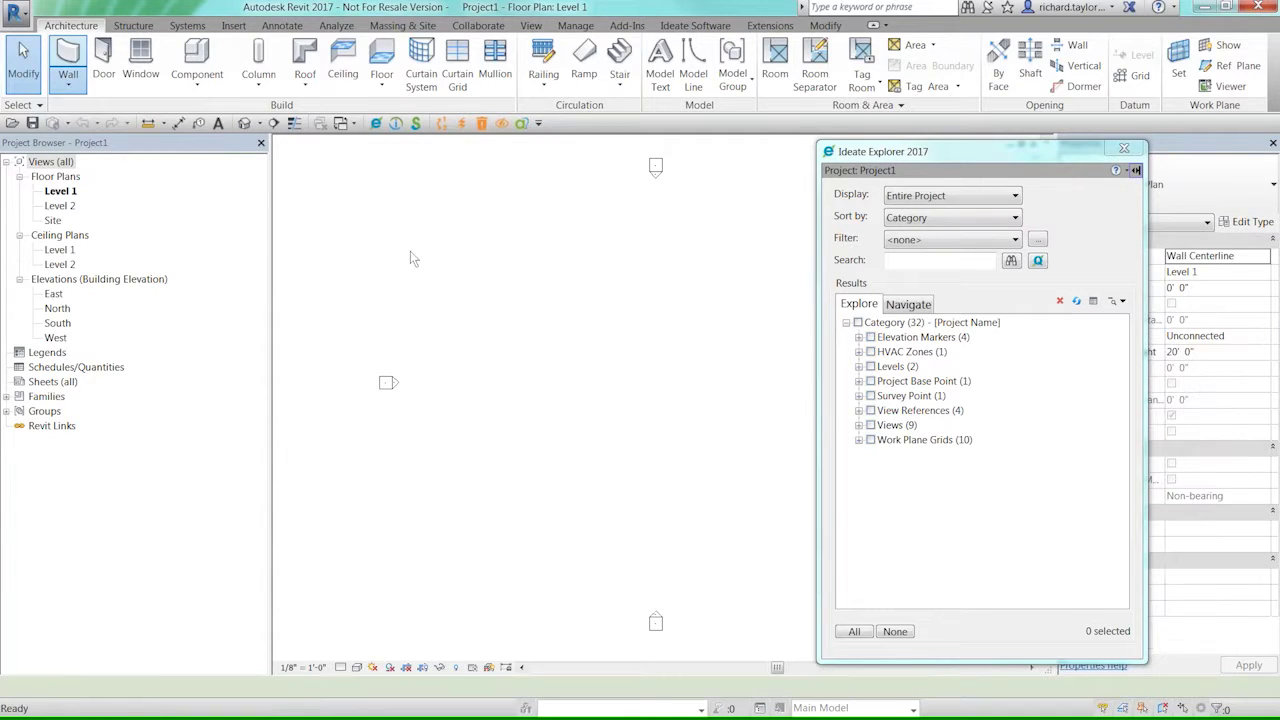
click(500, 325)
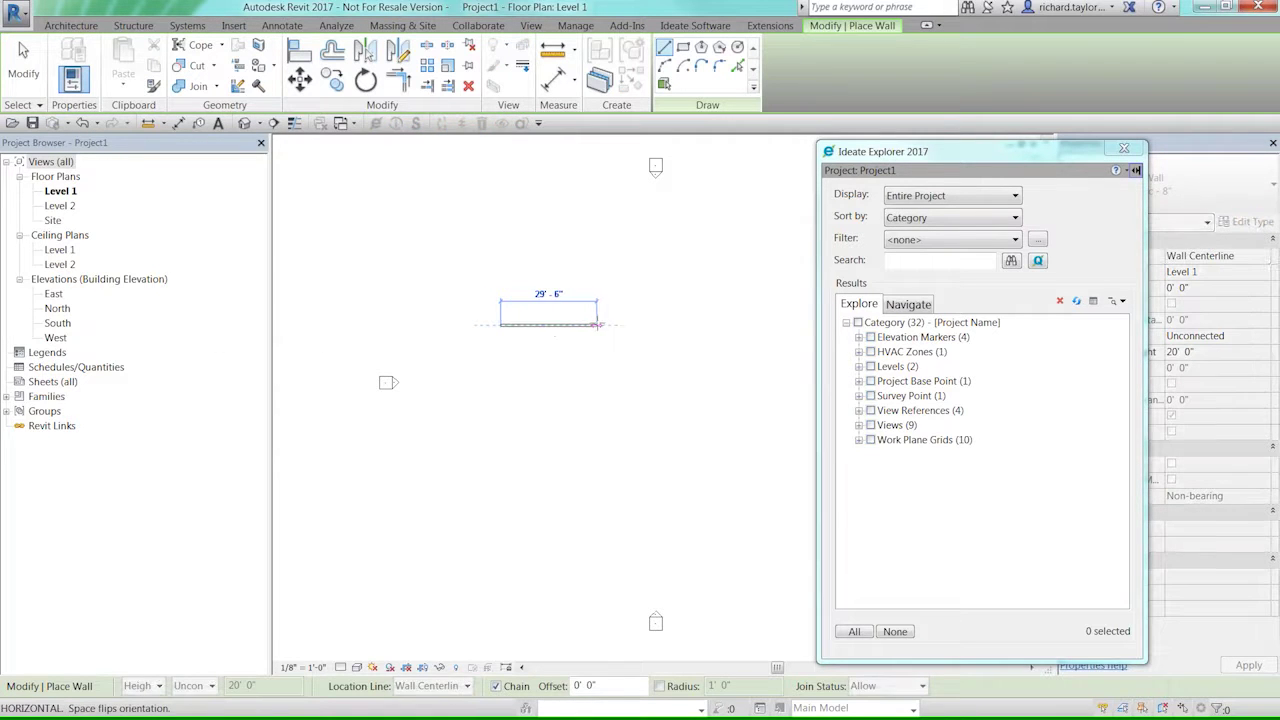
click(597, 325)
click(597, 375)
click(758, 375)
click(758, 490)
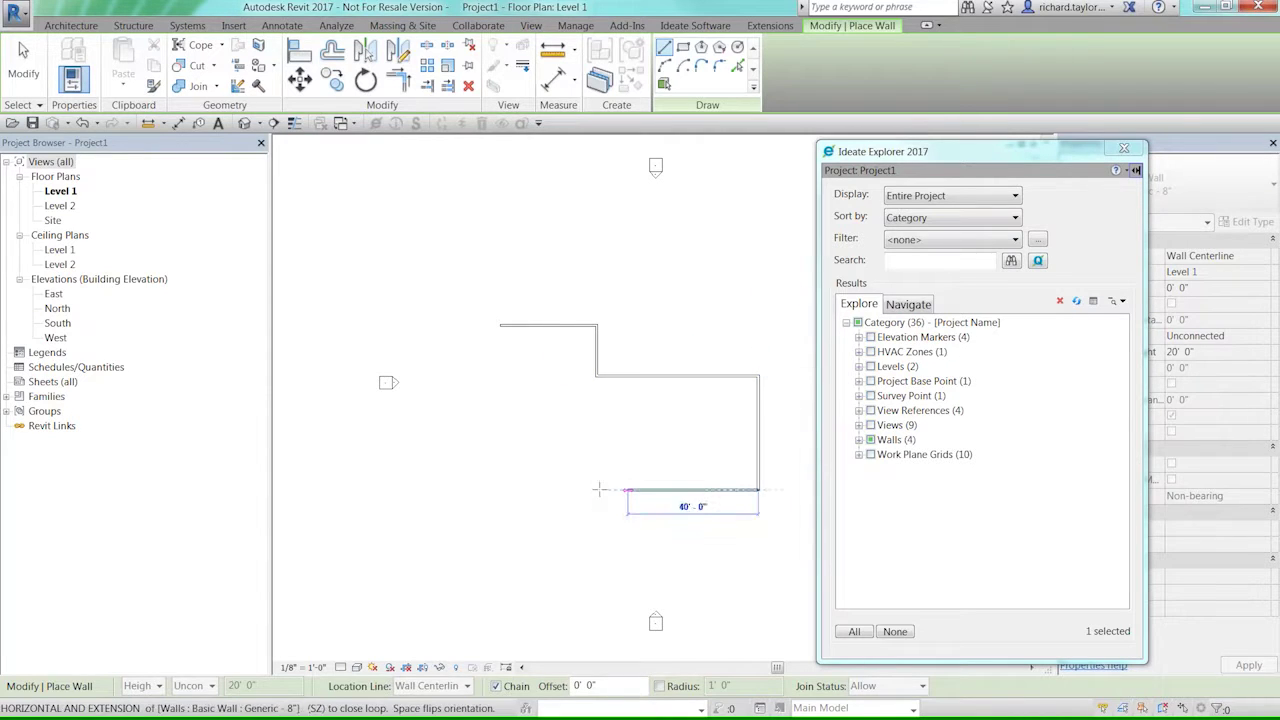
click(500, 490)
click(500, 325)
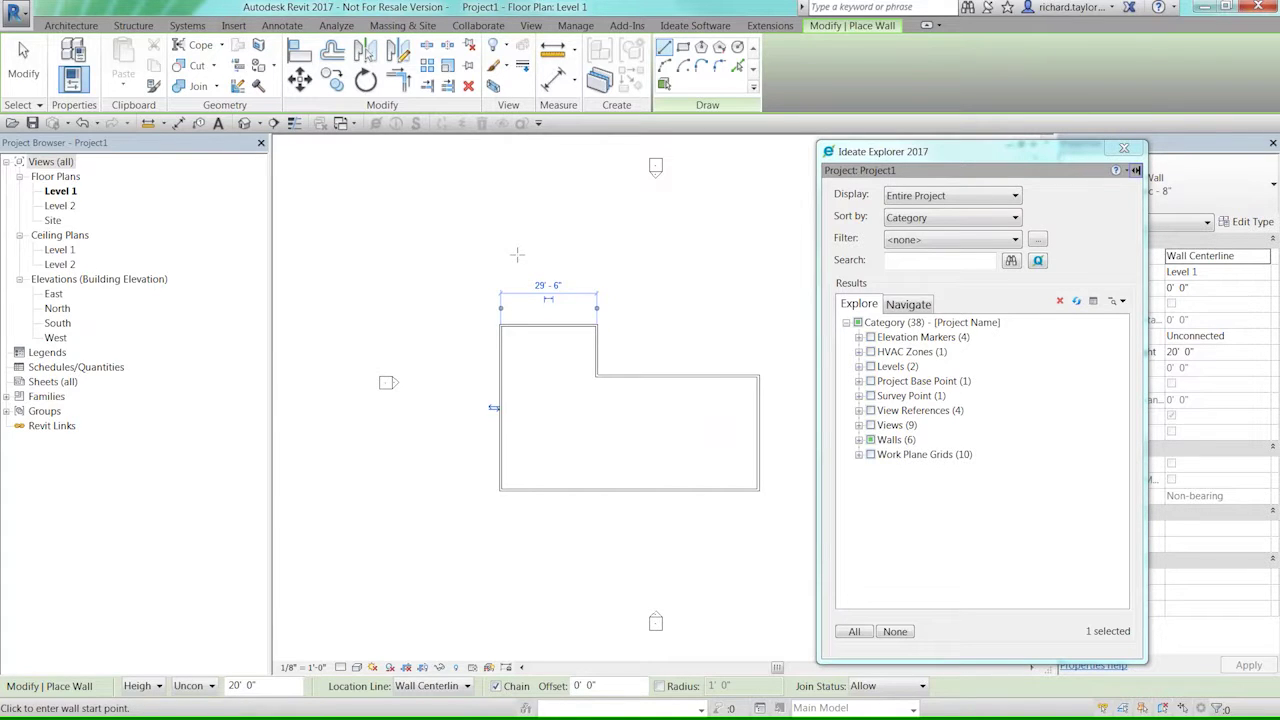
- Place two doors about 12'-6" apart in the short upper horizontal wall
click(71, 25)
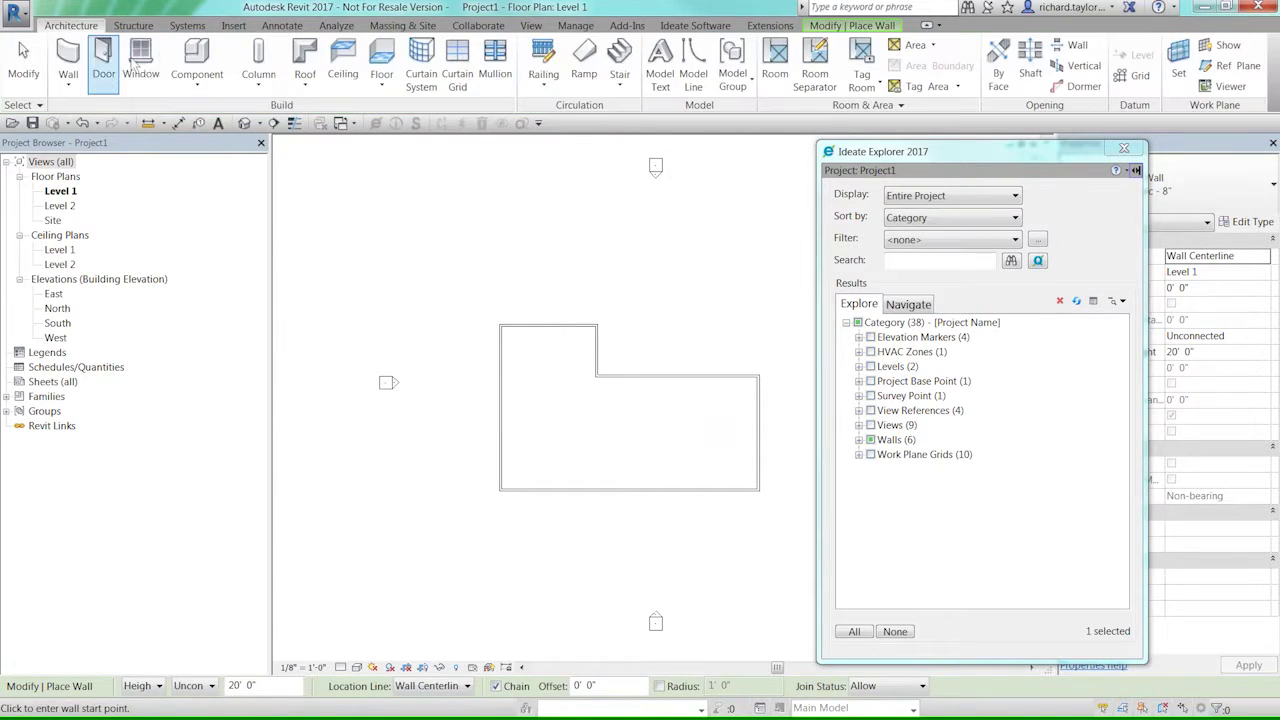
click(103, 60)
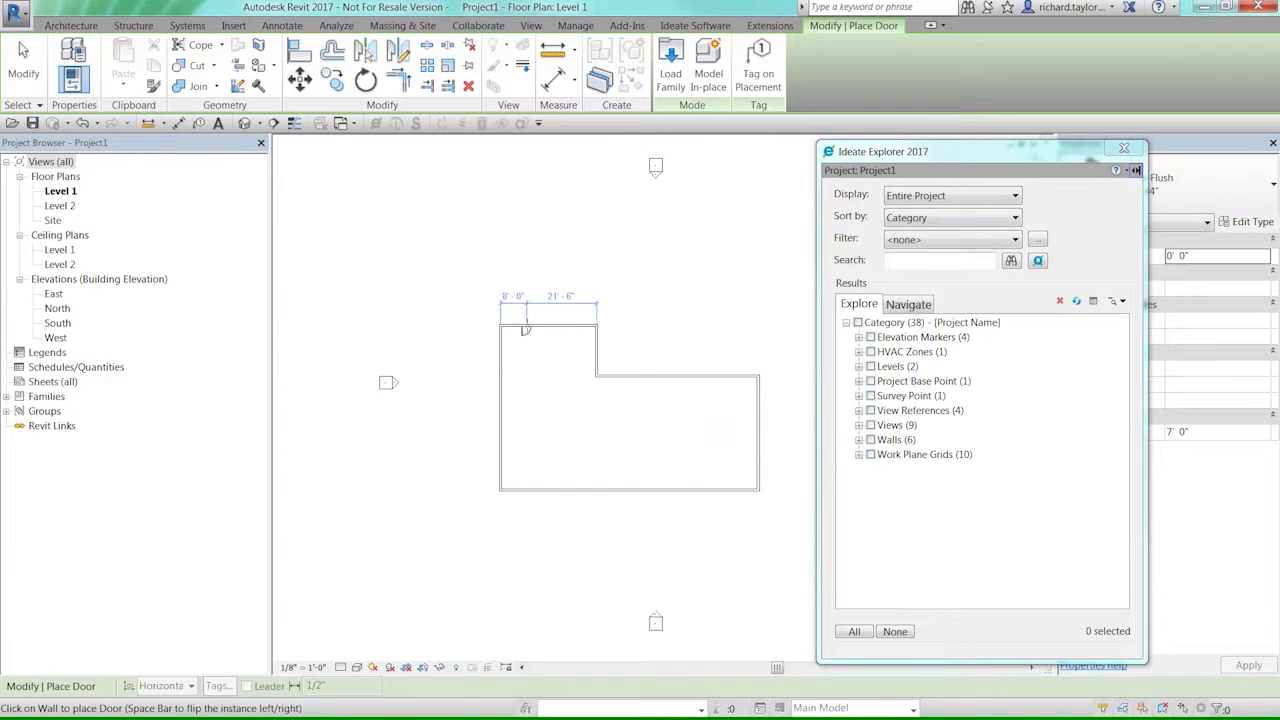
click(556, 328)
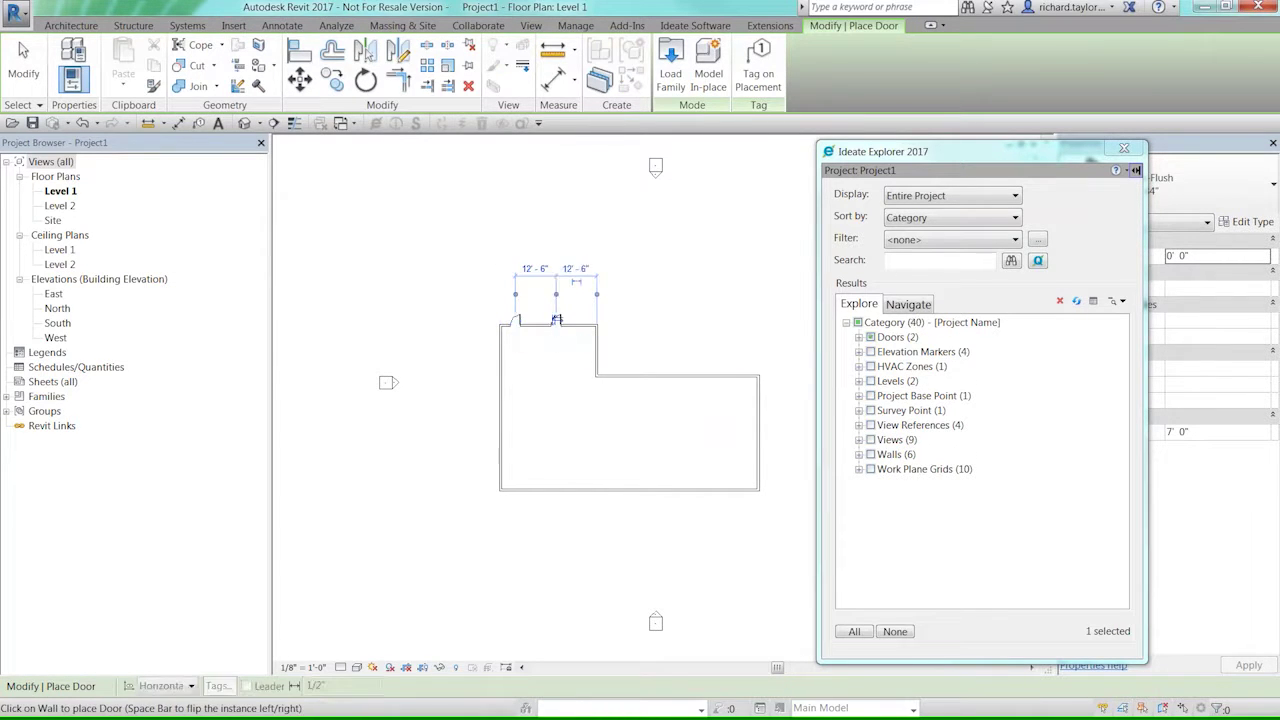
- Place three Fixed 36" x 48" windows along the long lower horizontal wall, the first about 9'-6" from its left end
click(74, 26)
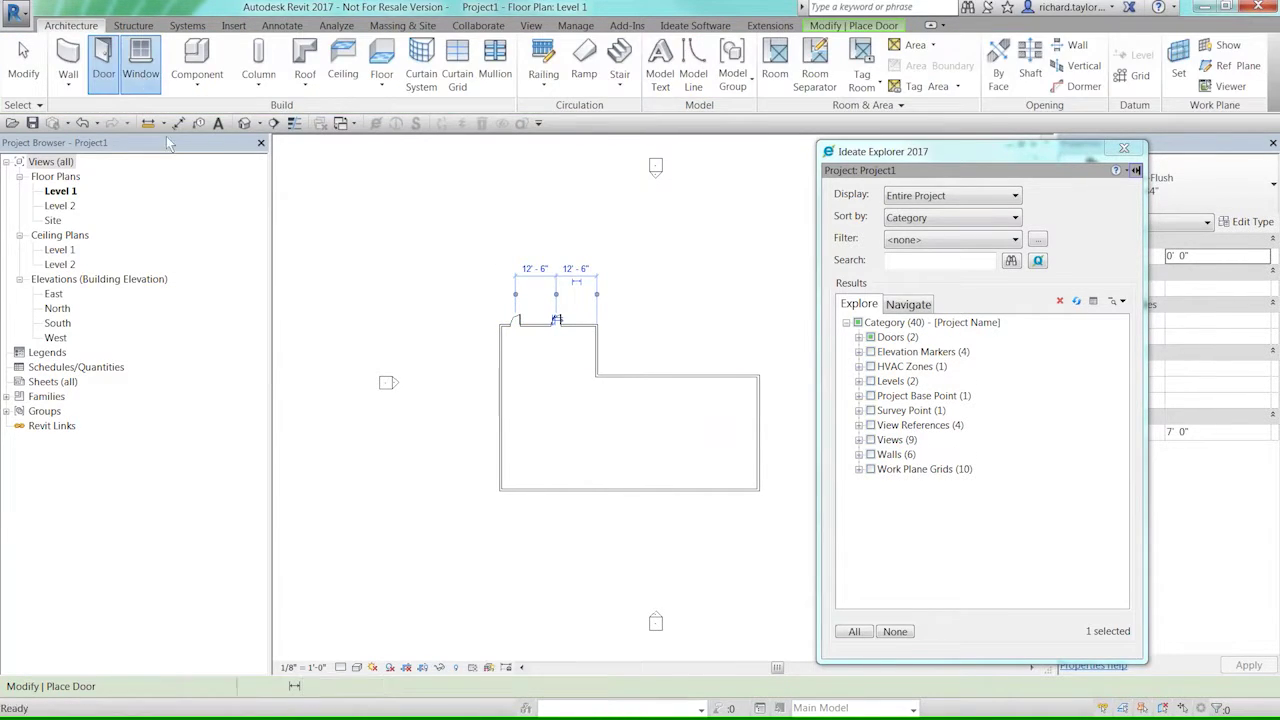
click(140, 65)
click(530, 490)
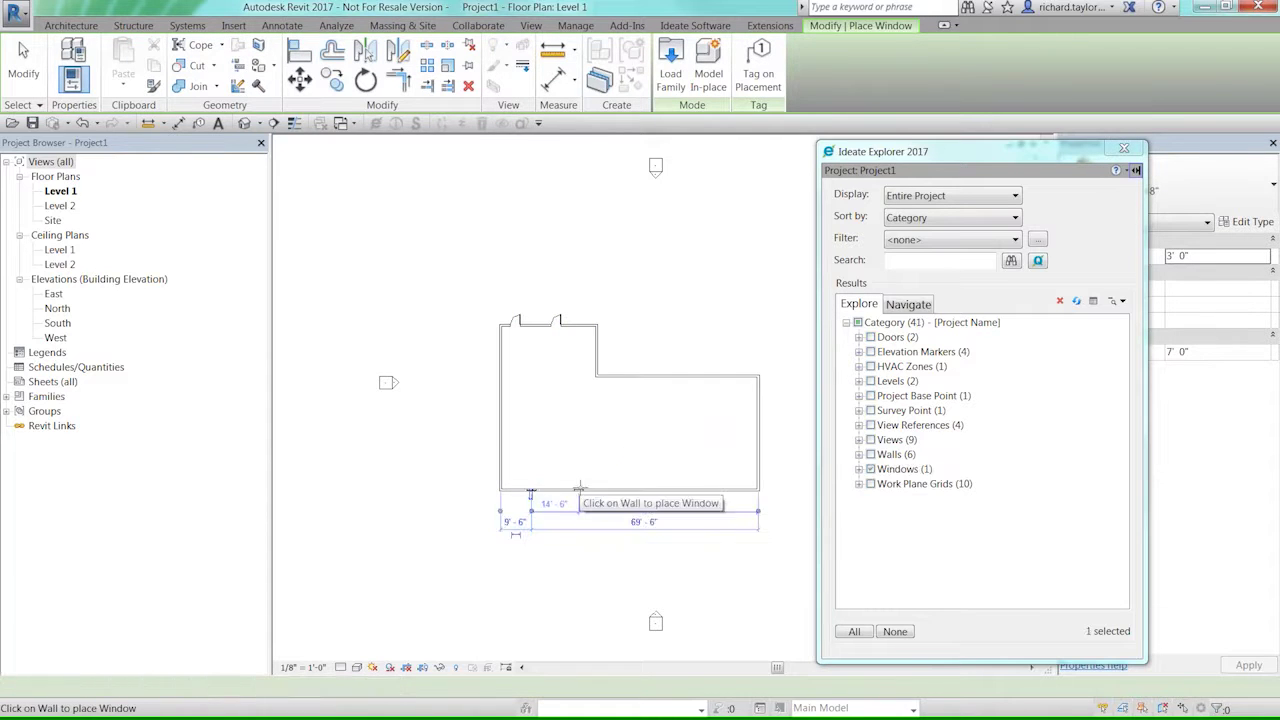
click(585, 488)
click(668, 490)
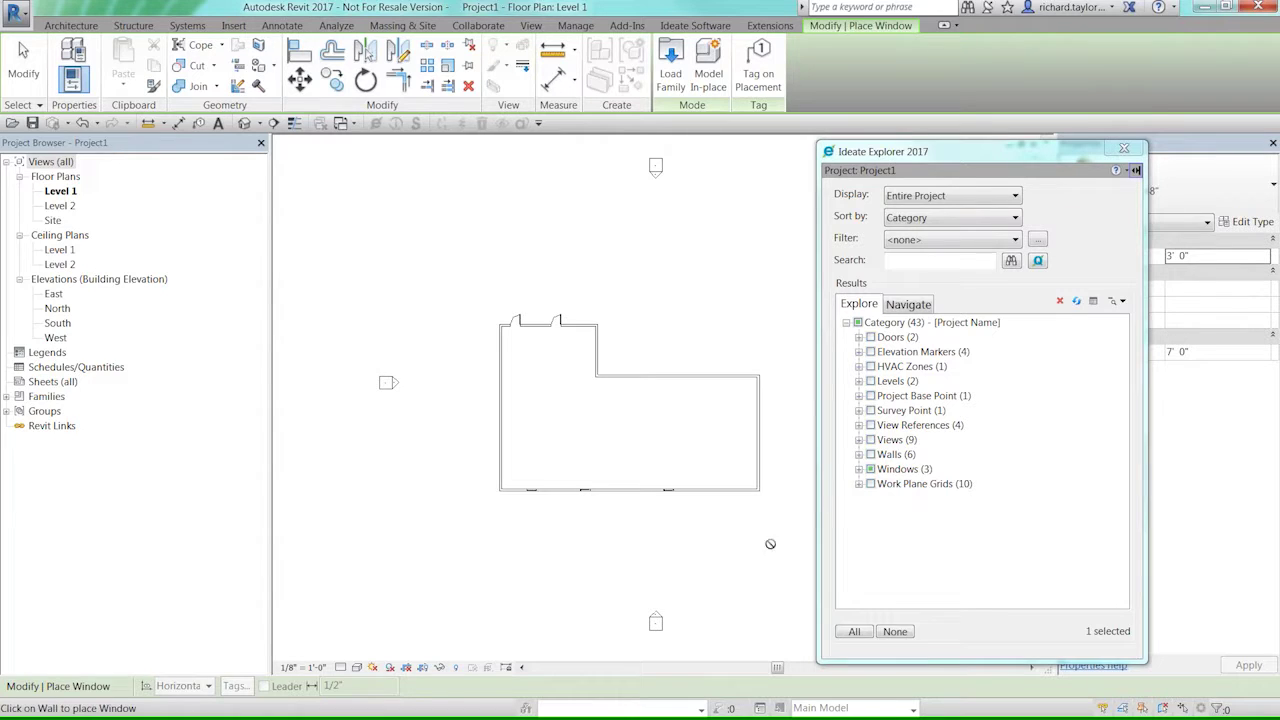
- Expand the Windows category in Ideate Explorer down to the individual 36" x 48" instances
click(858, 469)
click(871, 484)
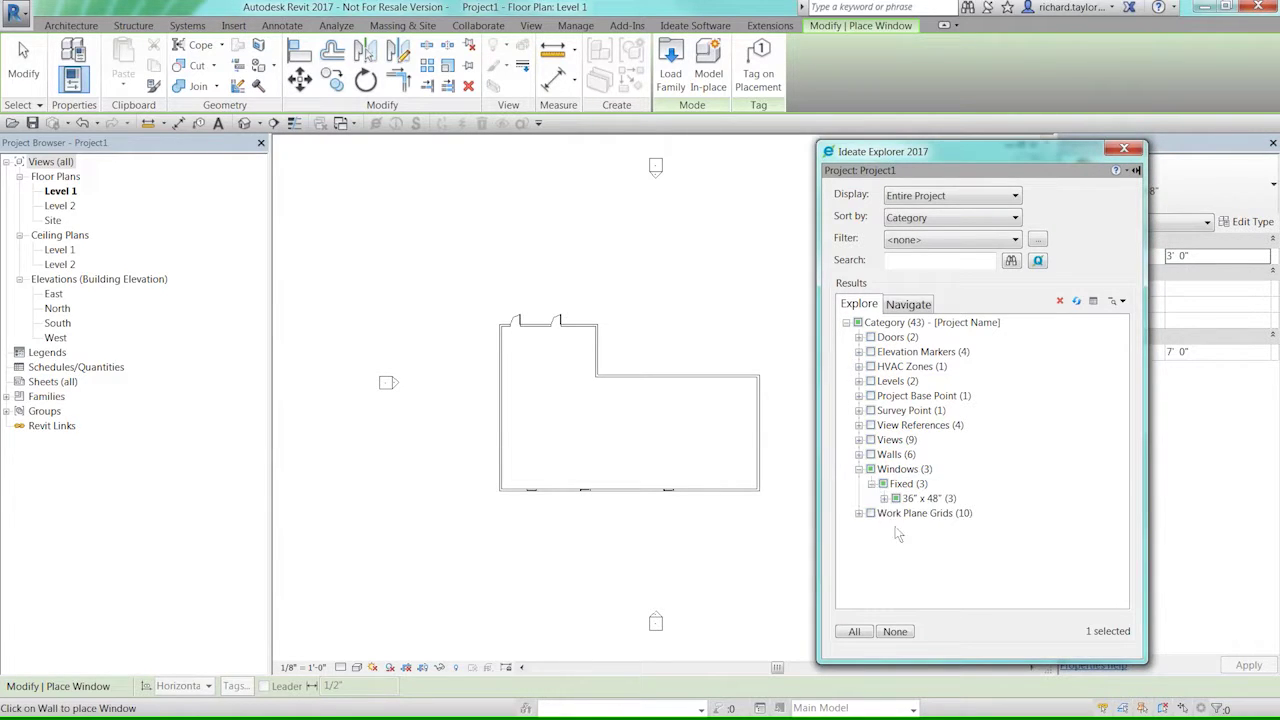
click(884, 498)
click(955, 542)
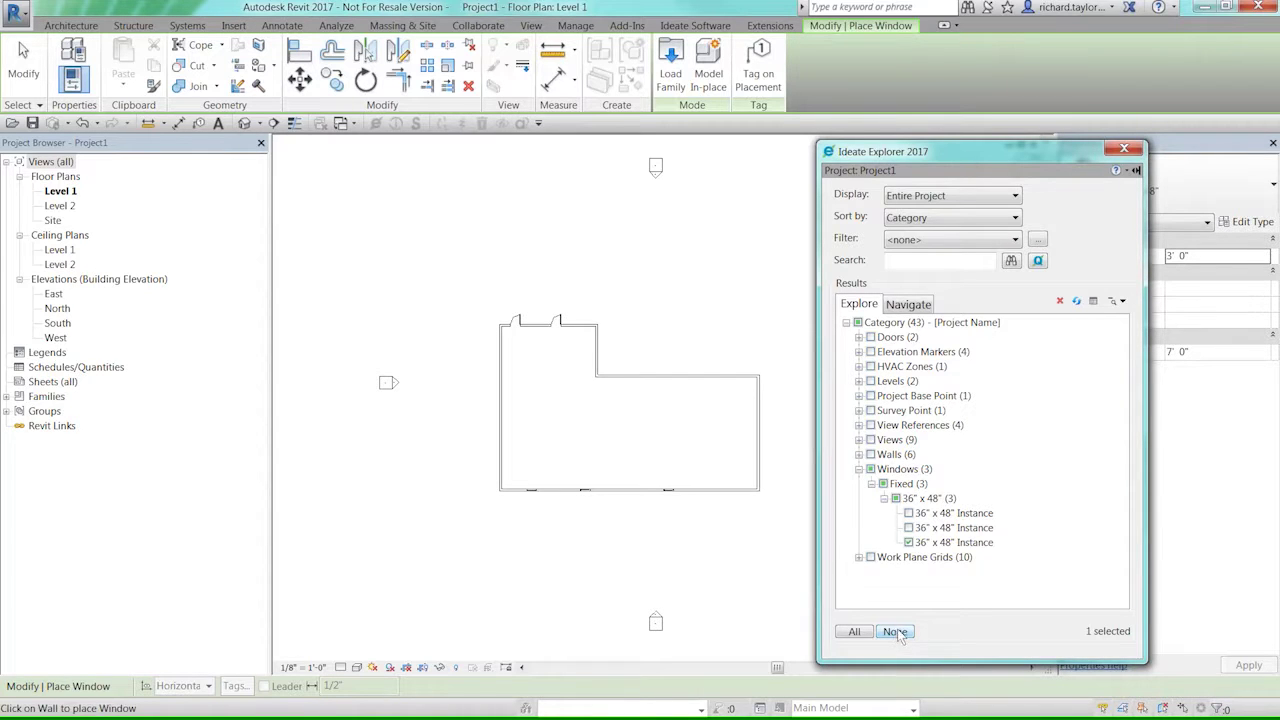
- End window placement, select all Fixed 36" x 48" windows by type to inspect them in plan, and clear the selection
drag(957, 160, 932, 163)
key(Escape)
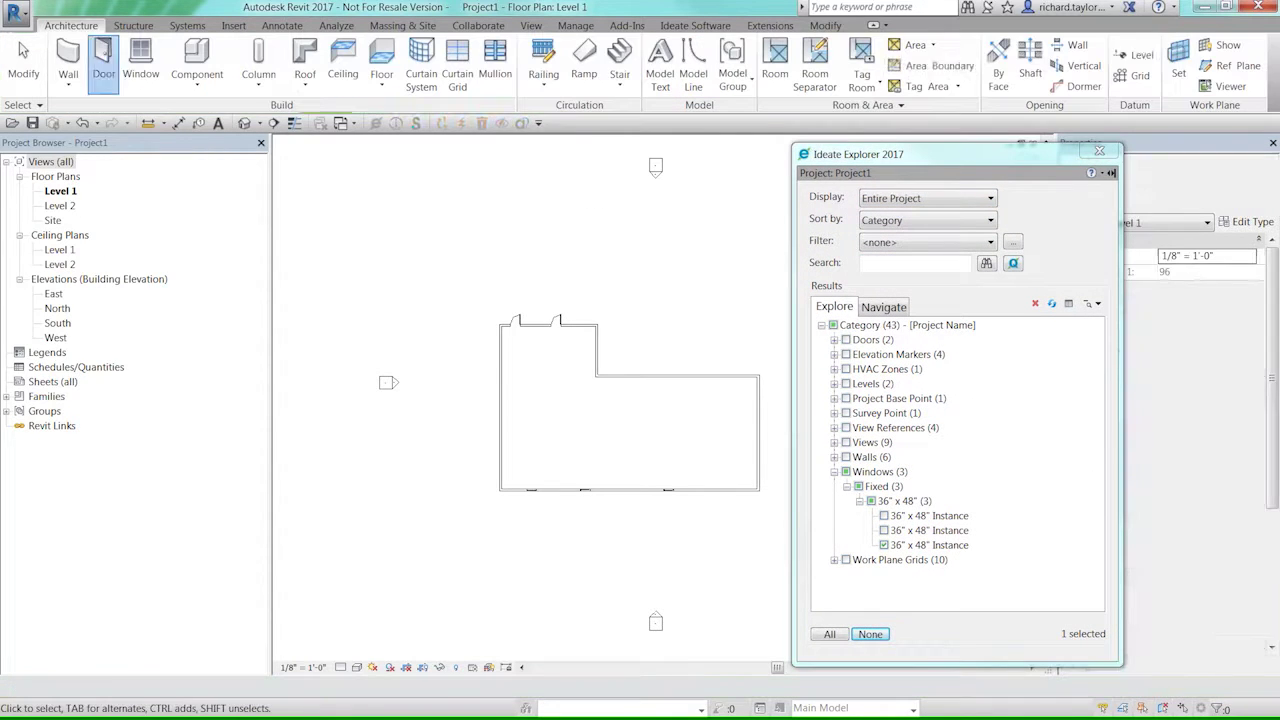
click(871, 536)
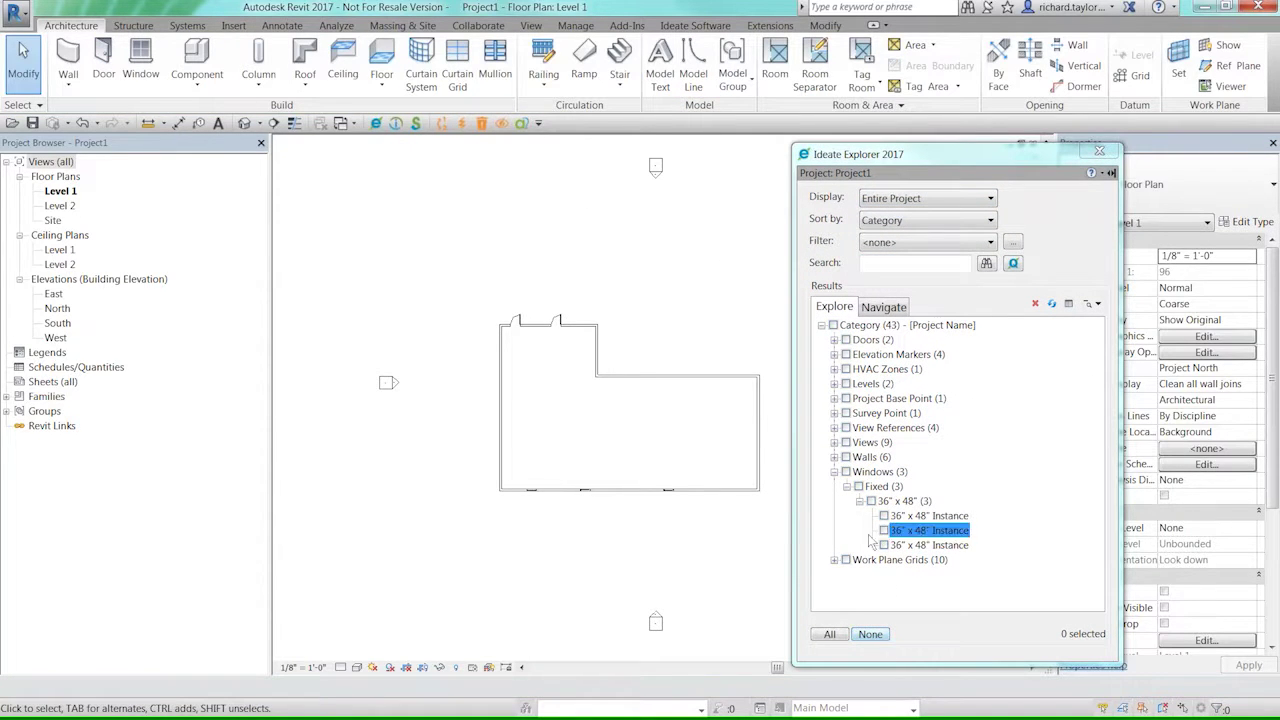
click(871, 501)
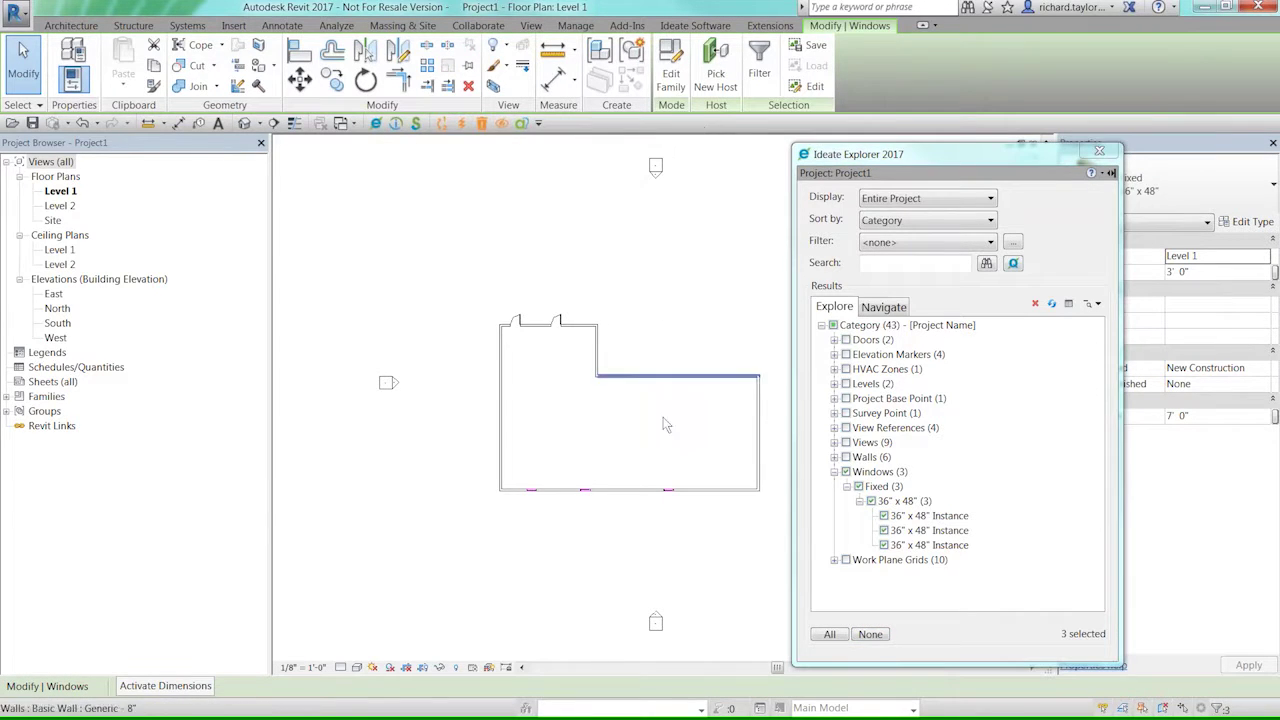
scroll(622, 504, up, 5)
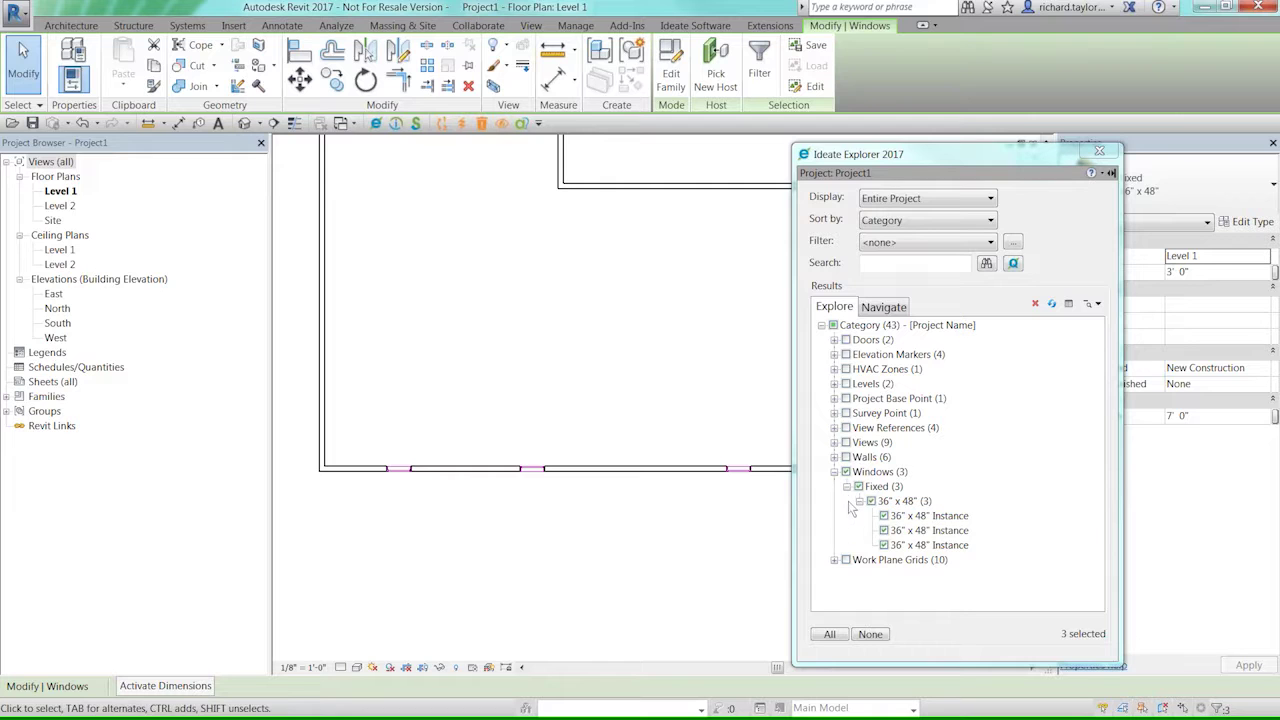
click(880, 636)
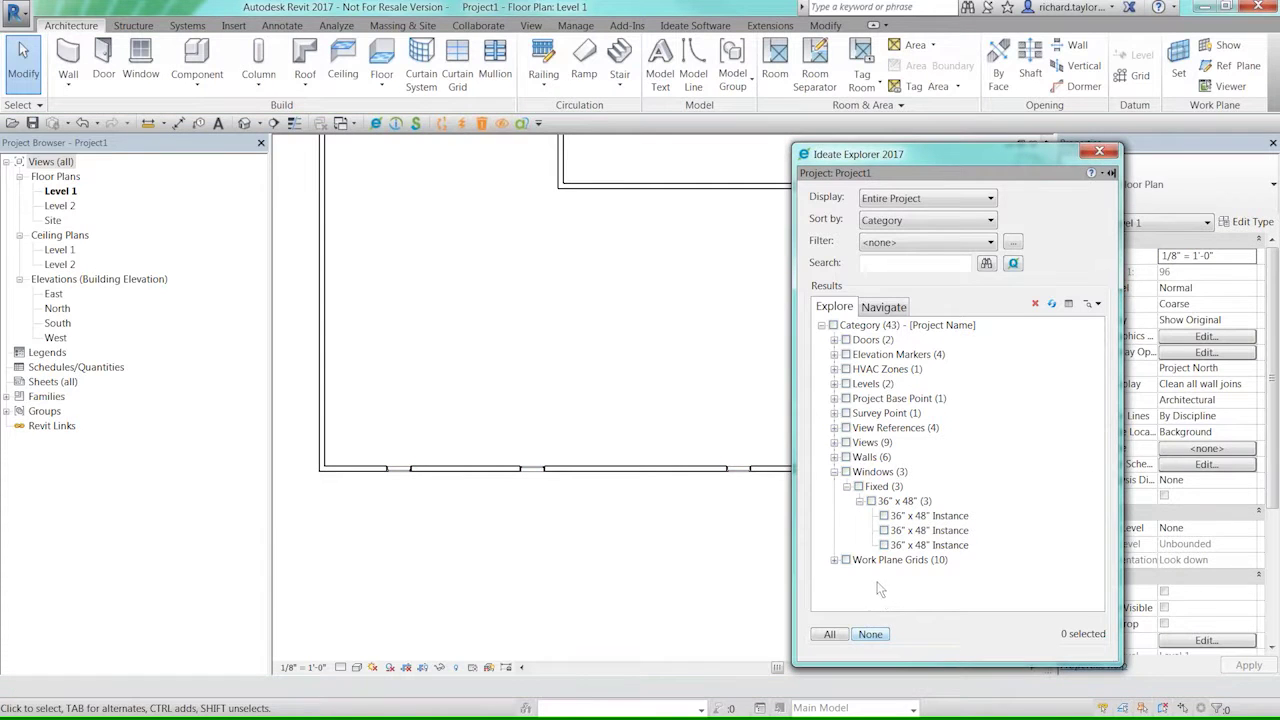
click(834, 471)
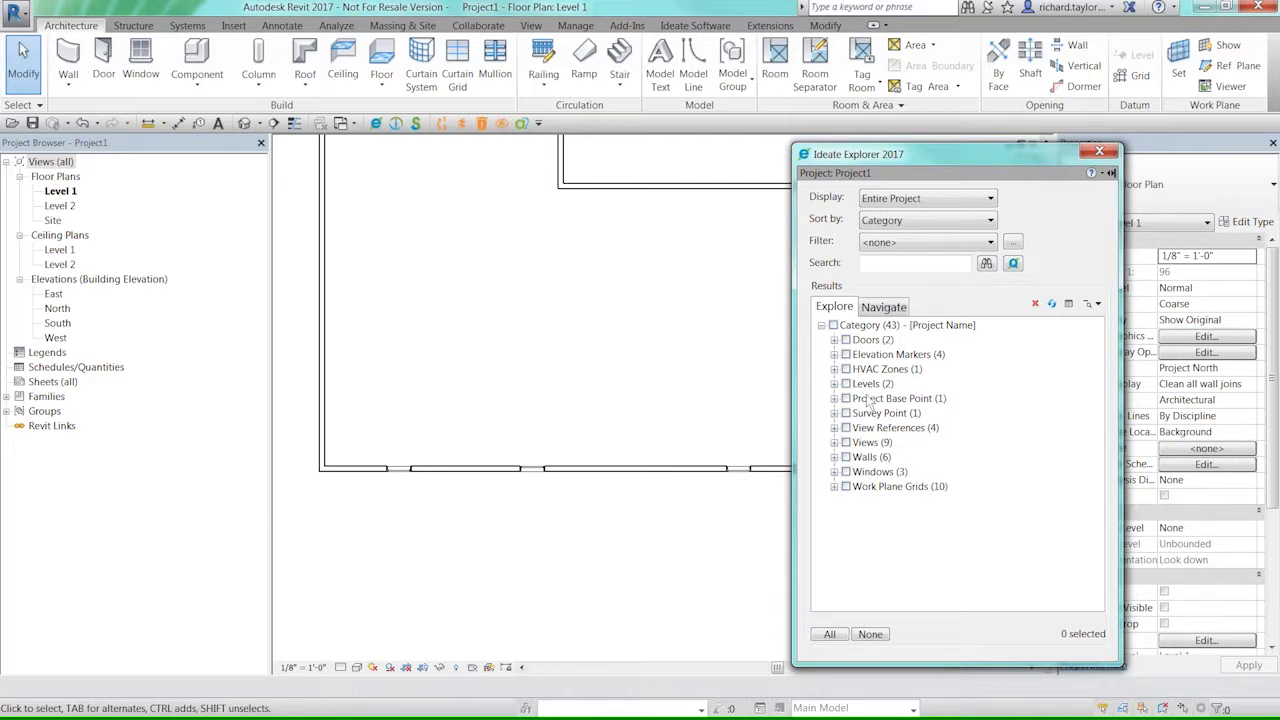
- Sort the Ideate Explorer results by Level and expand Level 1 and Level 2 to show their elements
click(914, 223)
click(915, 251)
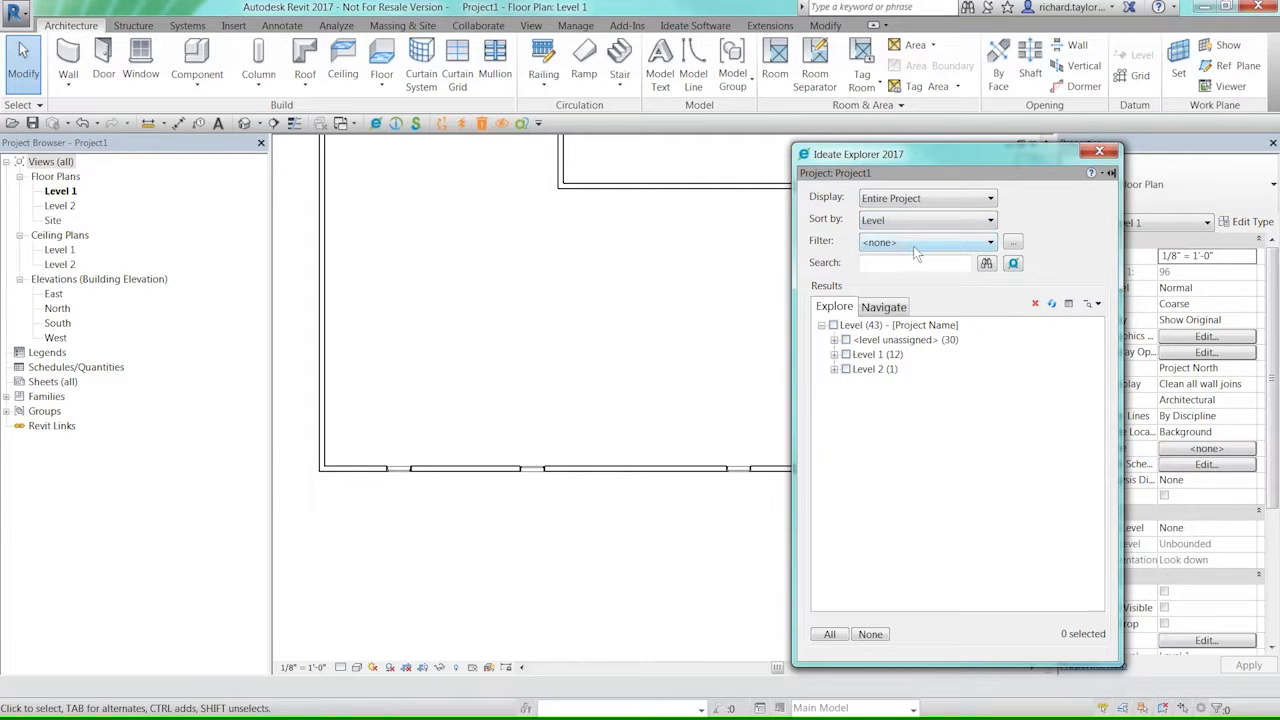
click(835, 356)
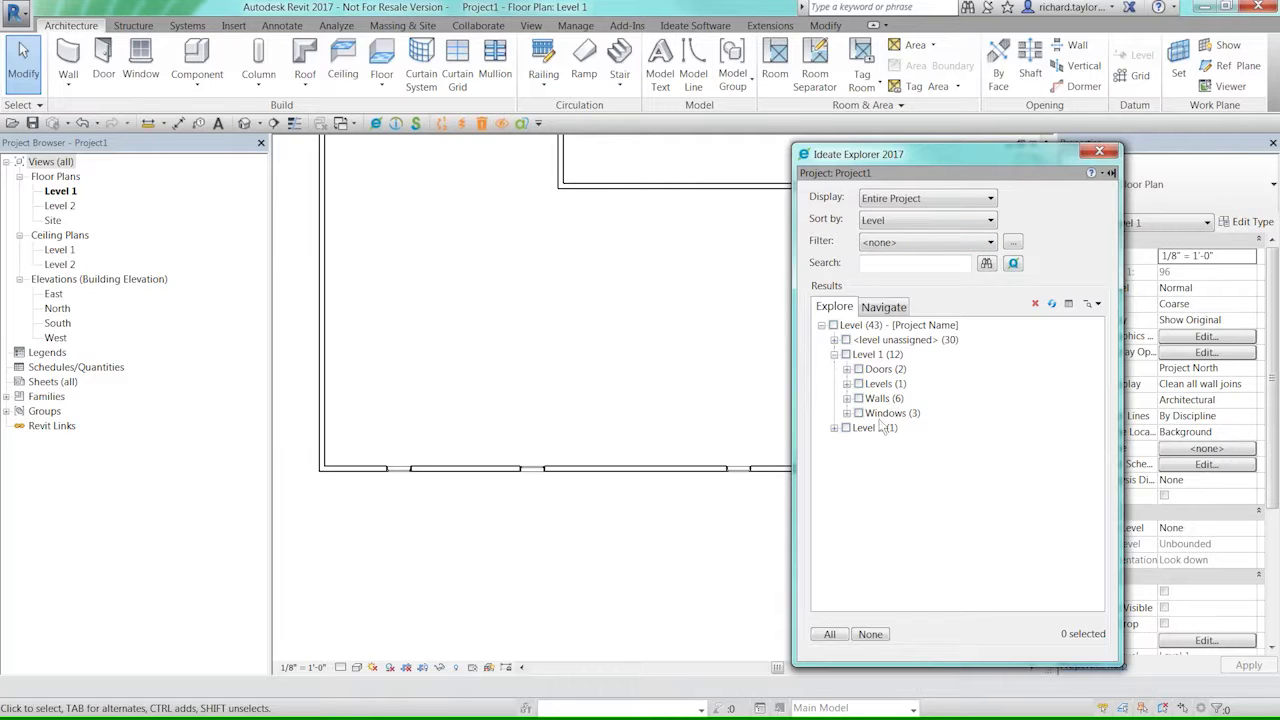
click(834, 428)
click(847, 443)
click(859, 457)
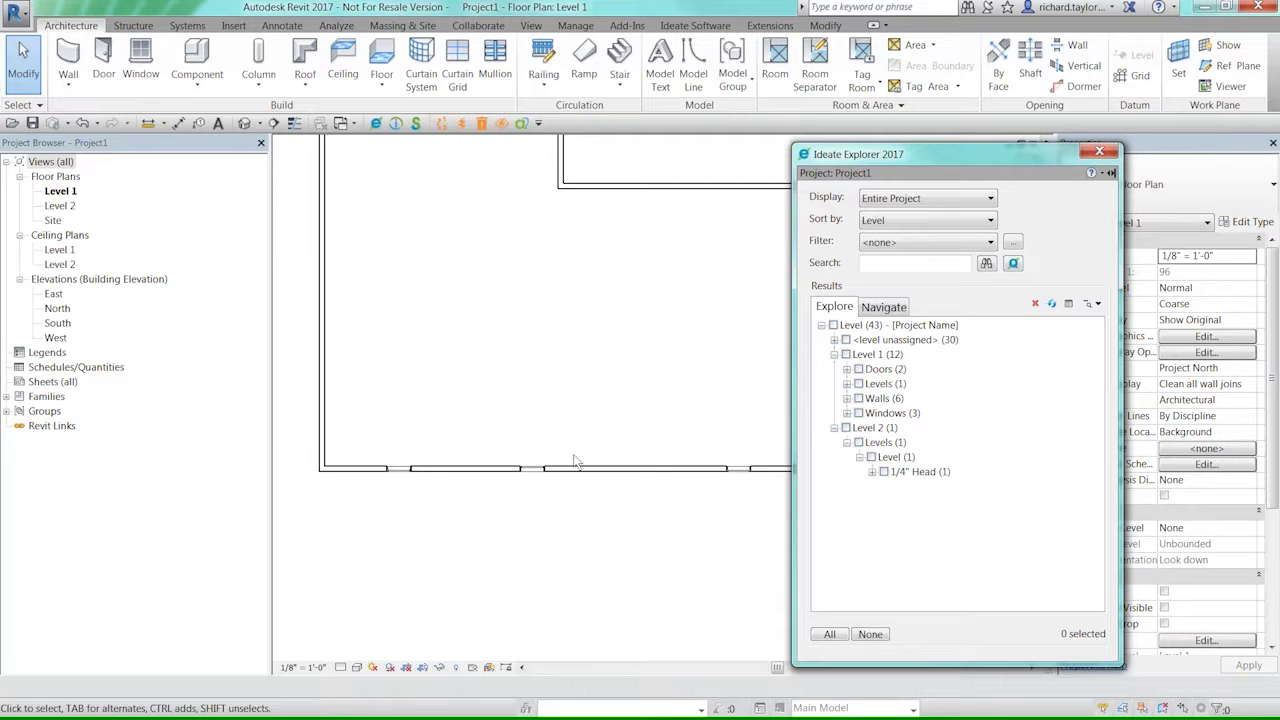
- Open the South building elevation from Ideate Explorer's list of views not on a sheet
click(882, 309)
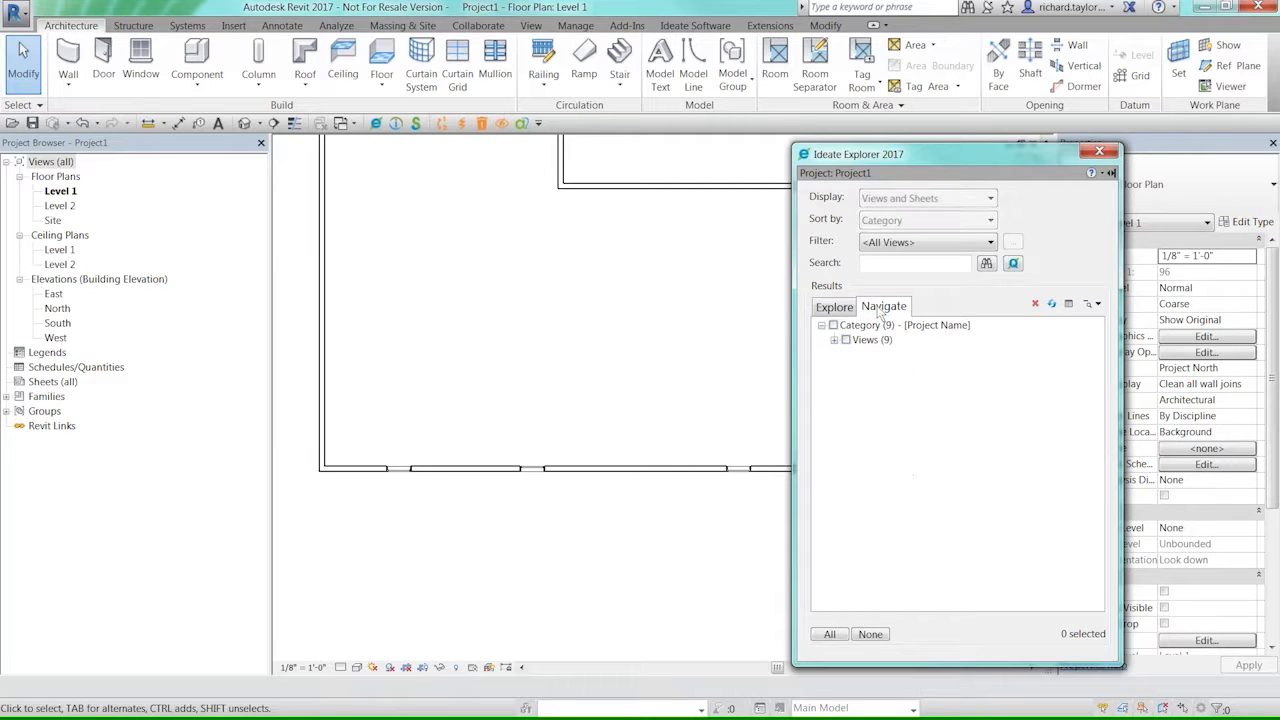
click(834, 340)
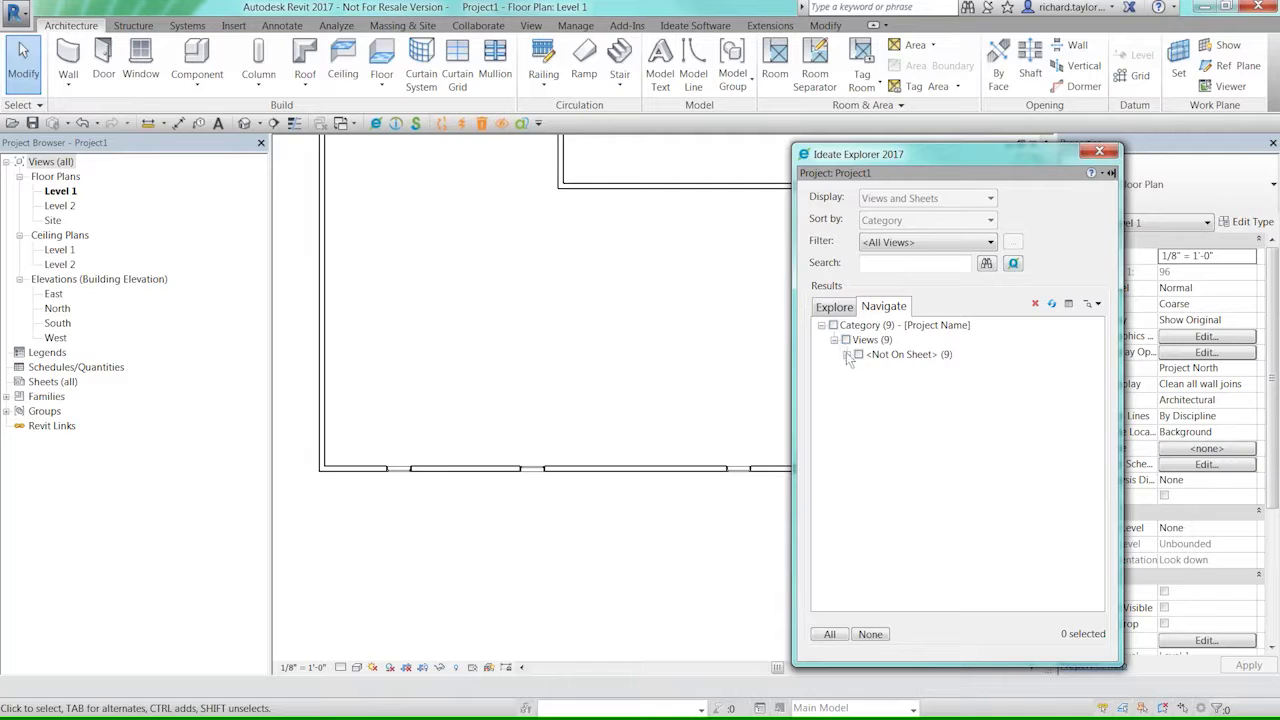
click(847, 355)
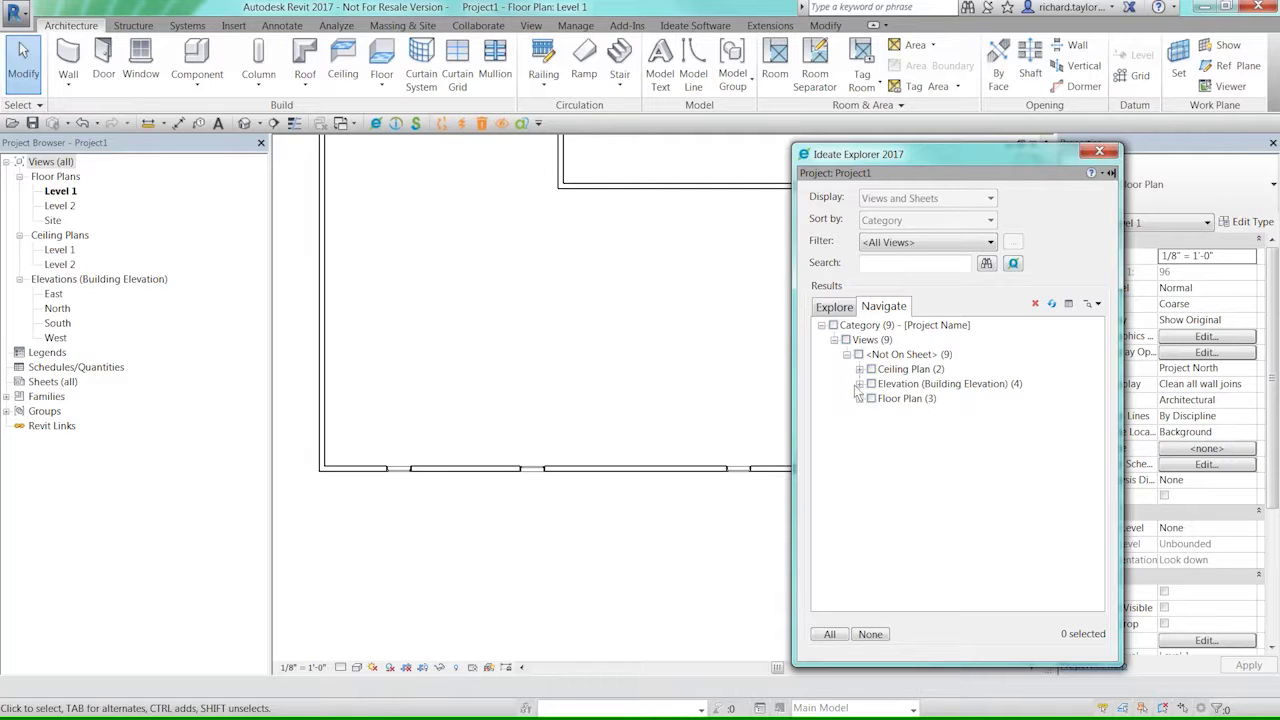
click(859, 384)
click(902, 427)
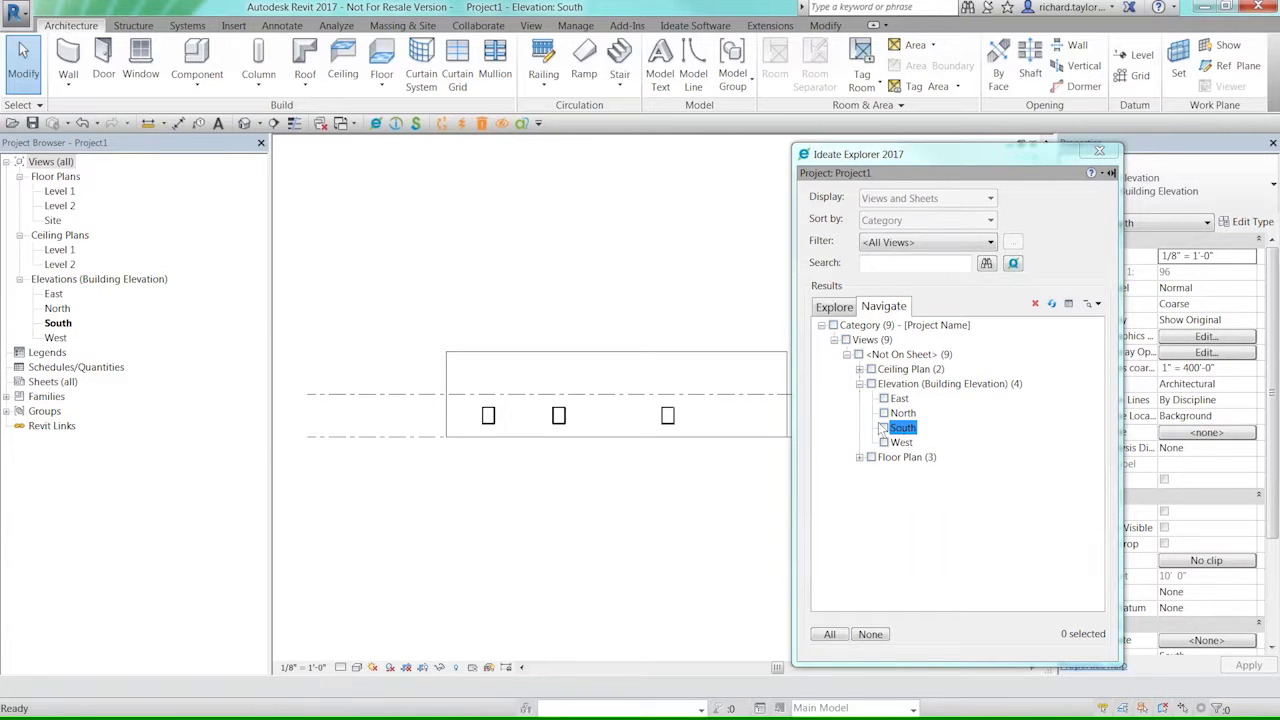
- Select all Level 1 windows in Ideate Explorer's element list and change their level constraint to Level 2
click(835, 309)
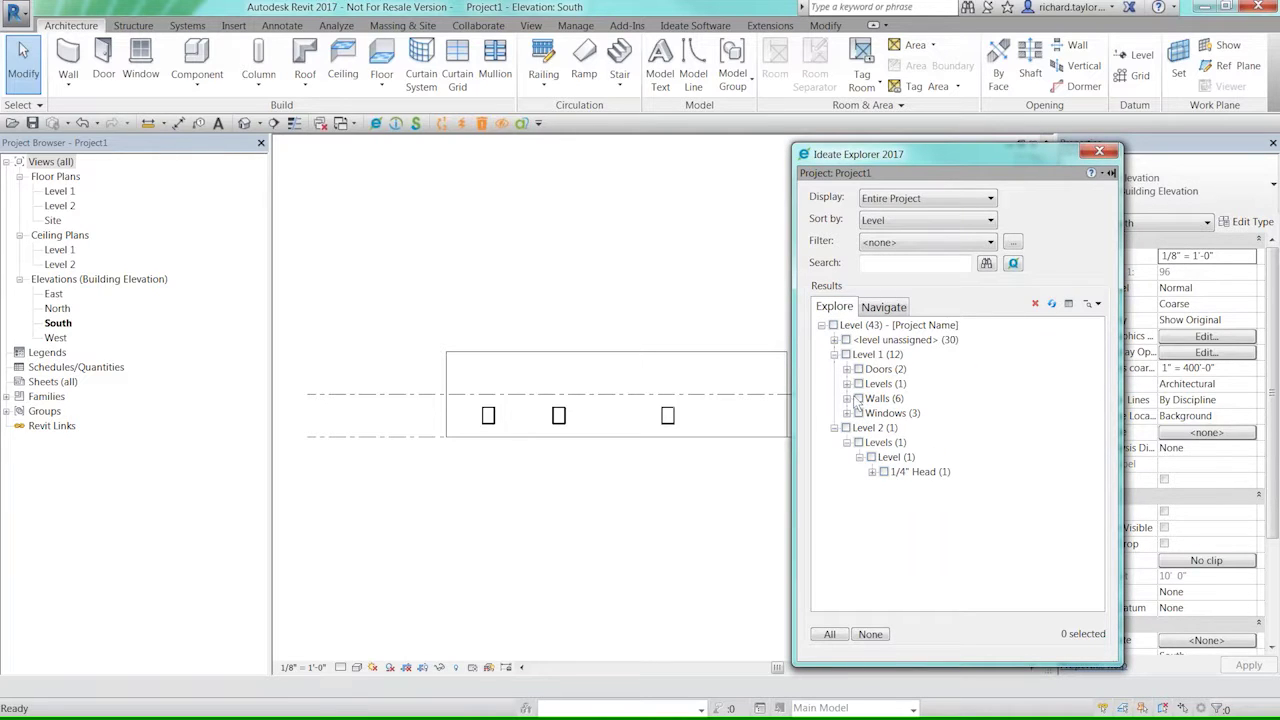
click(834, 428)
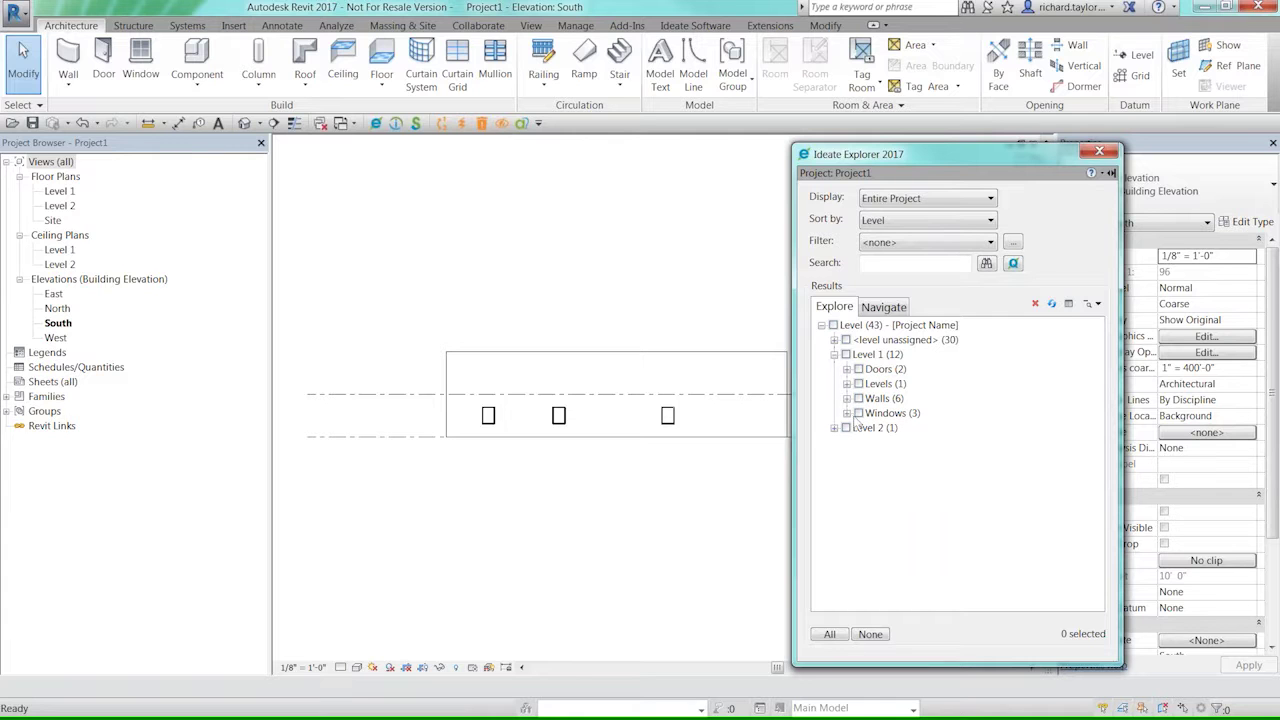
click(858, 413)
drag(979, 163, 876, 168)
click(1243, 256)
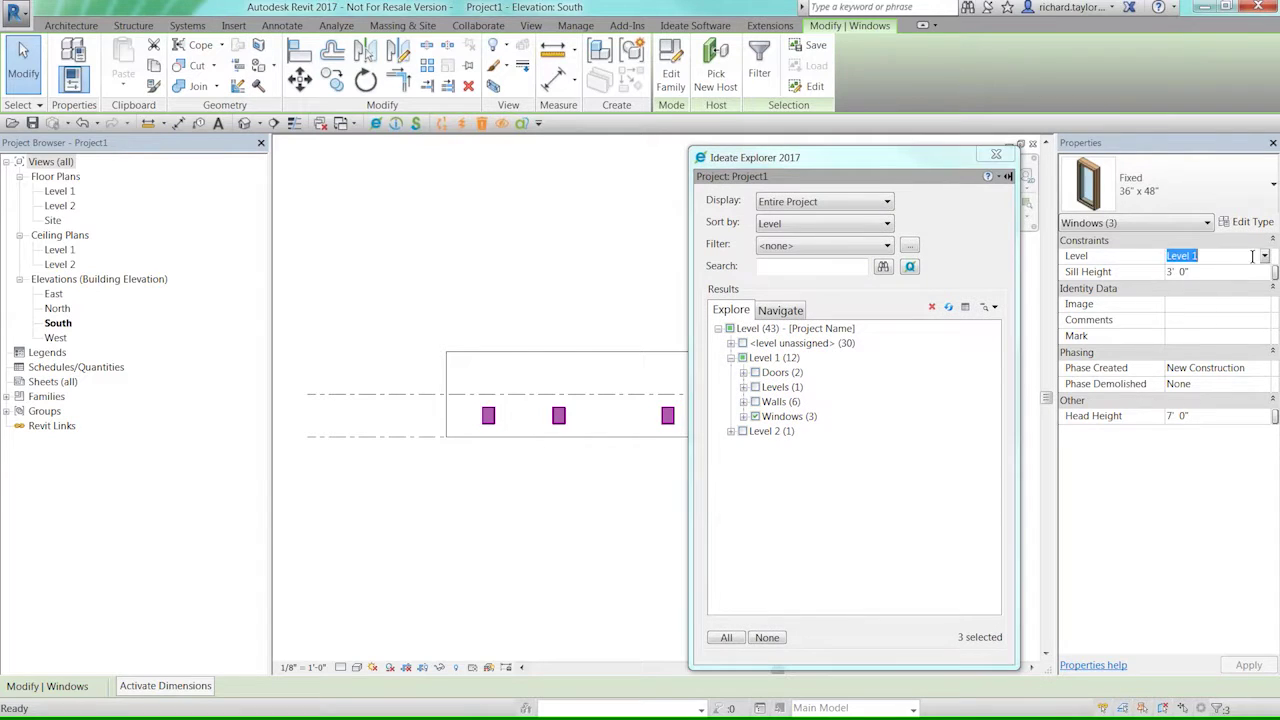
click(1265, 256)
click(1198, 283)
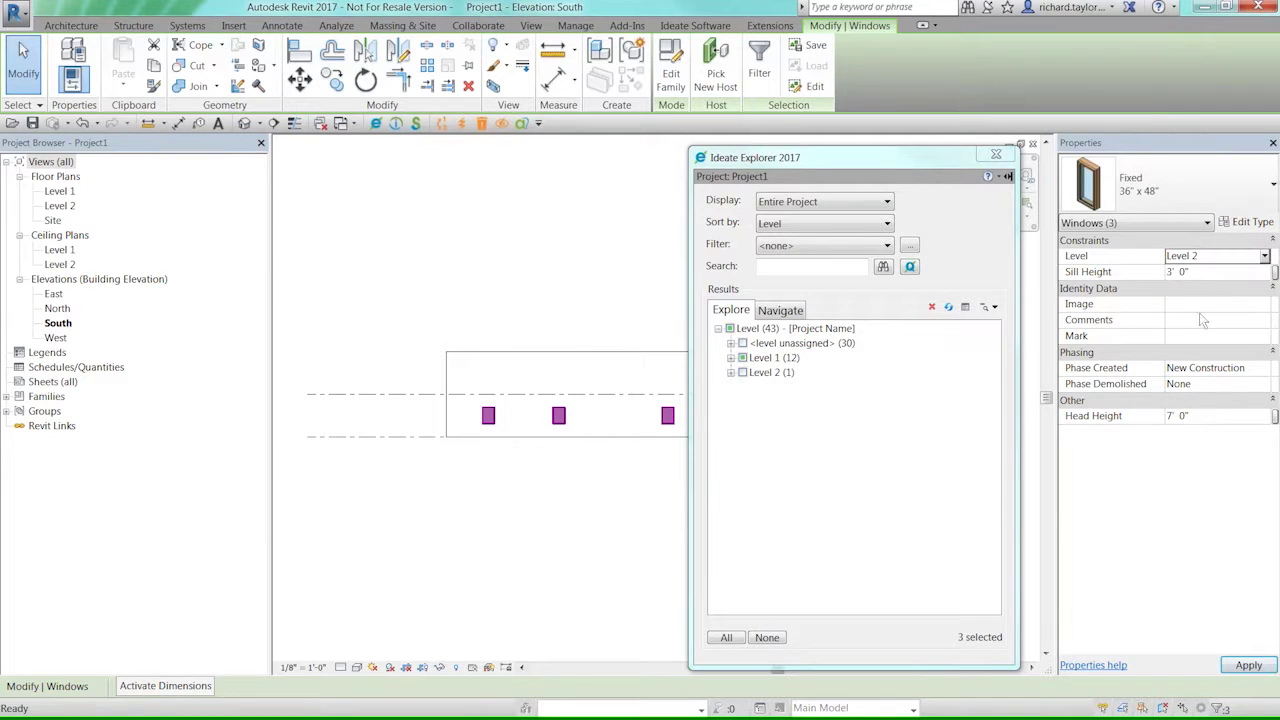
click(1248, 665)
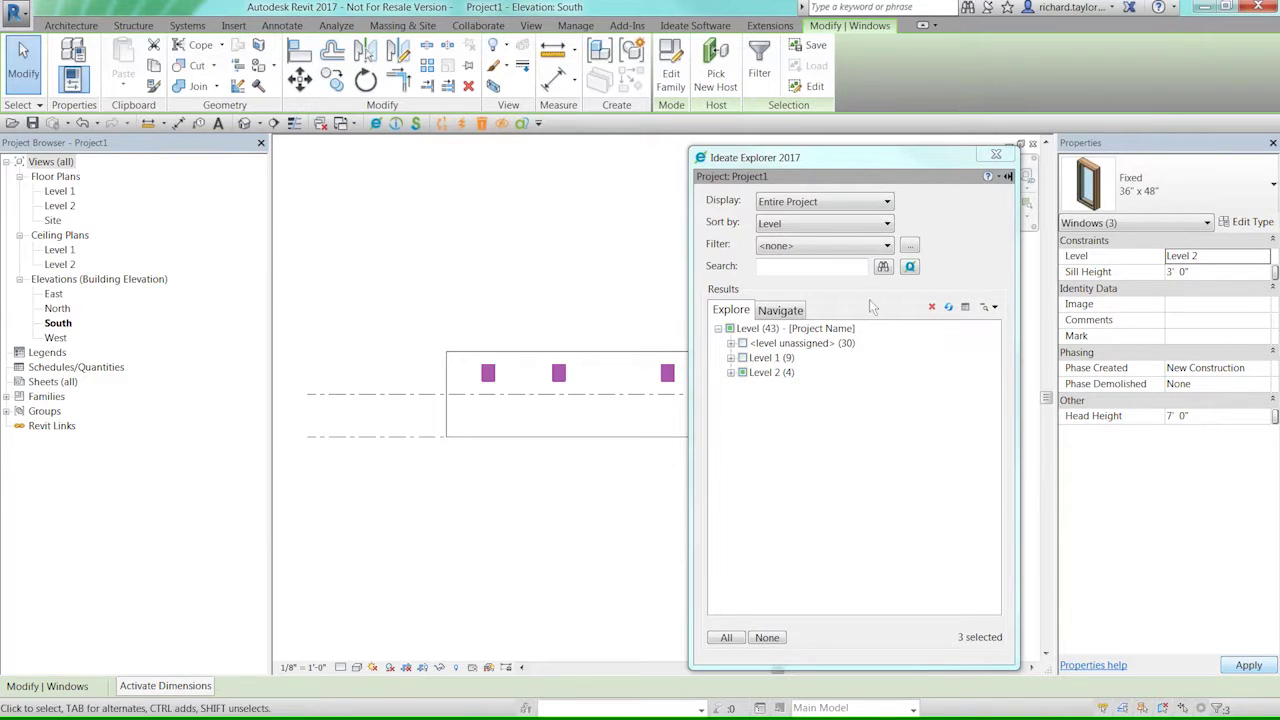
- Expand Level 2 in Ideate Explorer down to the Fixed 36" x 48" window type, keeping the South elevation unobstructed
drag(857, 164, 1009, 147)
click(881, 356)
click(895, 385)
click(907, 400)
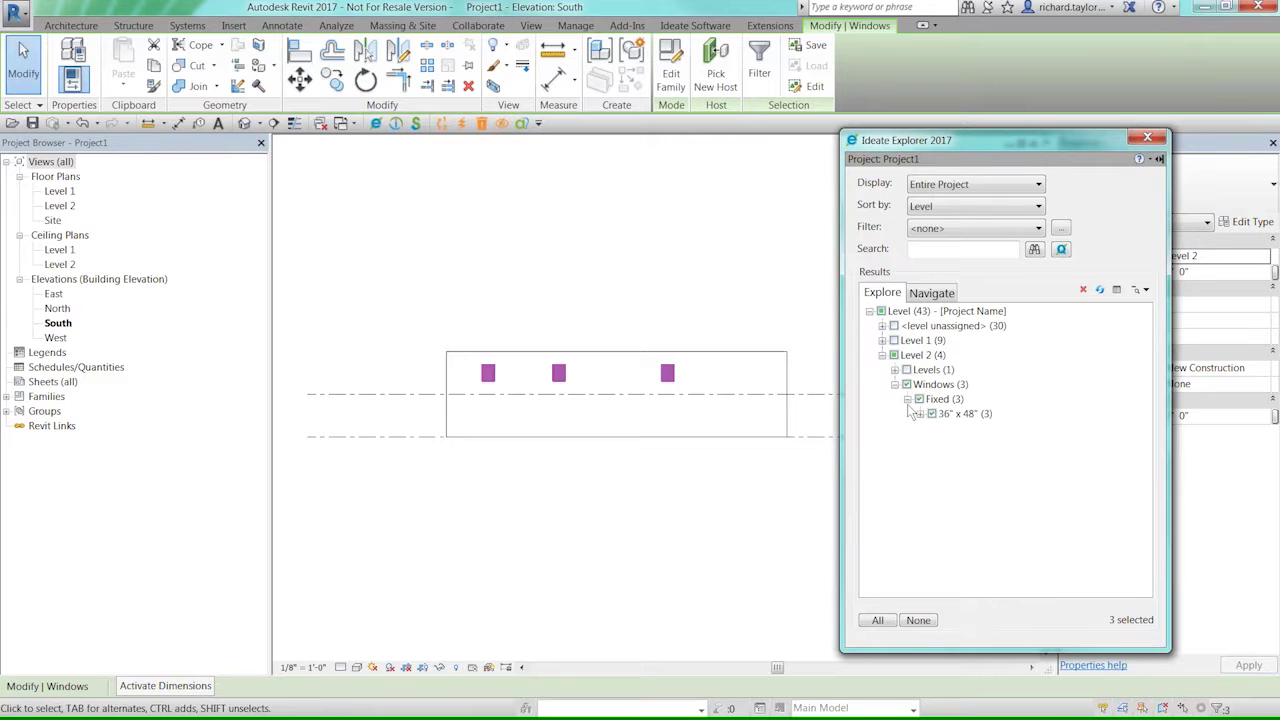
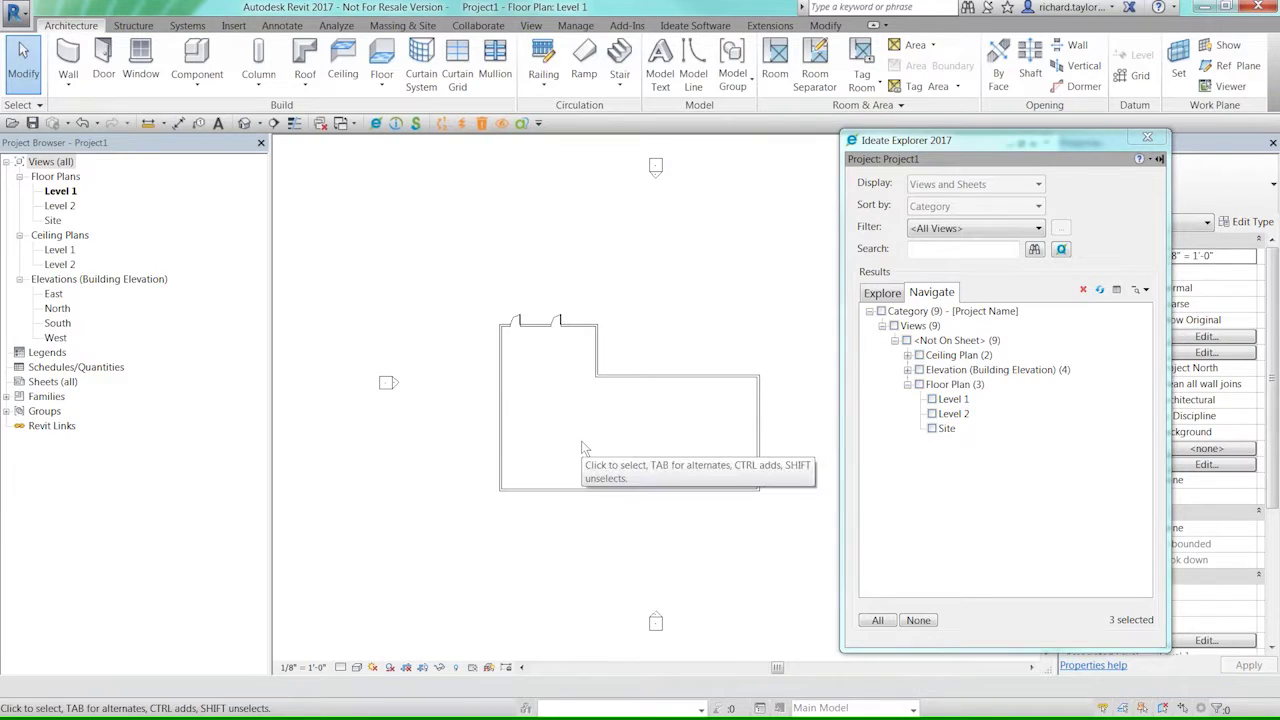
- Select the building's upper walls and two doors in the Level 1 plan and limit Ideate Explorer's display to Current Selection
click(882, 294)
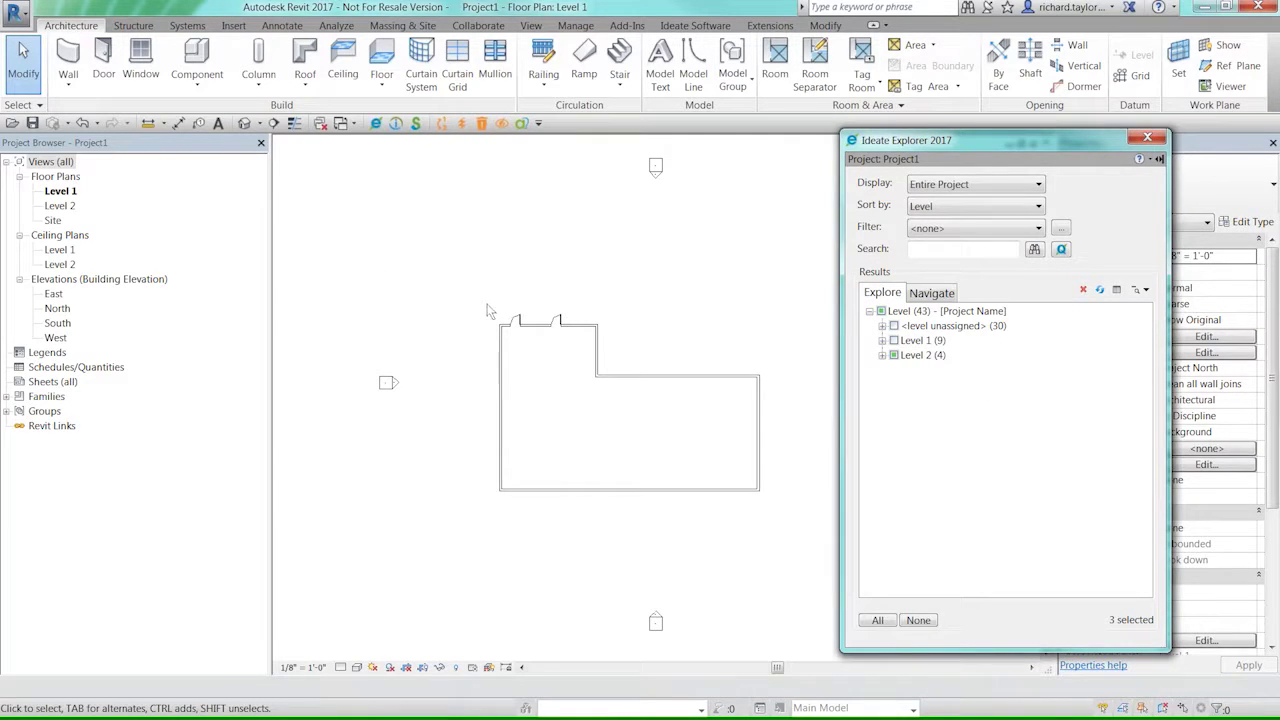
drag(484, 294, 786, 415)
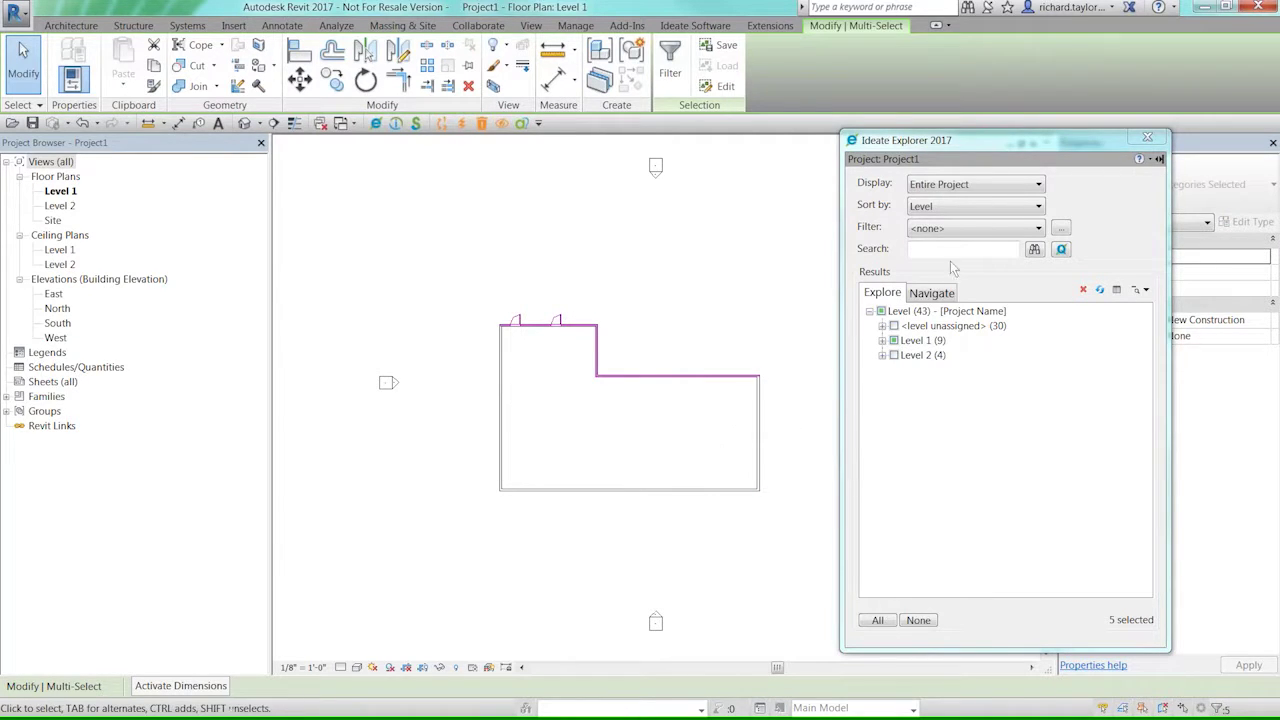
click(960, 184)
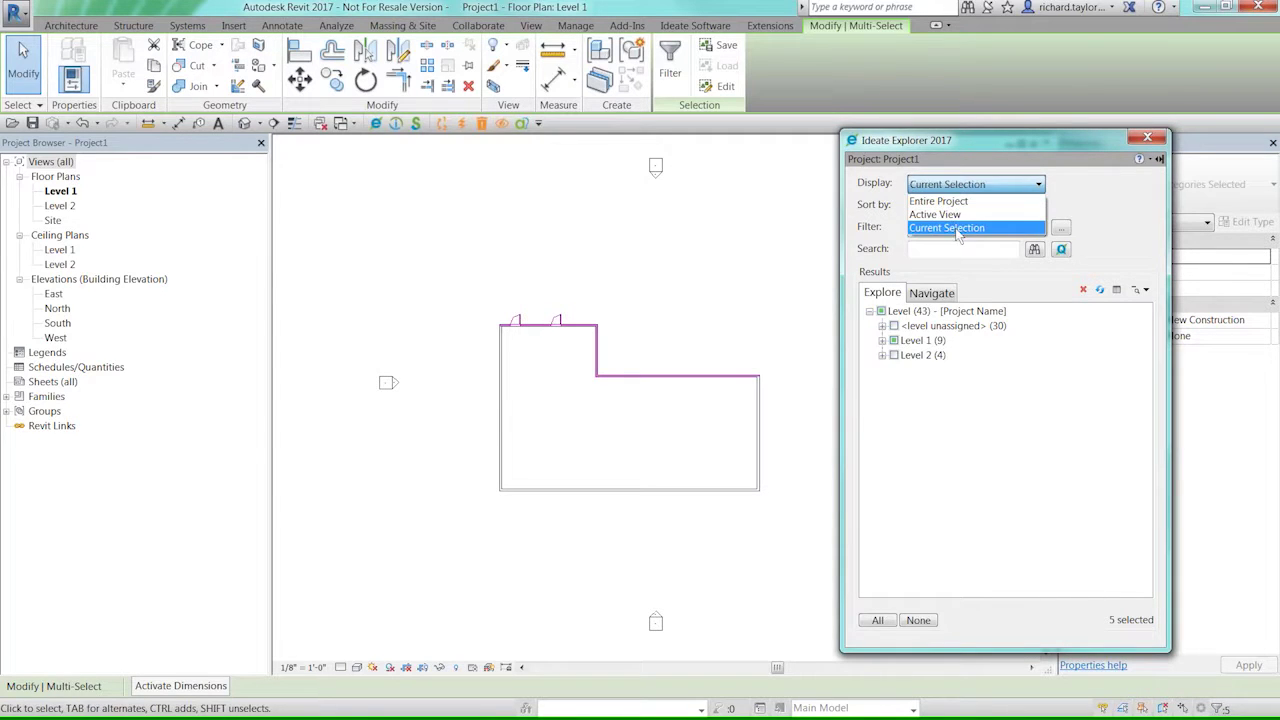
click(958, 228)
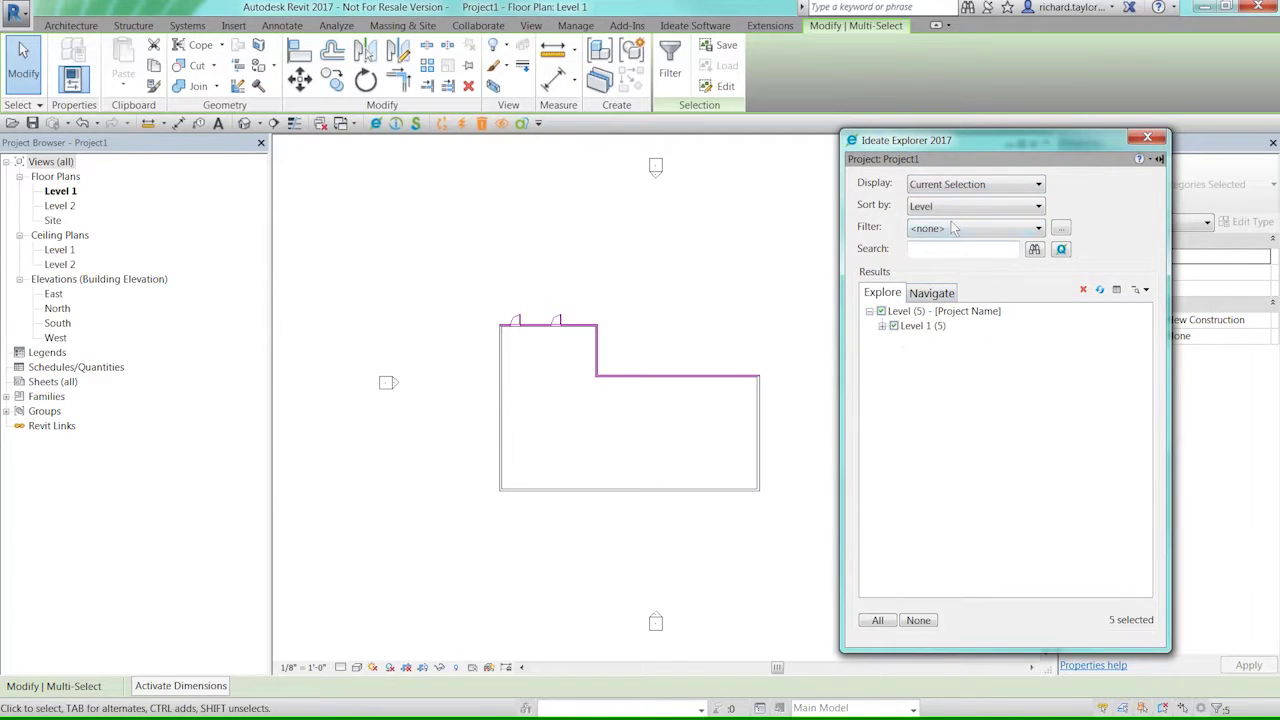
- Sort the selected elements by Category, expand Doors and Walls down to their types, and clear the selection
click(950, 206)
click(945, 219)
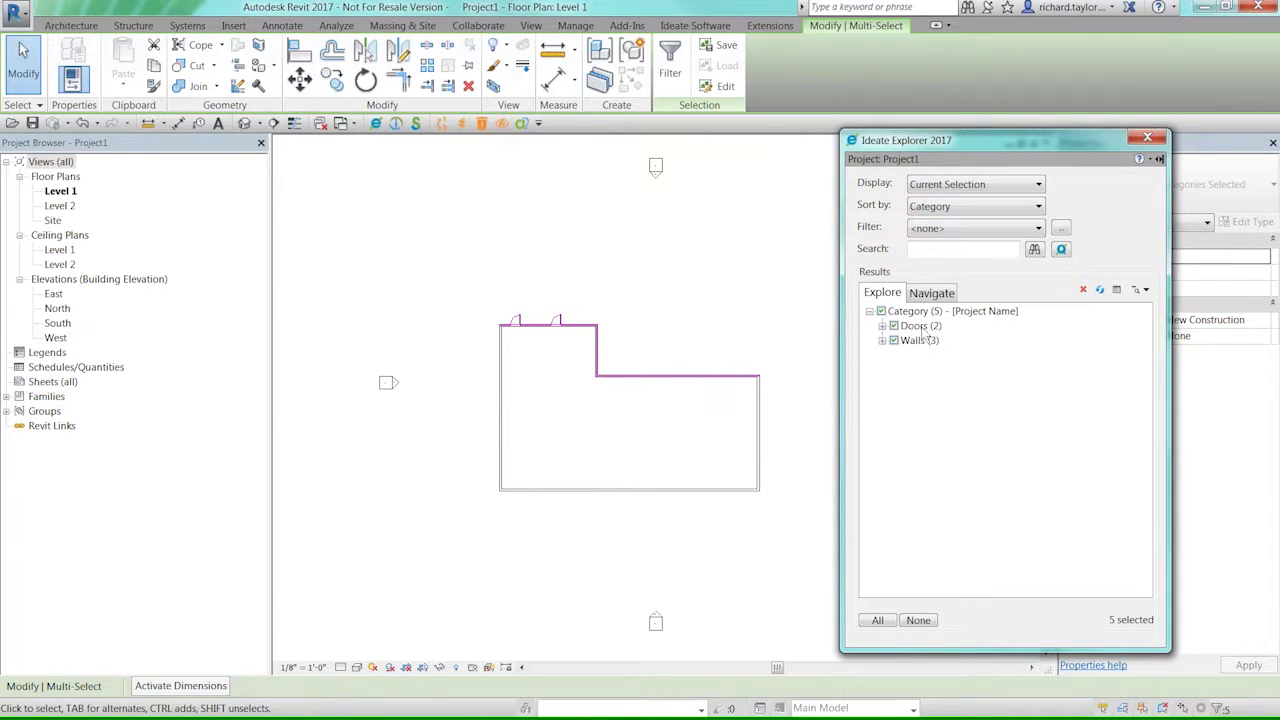
click(882, 341)
click(882, 326)
click(894, 370)
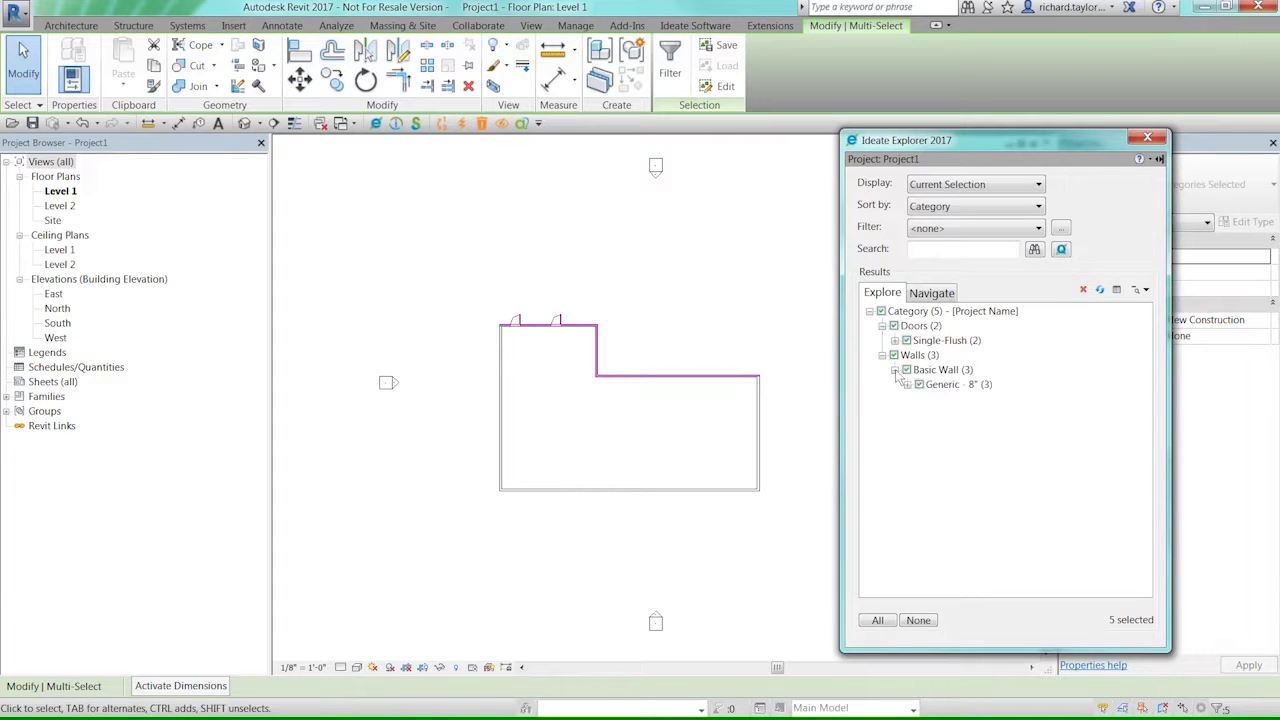
click(894, 340)
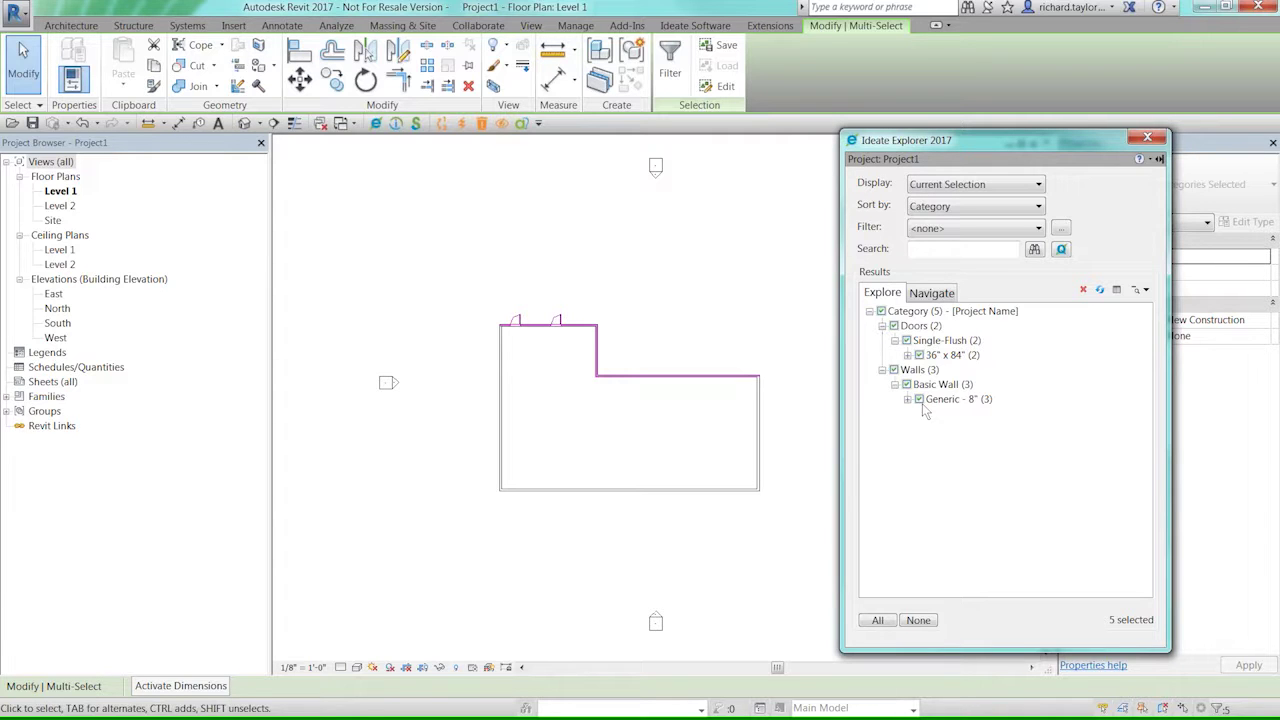
click(755, 279)
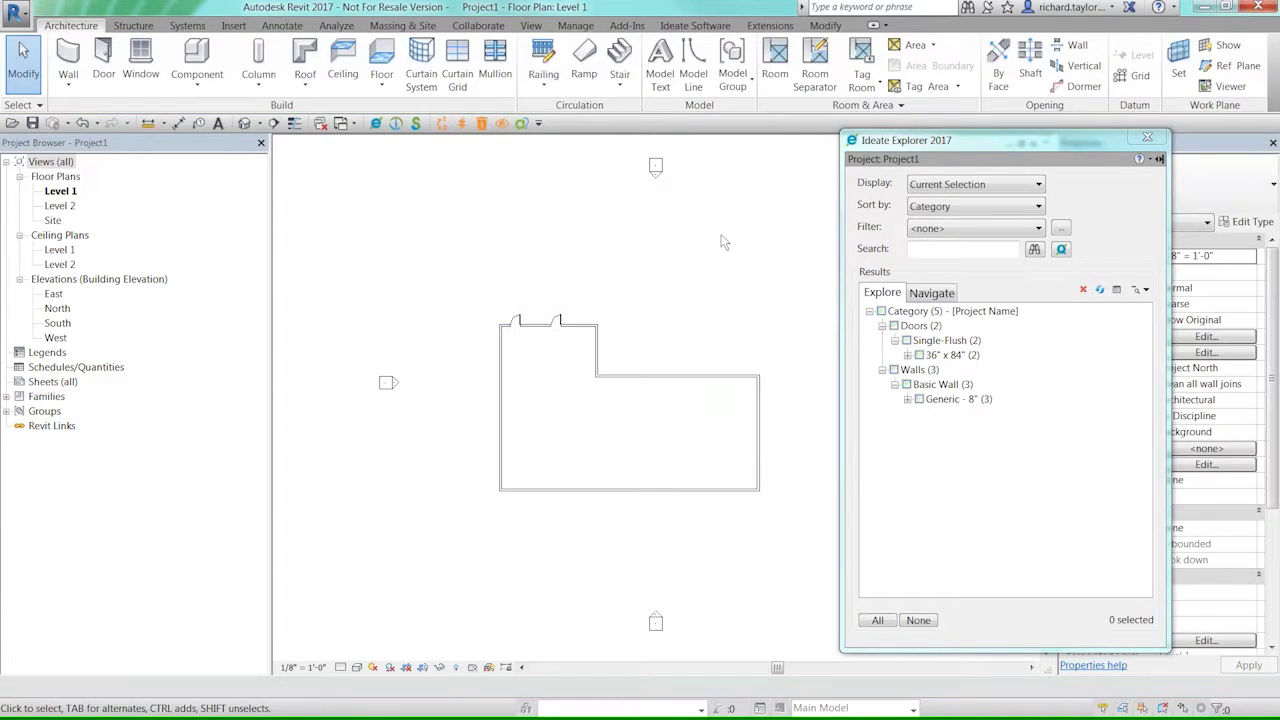
- Close Project1 and return to the Conference Center project's 3D Audit view
scroll(612, 413, up, 3)
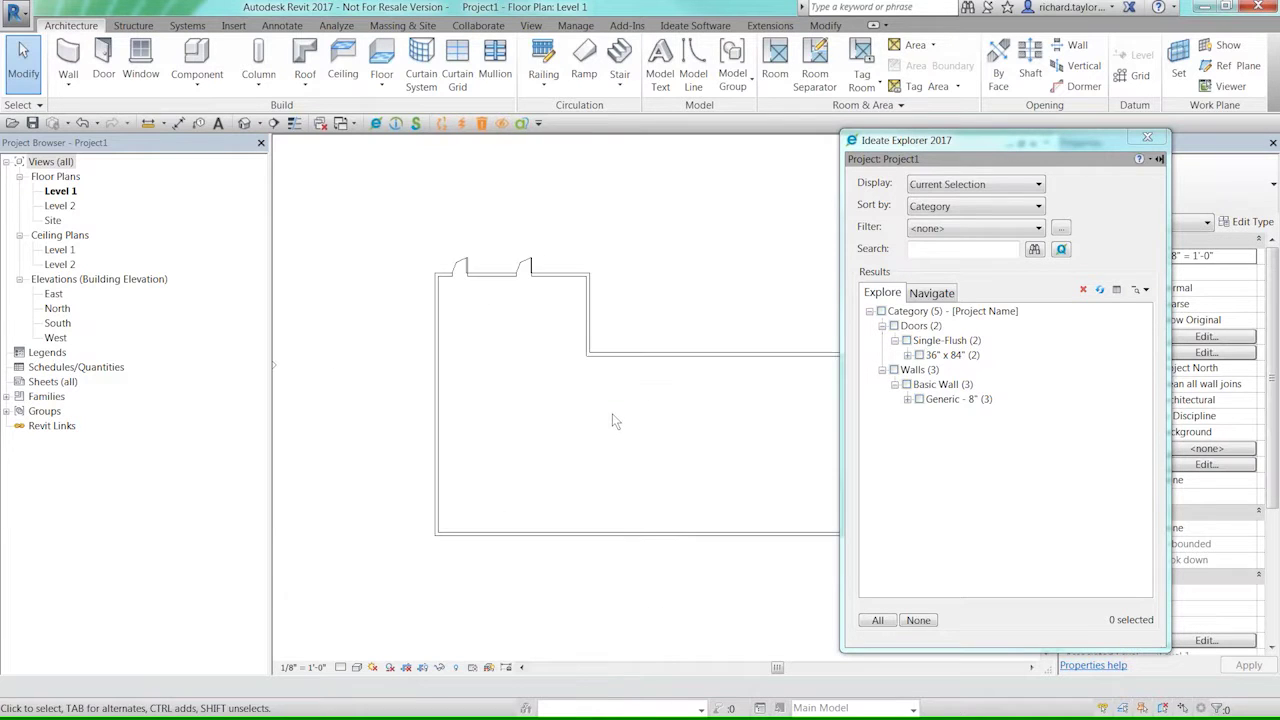
scroll(588, 374, up, 1)
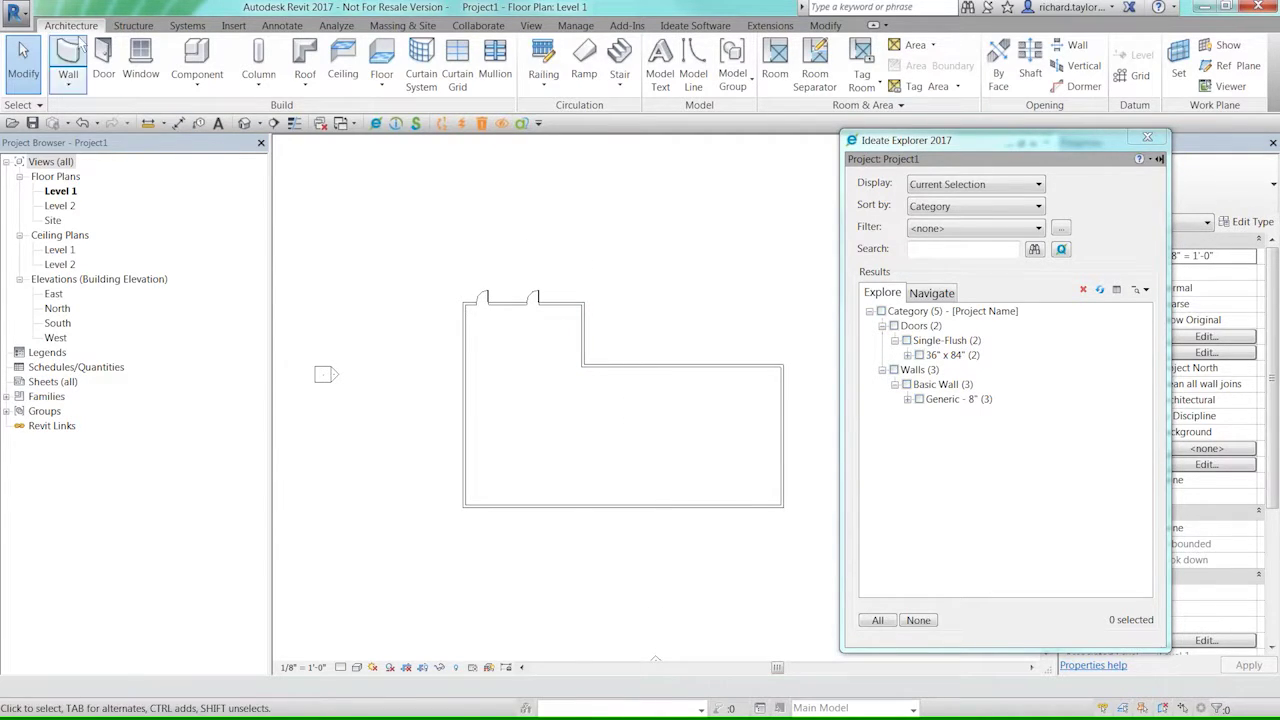
click(15, 13)
click(68, 496)
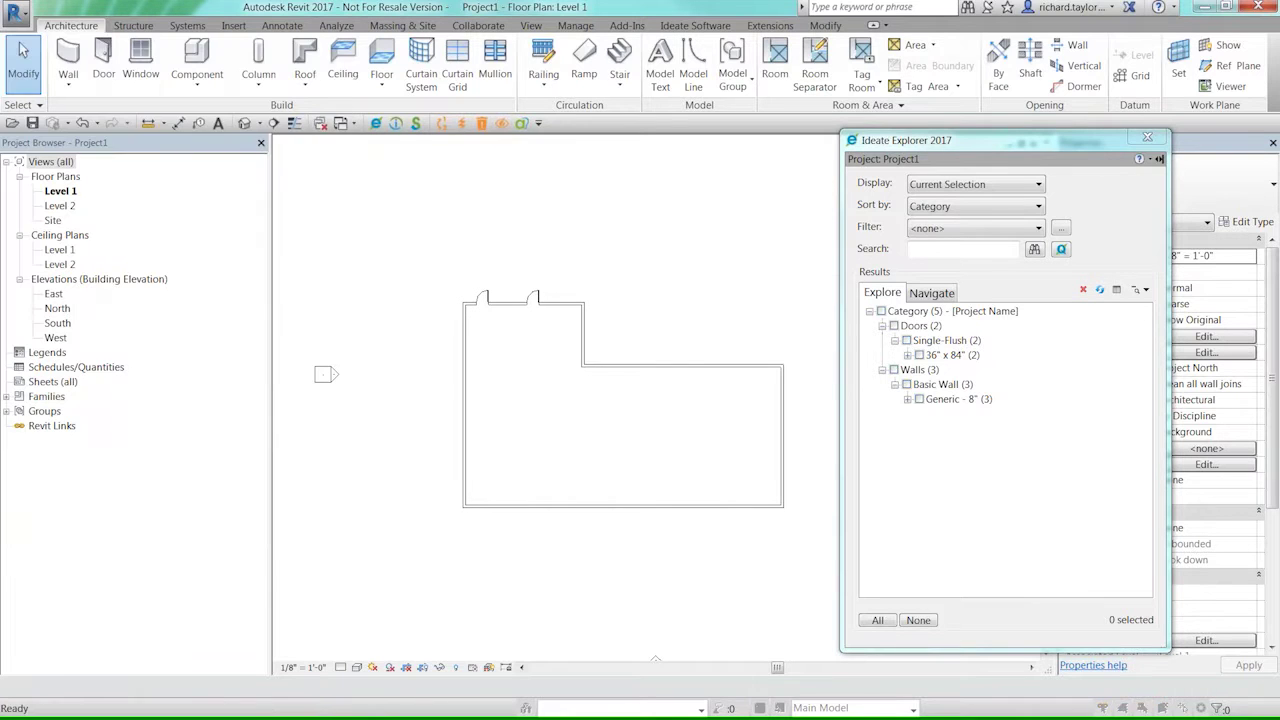
click(698, 369)
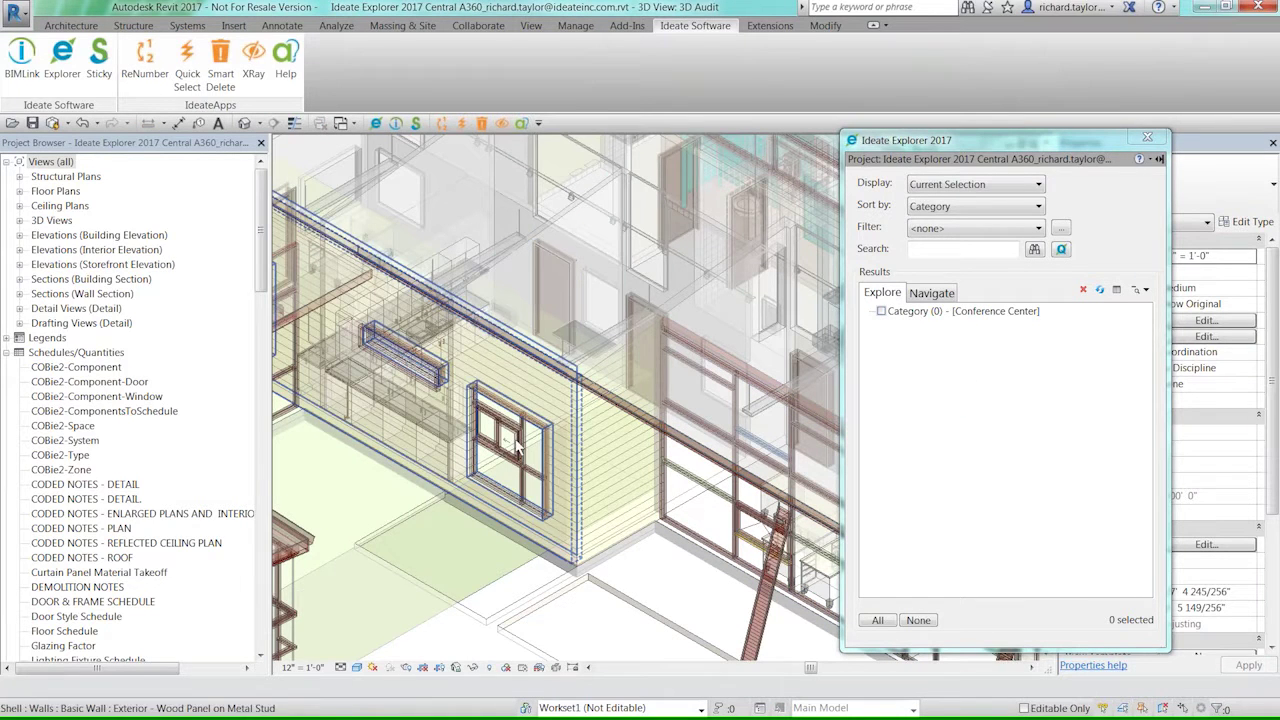
- Show the whole Conference Center building in the 3D Audit view with a curtain wall grid selected
click(517, 447)
right_click(517, 447)
click(567, 345)
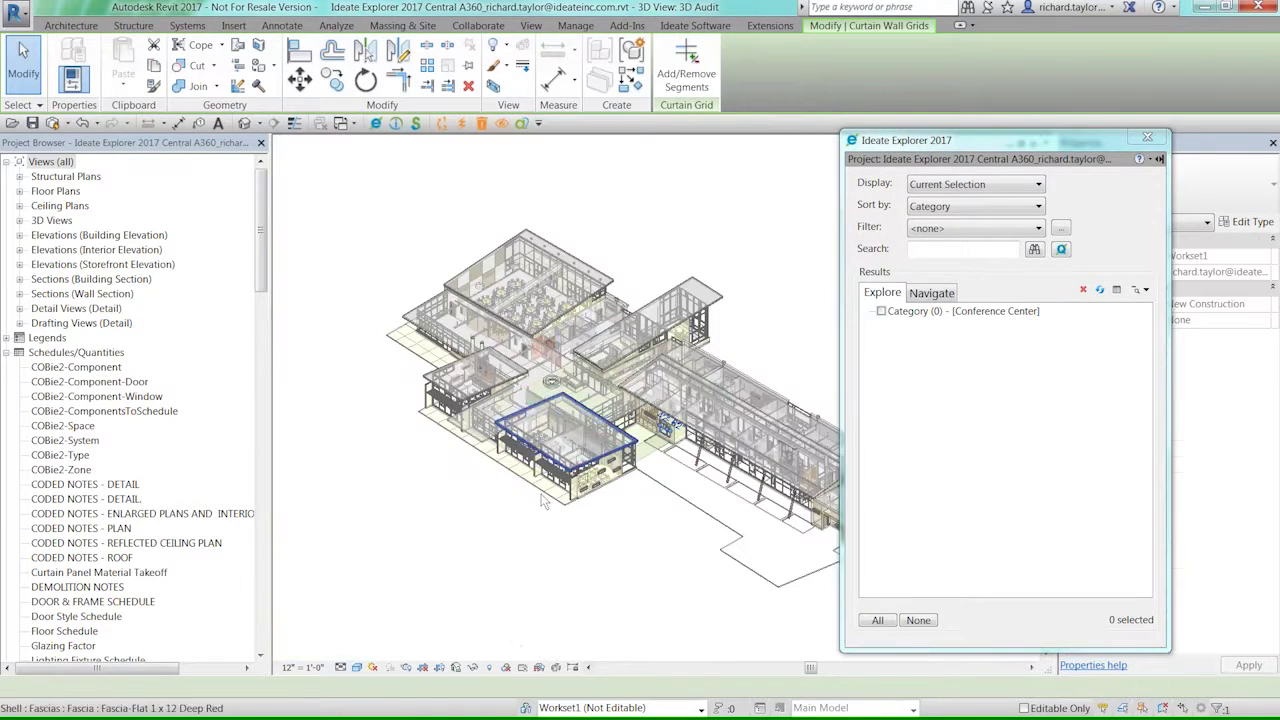
middle_drag(490, 496, 468, 474)
scroll(426, 471, up, 5)
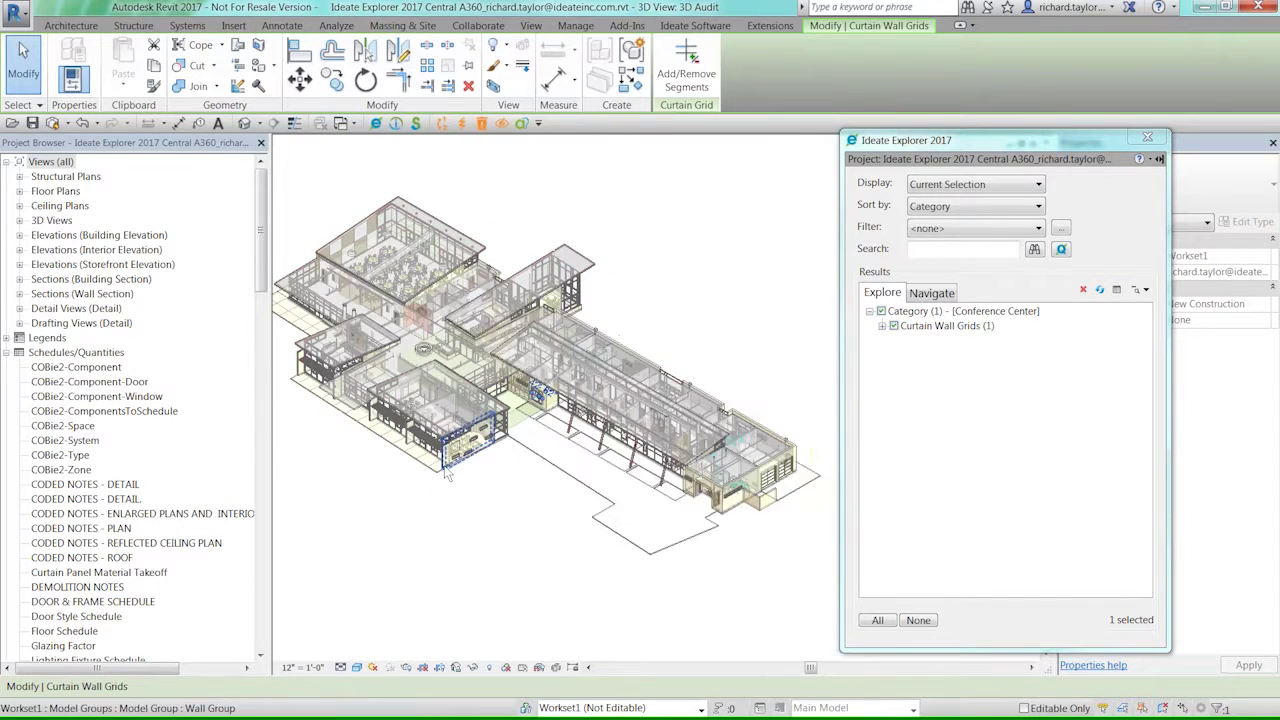
scroll(430, 478, up, 4)
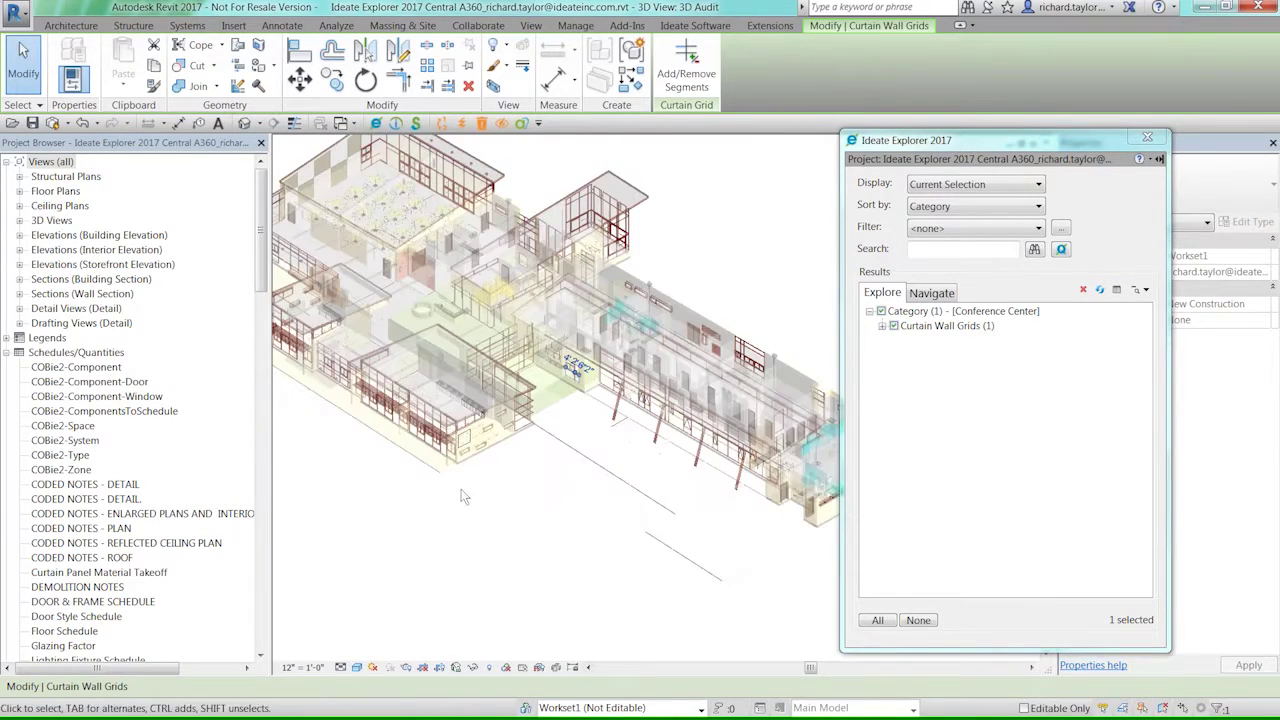
- Set Ideate Explorer to display the Entire Project and browse the Conference Center elements by category
click(982, 186)
click(977, 206)
click(975, 205)
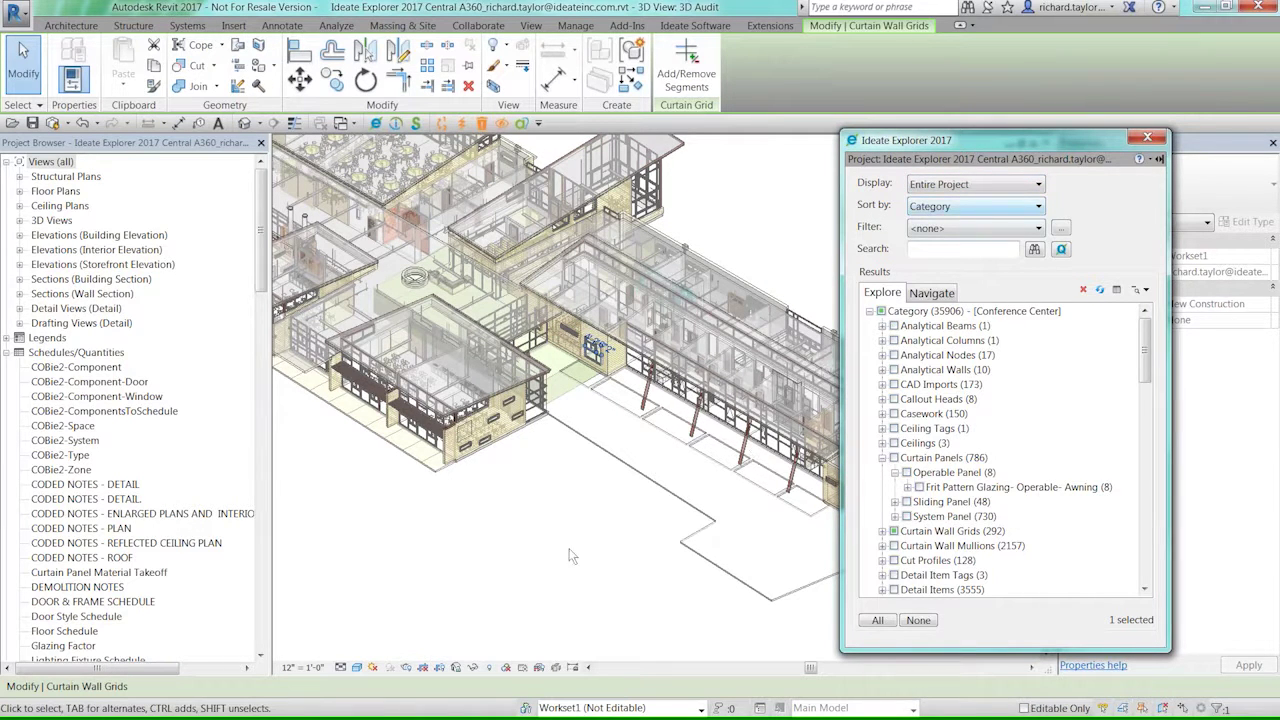
scroll(960, 450, down, 2)
middle_drag(680, 606, 727, 628)
scroll(727, 628, down, 3)
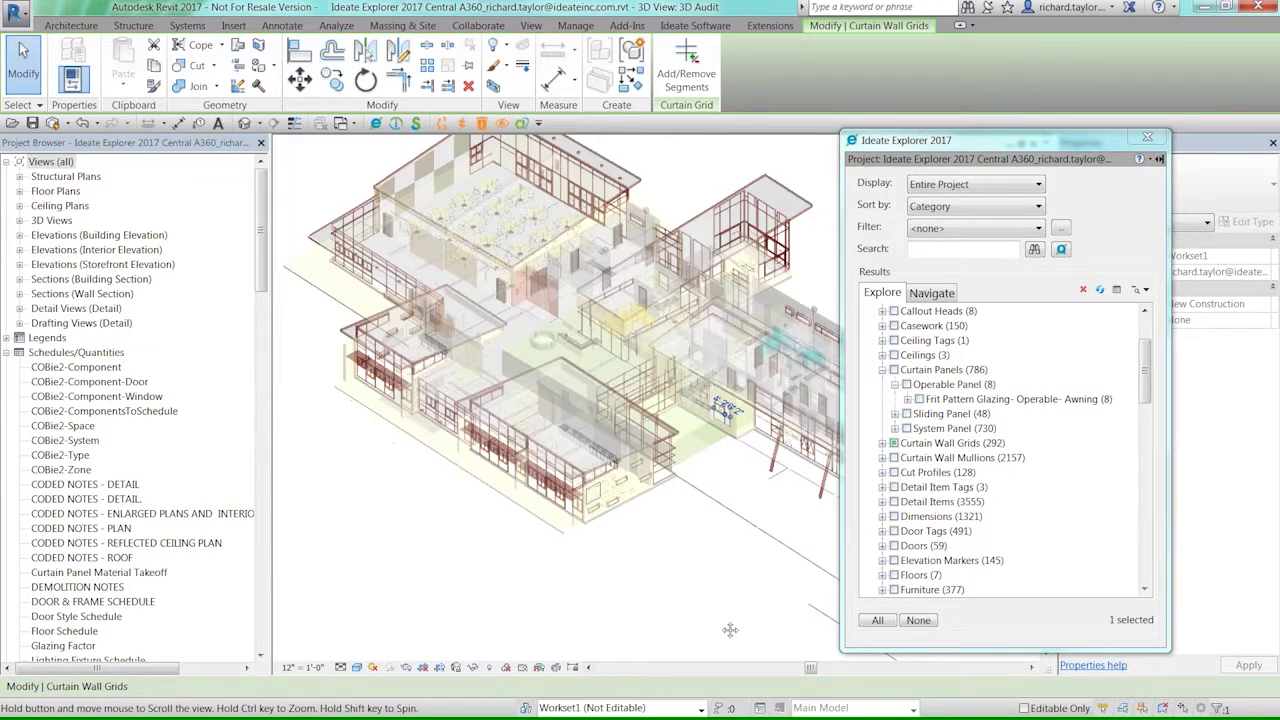
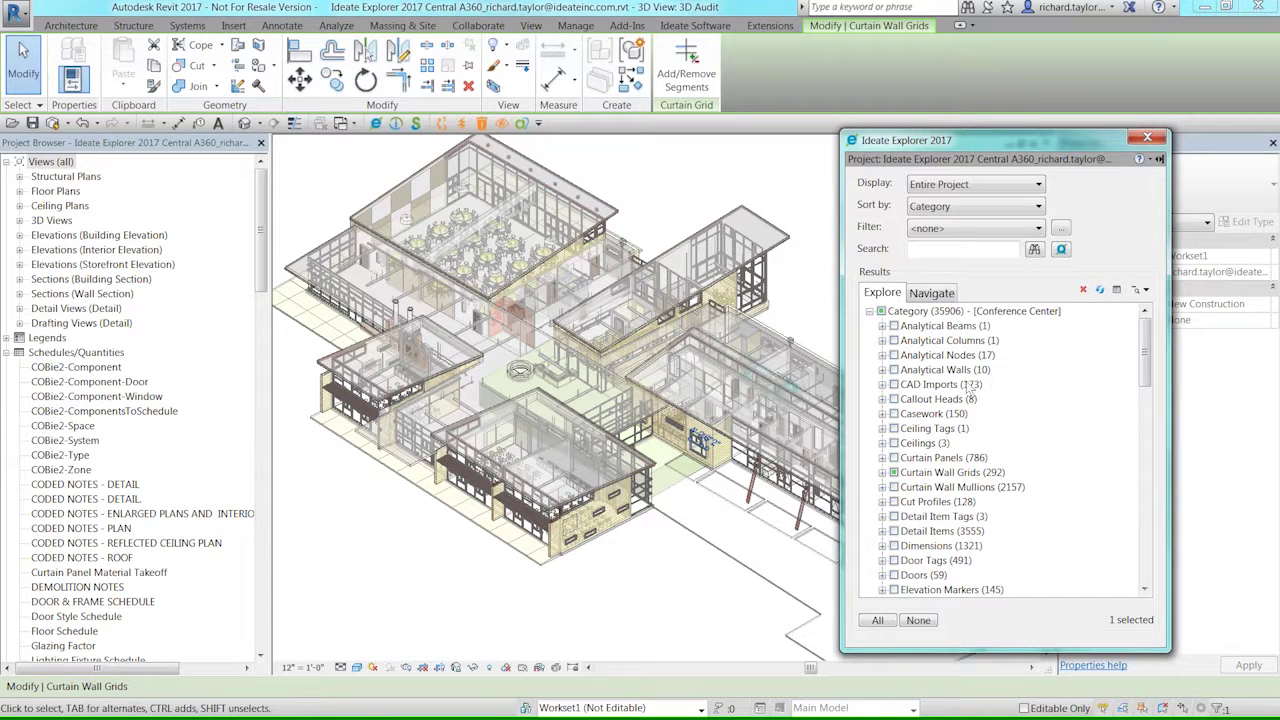
- Filter the Ideate Explorer results to <Annotation> elements in an enlarged window, and switch the filter to <Model>
click(1039, 229)
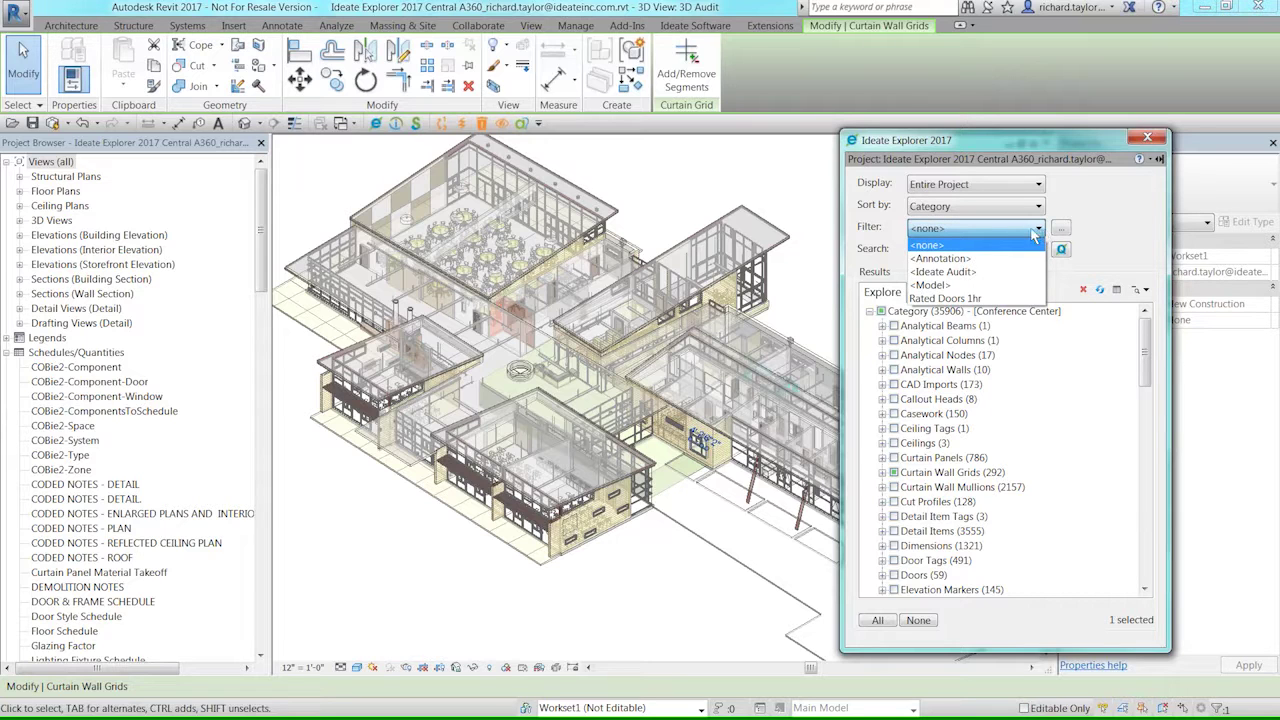
click(990, 260)
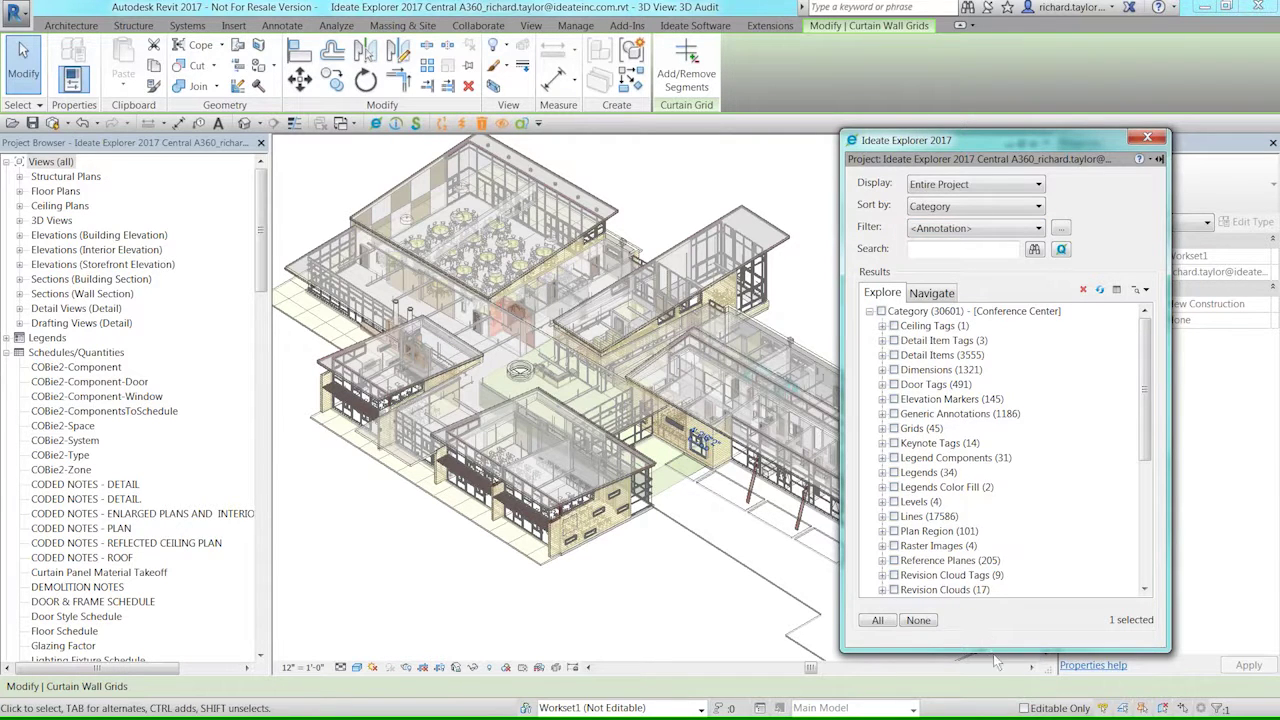
drag(993, 651, 995, 682)
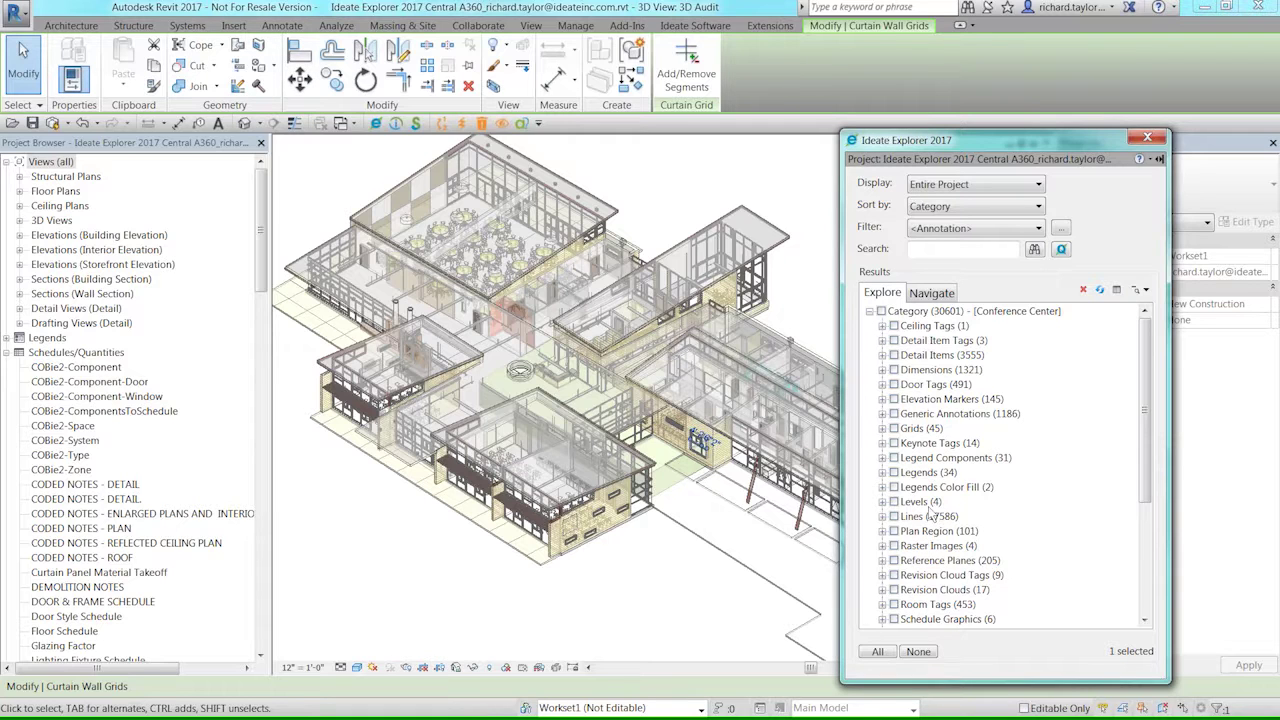
click(1013, 230)
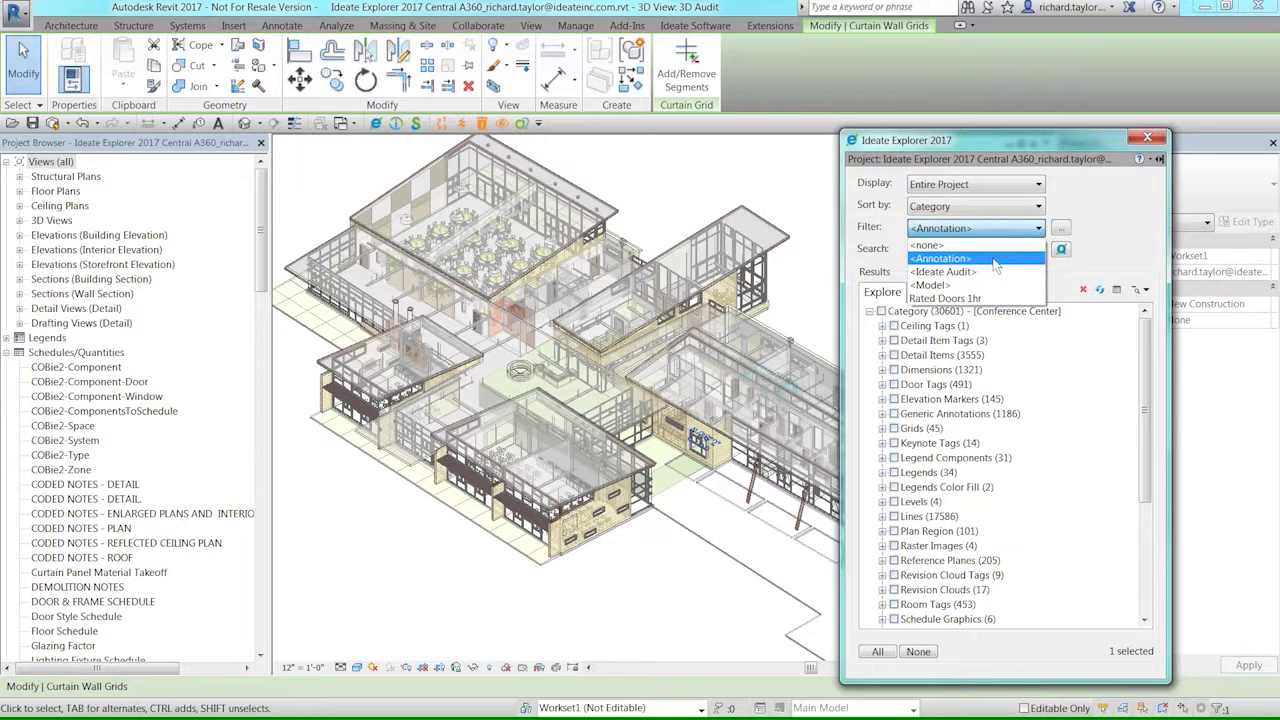
click(995, 285)
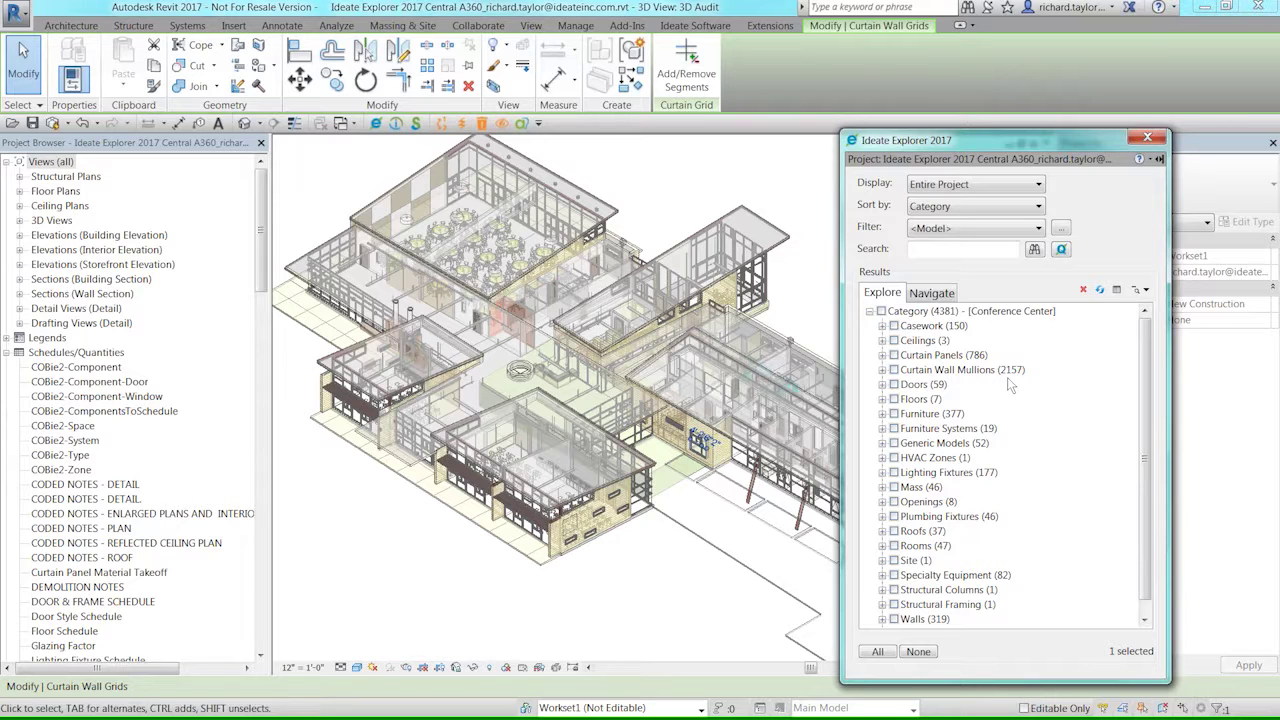
- Reset the Ideate Explorer filter to <none> and deselect all elements
click(952, 230)
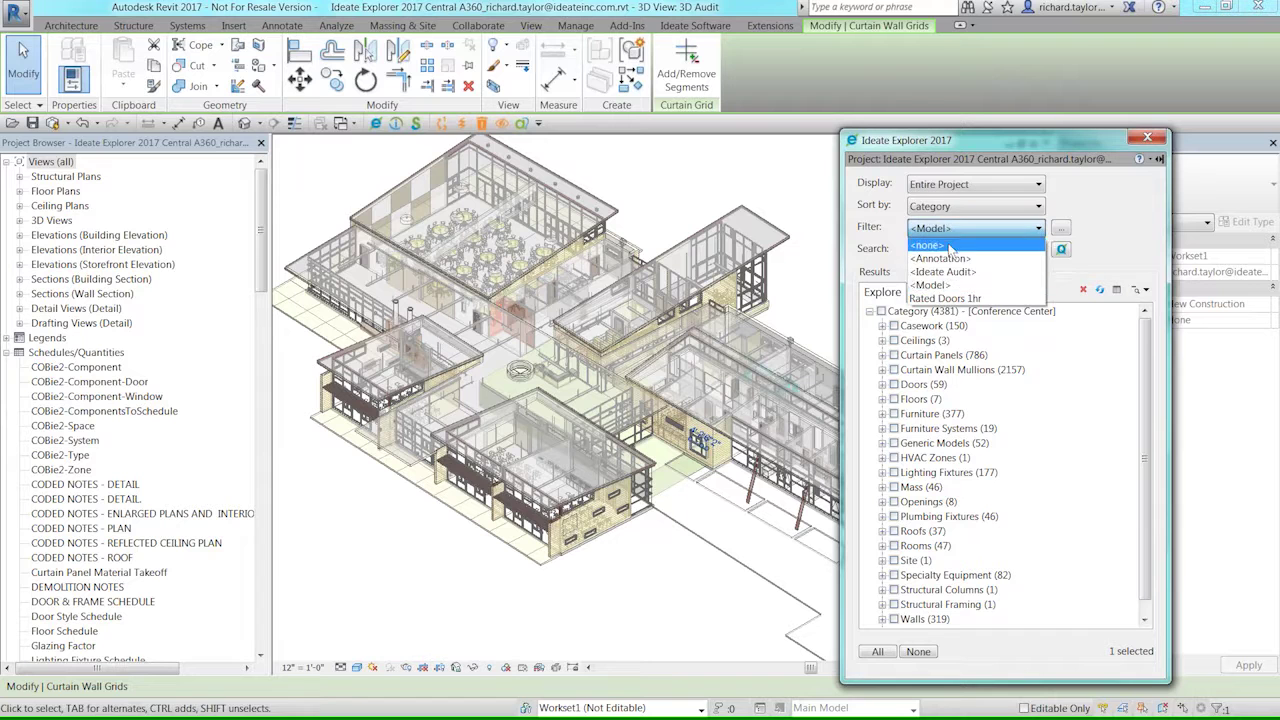
click(951, 246)
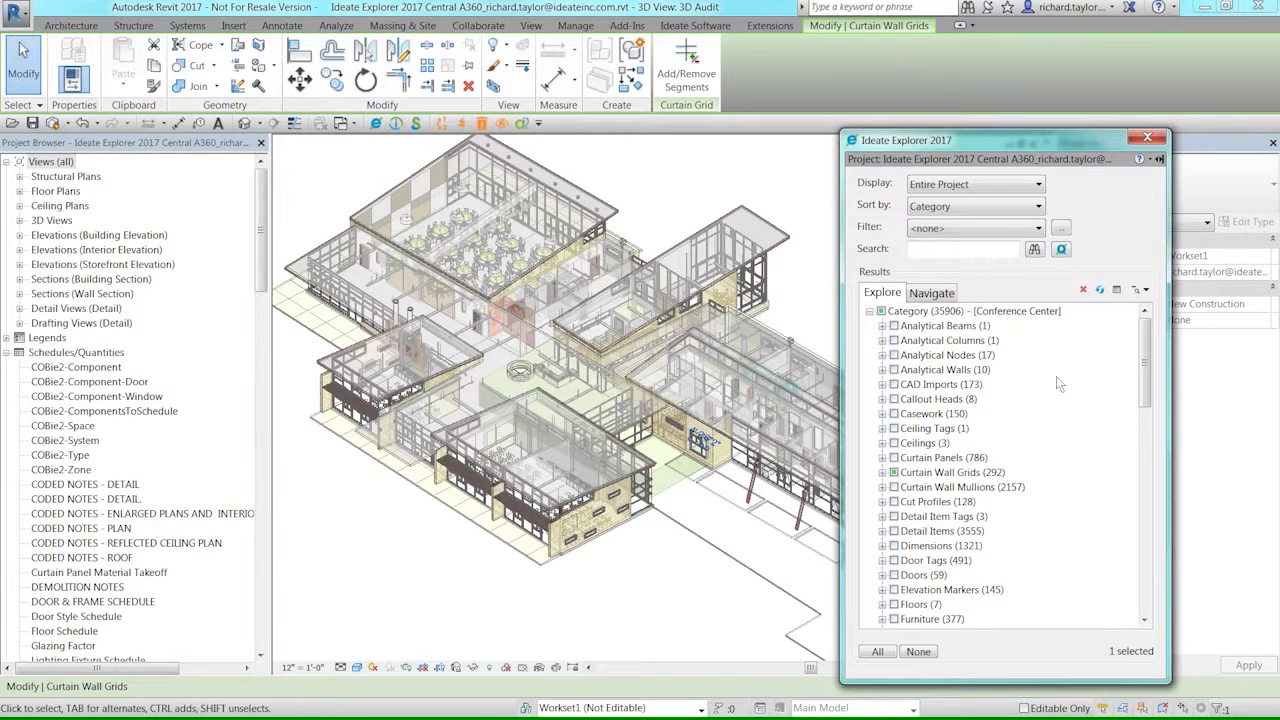
click(918, 651)
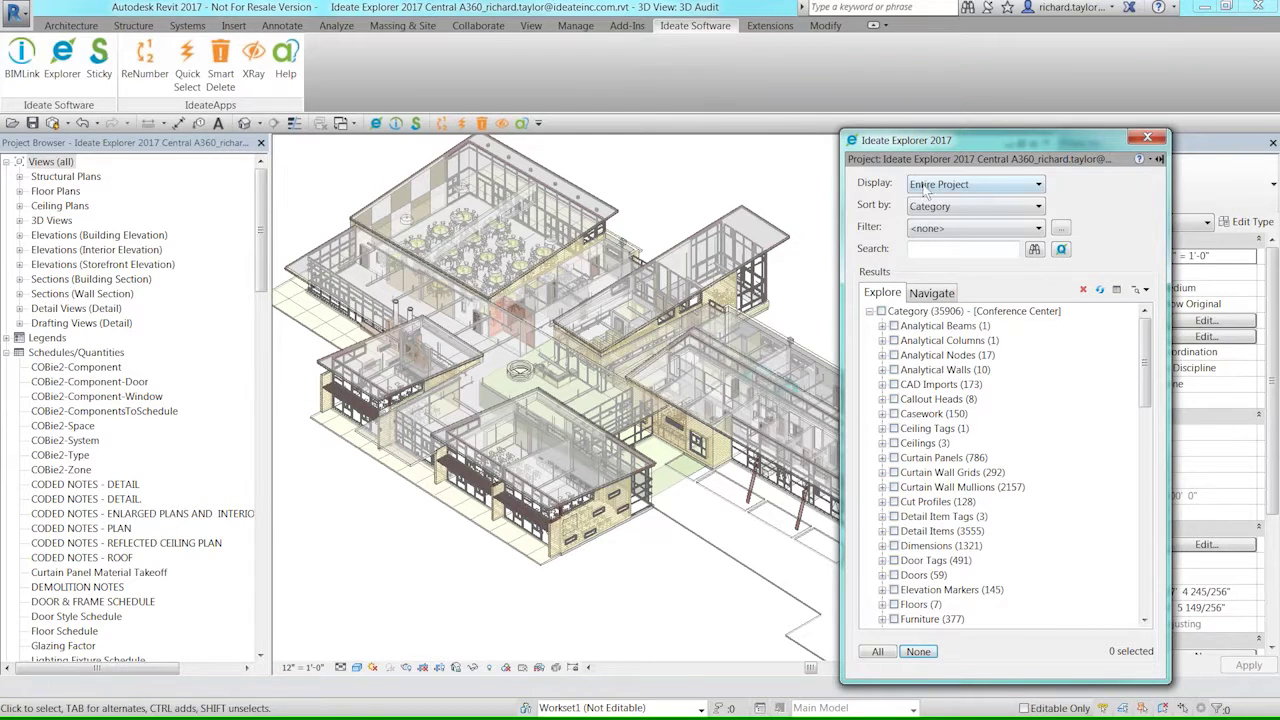
- Review the category list down to Work Plane Grids and switch to the list of the project's views and sheets
drag(1146, 360, 1040, 612)
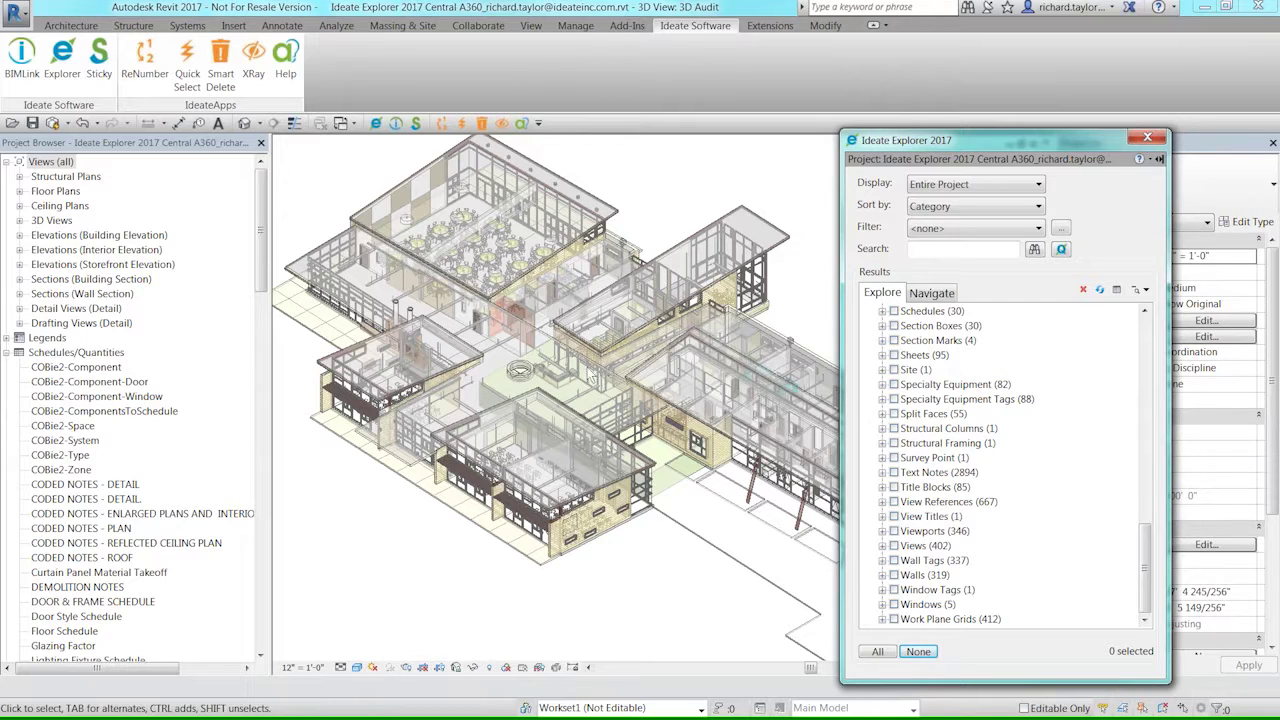
click(936, 296)
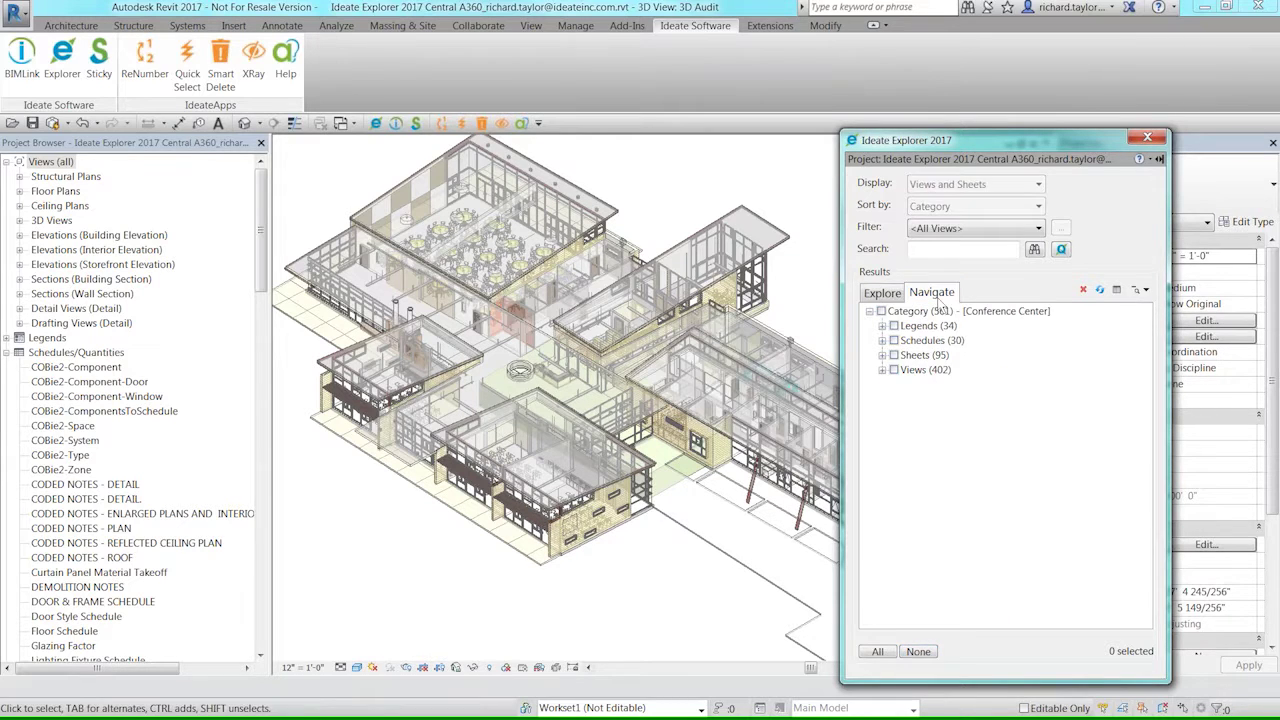
- Open the 1ST FLOOR_EQUIPMENT AND FURNITURE PLAN view from the floor plans listed under the views placed on sheets
click(882, 371)
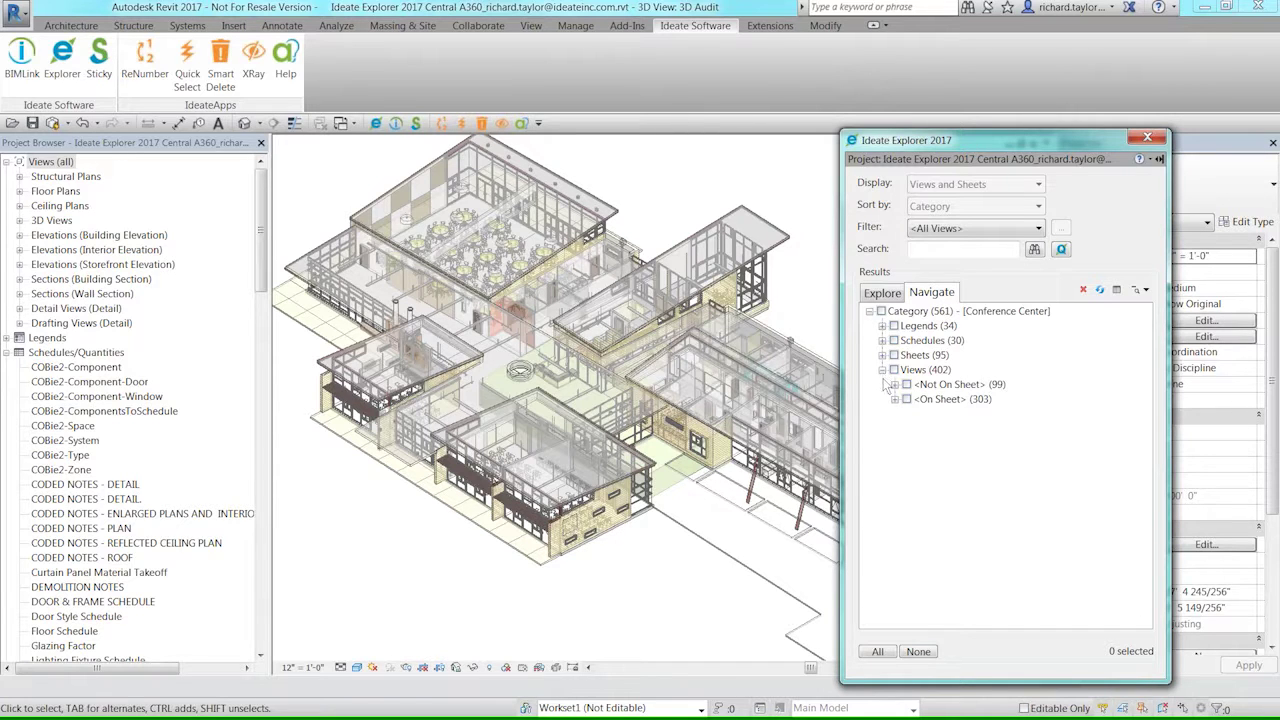
click(895, 400)
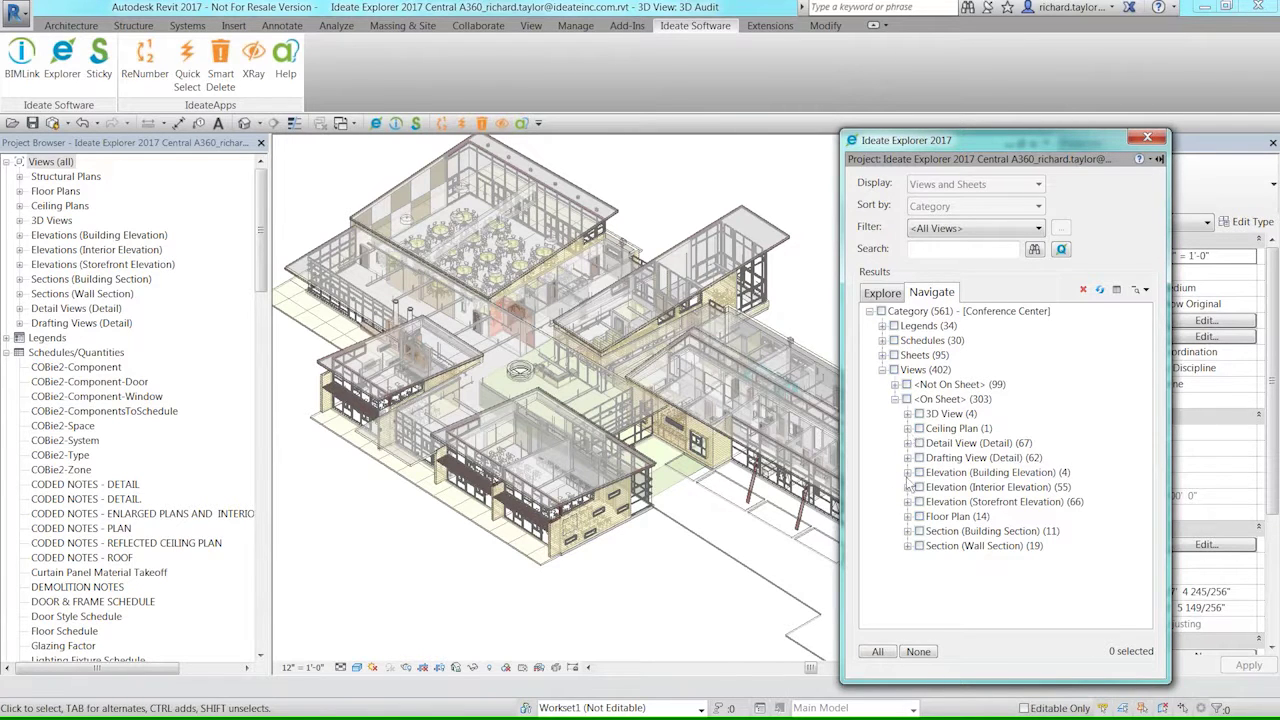
click(907, 516)
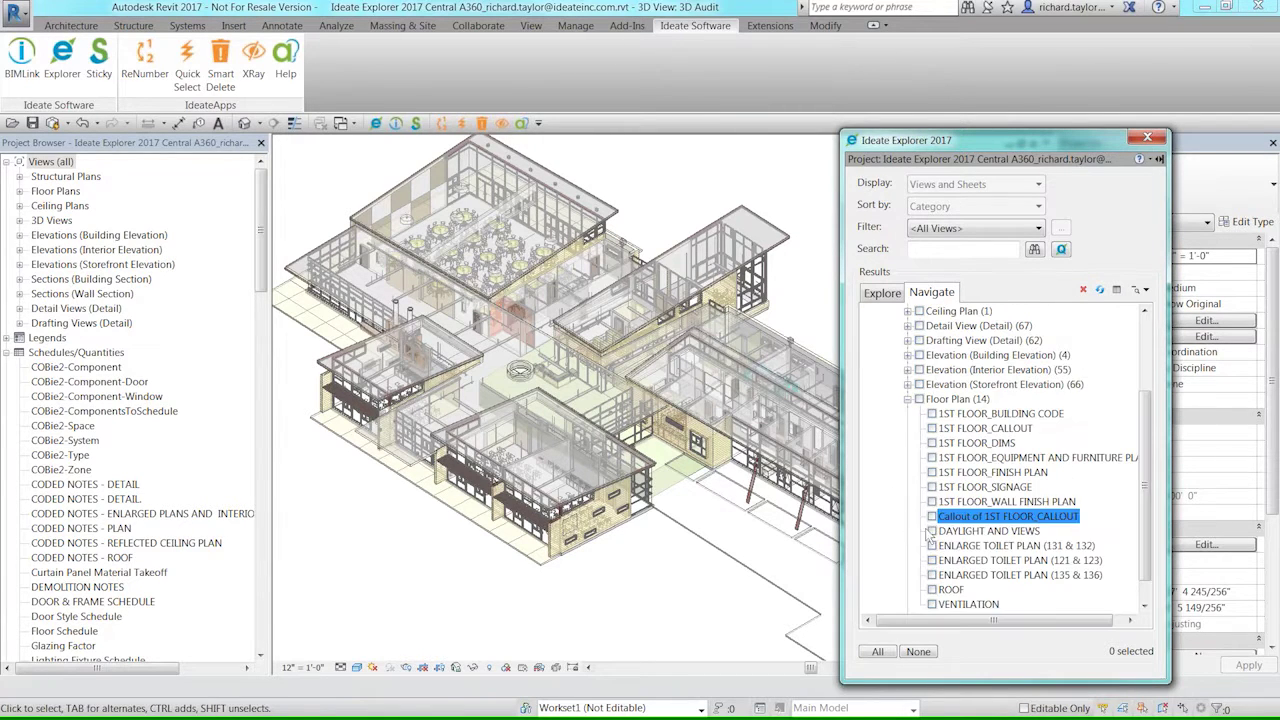
double_click(983, 463)
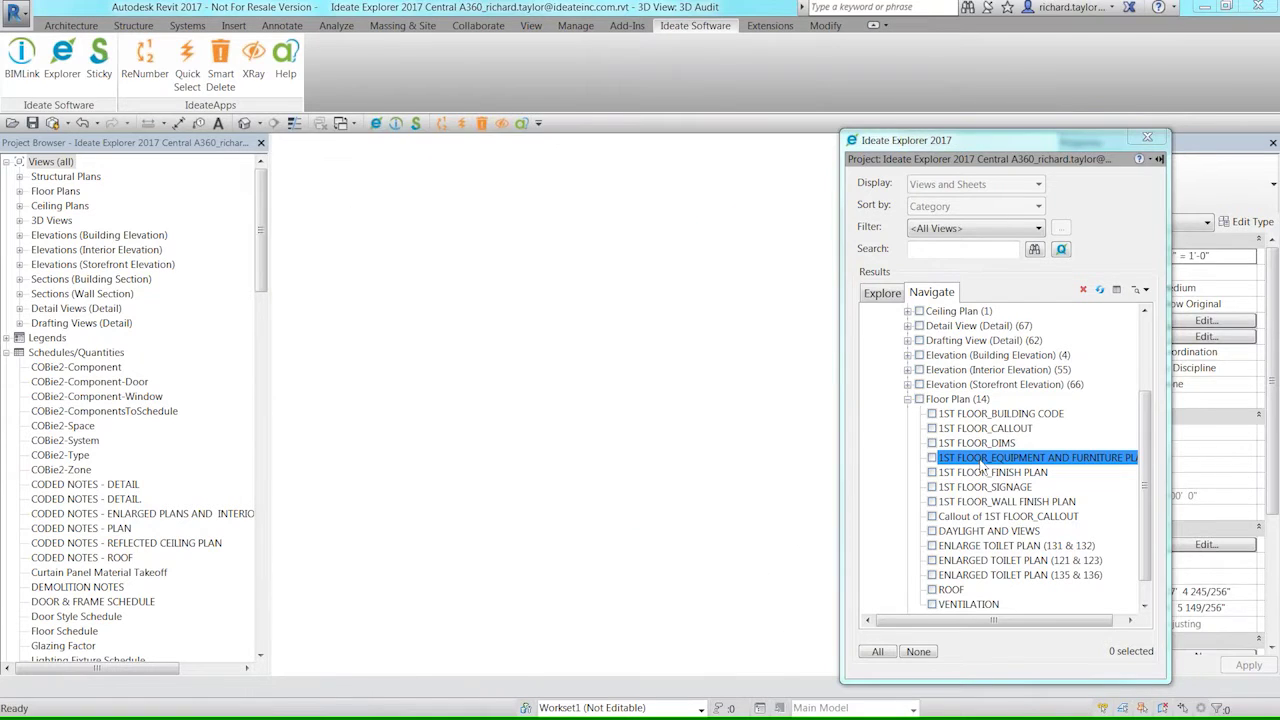
- Return to exploring elements, limit the display to the Active View and browse its categories down to the wall families
click(882, 293)
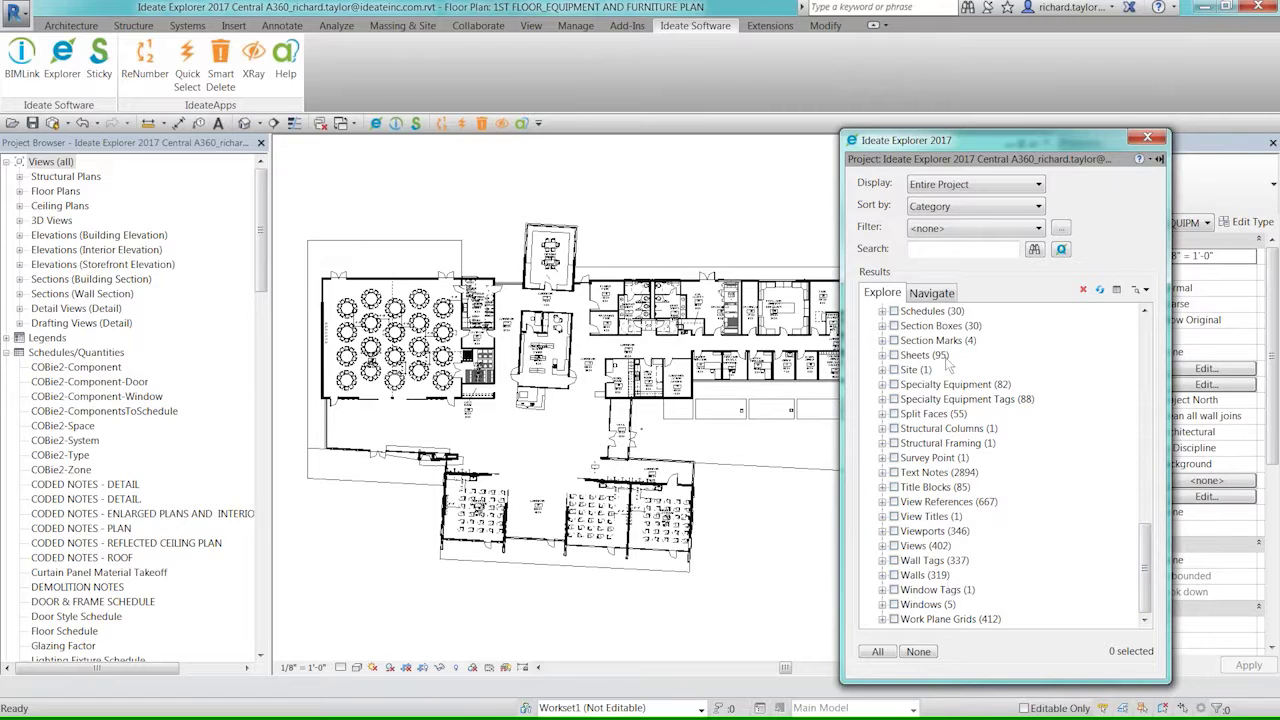
click(982, 190)
click(981, 216)
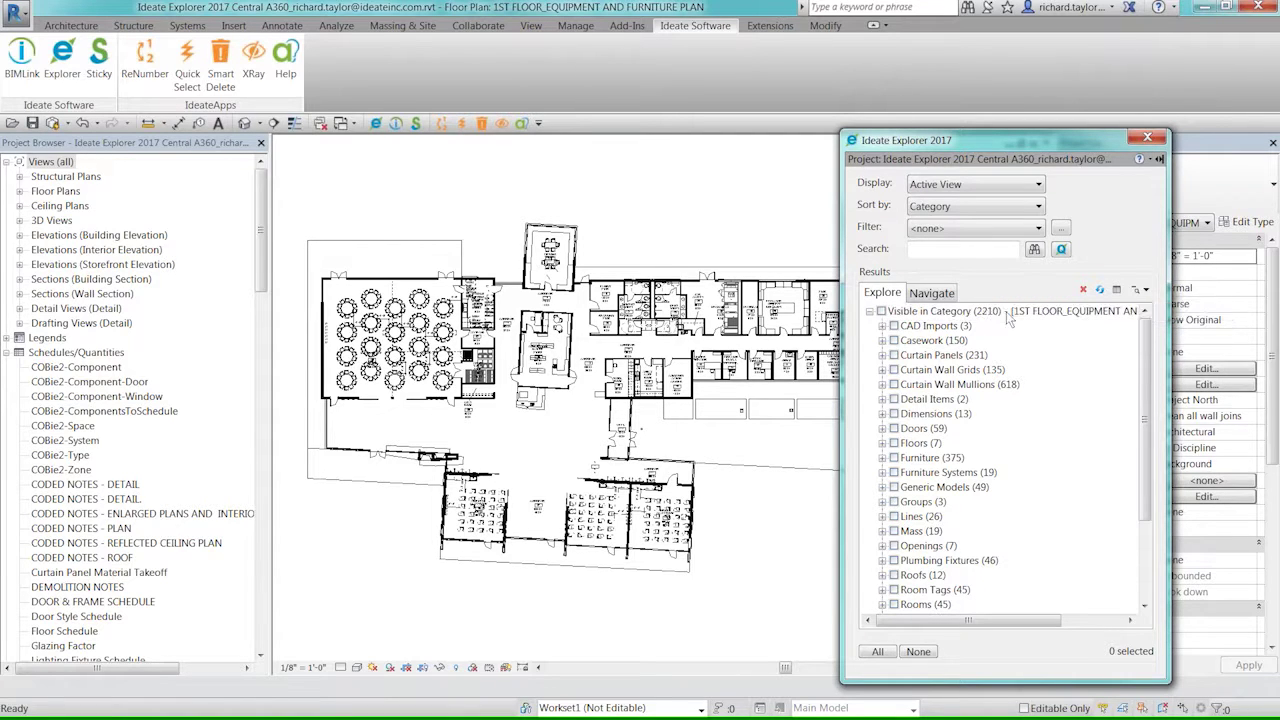
drag(1145, 392, 1145, 472)
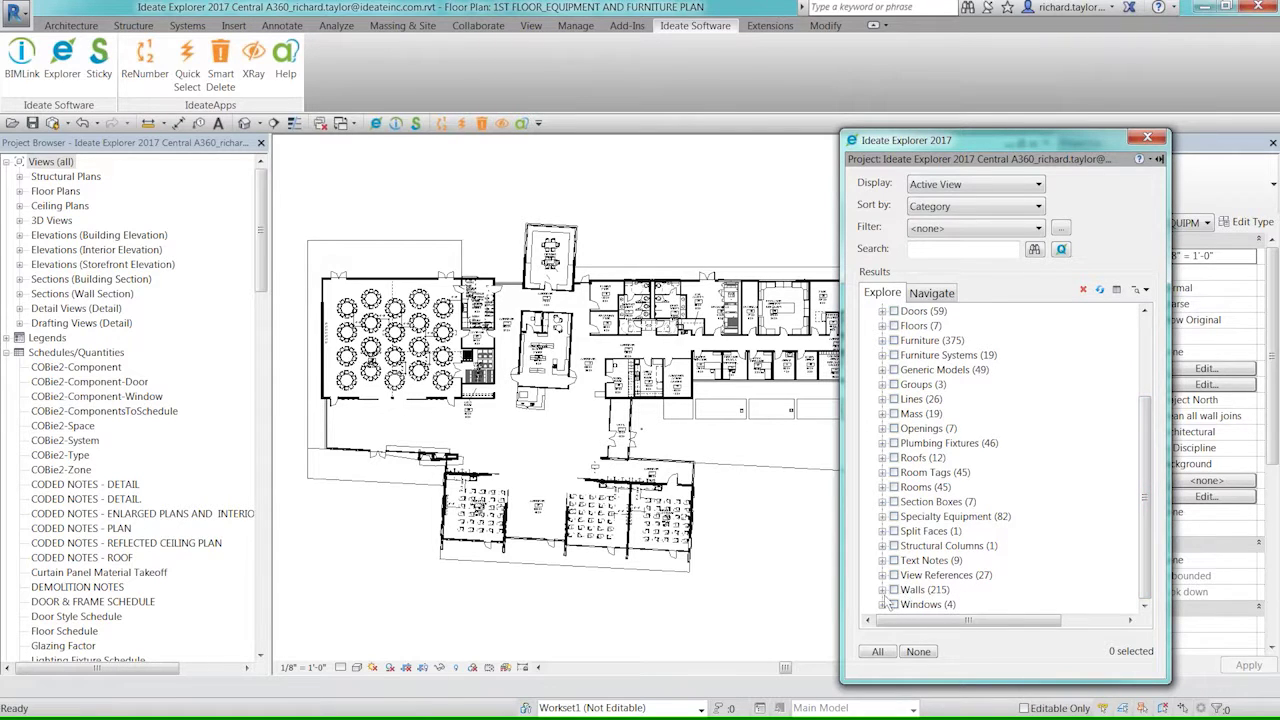
click(883, 592)
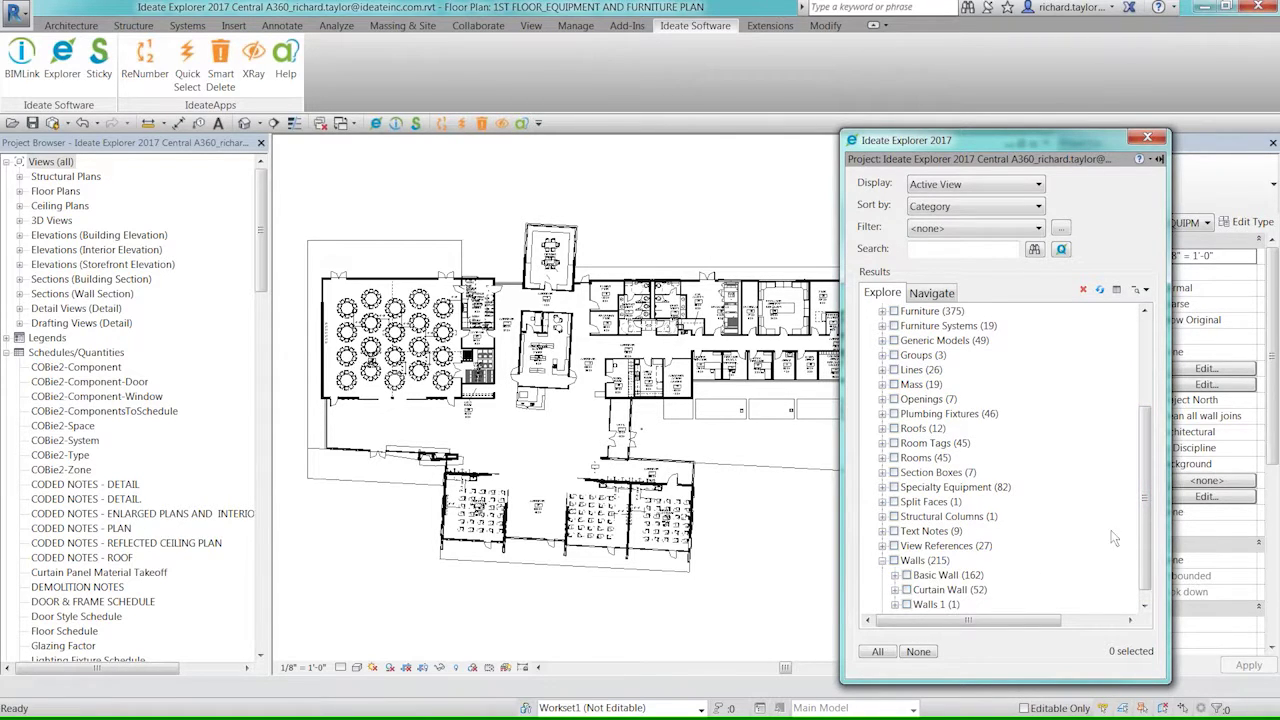
drag(1145, 530, 1145, 541)
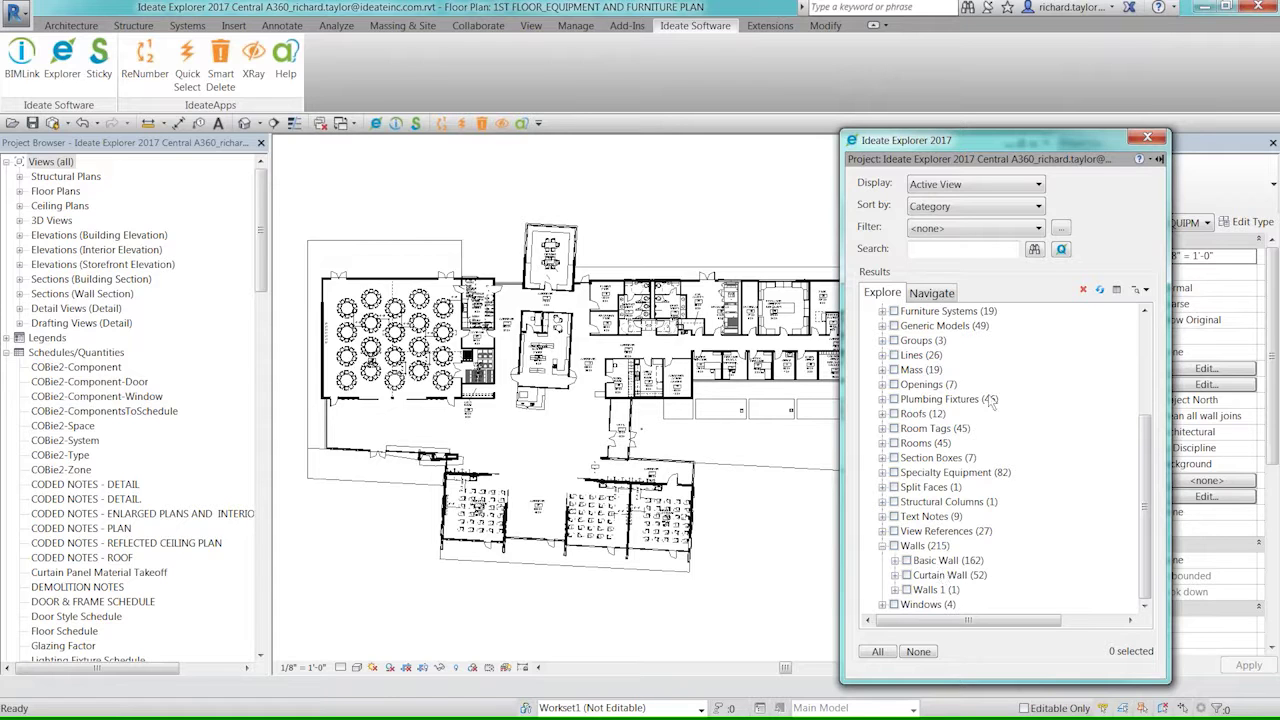
- Create a rule-based filter named Interior Wall that covers the Walls category
click(1061, 229)
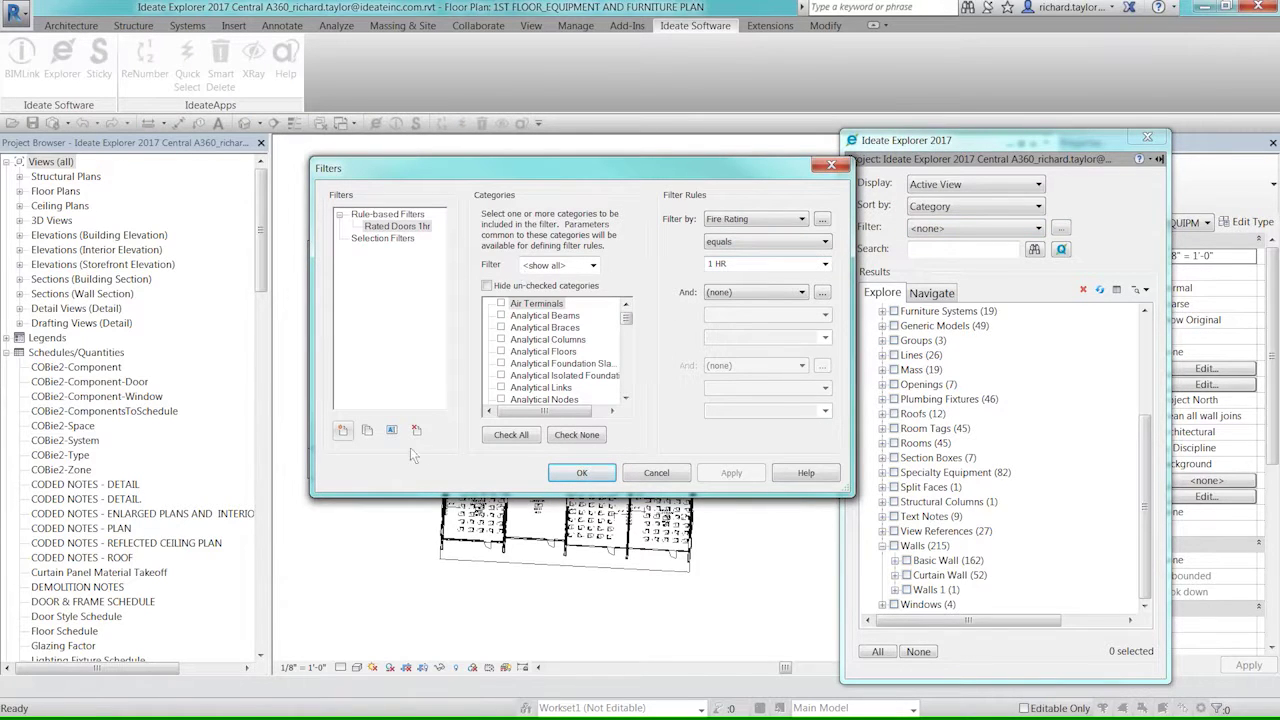
click(343, 432)
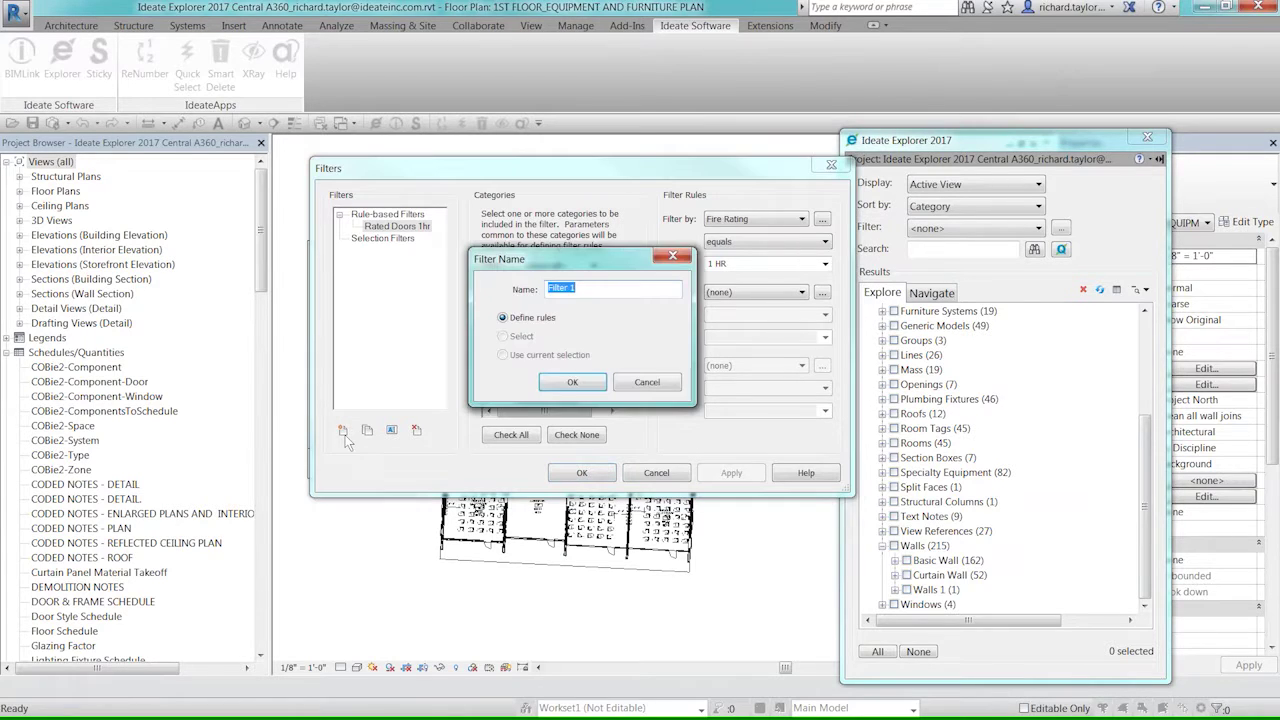
key(BackSpace)
text(Interior Wall)
key(Return)
drag(626, 318, 627, 390)
click(501, 363)
- Set the Interior Wall filter's rule to Function equals Interior and accept the filter definitions
click(802, 220)
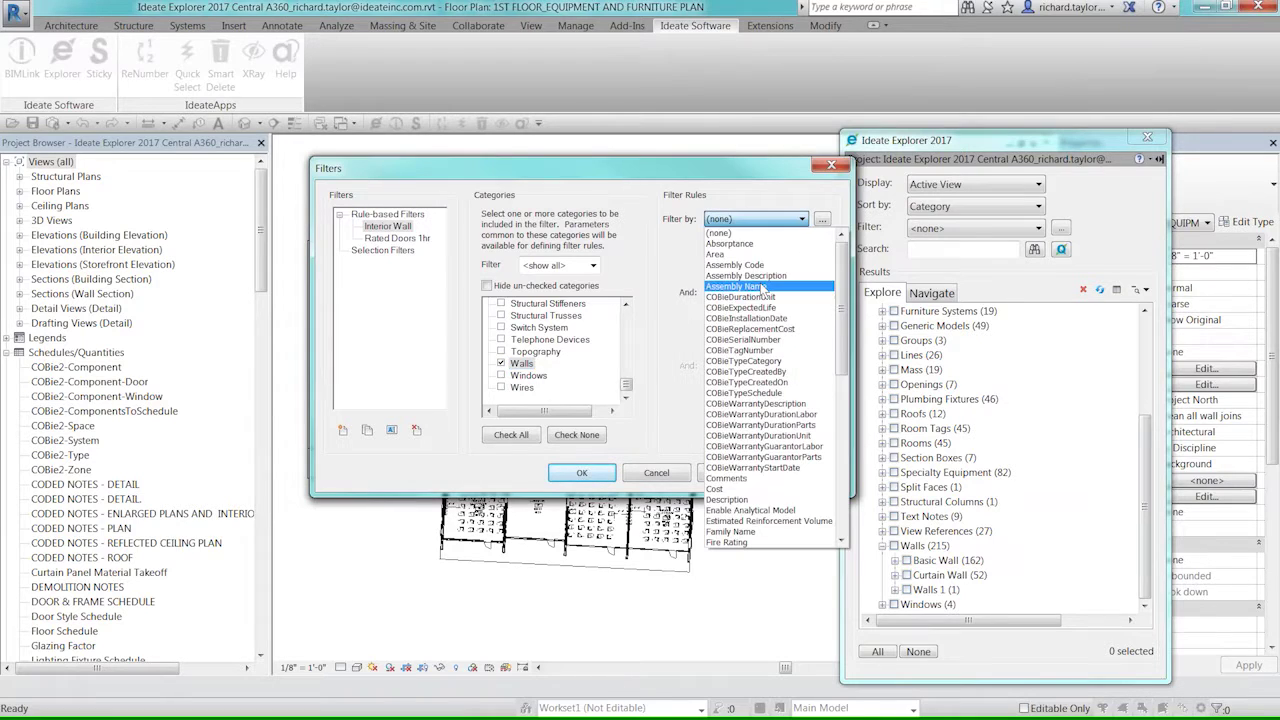
scroll(765, 287, down, 5)
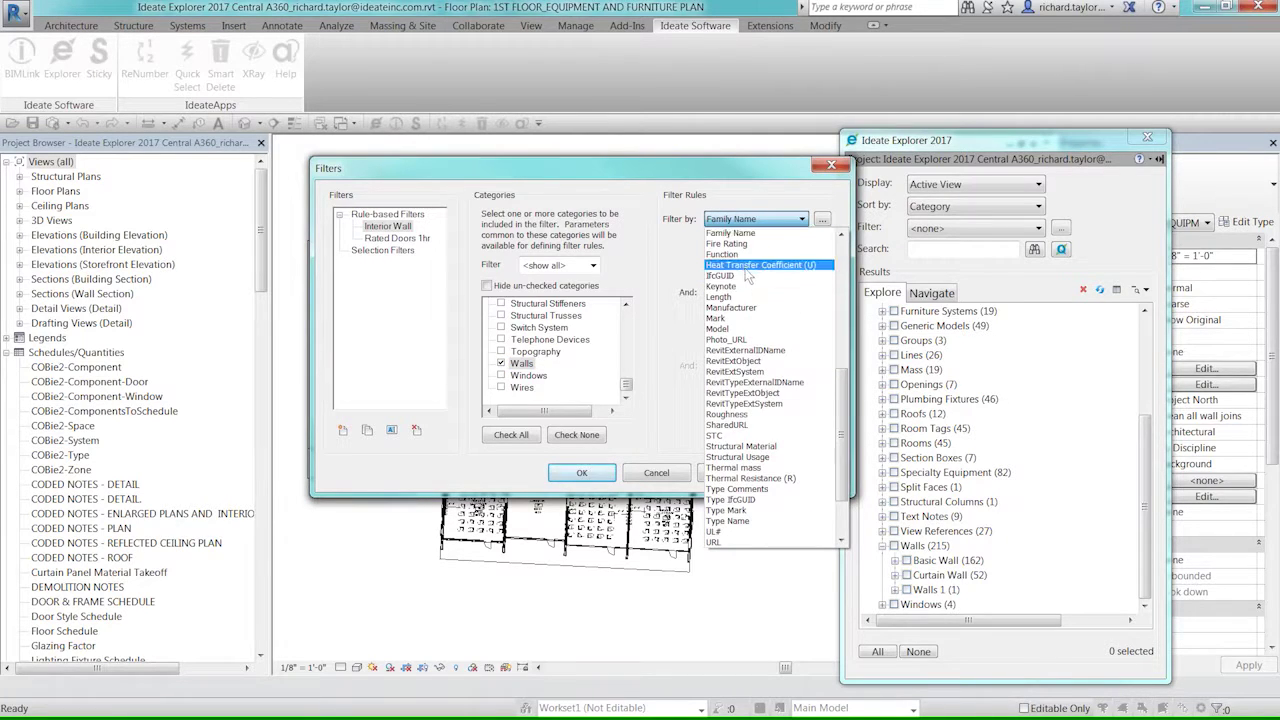
click(760, 262)
click(822, 264)
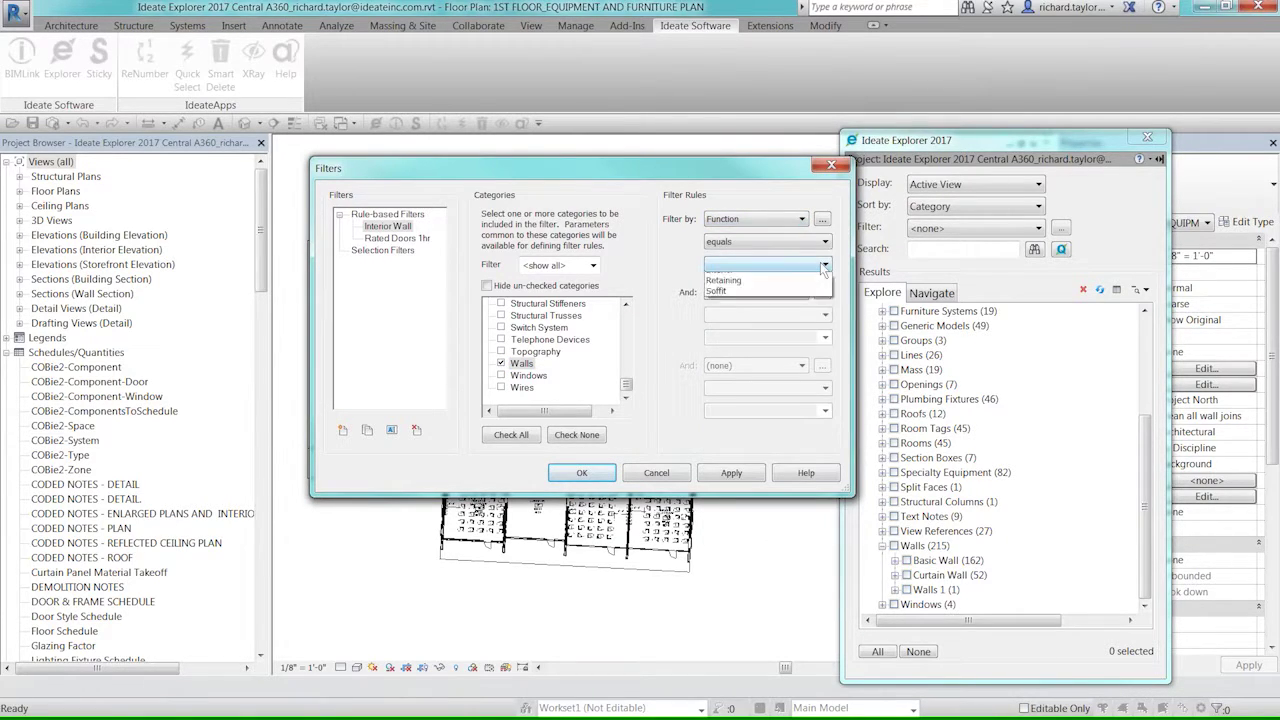
click(752, 311)
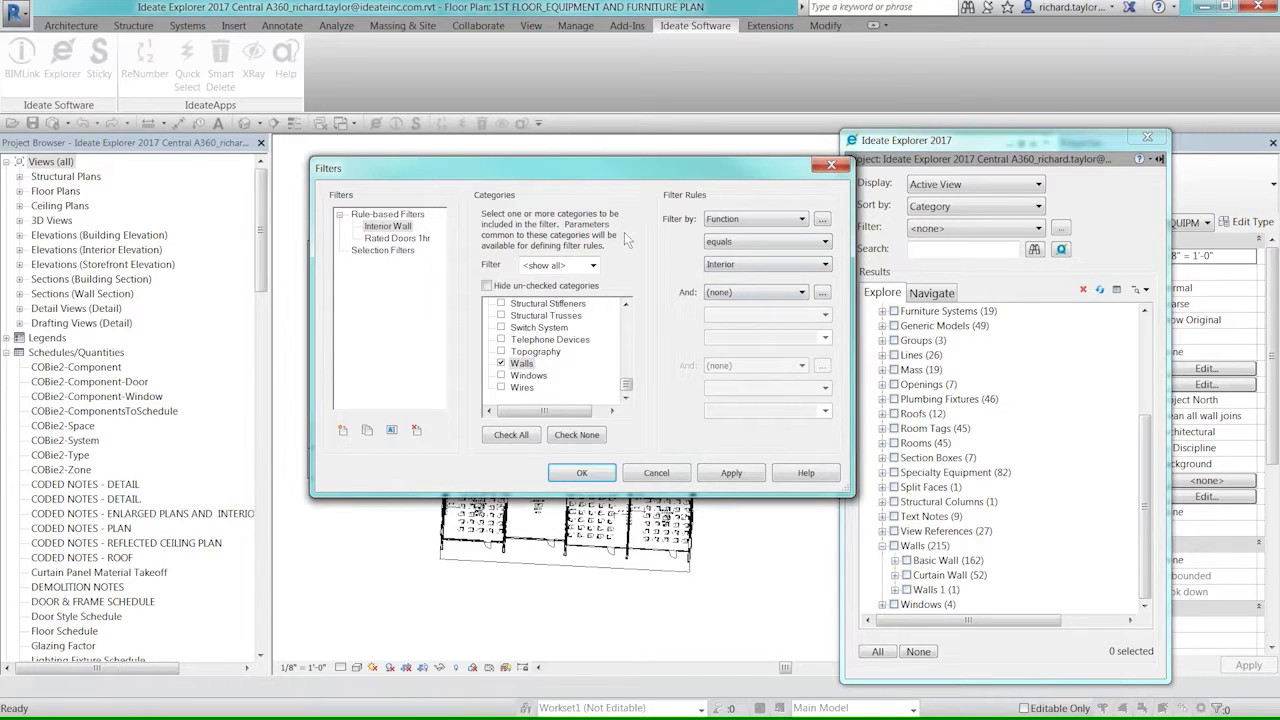
click(582, 473)
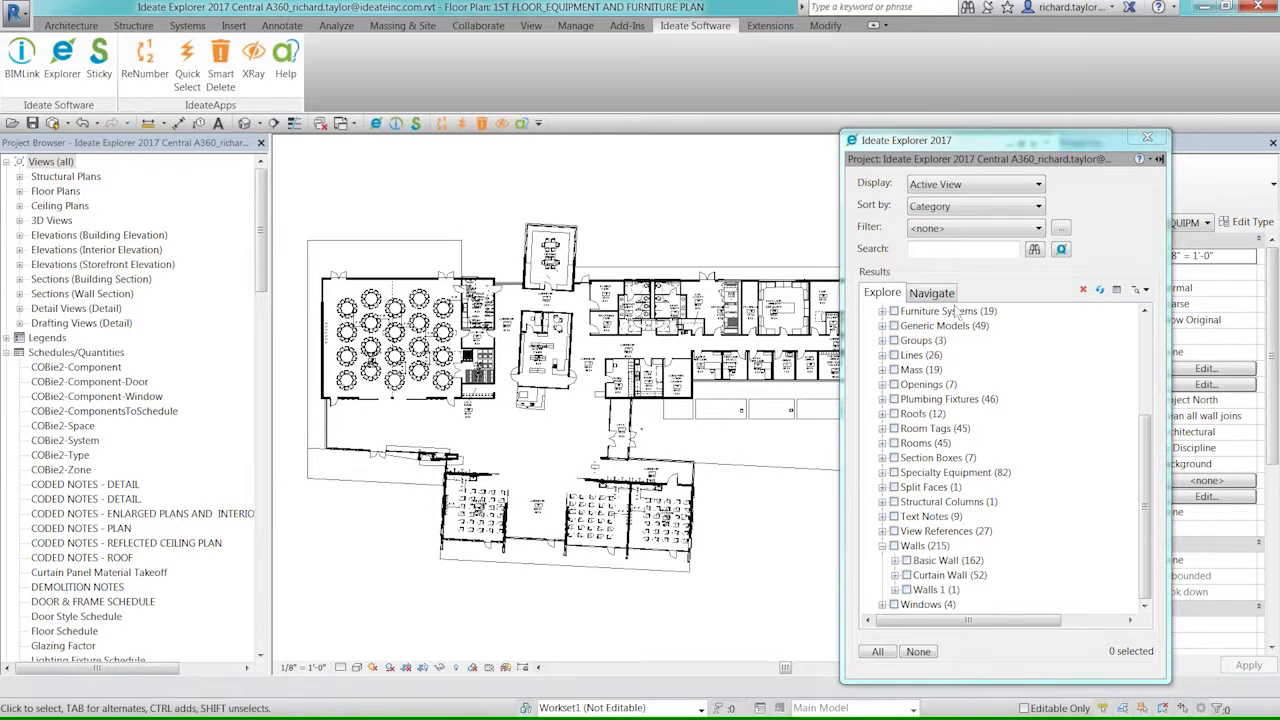
- Apply the Interior Wall filter and temporarily select all its walls to examine them in the floor plan
click(997, 231)
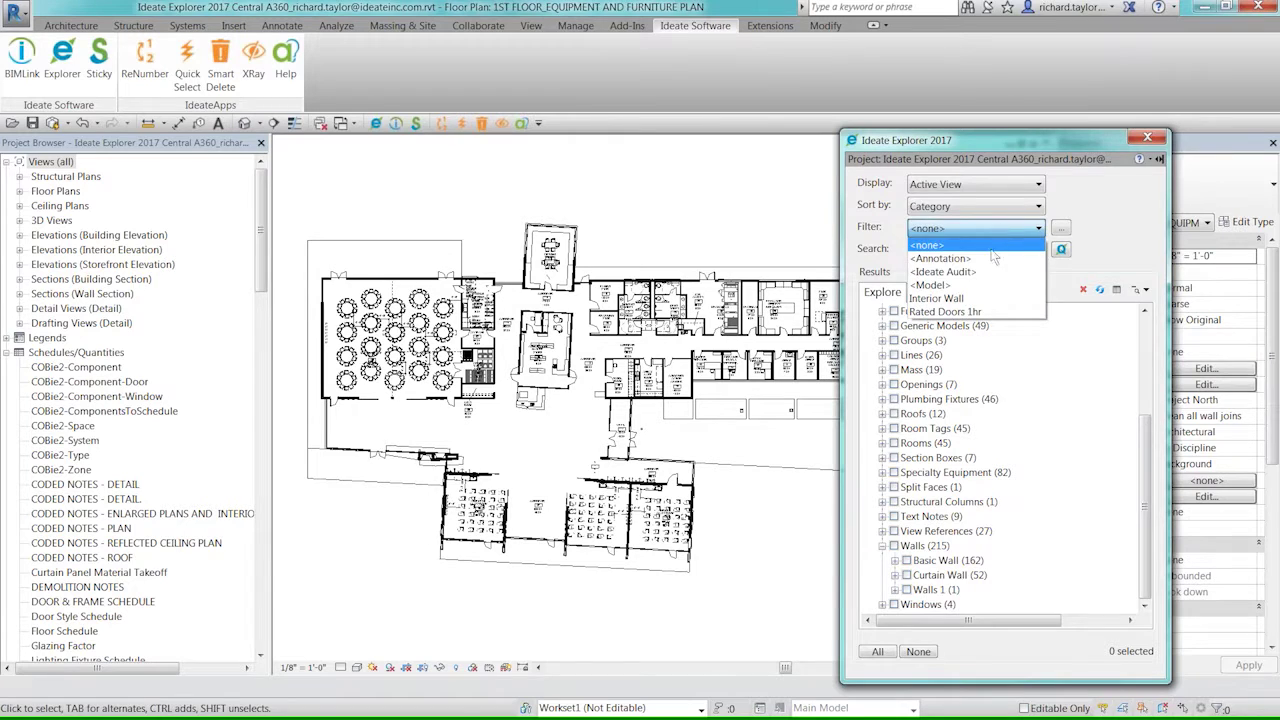
click(986, 289)
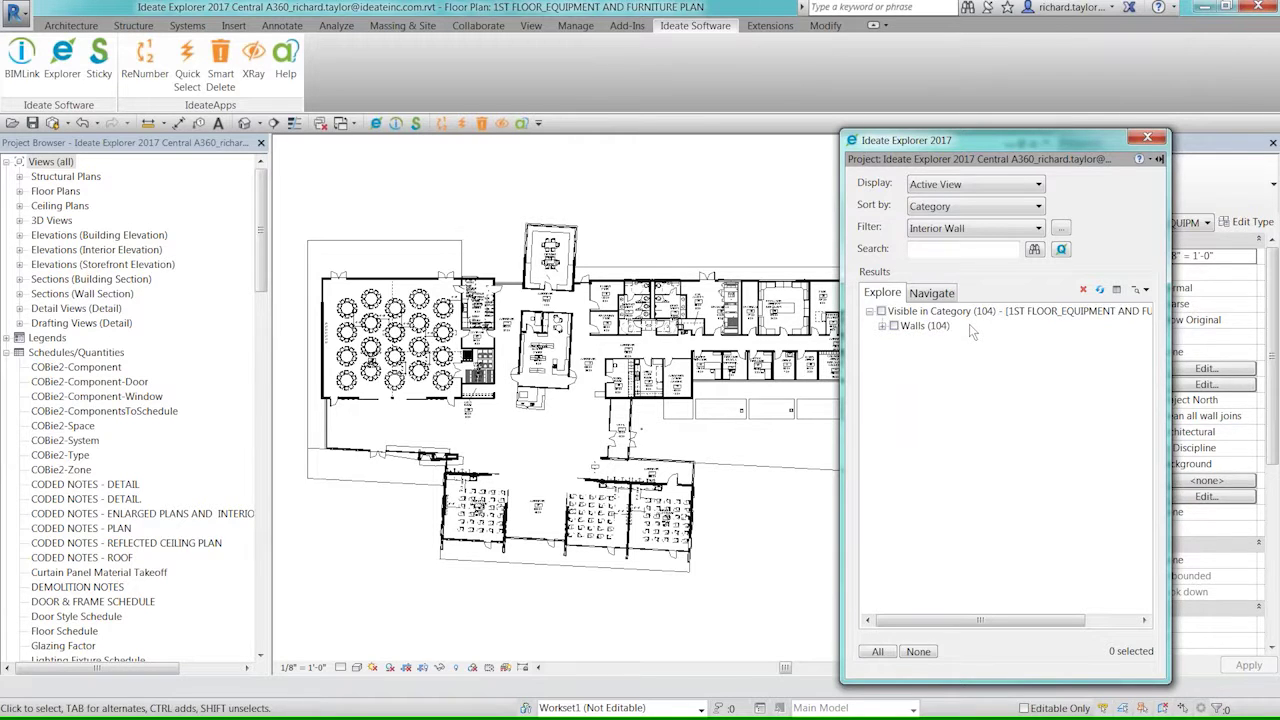
click(895, 328)
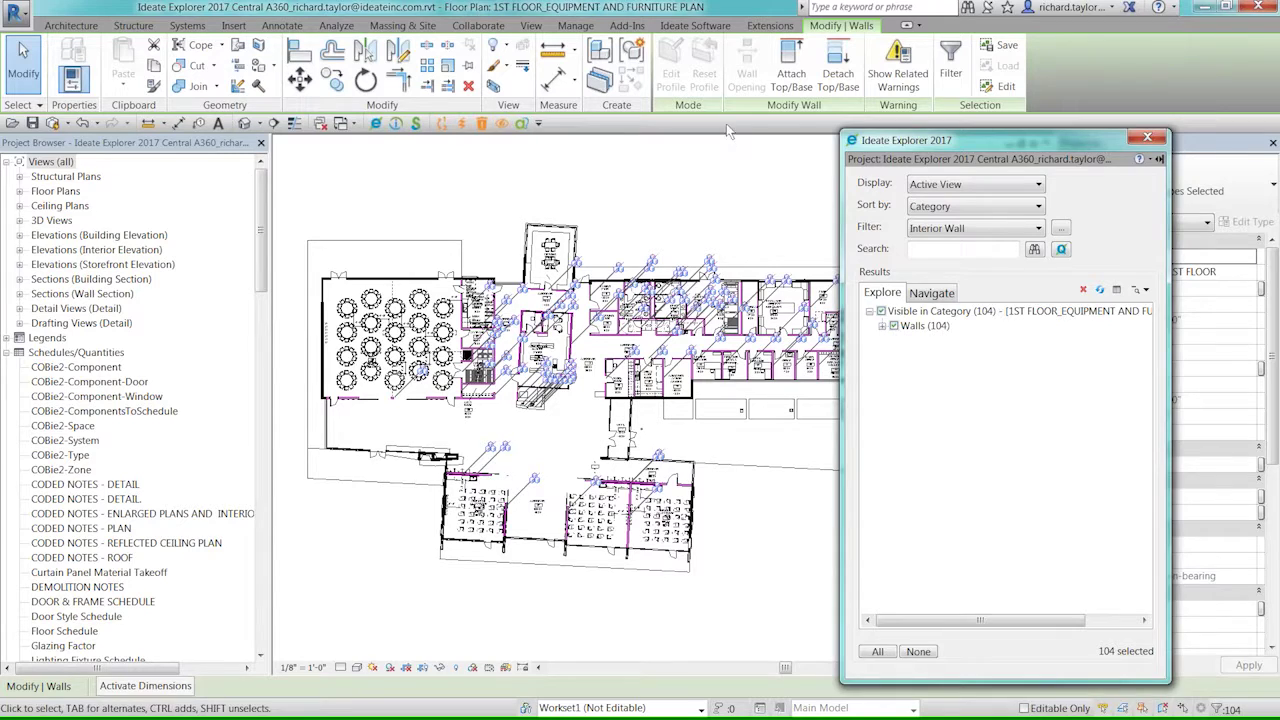
scroll(629, 348, up, 1)
scroll(645, 347, up, 5)
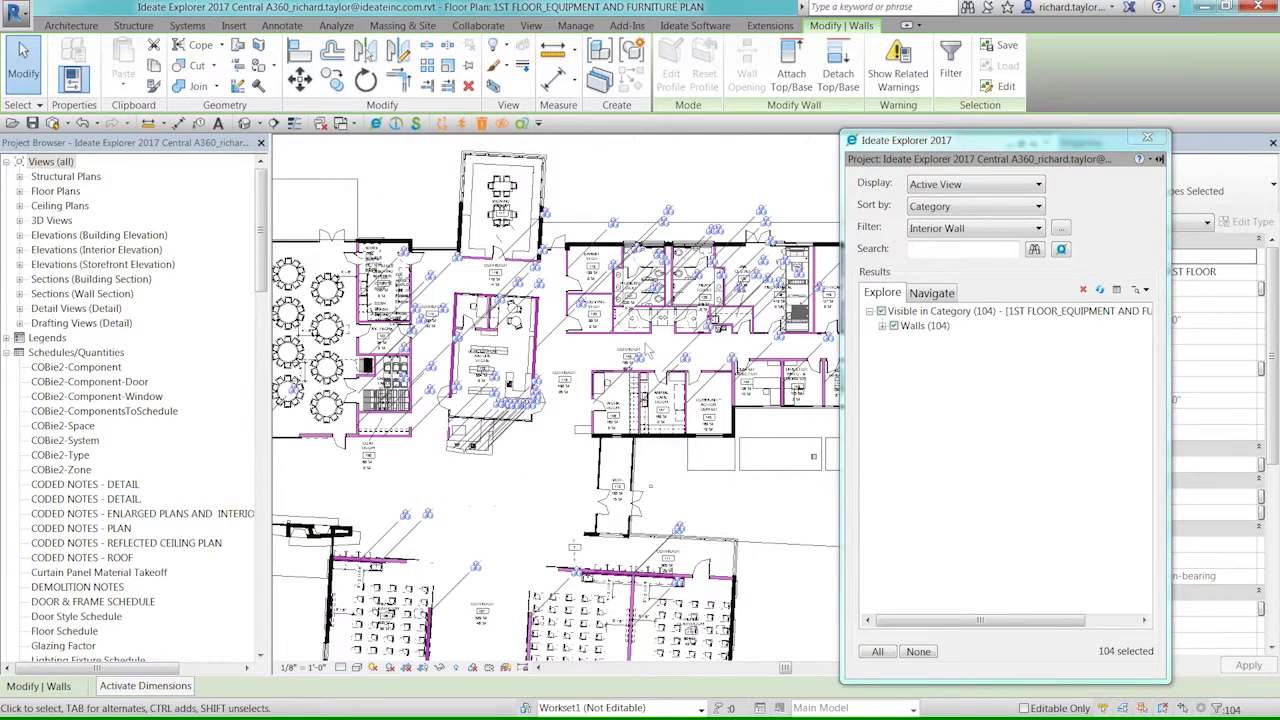
middle_drag(654, 409, 607, 481)
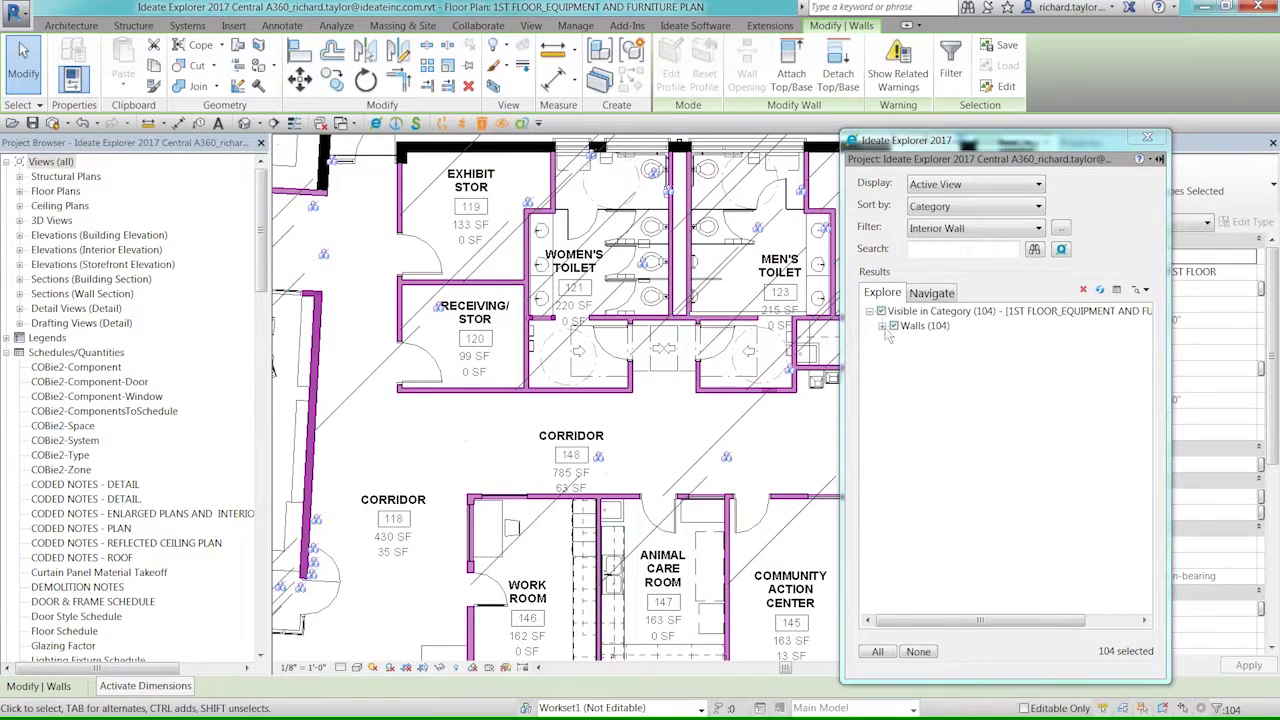
click(893, 327)
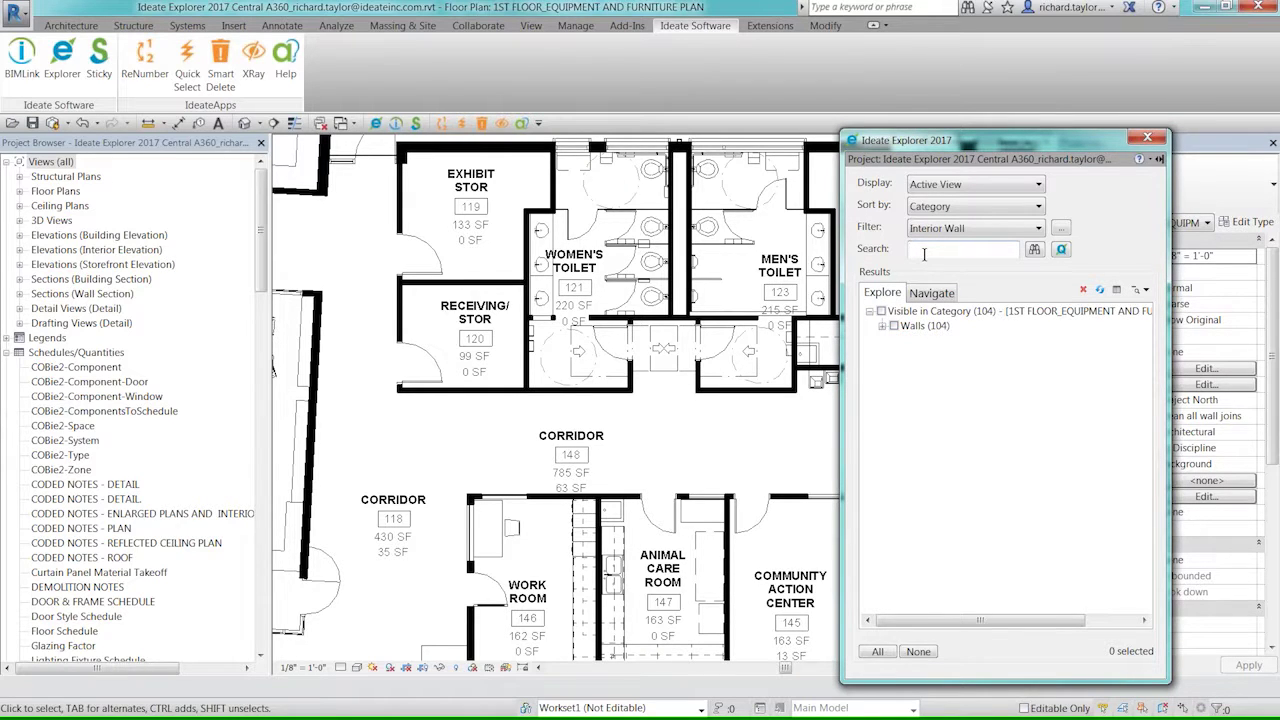
- Search the filtered walls for "reception" and expand the results down to the Basic Wall reception desk instances
text(reception)
click(1034, 249)
click(881, 326)
click(895, 340)
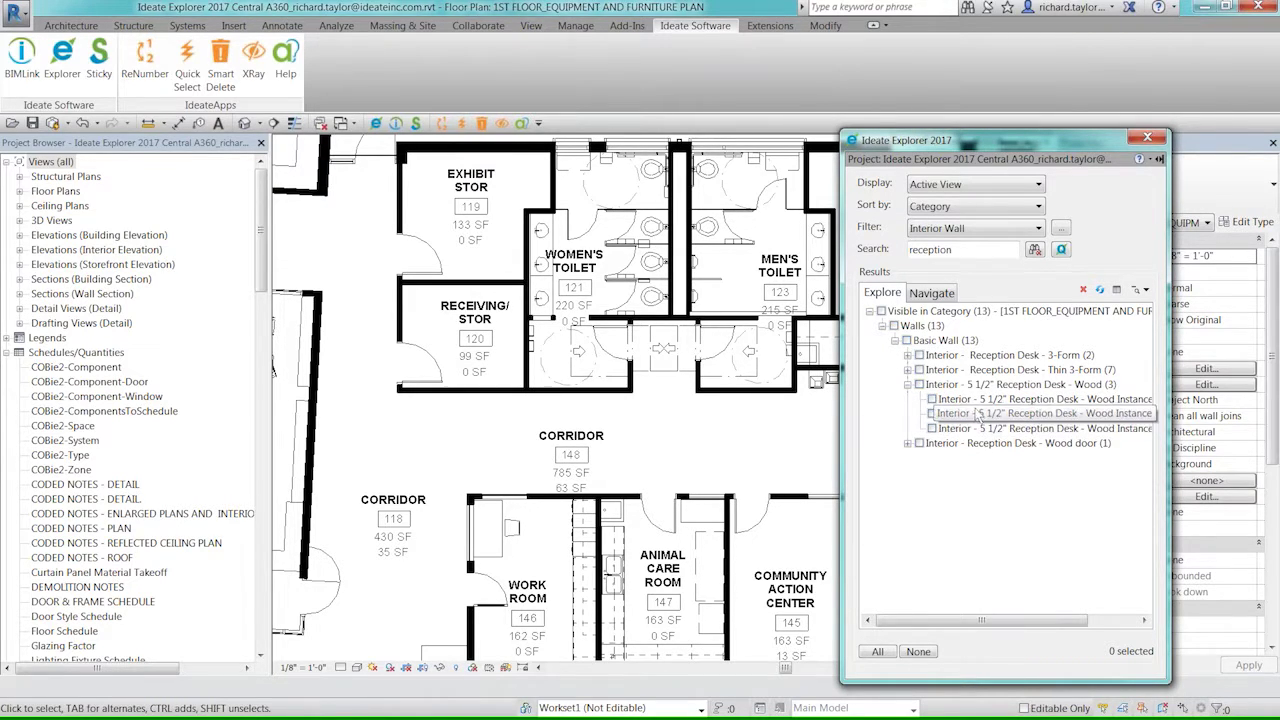
- Locate and select the first Interior - 5 1/2" Reception Desk - Wood instance to examine it in the plan
click(971, 403)
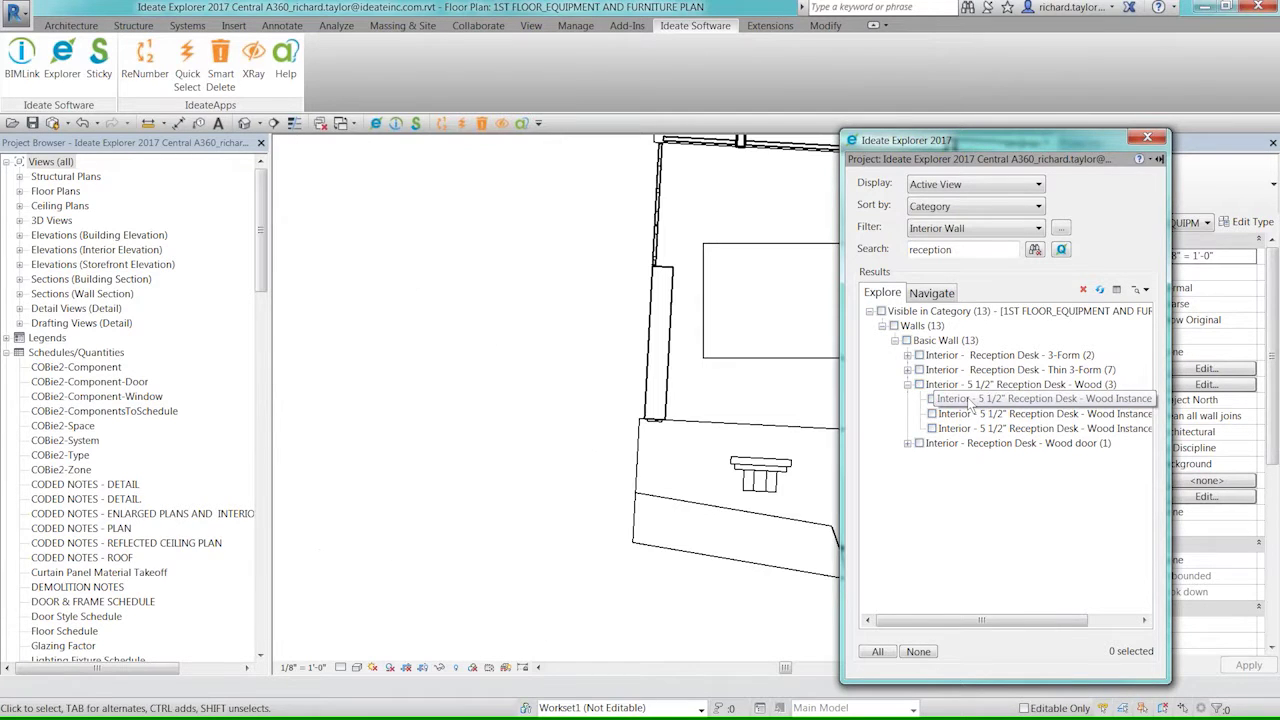
click(931, 399)
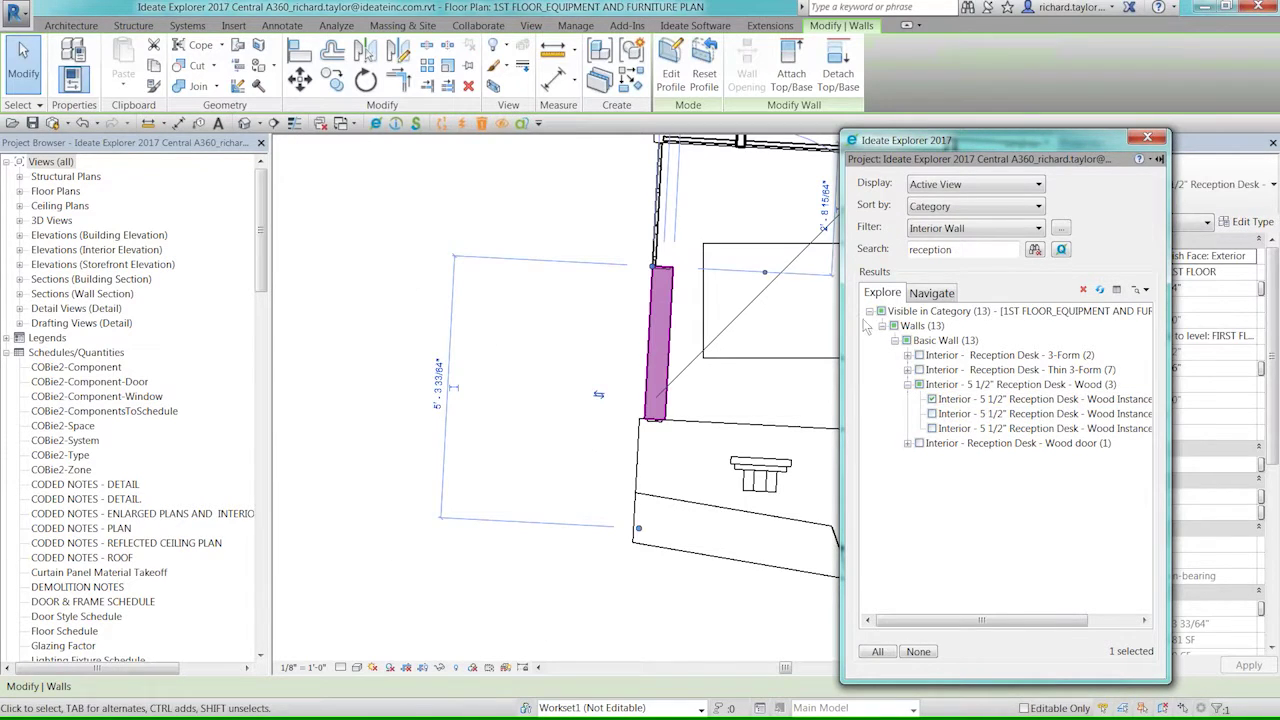
scroll(697, 290, down, 2)
scroll(697, 290, down, 1)
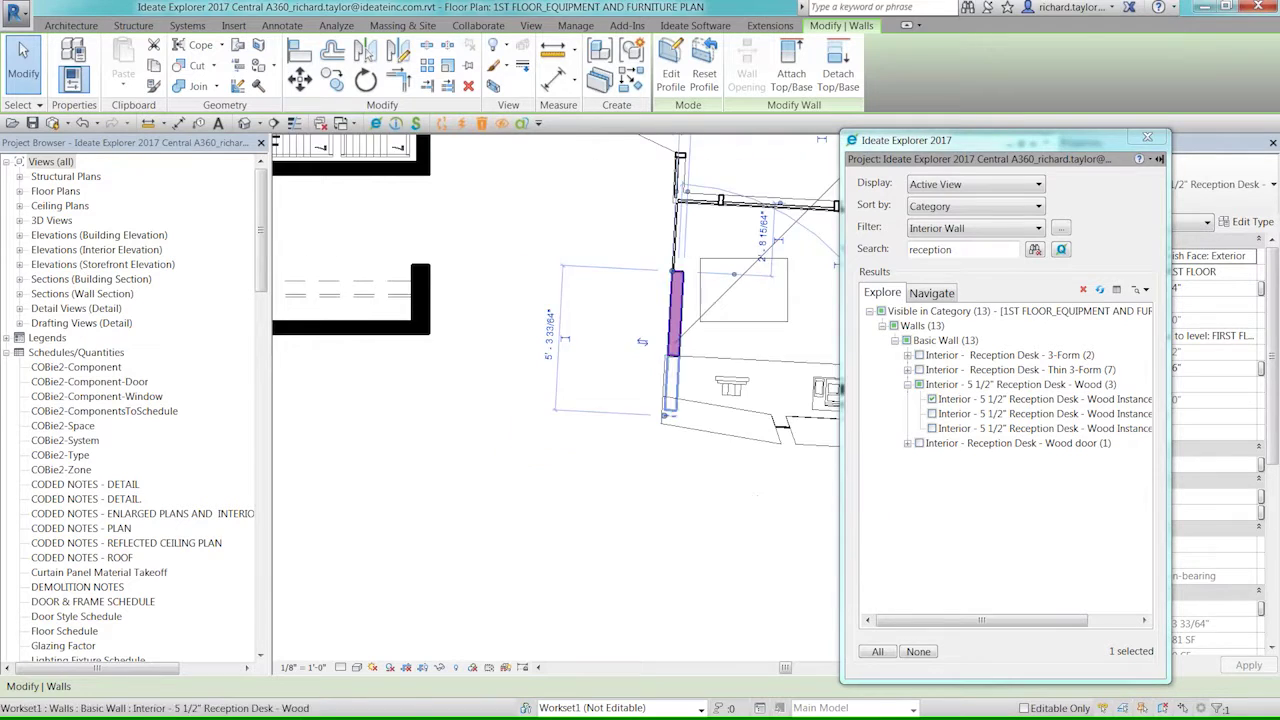
middle_drag(600, 305, 365, 453)
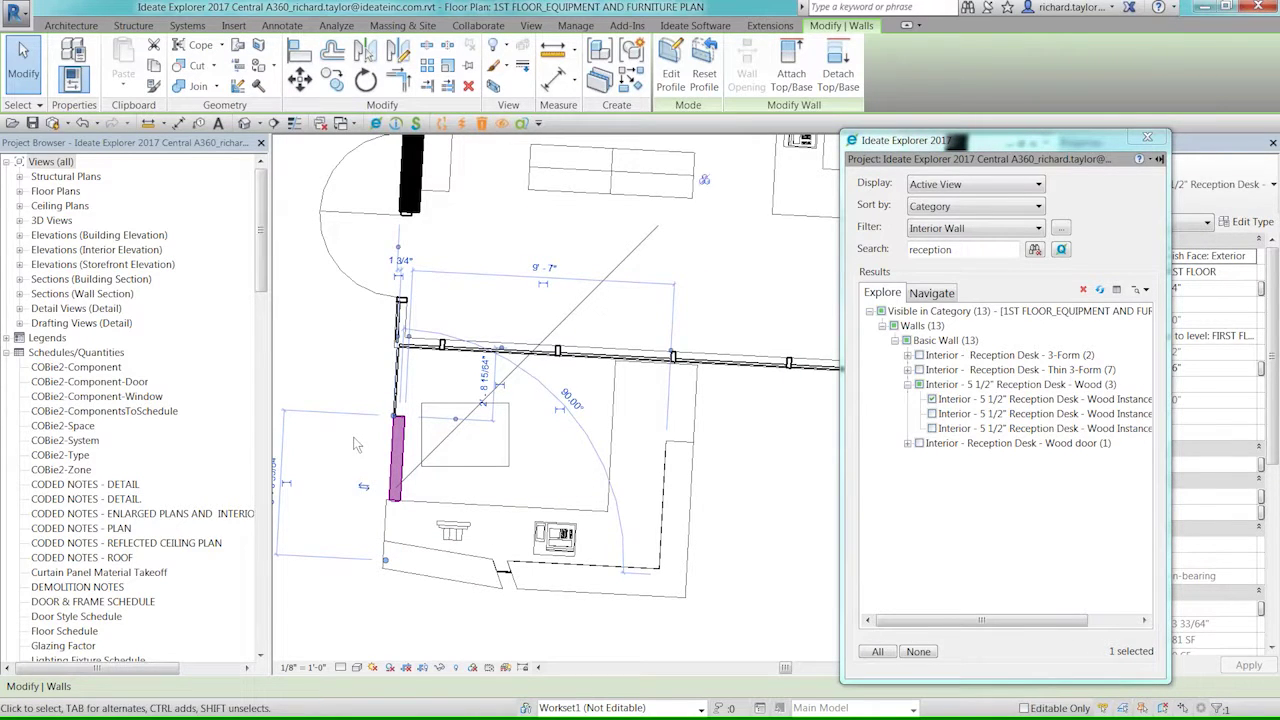
click(933, 403)
- Clear the "reception" search, then reset the filter to <none> and the display to Entire Project
click(1035, 250)
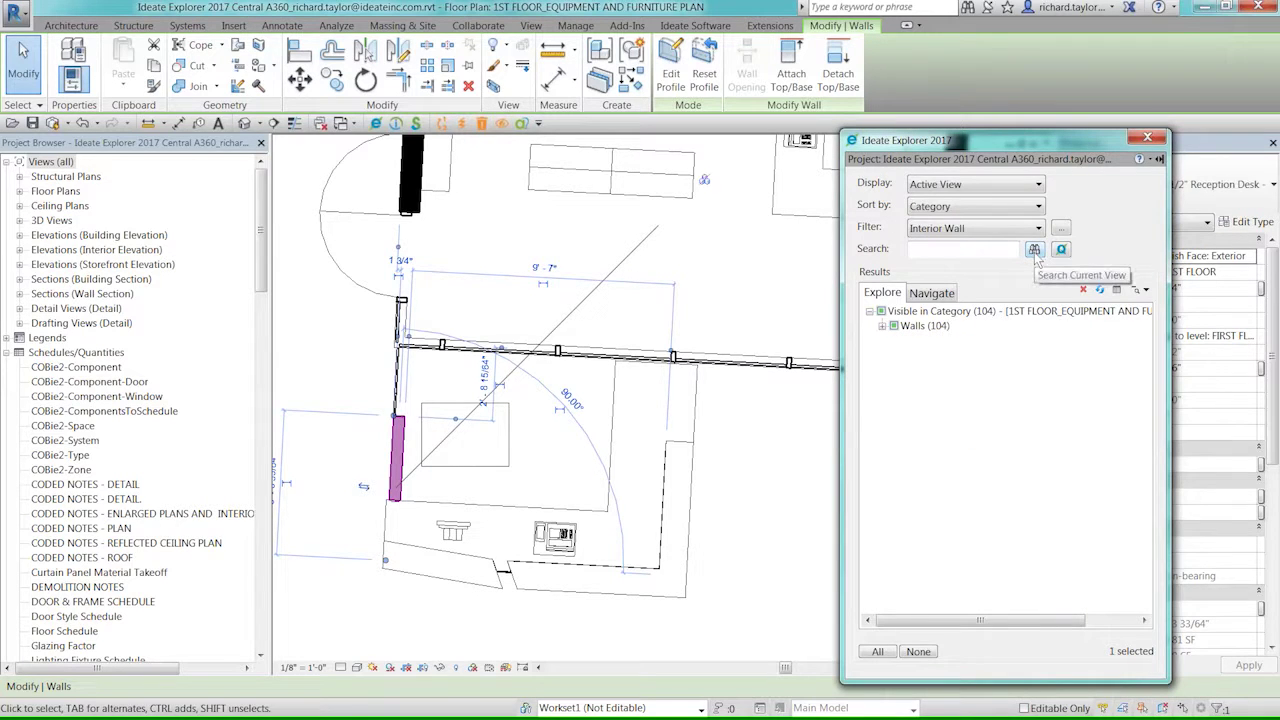
click(1037, 229)
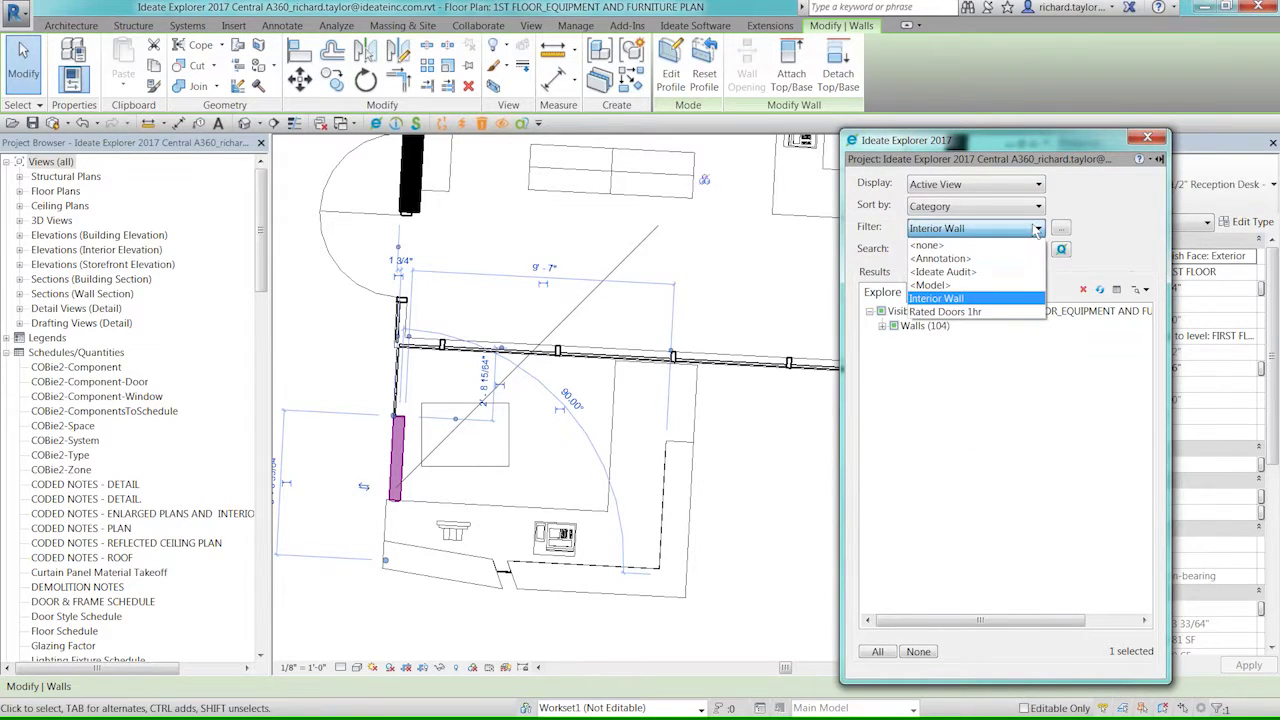
click(975, 245)
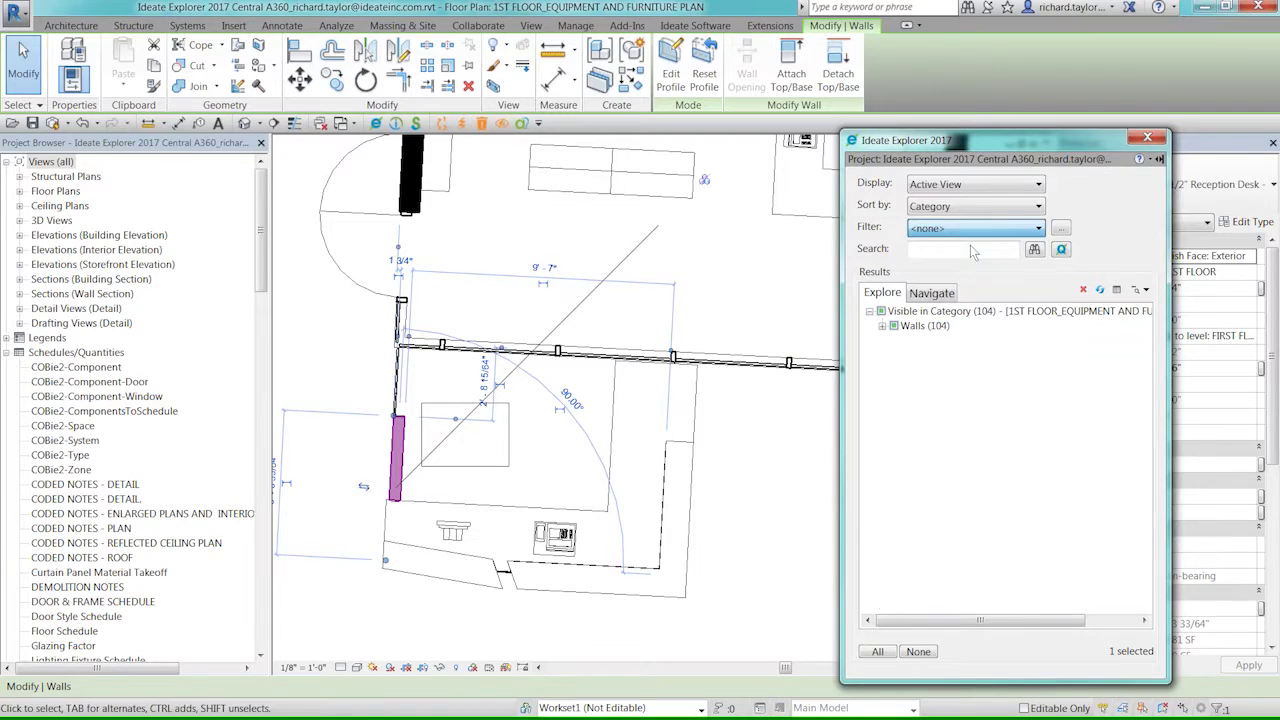
click(982, 190)
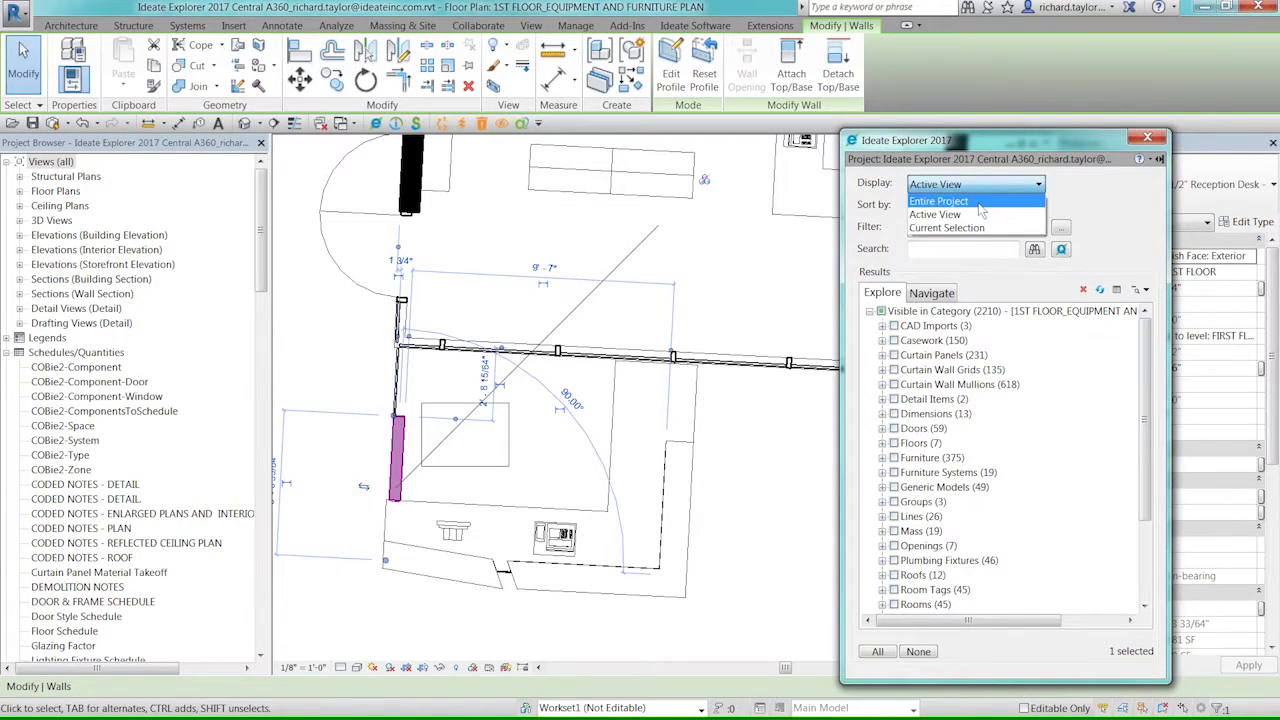
click(982, 208)
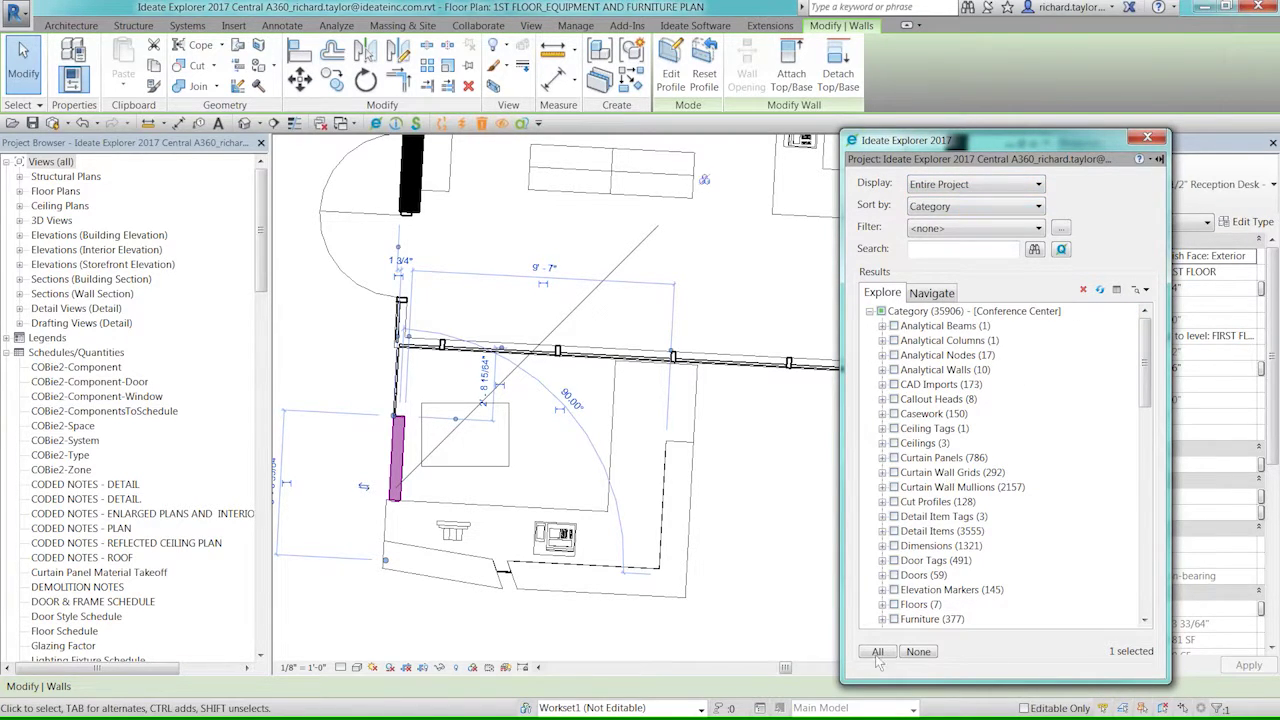
- Deselect all elements and switch to the presentation slide on Custom Filtering
click(926, 652)
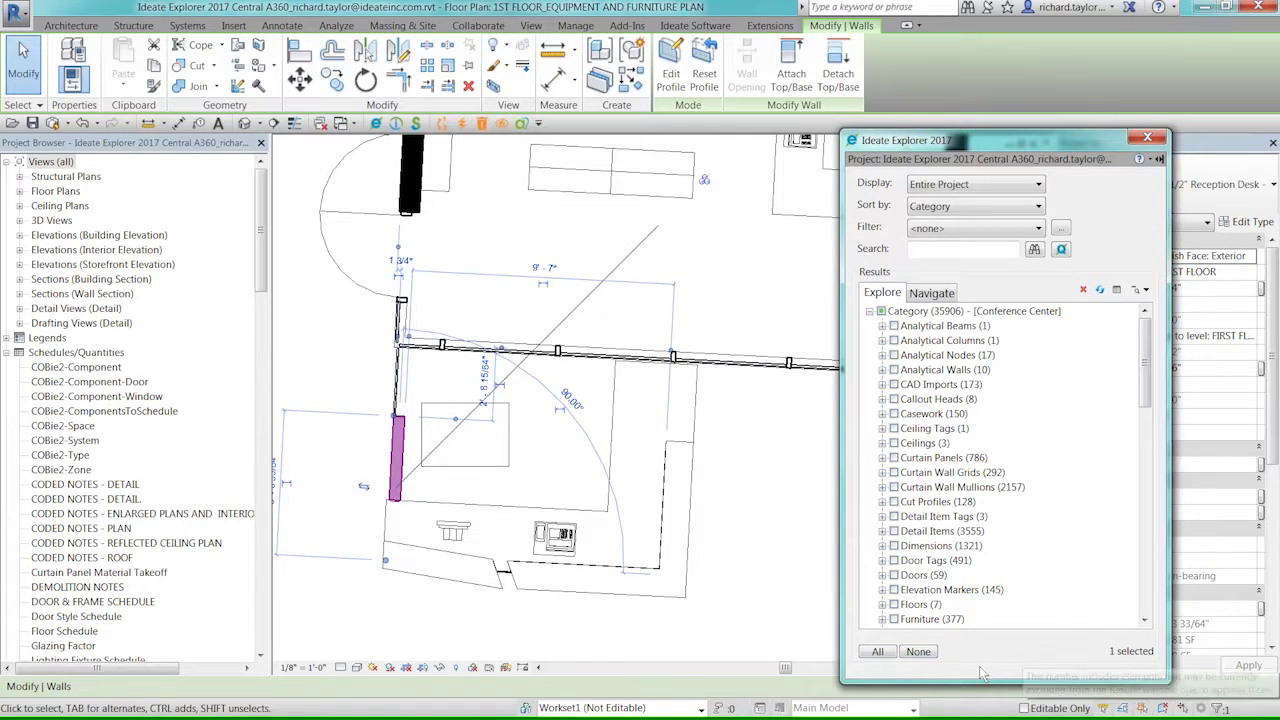
click(929, 655)
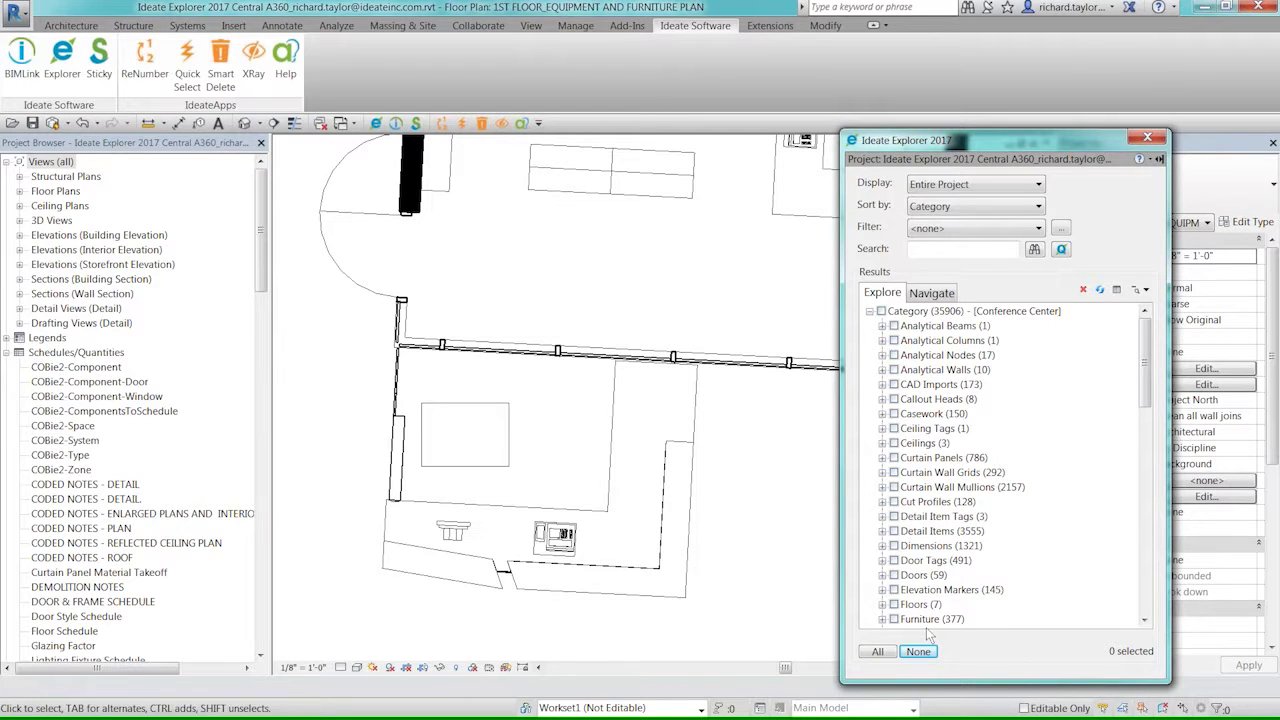
key(alt+Tab)
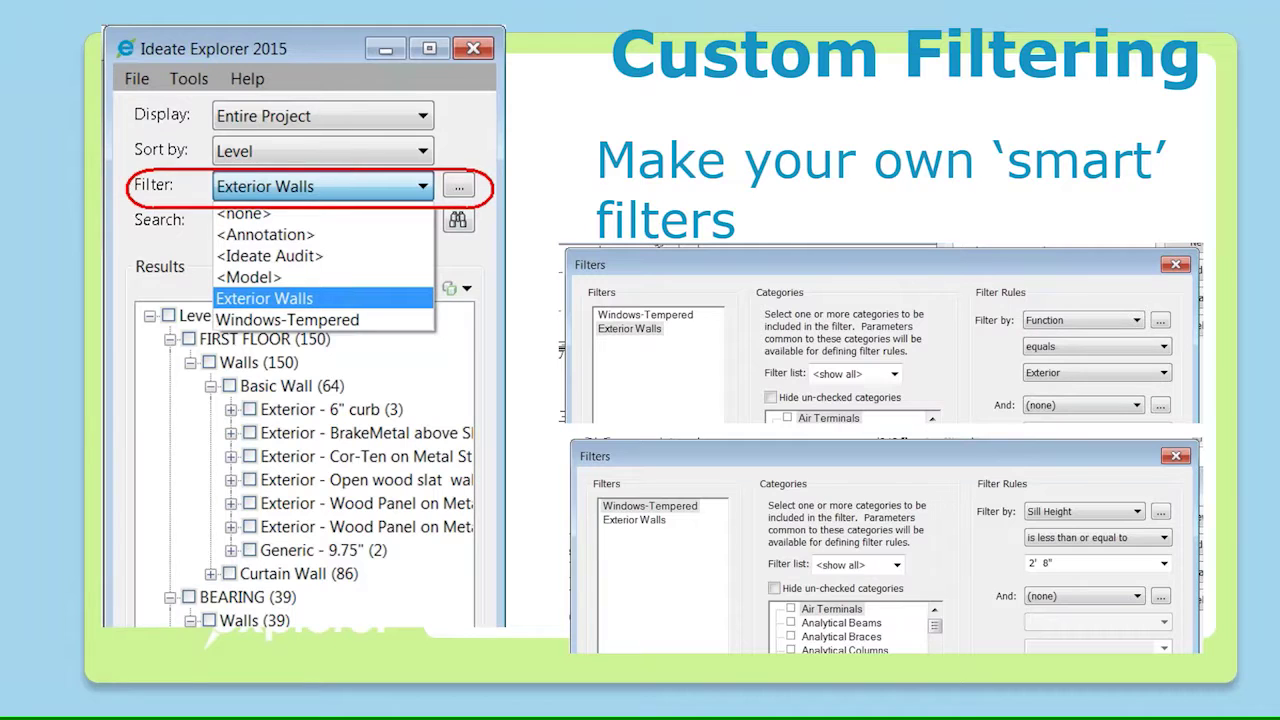
- Switch from the presentation to Revit and apply the <Ideate Audit> filter to the entire project's elements
key(Right)
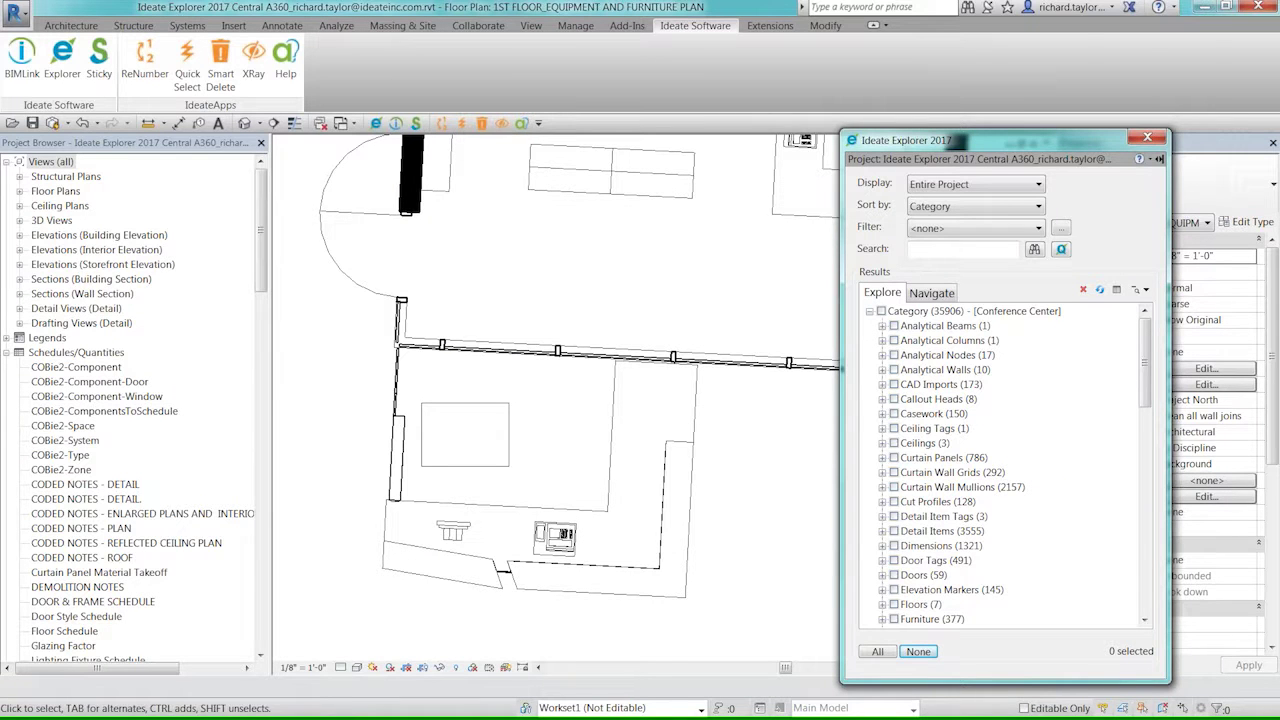
drag(977, 157, 823, 130)
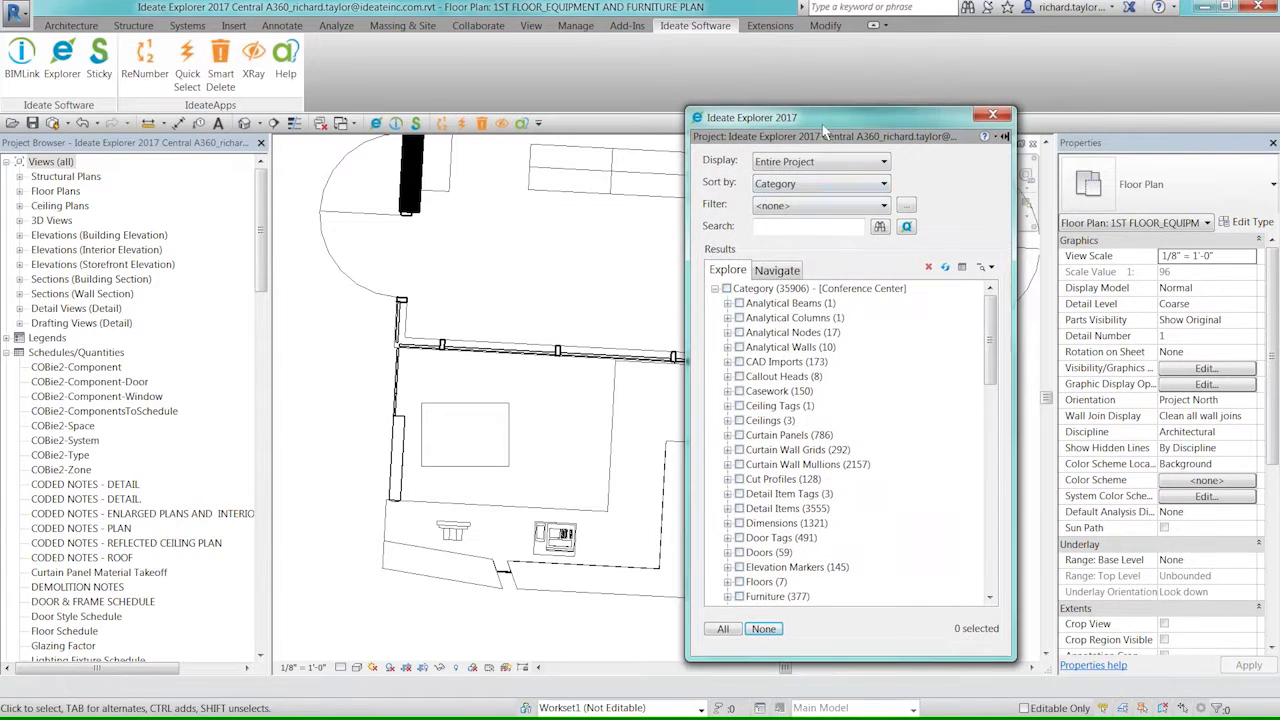
click(847, 208)
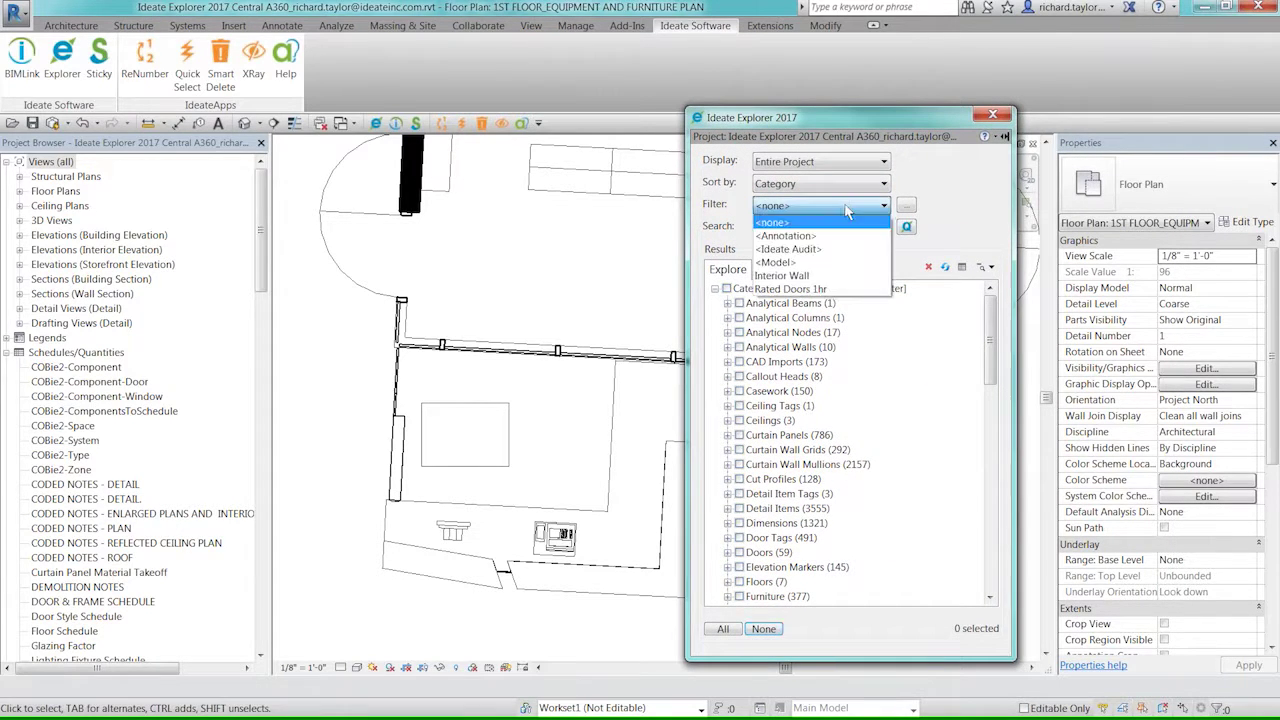
click(818, 250)
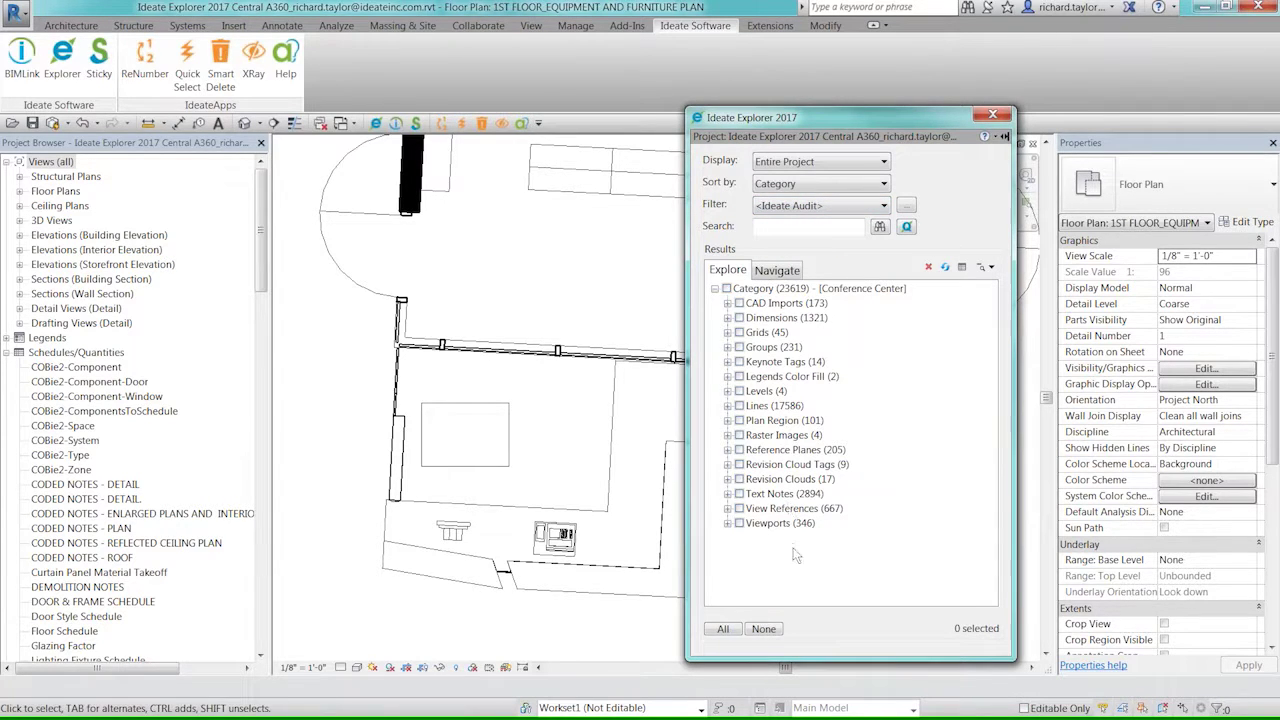
- Expand the Lines category down to the <Room Separation> model line instances, and collapse the instance list again
click(728, 406)
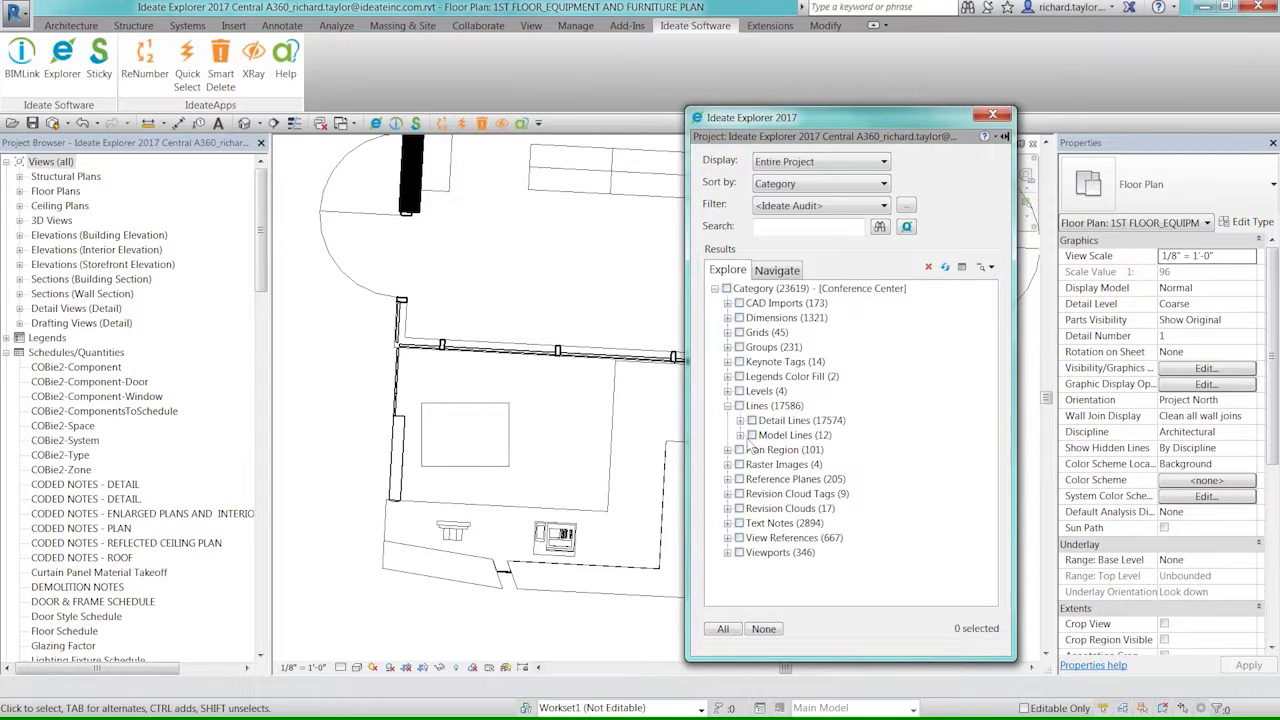
click(741, 436)
click(753, 450)
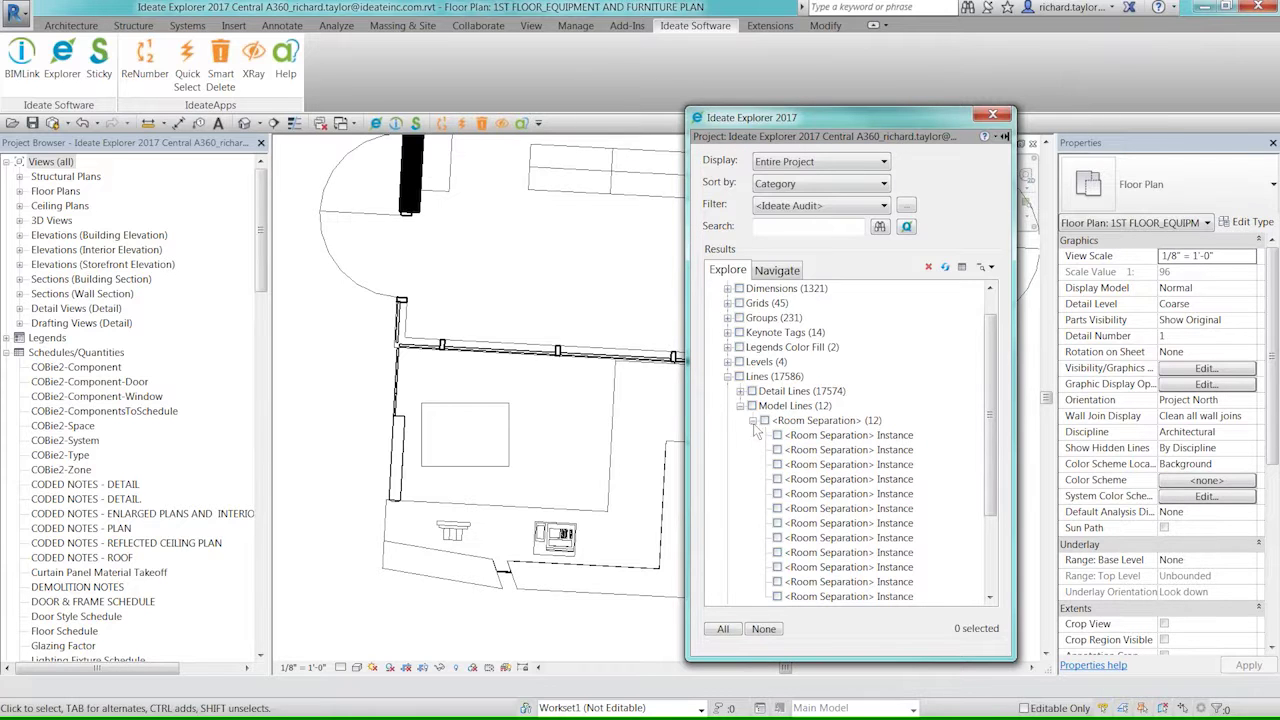
click(753, 421)
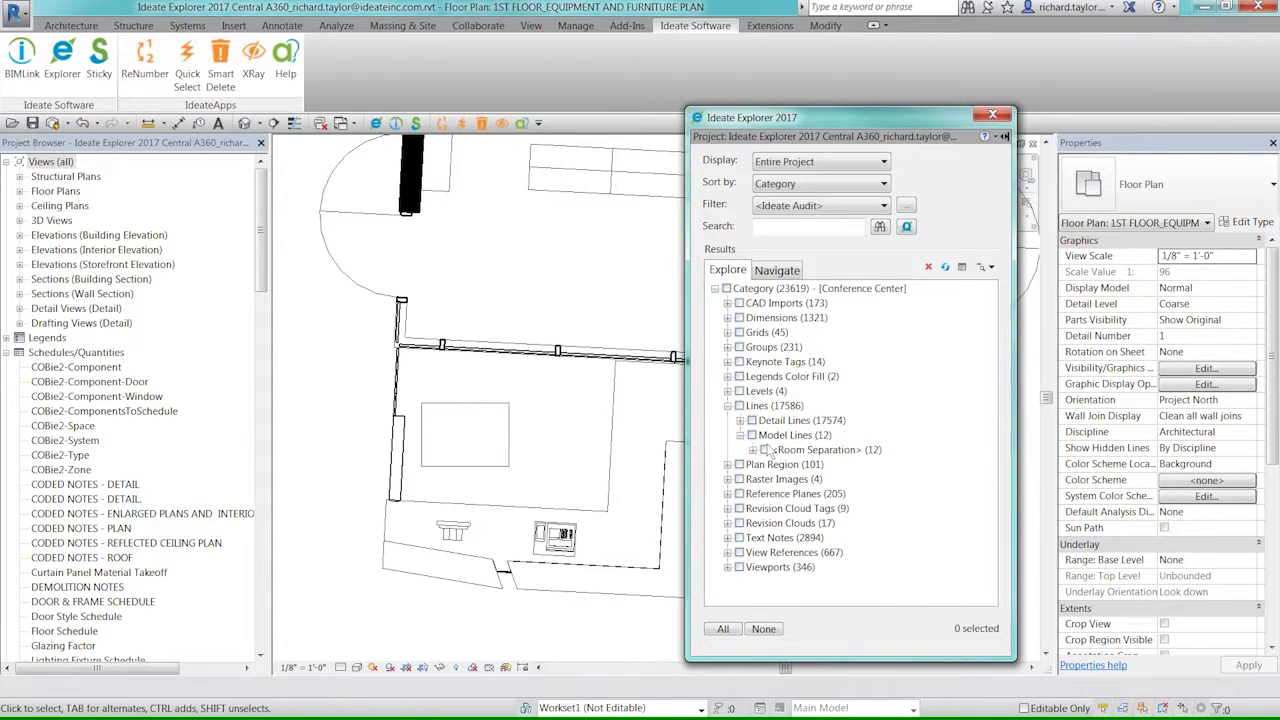
- Expand Detail Lines to style 47, locate and select its third instance in its detail view, and clear the selection
click(740, 421)
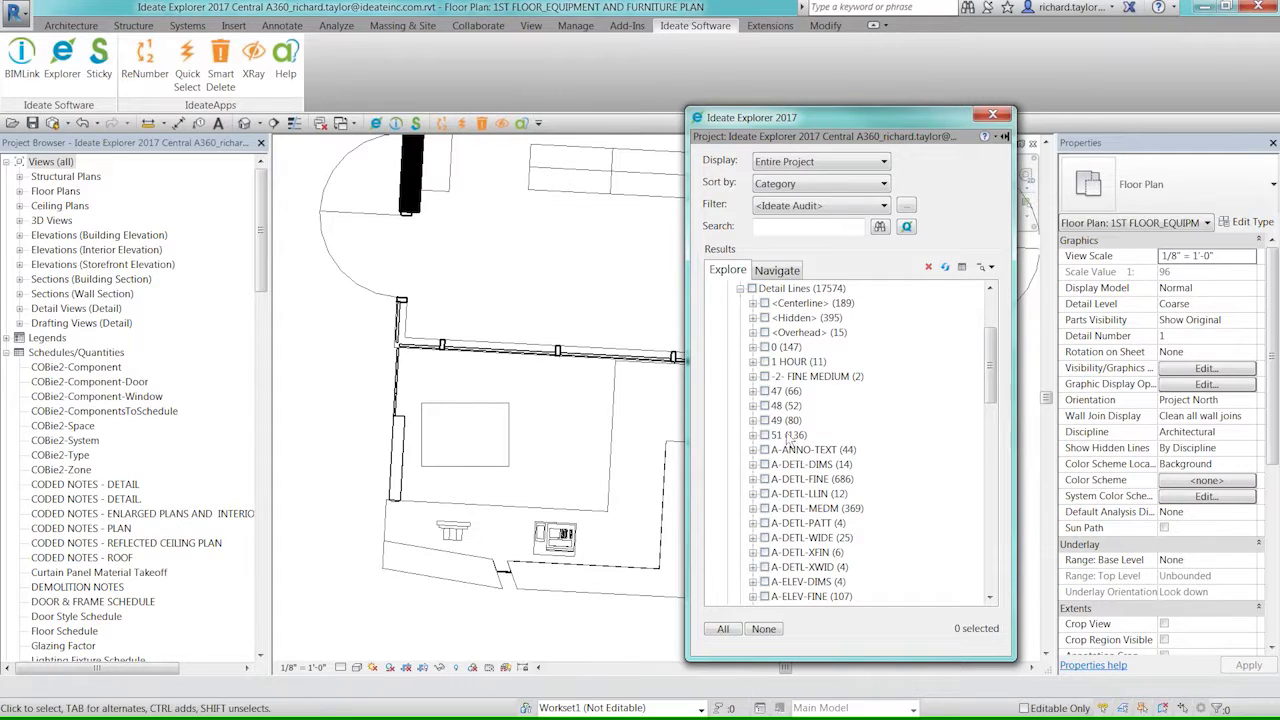
click(753, 391)
click(808, 334)
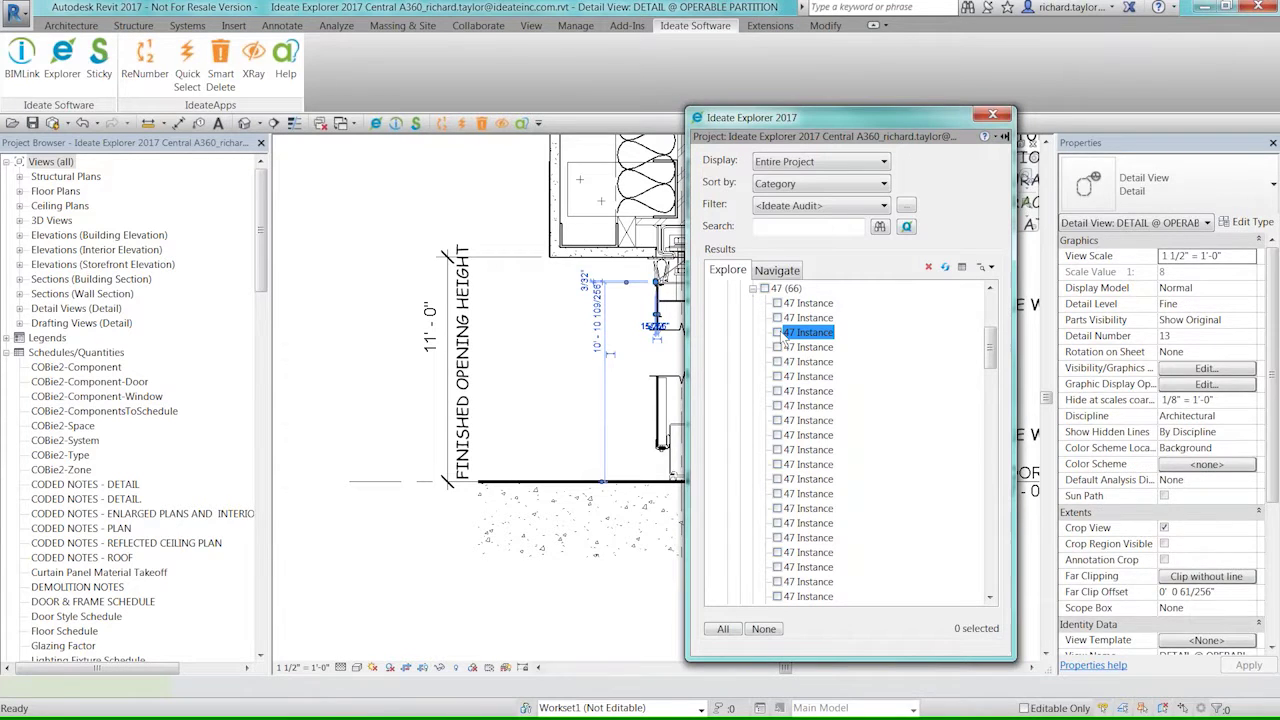
drag(820, 128, 802, 156)
click(812, 353)
scroll(979, 380, up, 2)
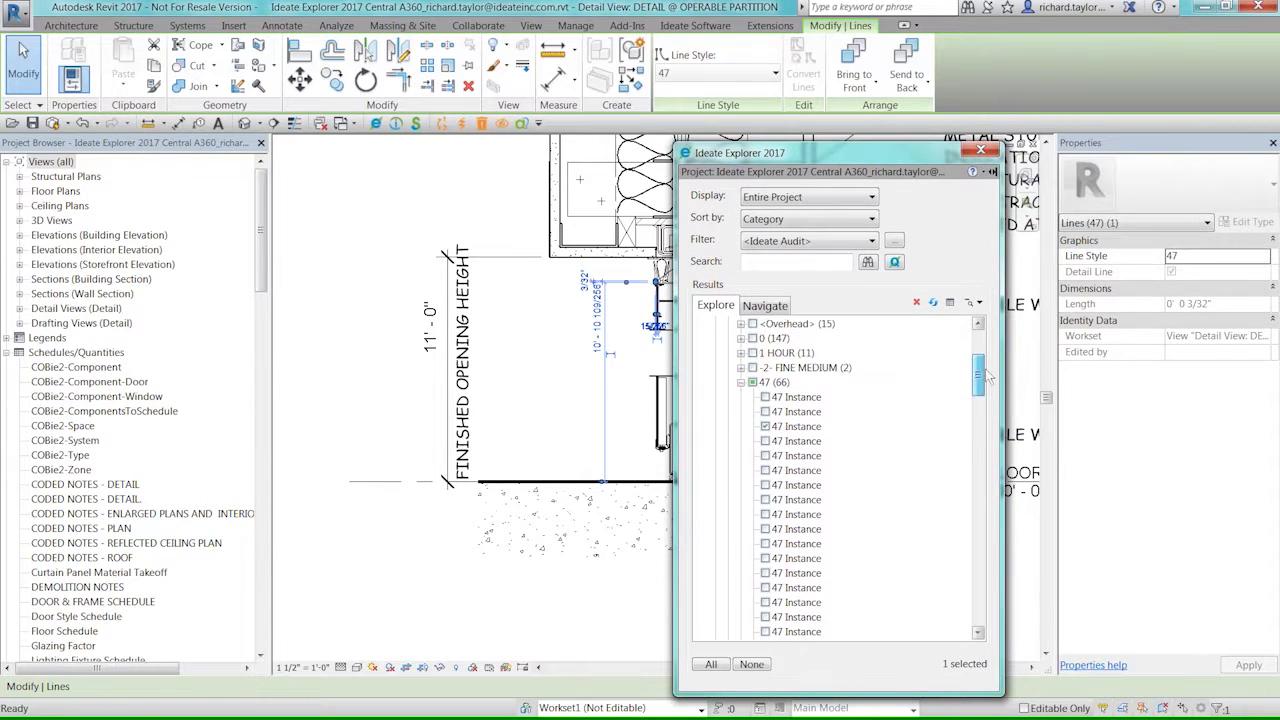
click(742, 398)
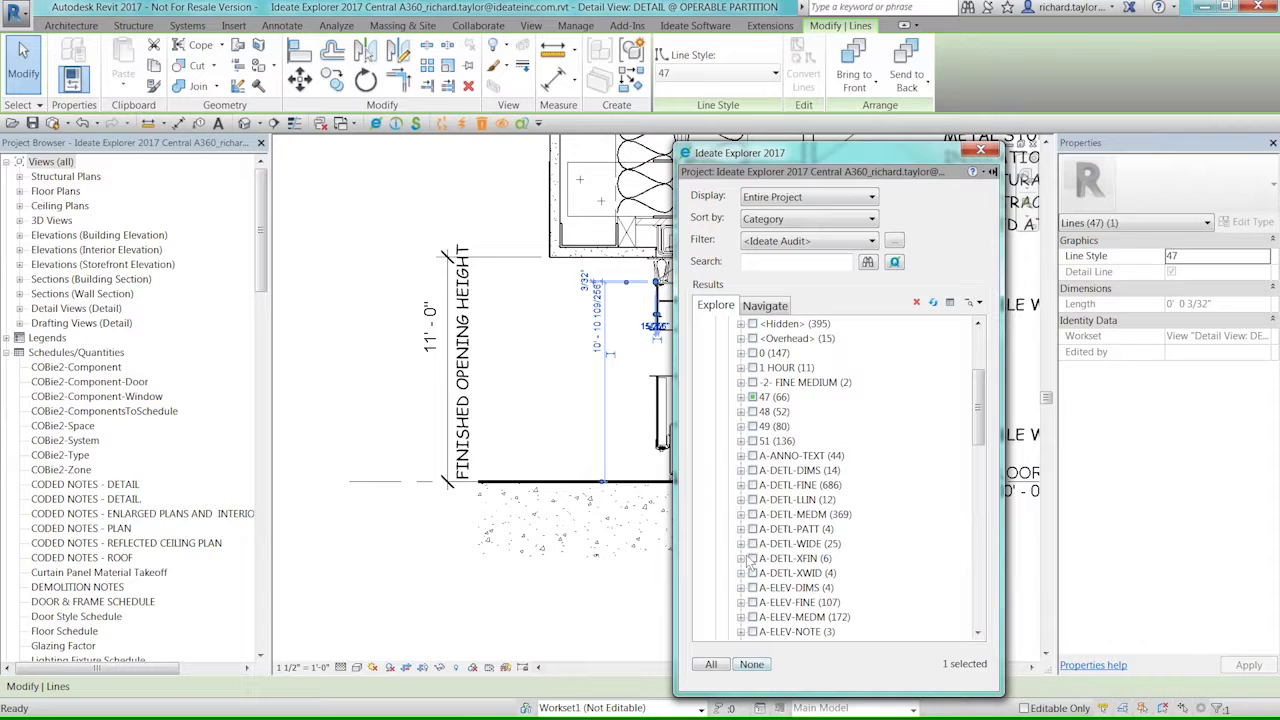
click(751, 664)
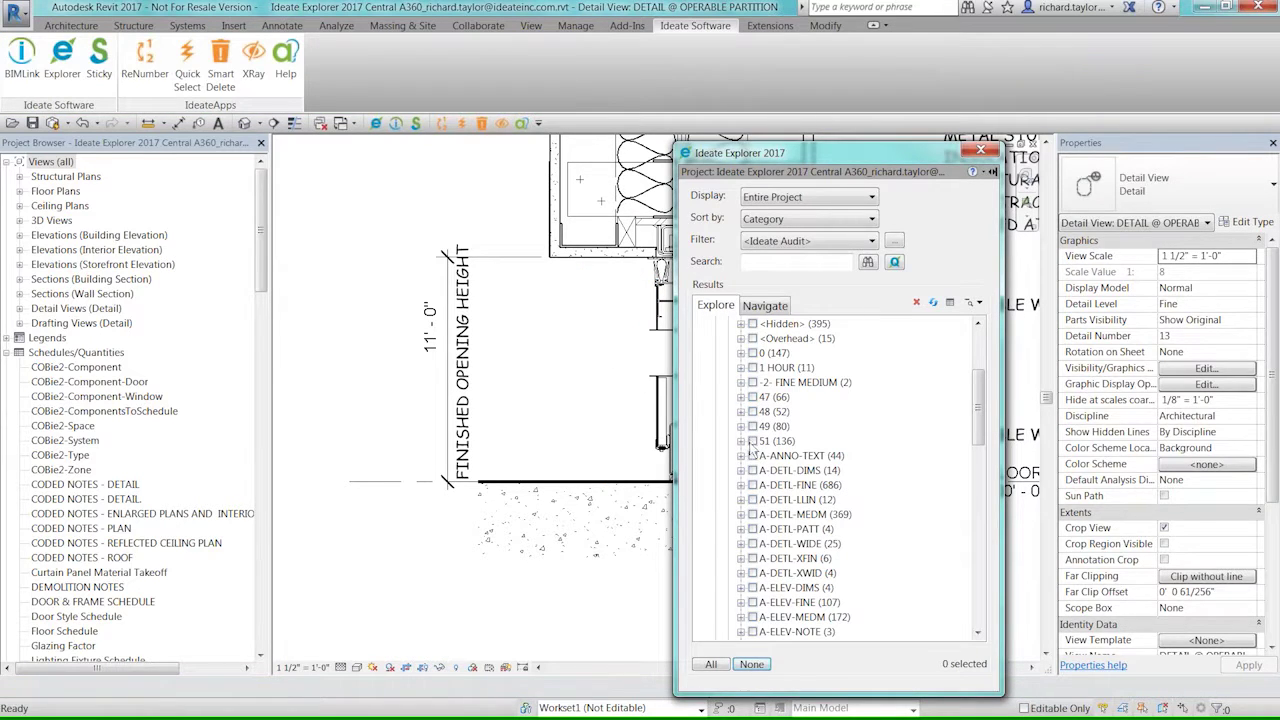
- Select all detail lines of the styles 0, 47, 48, 49 and 51
click(752, 441)
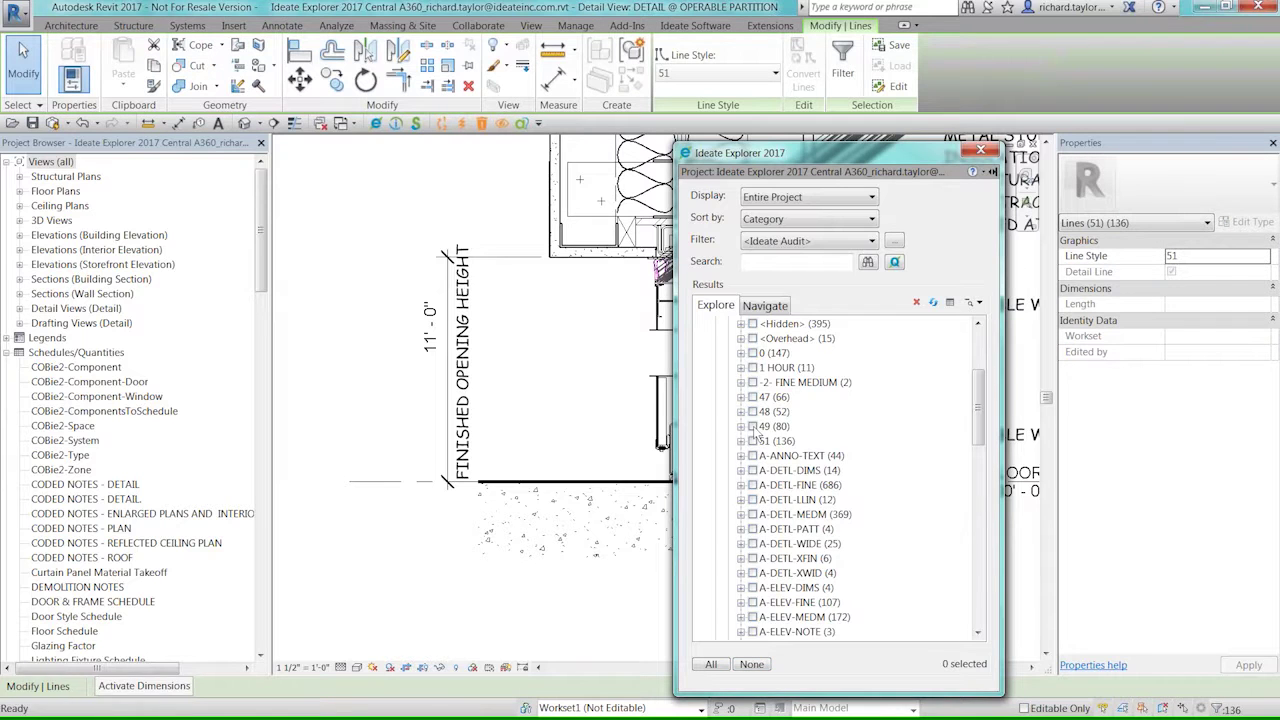
click(752, 411)
click(752, 397)
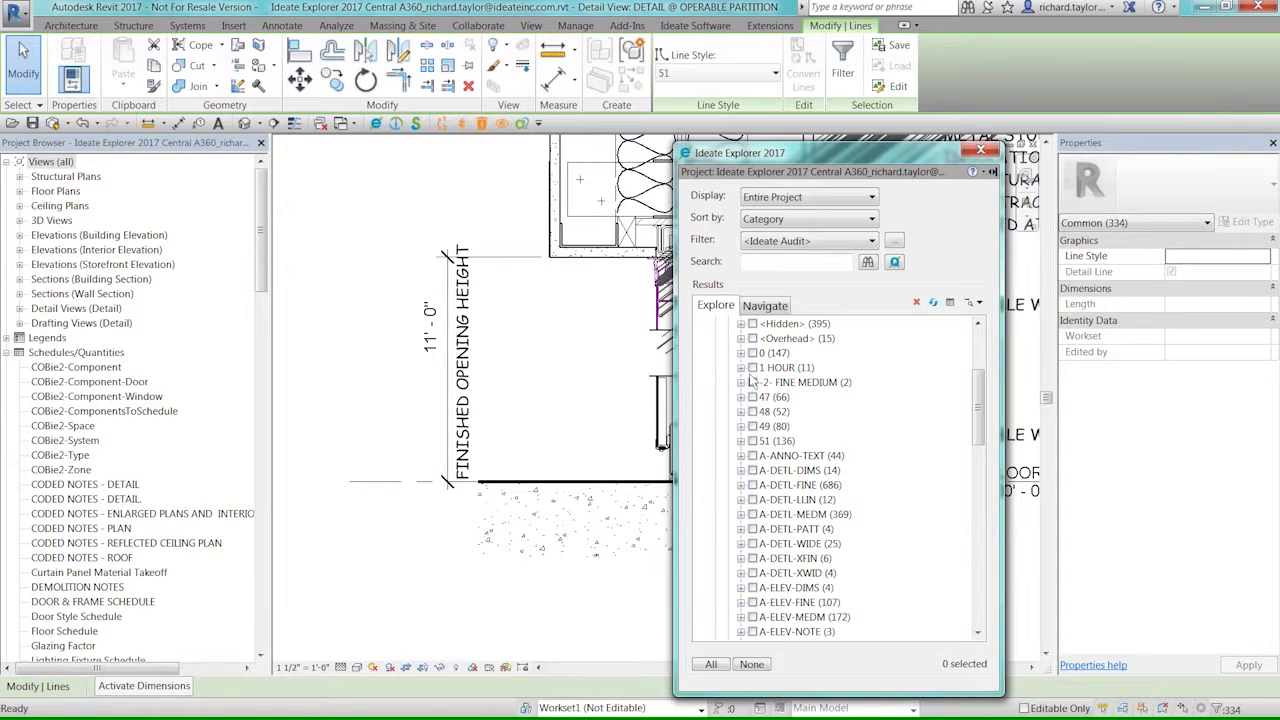
click(752, 354)
mouse_move(940, 674)
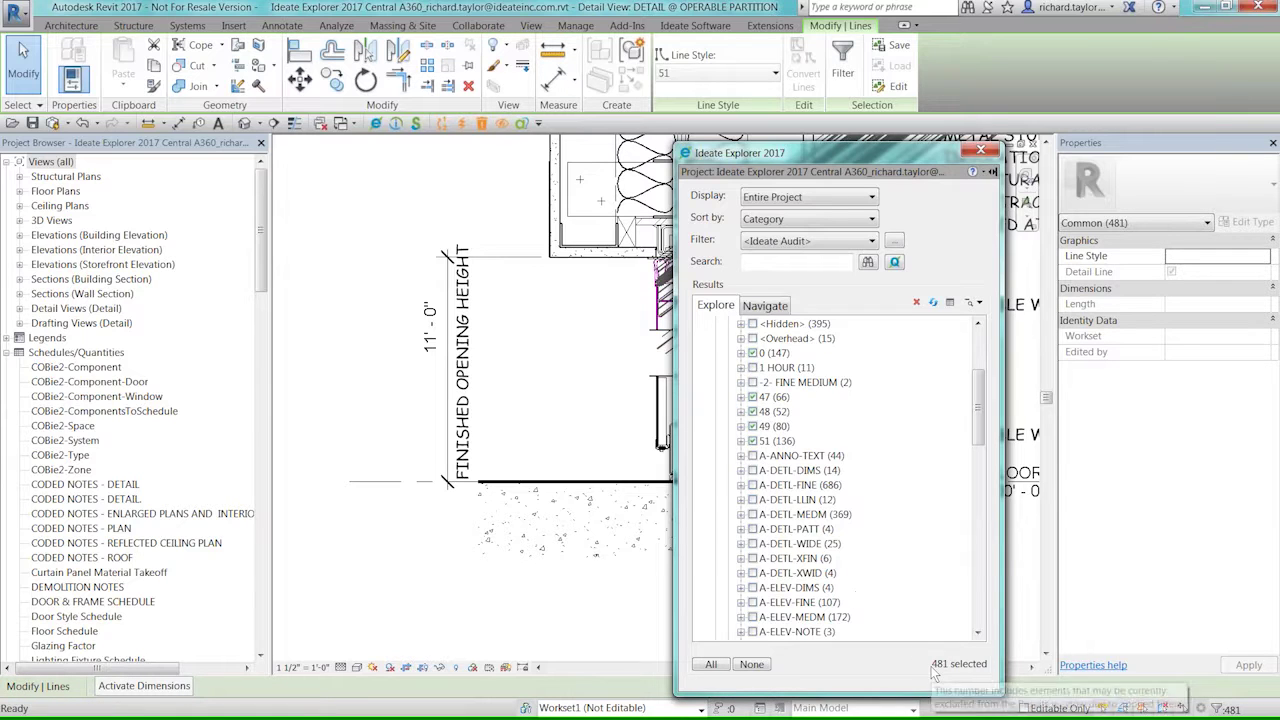
- Change the line style of the selected detail lines to A-DETL-FINE and deselect them
click(744, 78)
scroll(753, 101, up, 2)
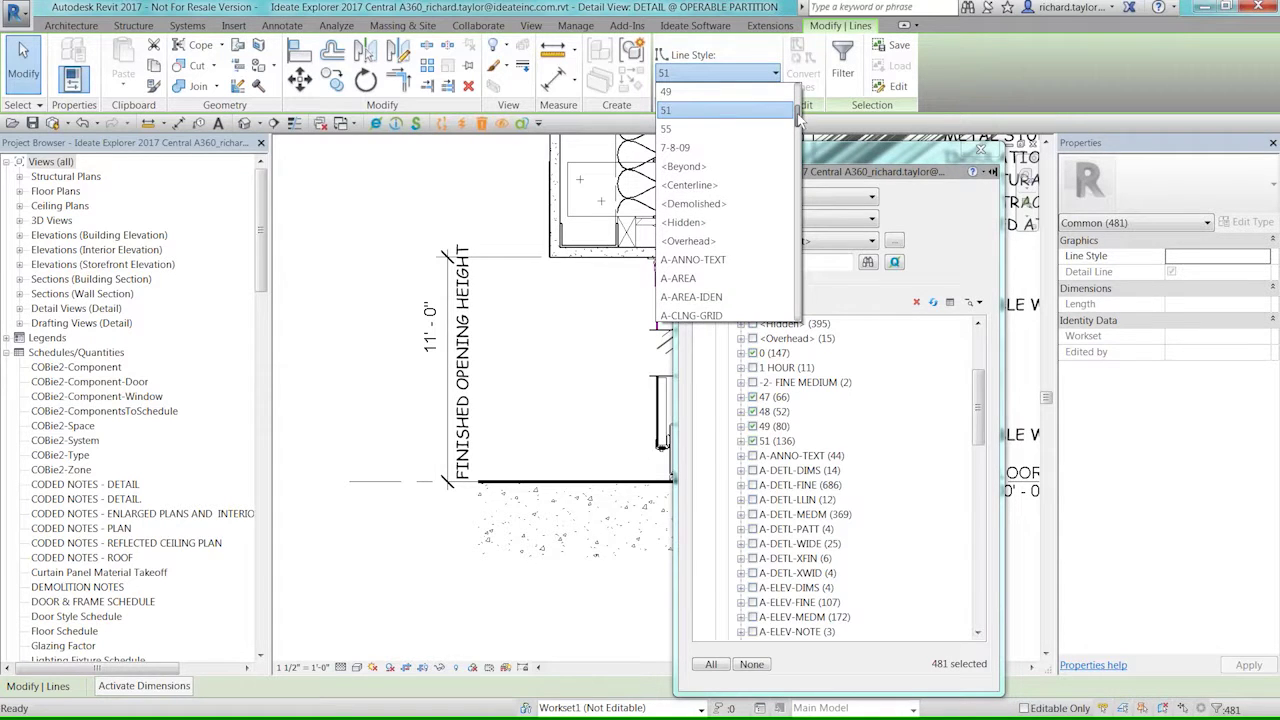
drag(800, 119, 800, 128)
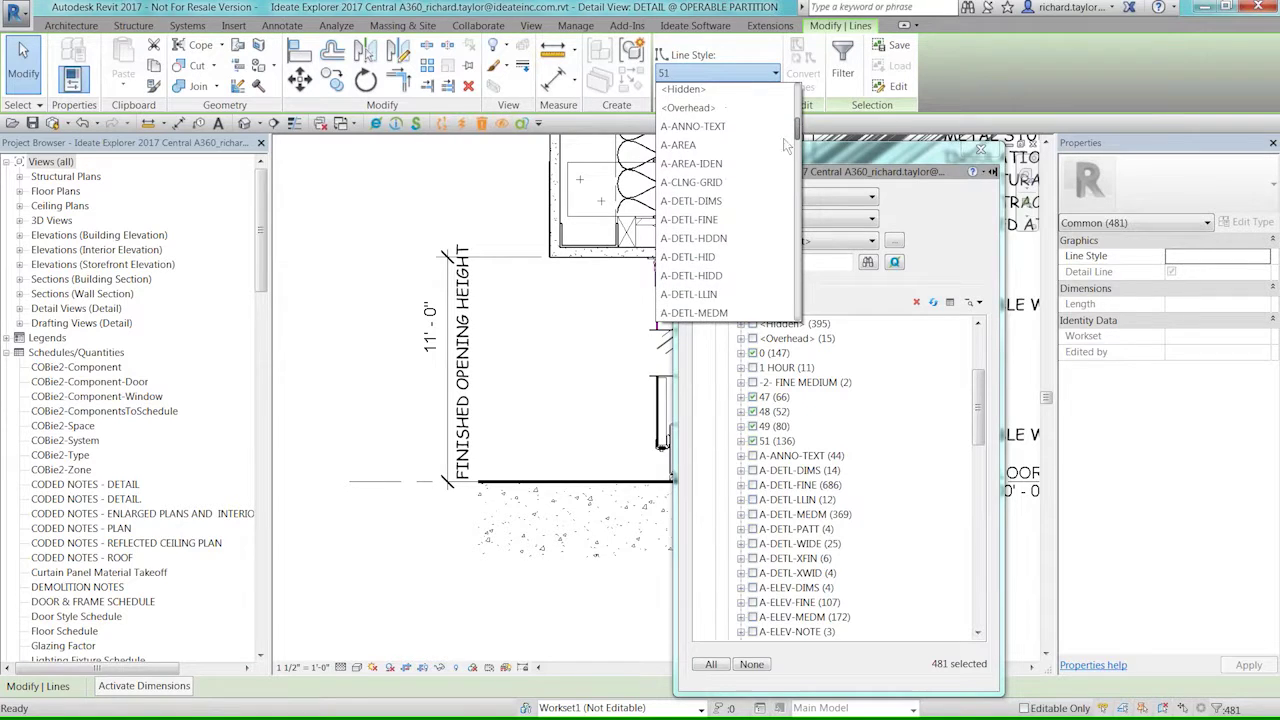
click(730, 222)
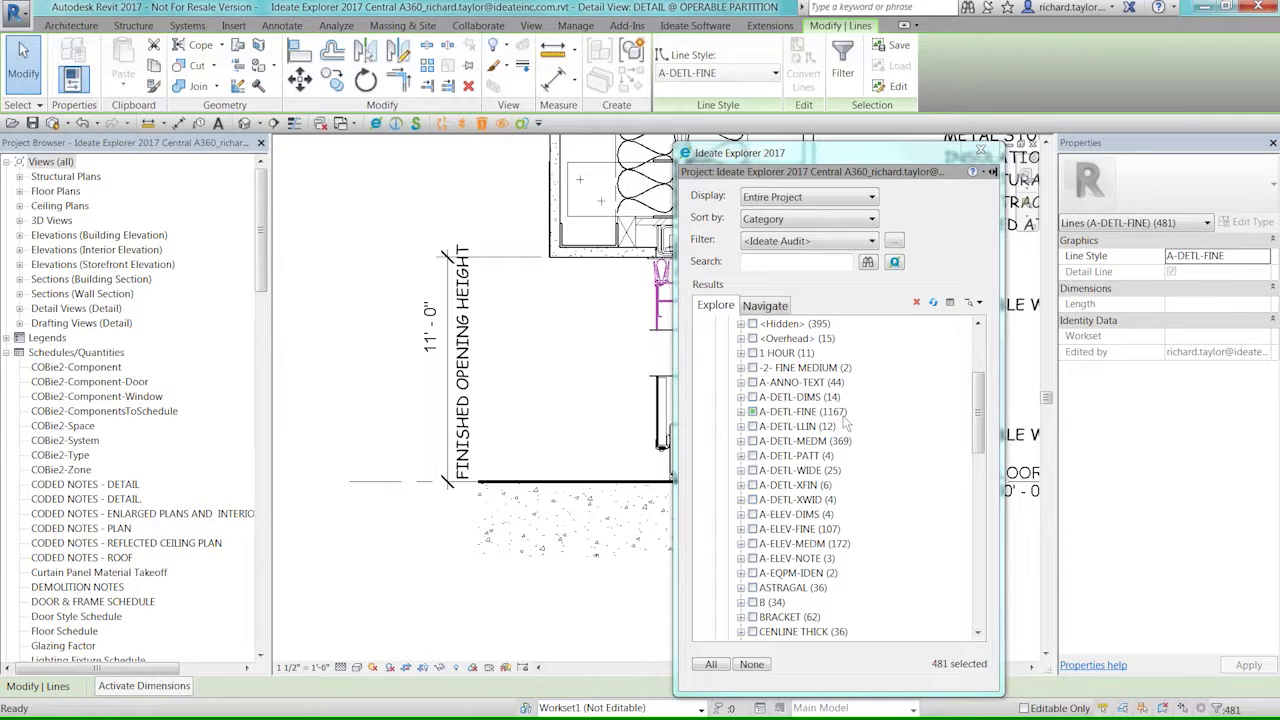
drag(978, 415, 978, 396)
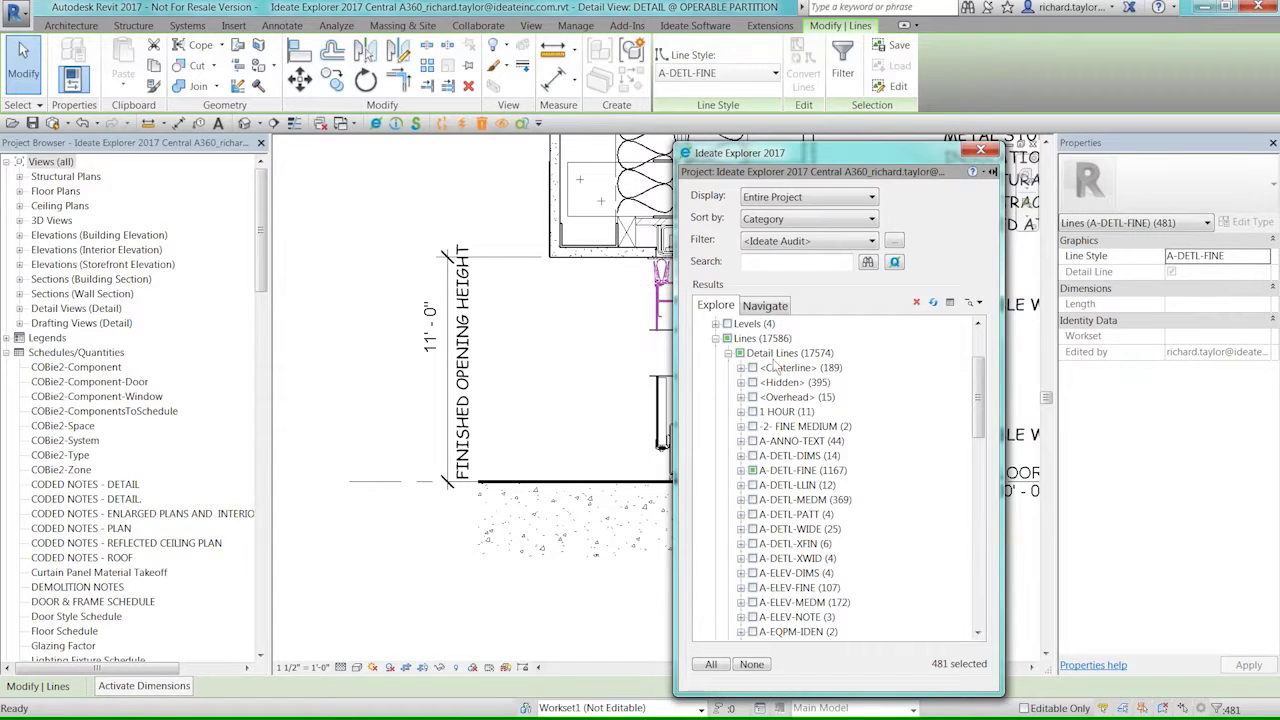
click(752, 665)
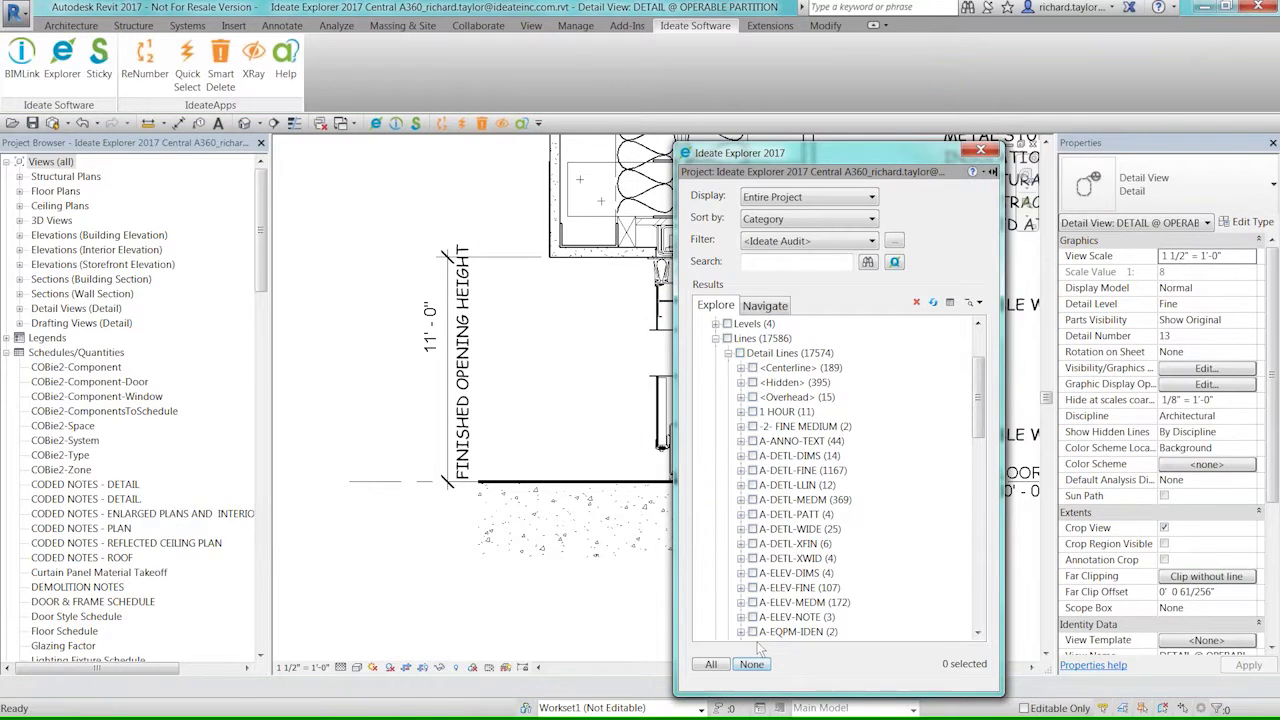
- Switch to the presentation, advance to the Audit Keynotes and Revisions slide, and return to Revit
key(alt+Tab)
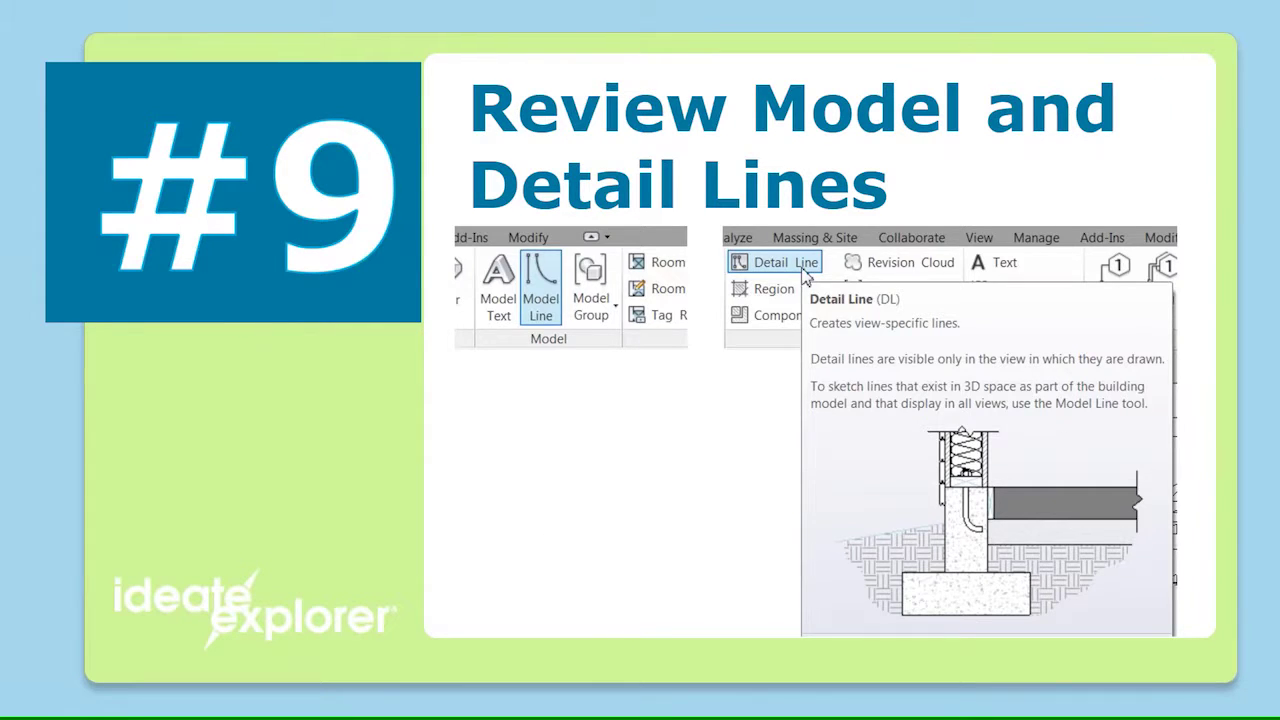
key(Right)
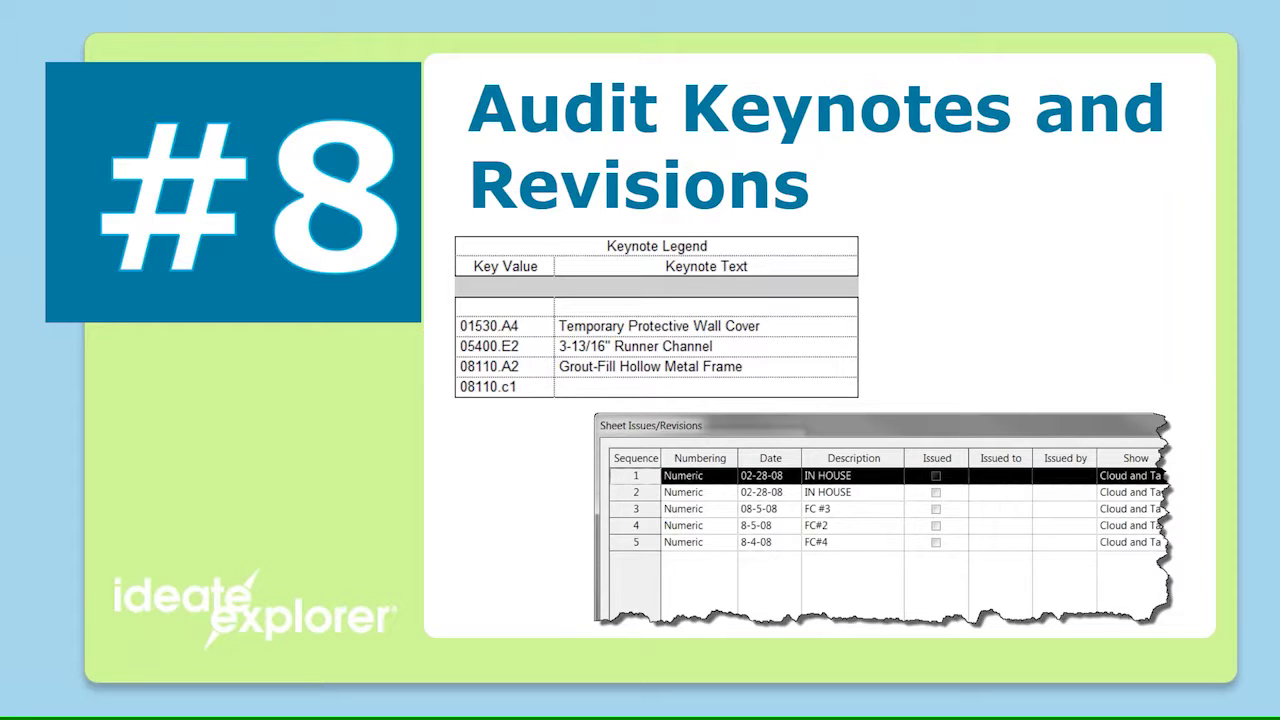
key(alt+Tab)
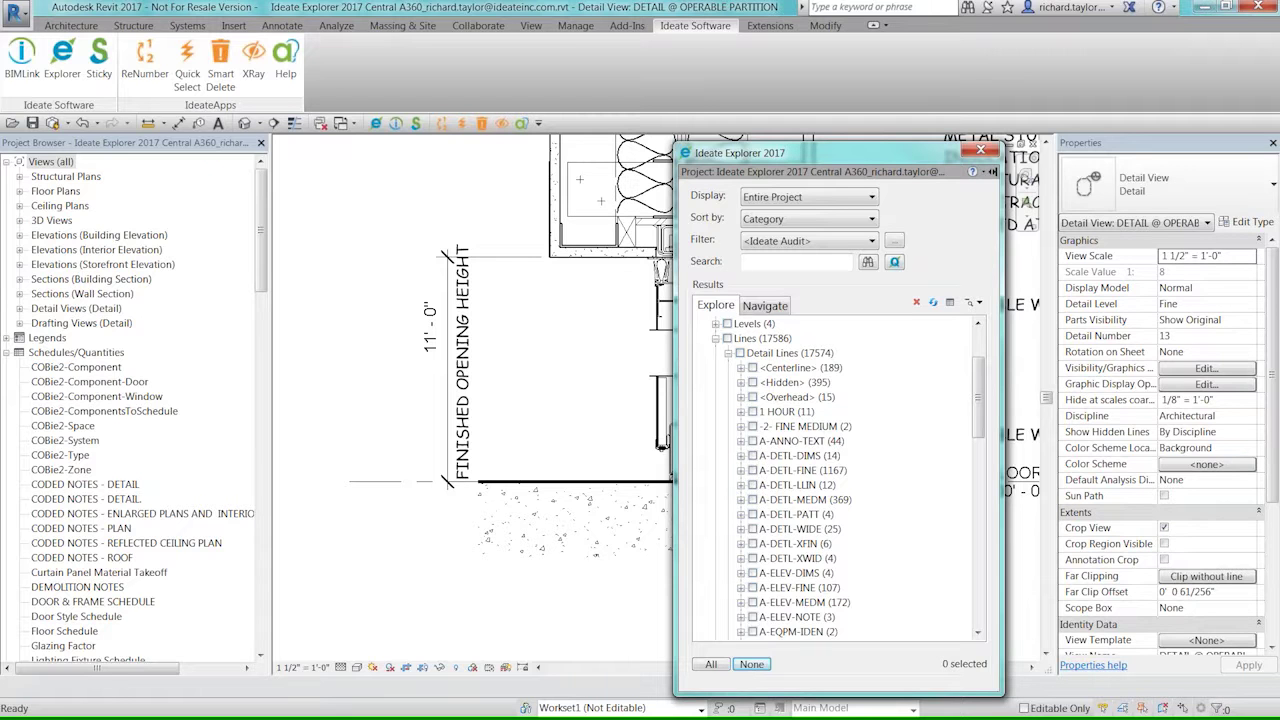
- Expand Keynote Tags to Keynote Text, locate and select the 05400.E2 3-13/16" Runner Channel tag, and clear the selection
click(715, 339)
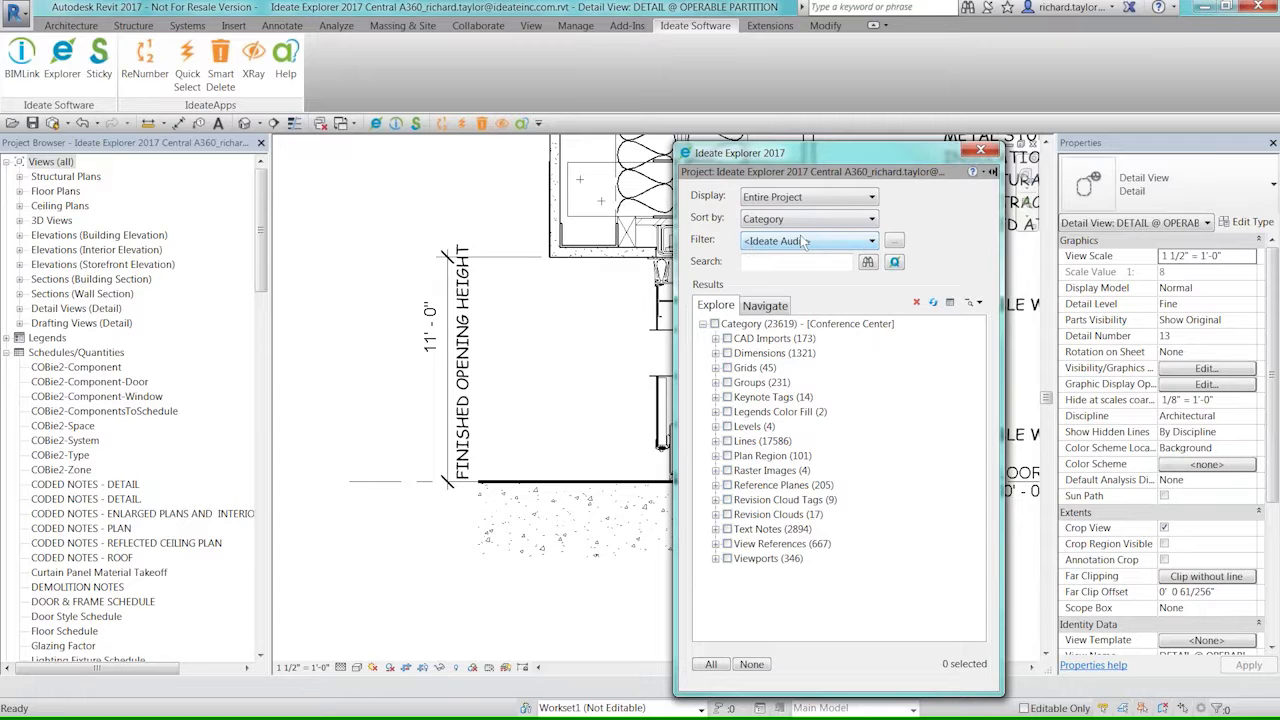
click(715, 397)
click(728, 412)
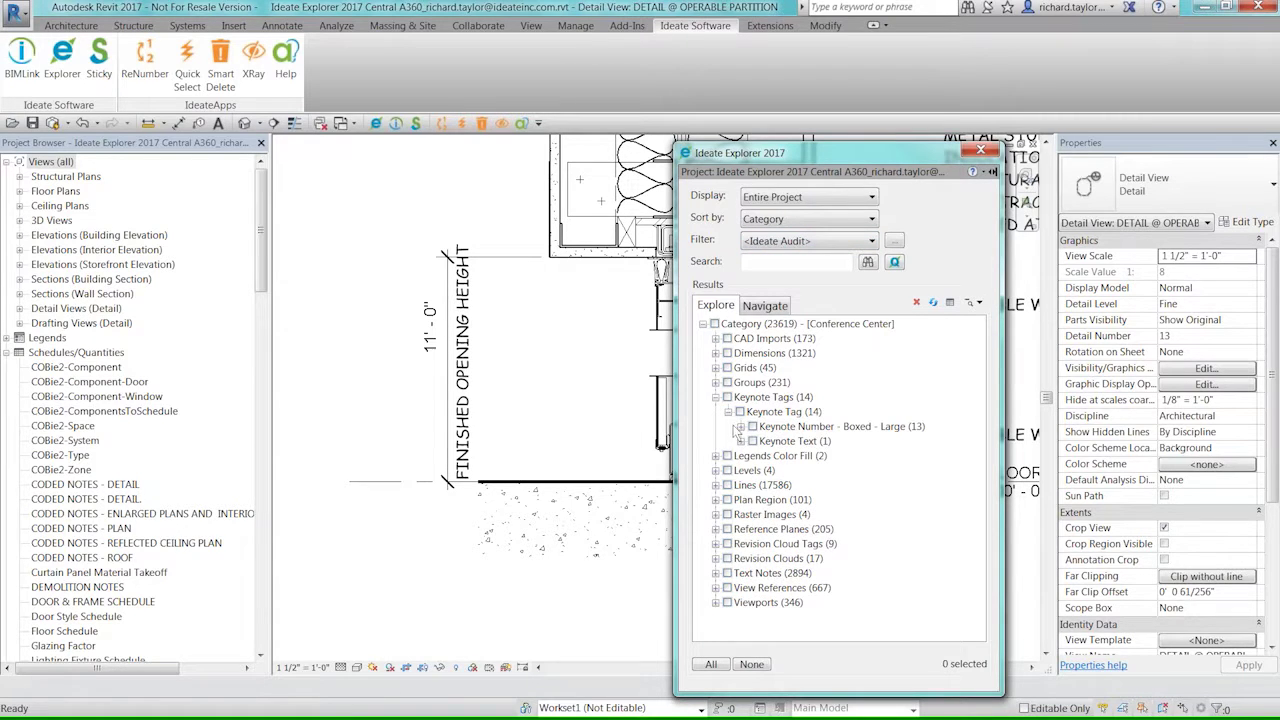
click(740, 441)
click(790, 455)
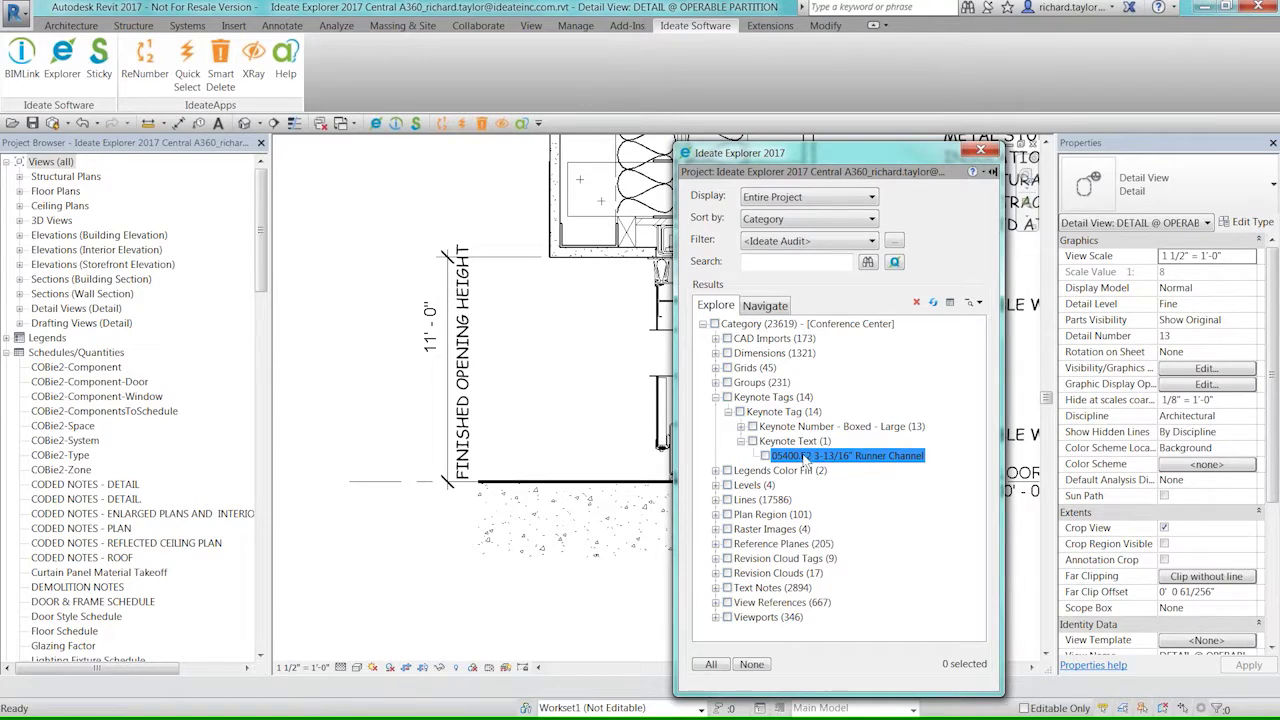
double_click(798, 457)
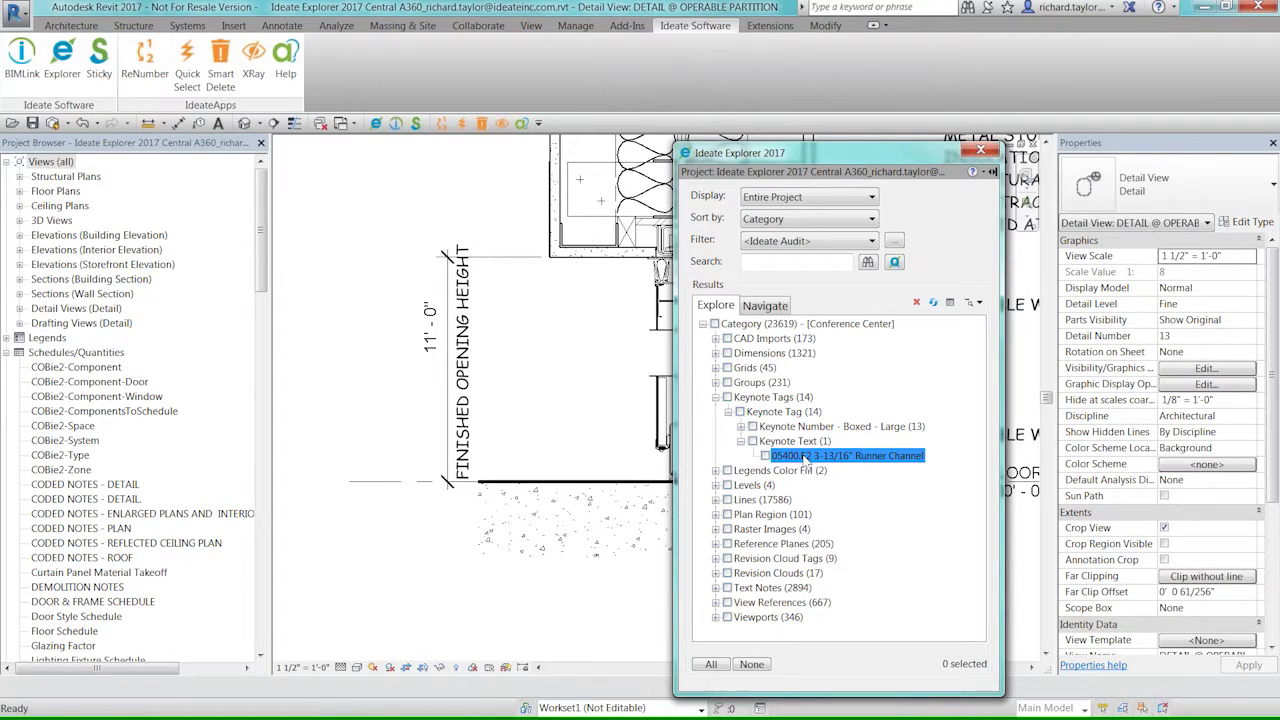
click(765, 456)
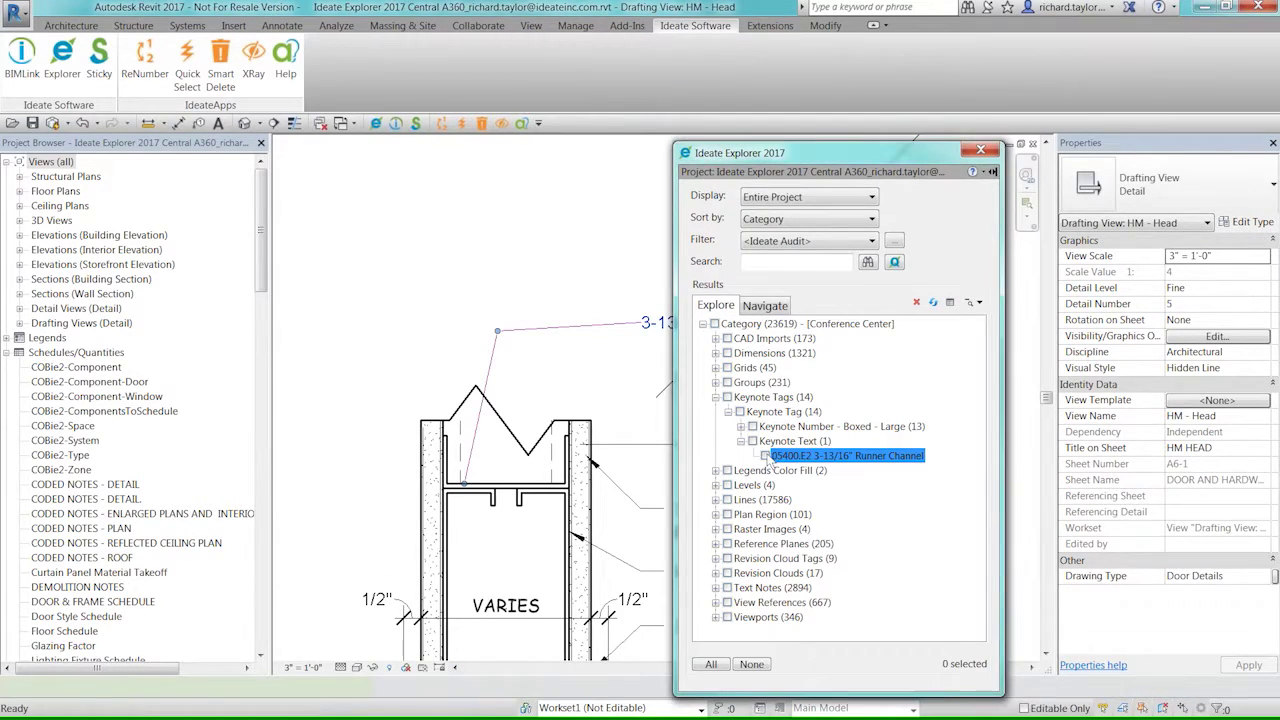
mouse_move(835, 168)
mouse_down()
mouse_move(968, 160)
mouse_move(833, 170)
mouse_up()
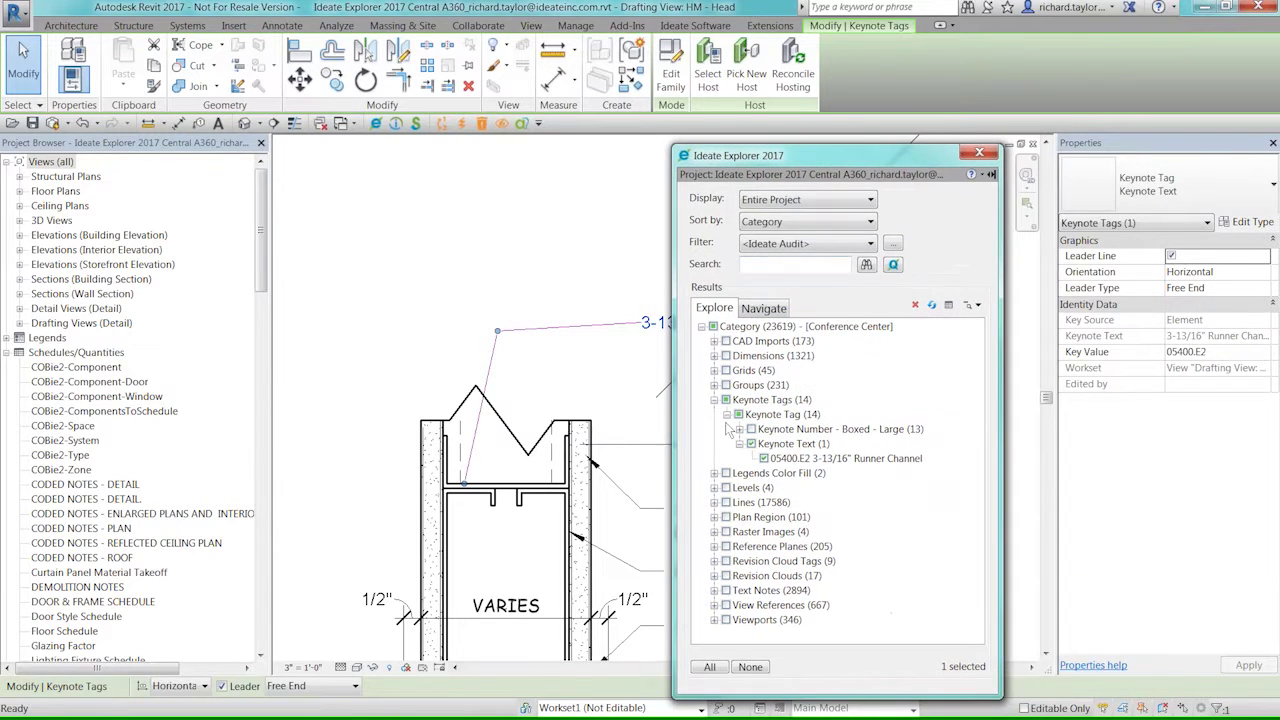
click(751, 667)
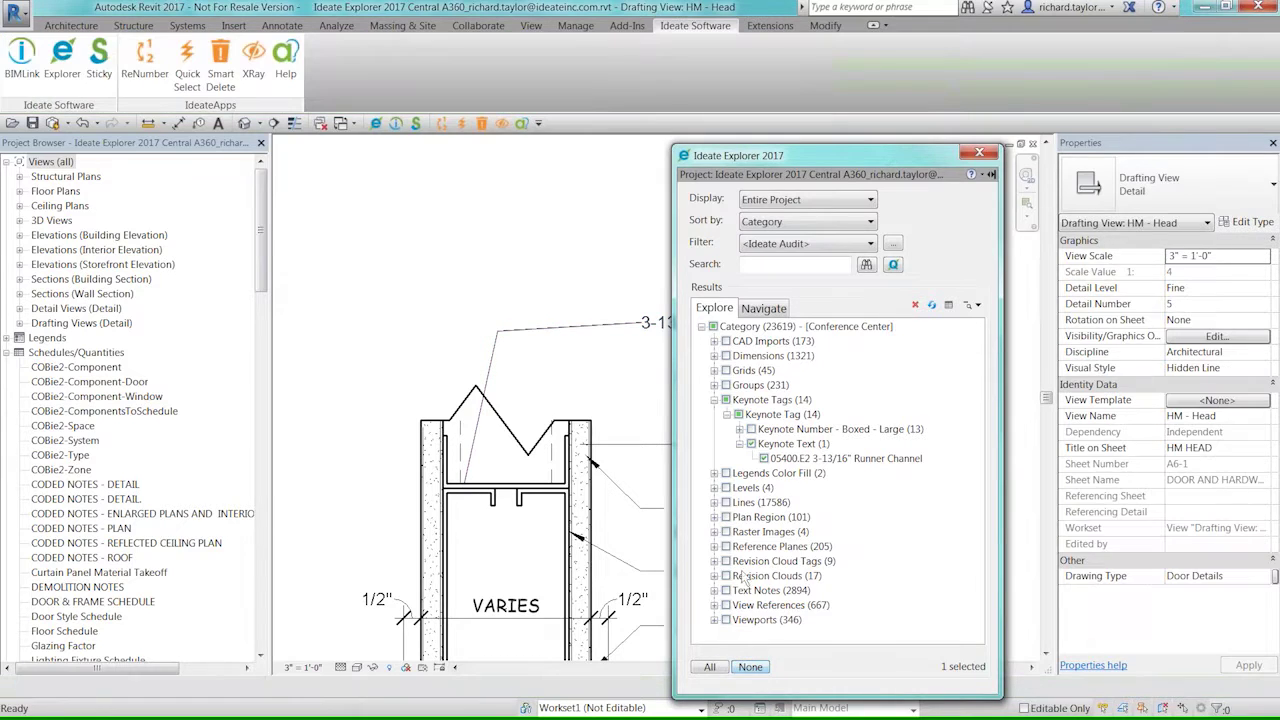
- Expand Revision Clouds to 5 - FC#4, locate its first instance in the floor plan, and select all clouds of that revision
click(714, 576)
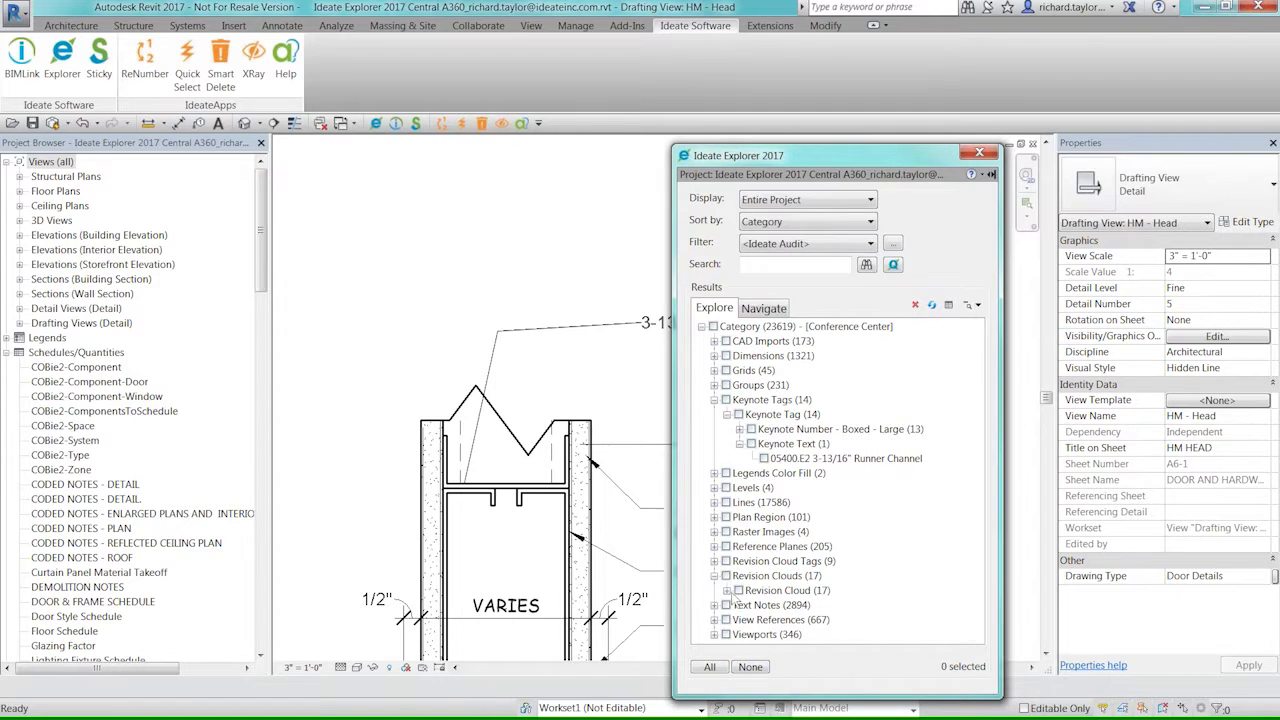
scroll(977, 497, down, 1)
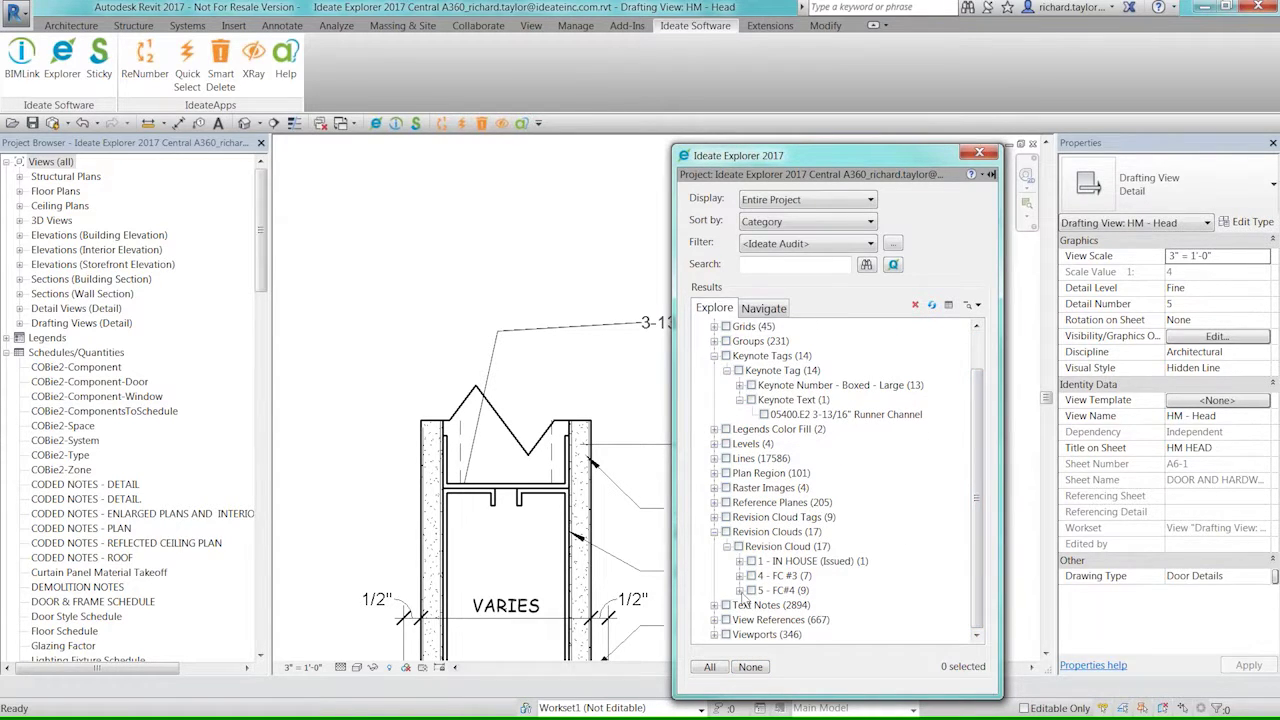
click(740, 591)
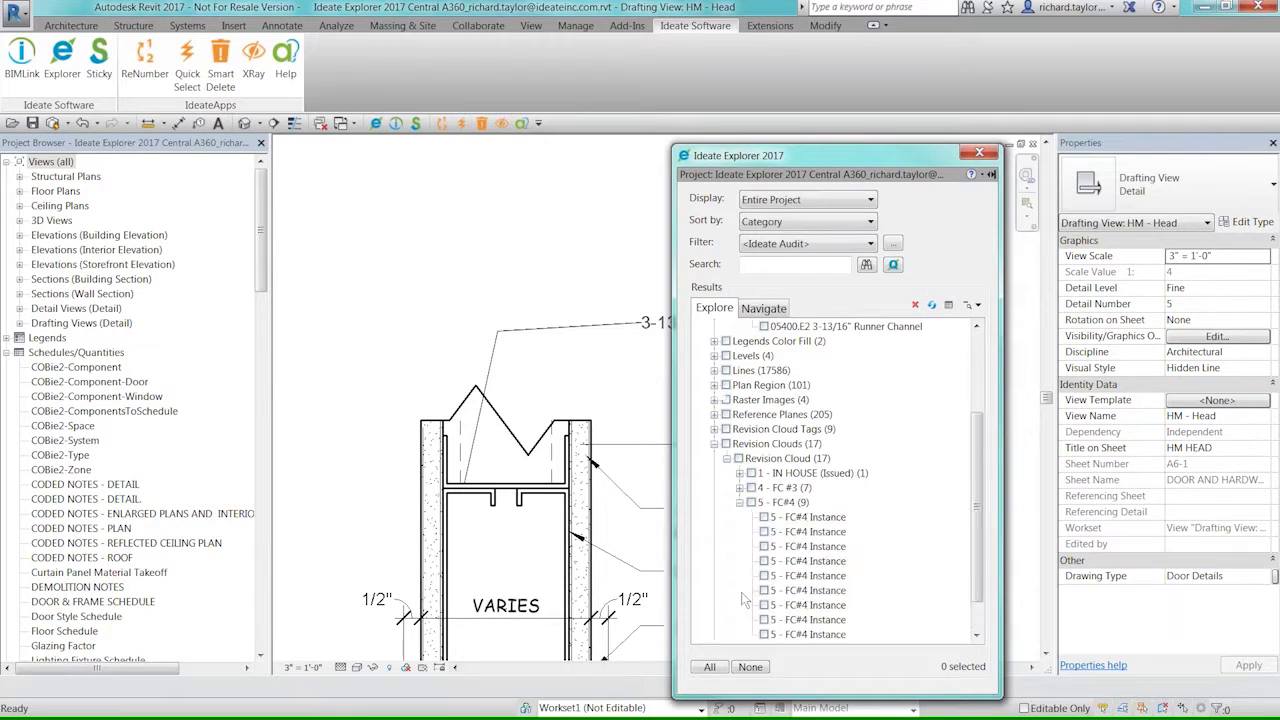
click(793, 533)
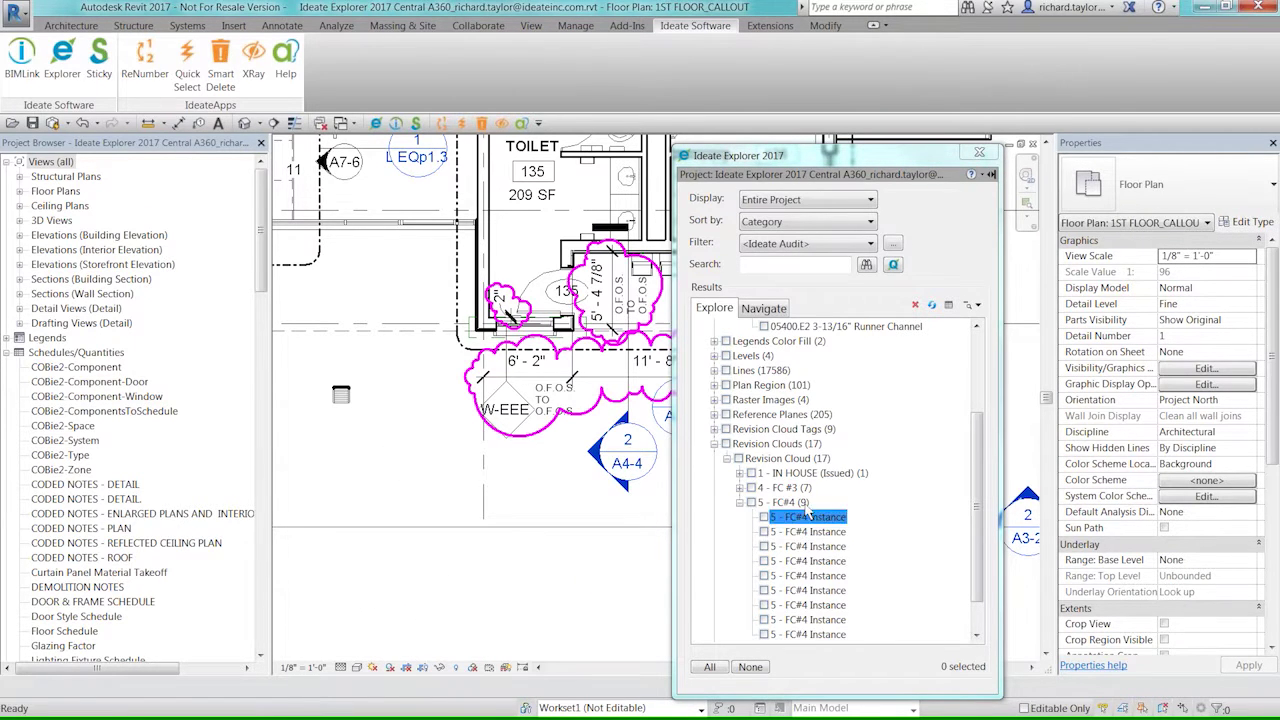
click(752, 502)
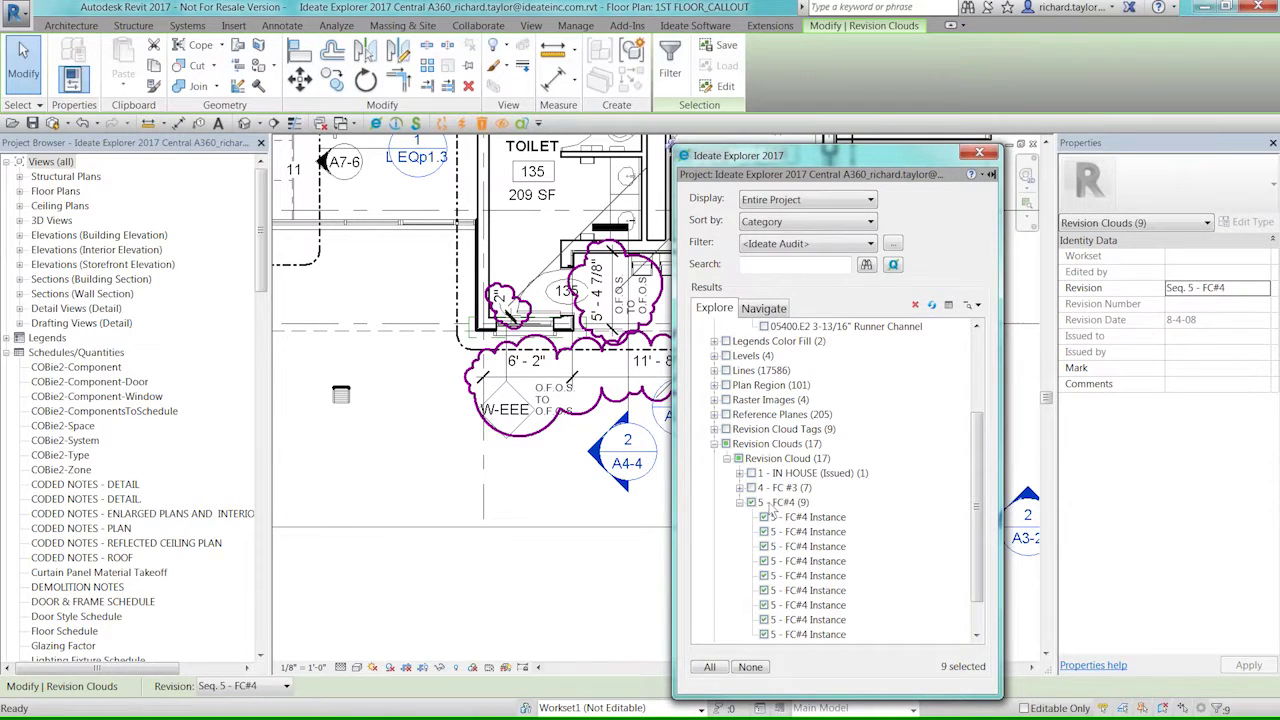
- Open the Detail View of the selected 5 - FC#4 revision clouds, widen it to read the Workset column, close it, and clear the selection
right_click(771, 508)
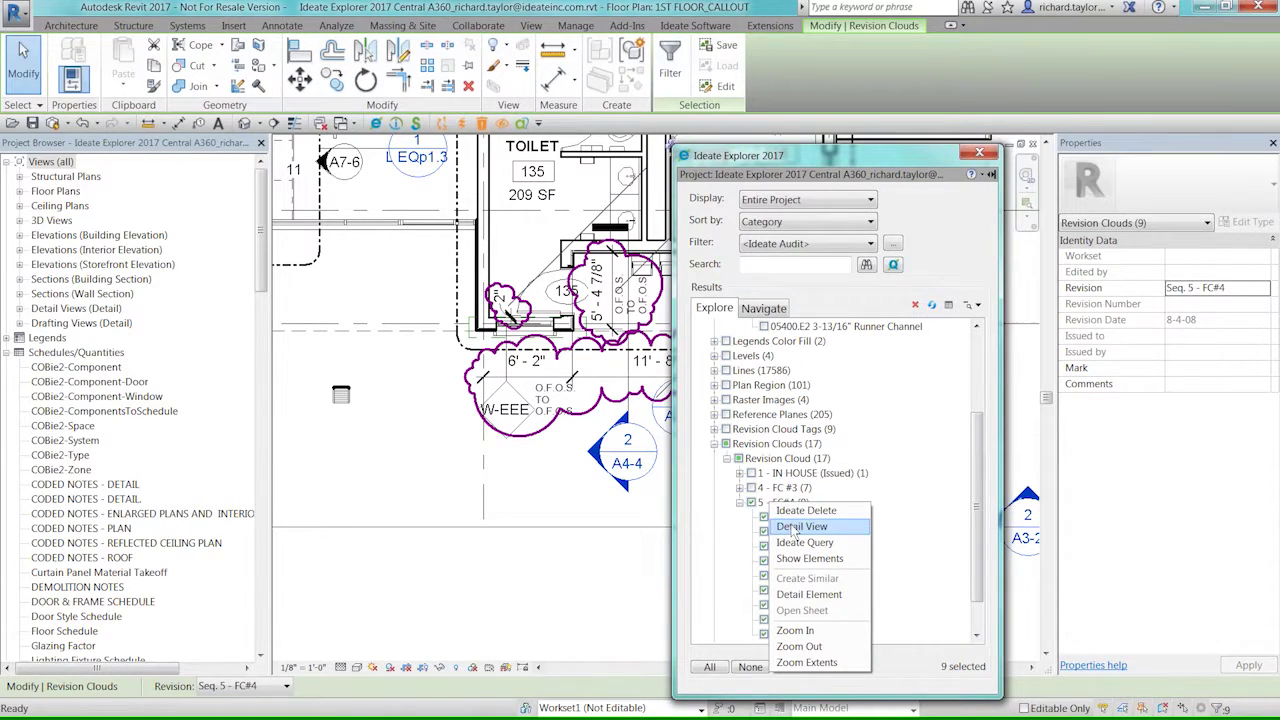
click(801, 526)
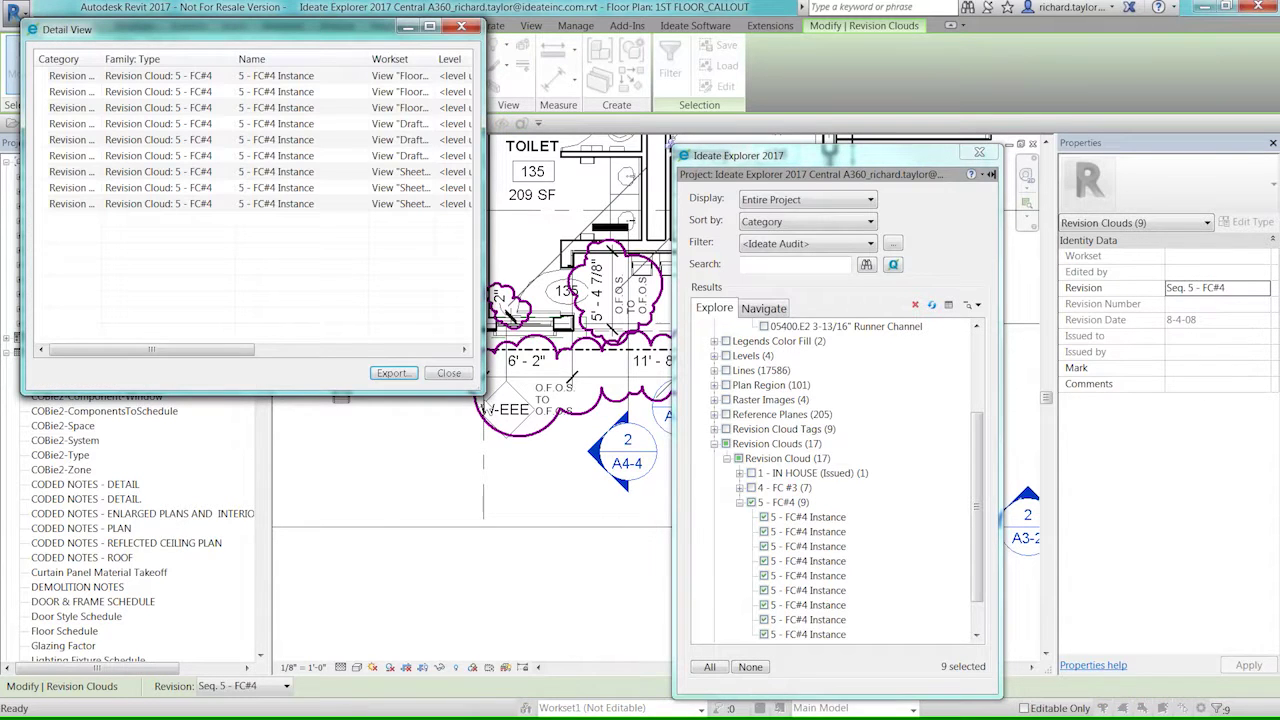
drag(484, 393, 1057, 381)
drag(436, 59, 675, 86)
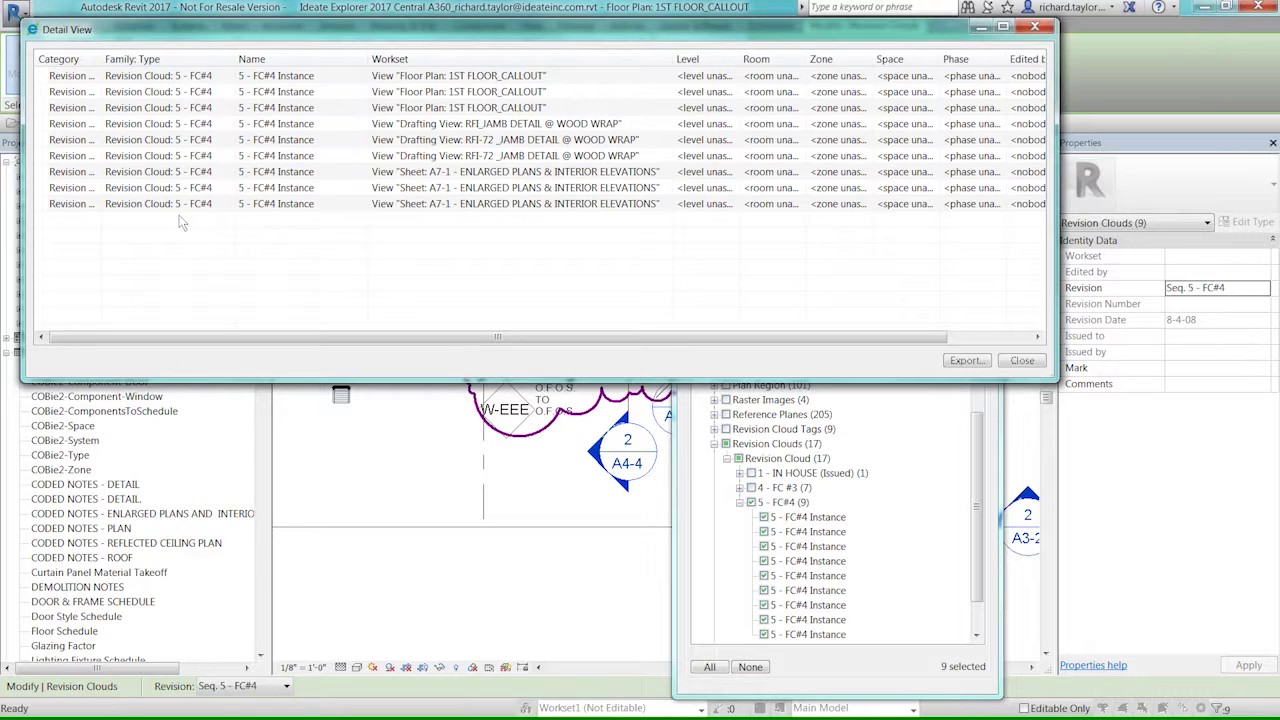
click(1036, 27)
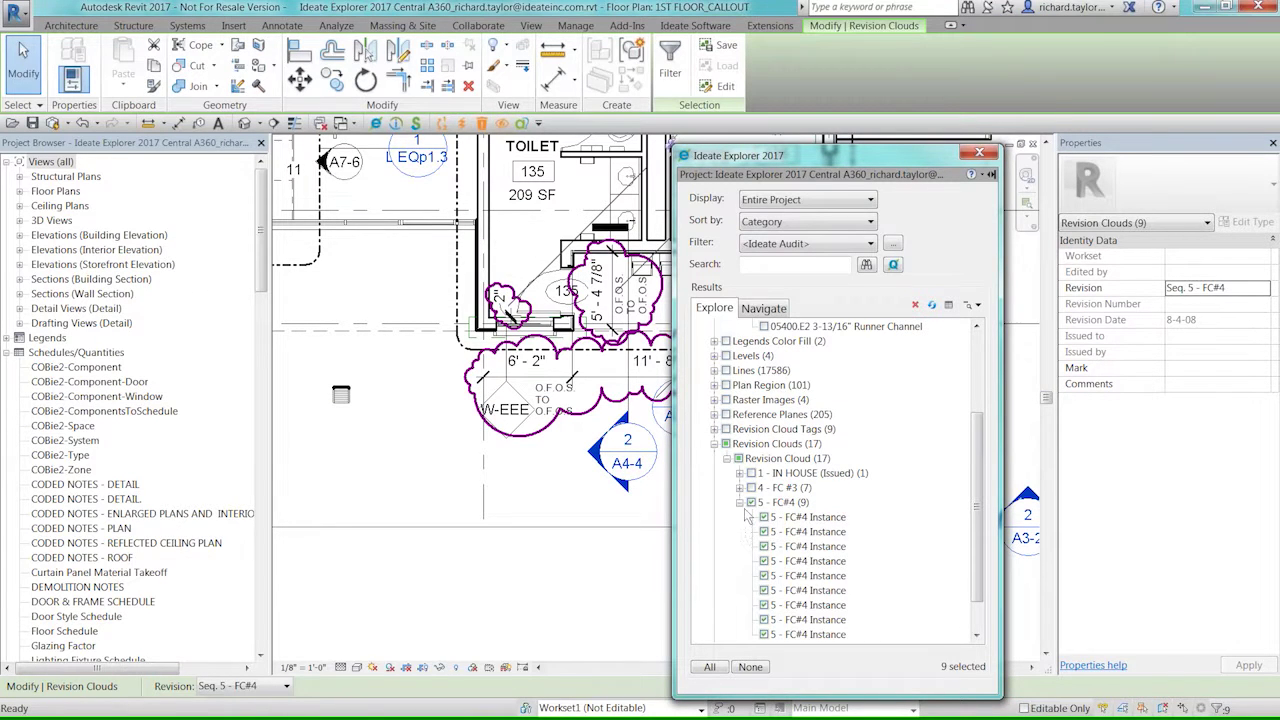
click(750, 666)
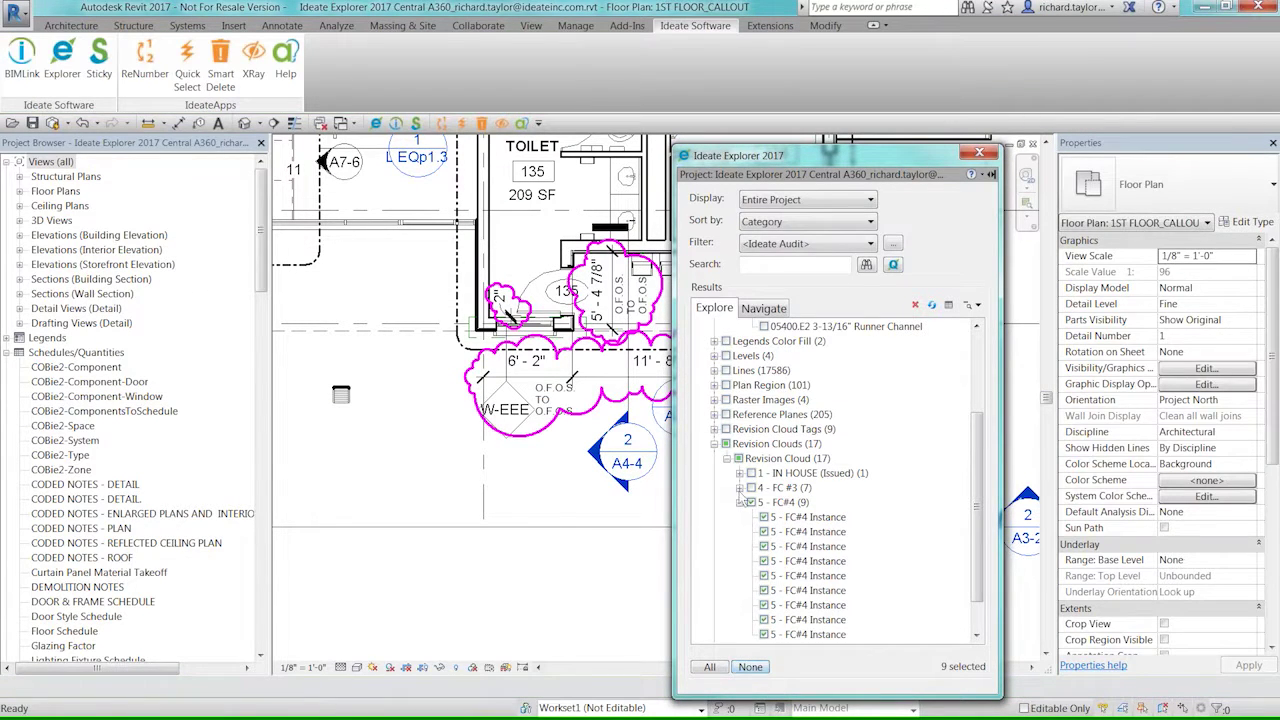
- Expand the 4 - FC #3 revision clouds and locate one of their instances on its sheet
click(739, 487)
click(799, 532)
double_click(799, 532)
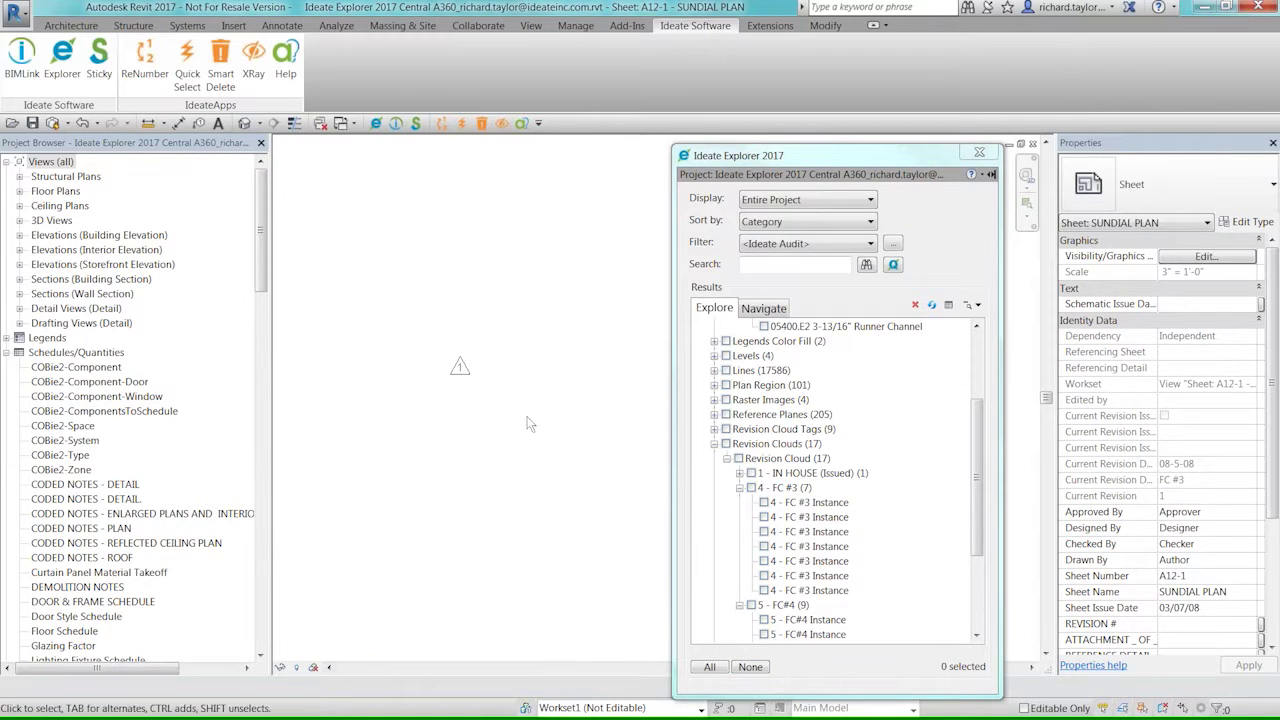
click(763, 503)
double_click(763, 503)
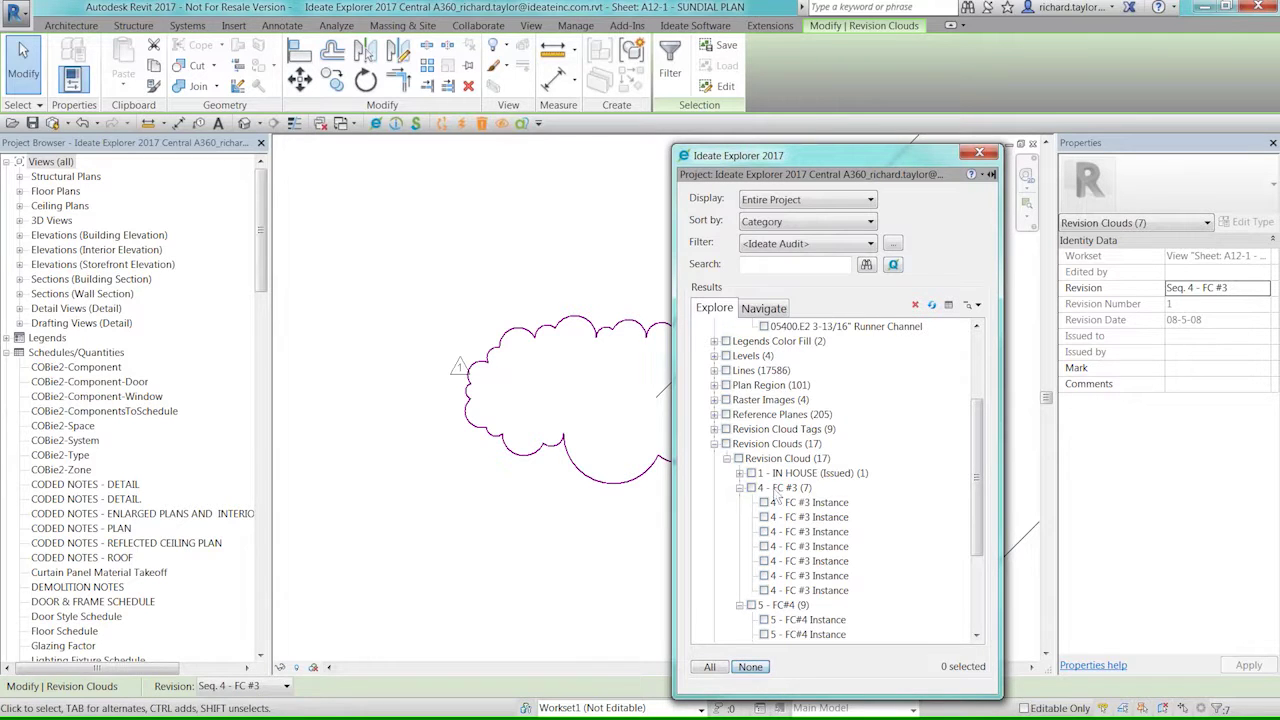
- Select all 4 - FC #3 clouds, review their full Workset entries in the Detail View, close it, and clear the selection
click(751, 488)
right_click(777, 497)
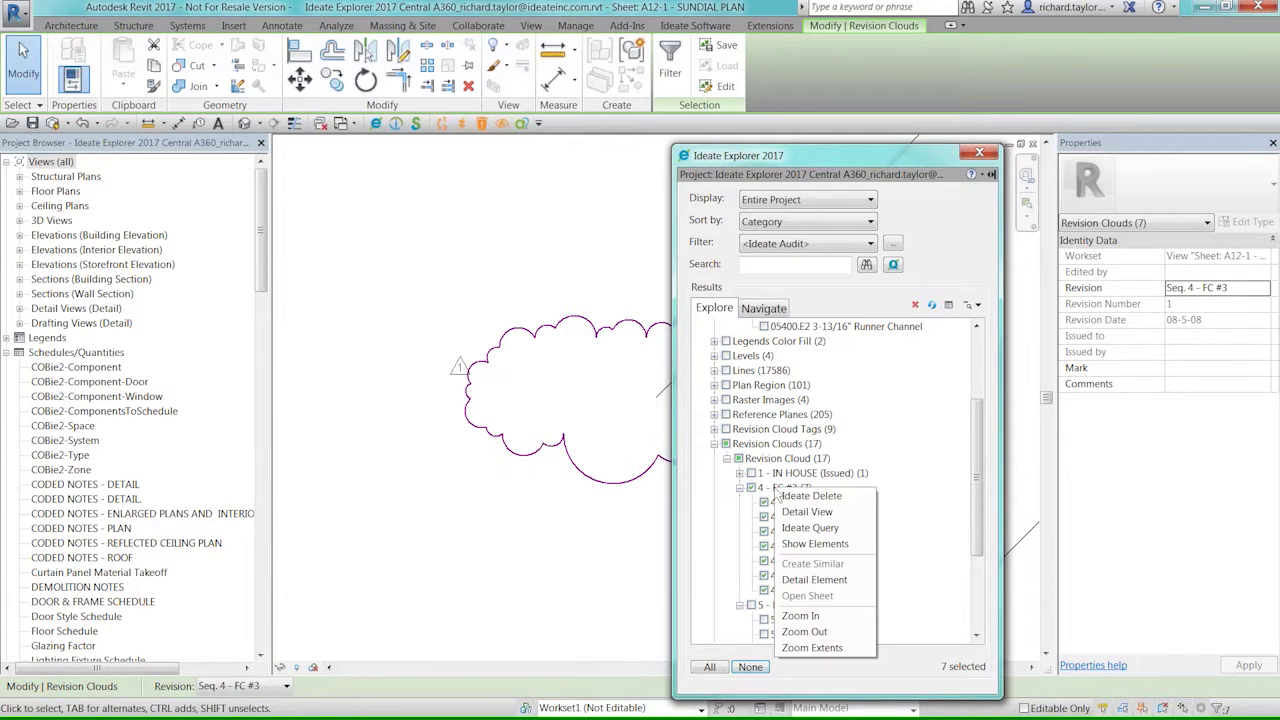
click(800, 516)
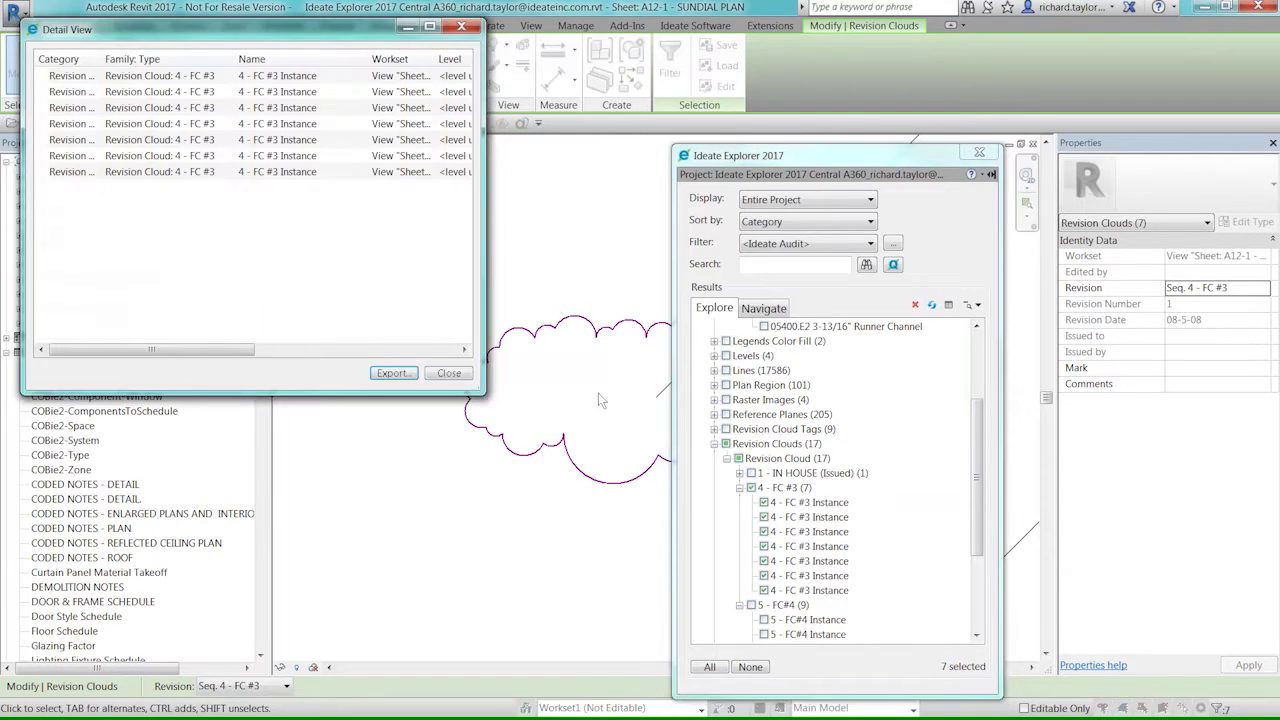
drag(487, 395, 846, 368)
drag(442, 60, 480, 60)
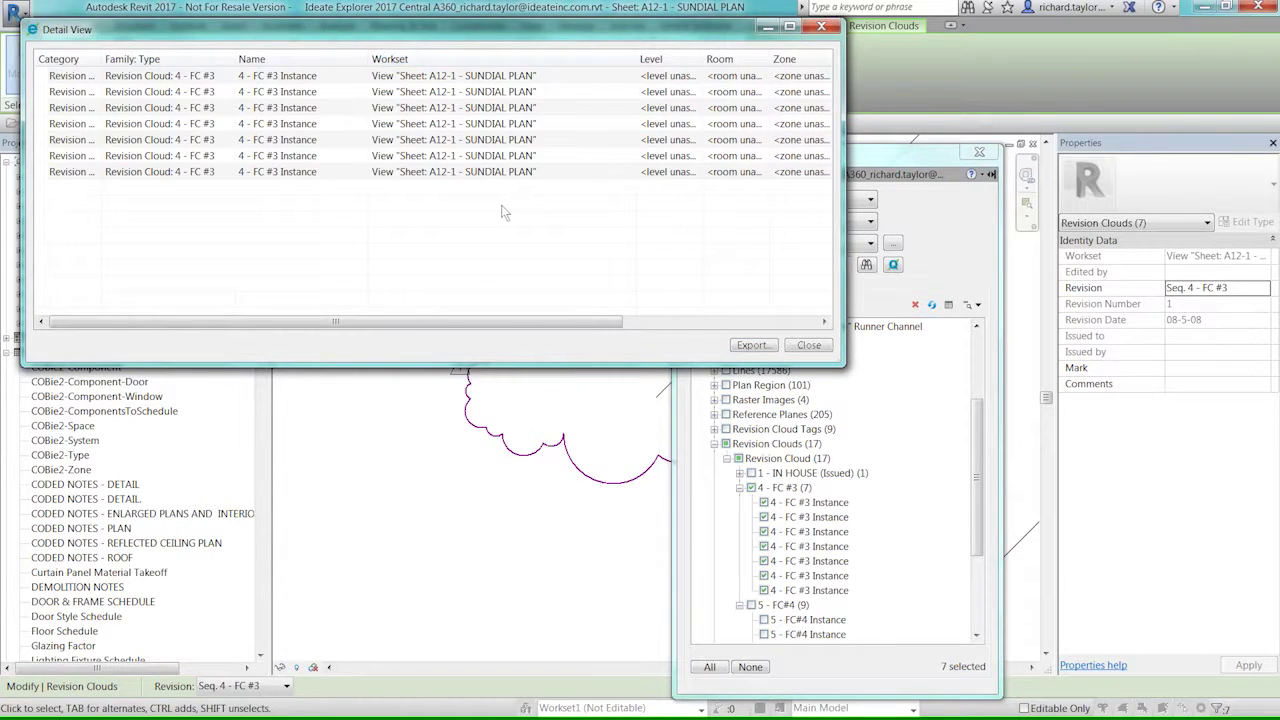
click(818, 32)
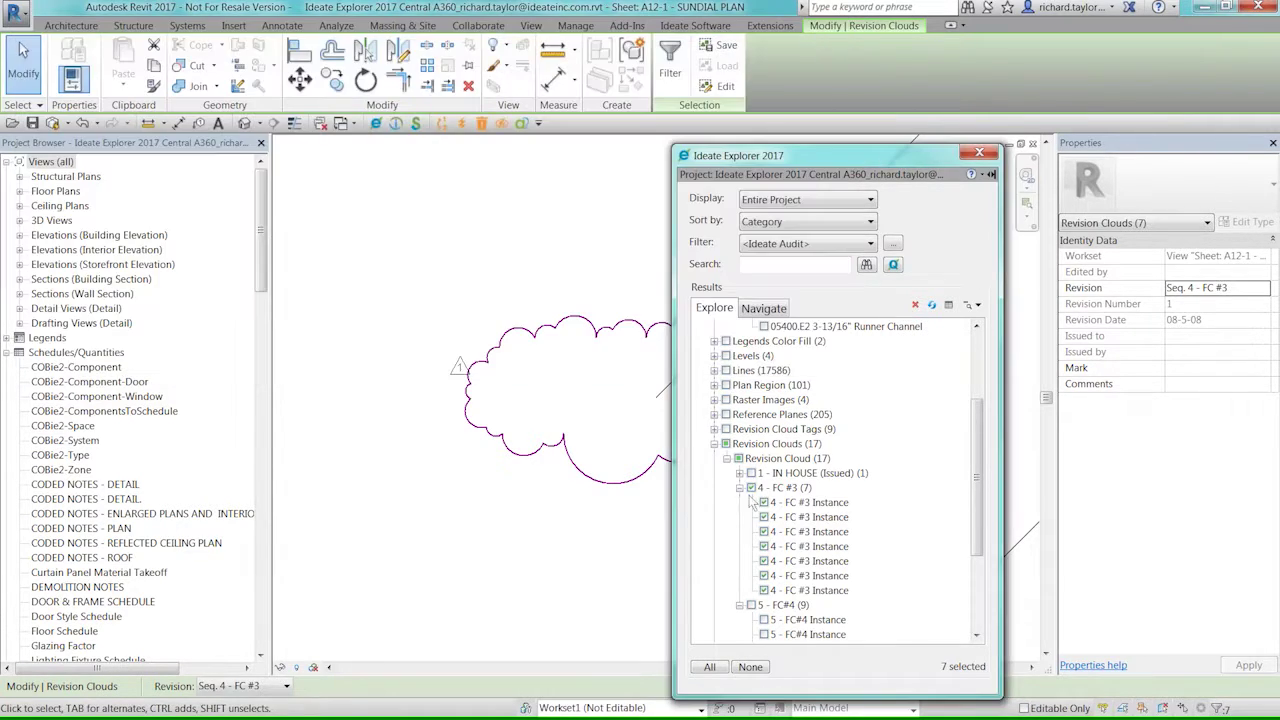
click(752, 667)
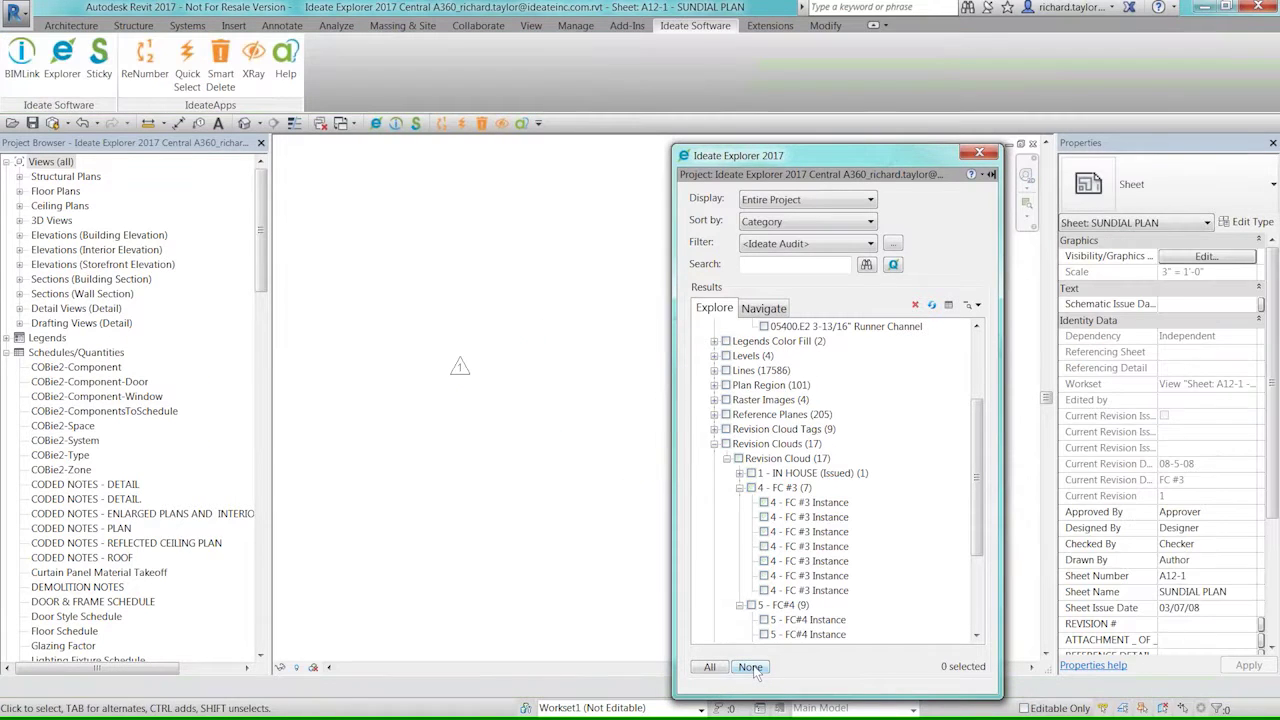
- Delete all 4 - FC #3 revision clouds from the project and expand Revision Clouds to list the remaining revisions
click(751, 488)
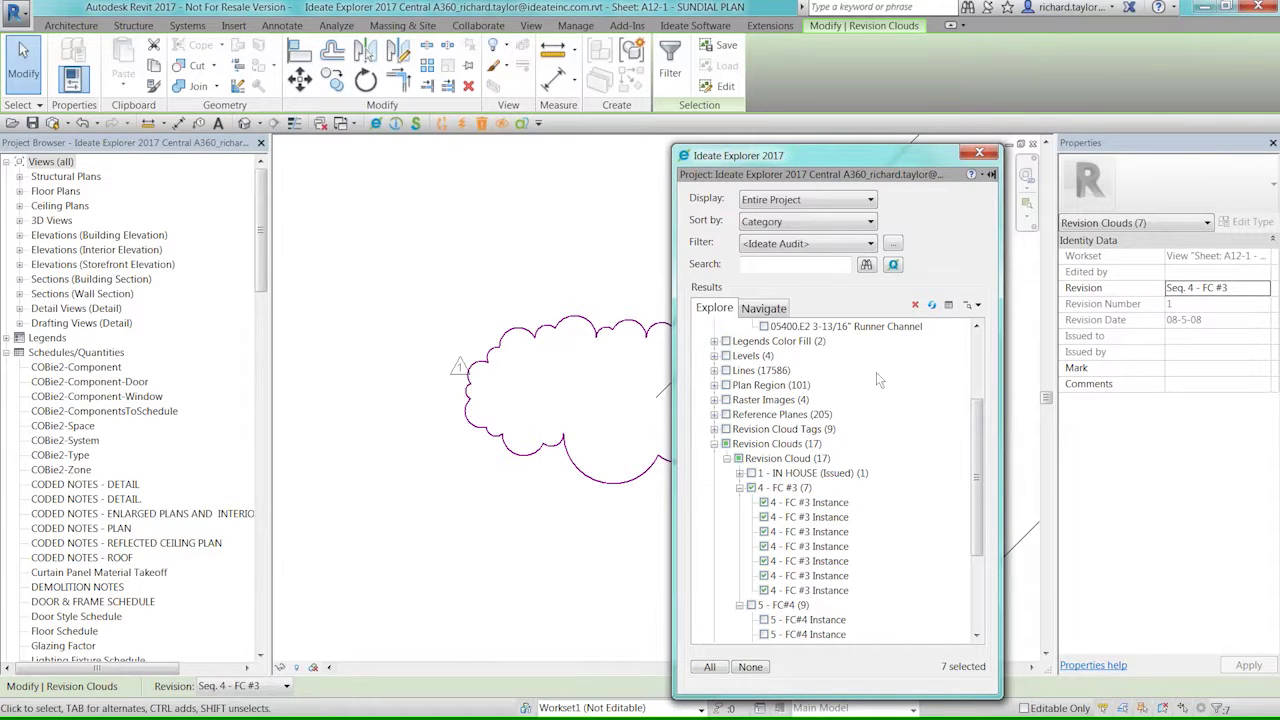
click(915, 305)
drag(815, 207, 675, 197)
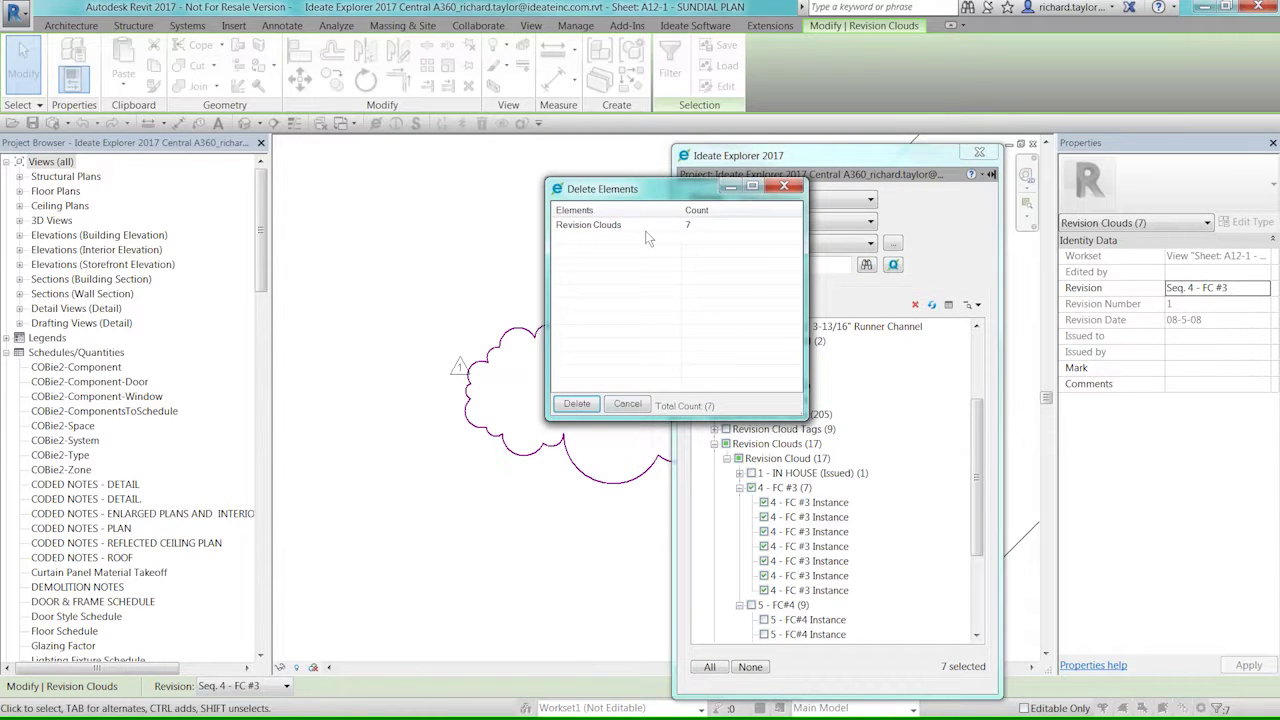
click(578, 404)
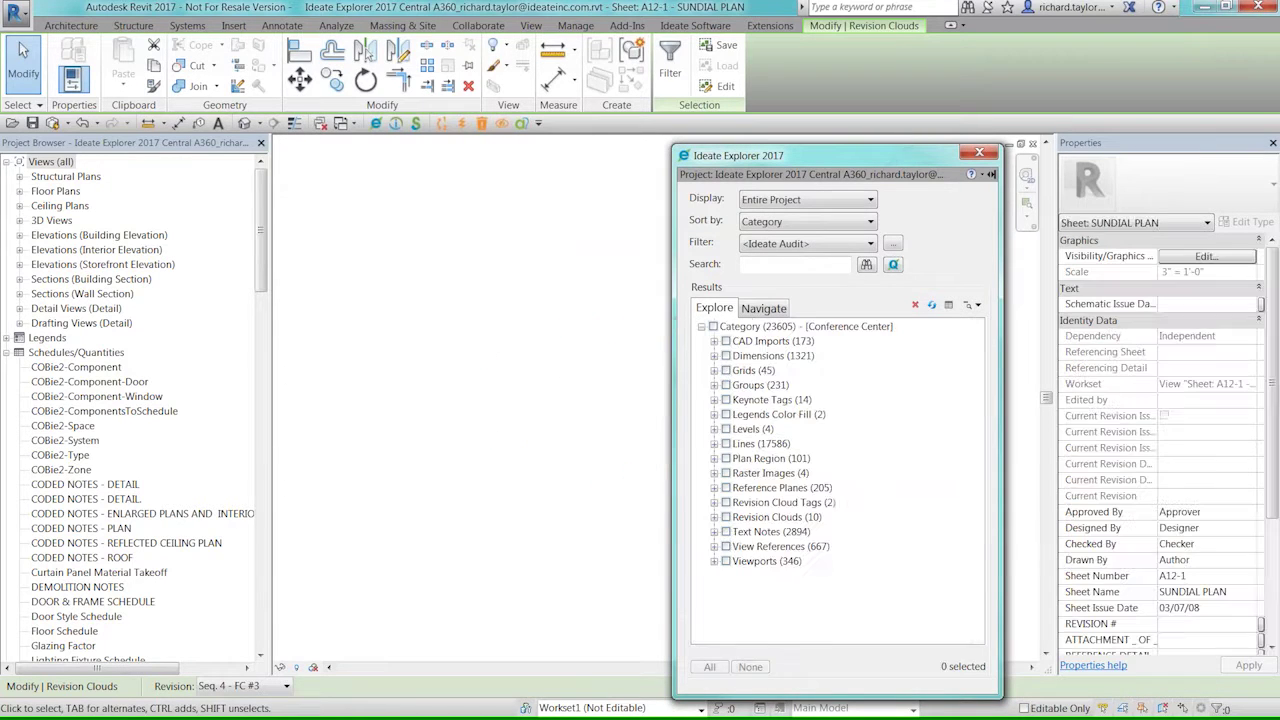
click(714, 517)
click(727, 531)
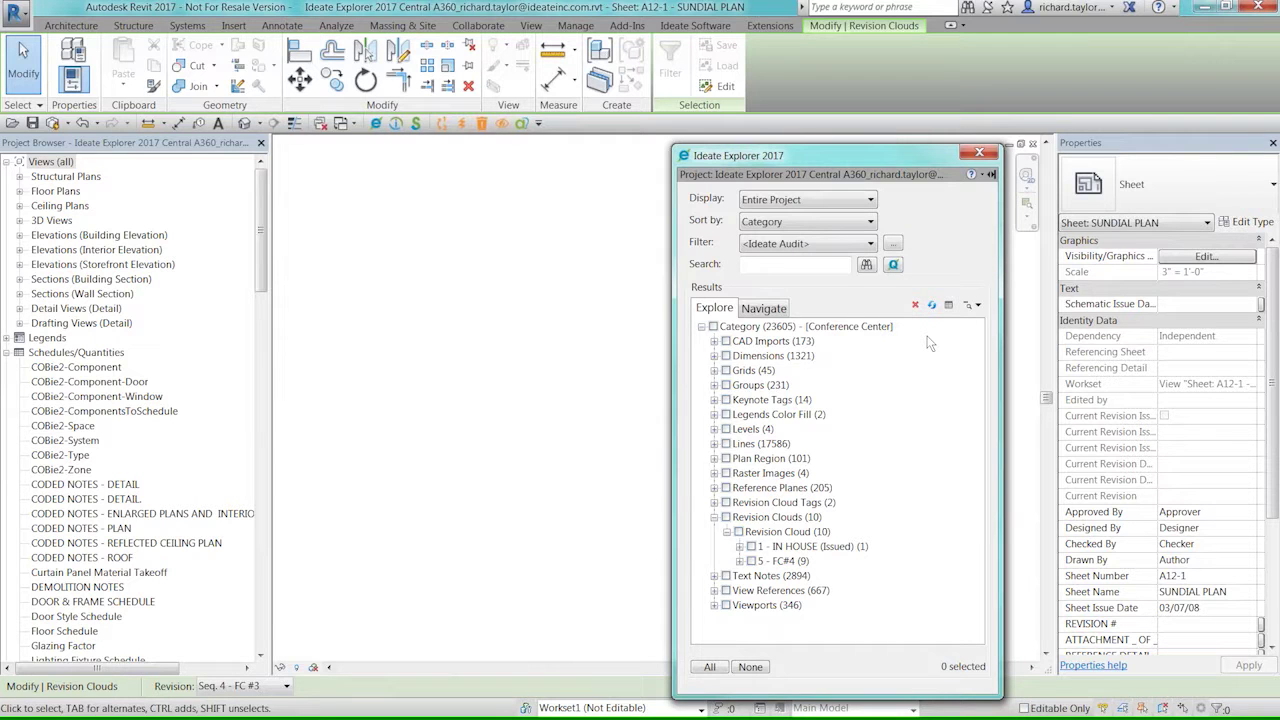
- Switch to the presentation, advance past the Audit Keynotes and Revisions slide, and return to Revit
key(alt+Tab)
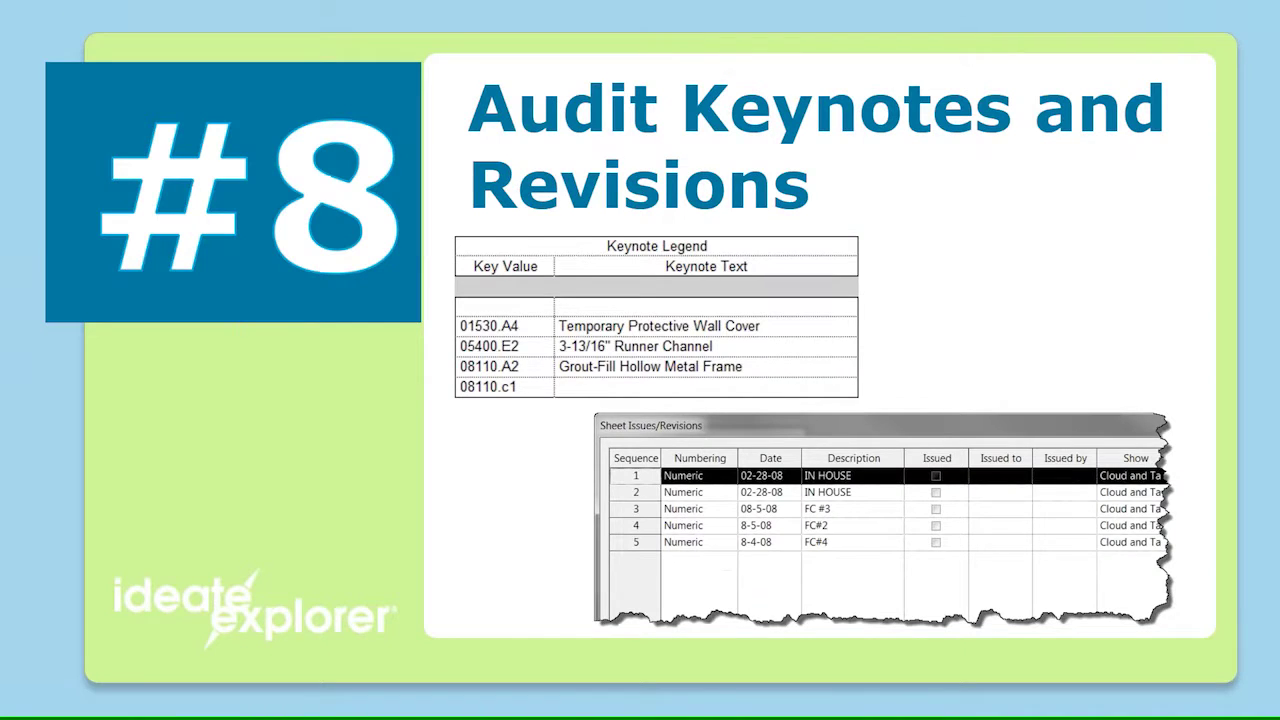
key(Right)
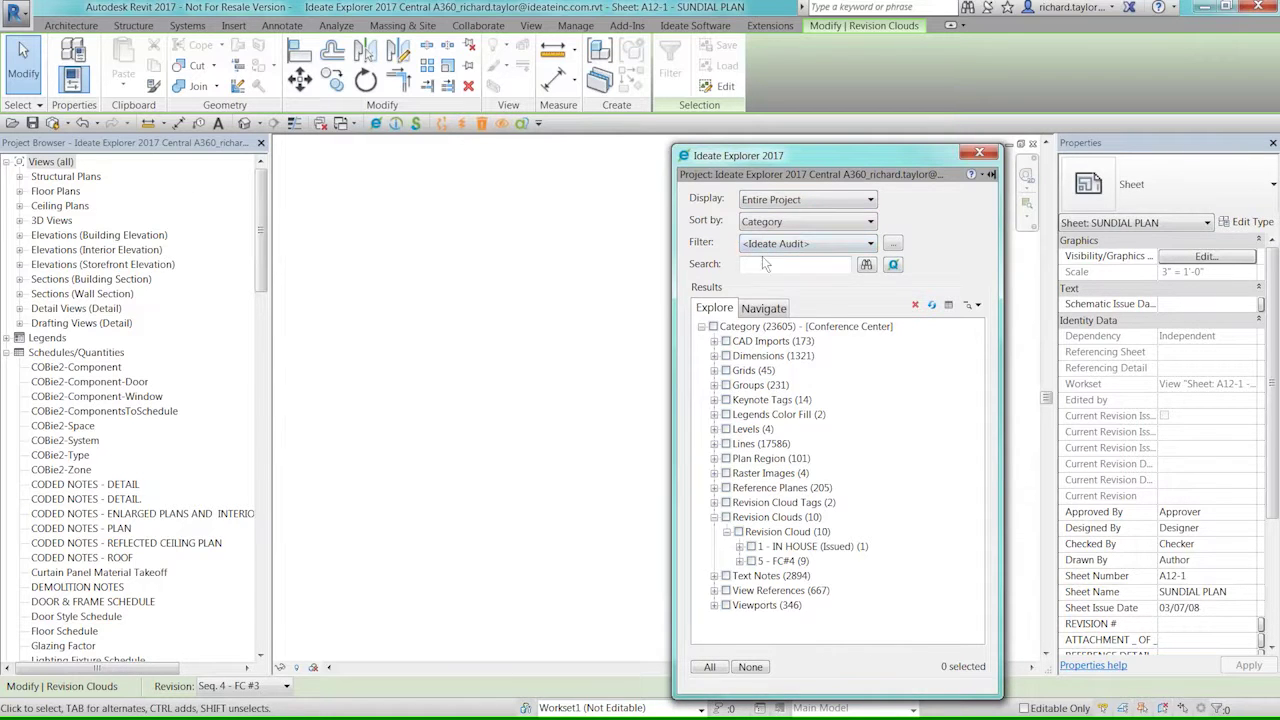
- Collapse Revision Clouds and expand Text Notes to review the text types used in the project
click(714, 517)
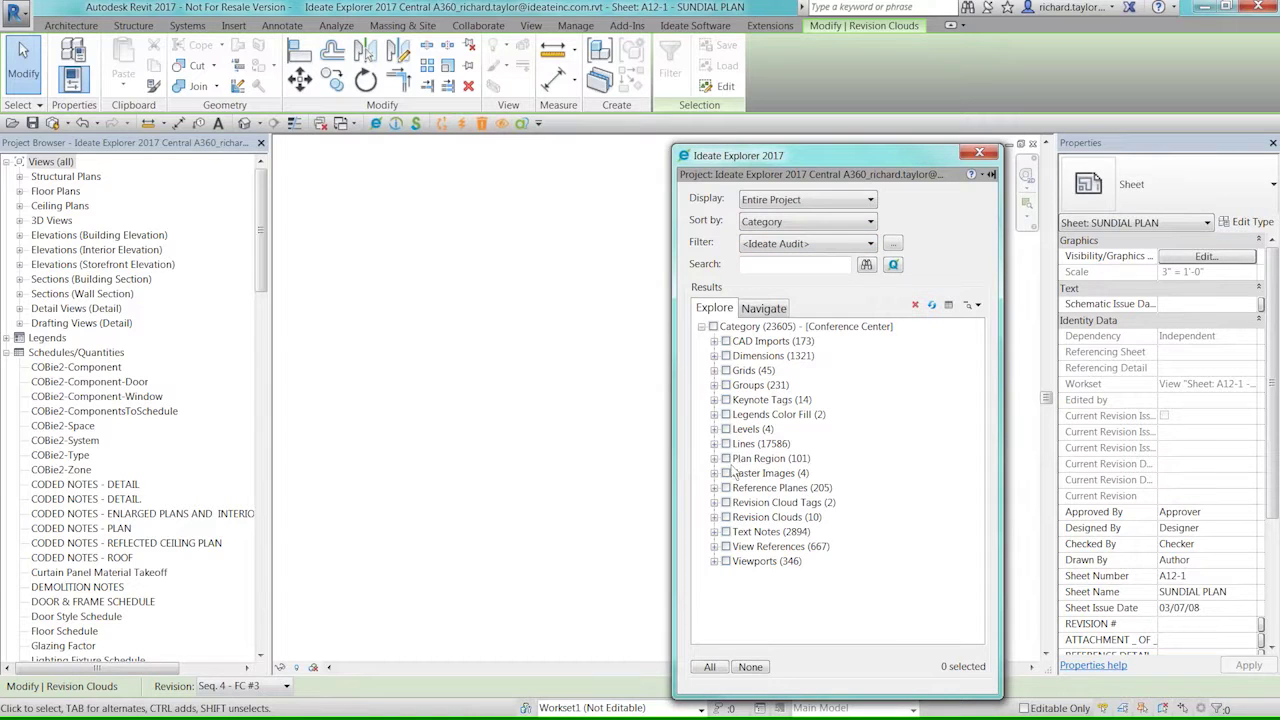
click(714, 532)
click(726, 546)
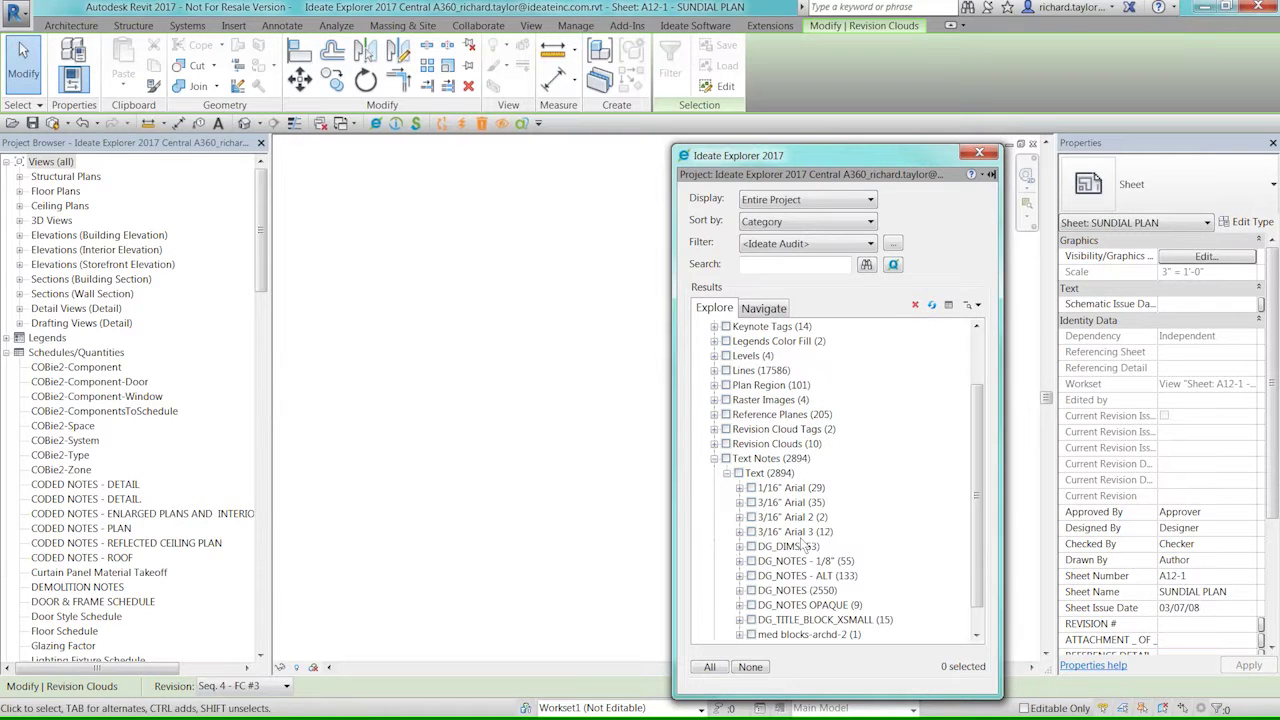
scroll(982, 449, down, 2)
scroll(975, 459, down, 1)
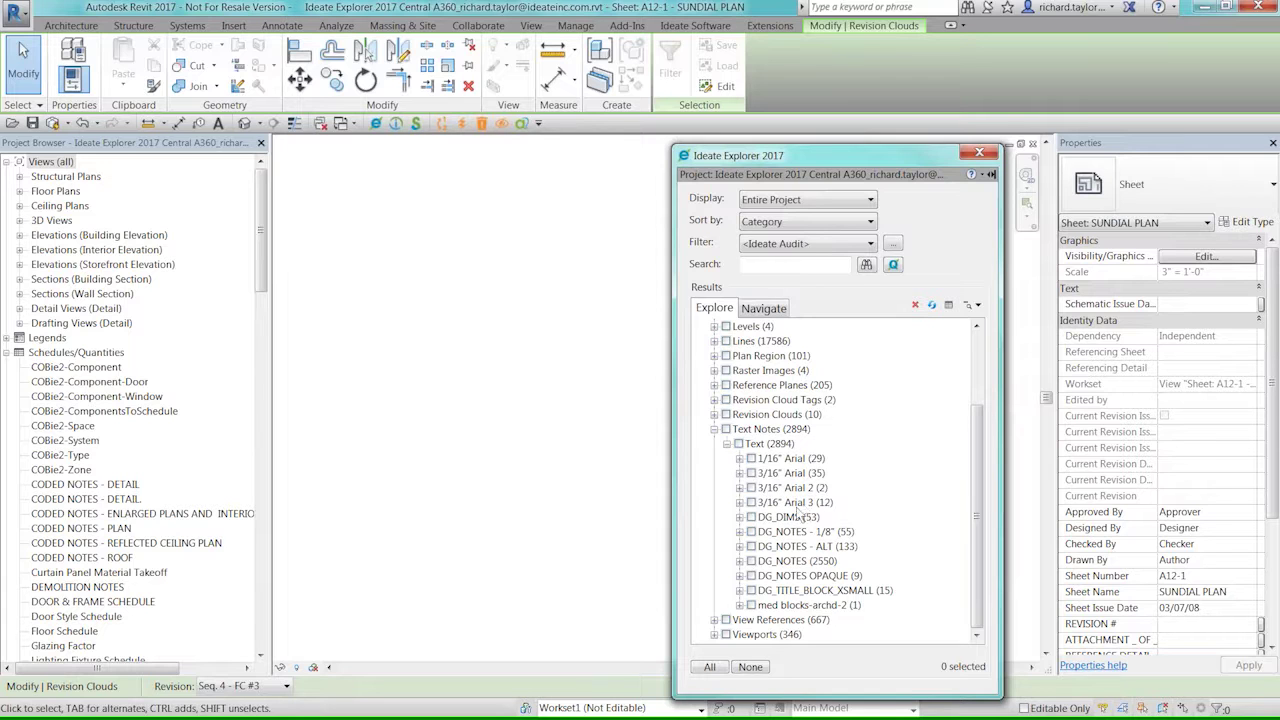
- Expand the 3/16" Arial 3 text type, locate an ACCESS TO VIEW: 100% note in its floor plan, and collapse the type again
click(740, 503)
click(818, 531)
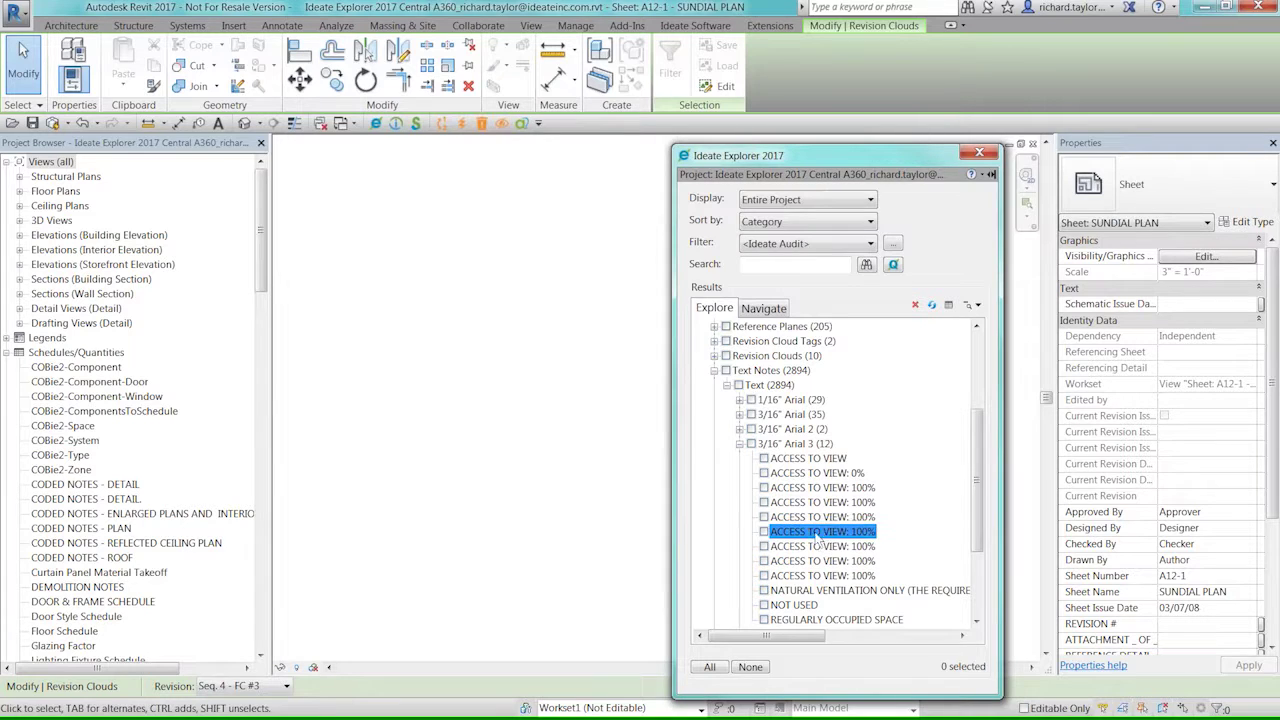
click(797, 518)
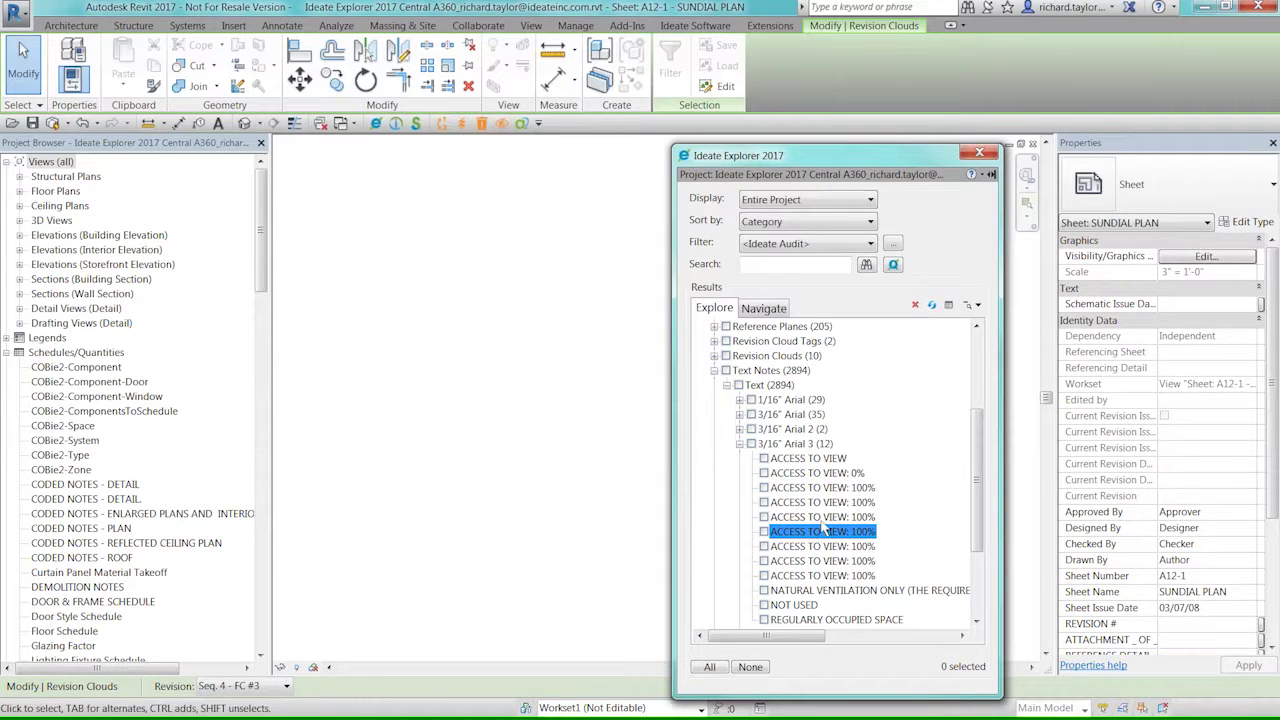
click(766, 459)
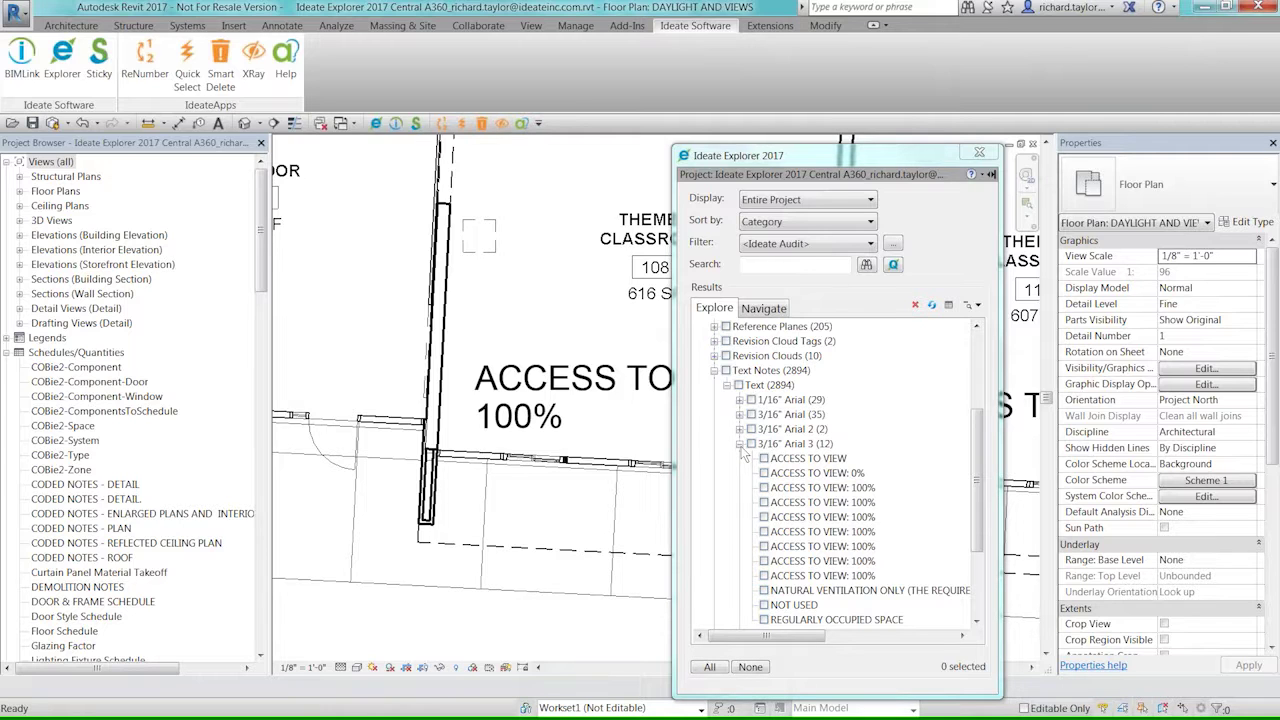
click(740, 444)
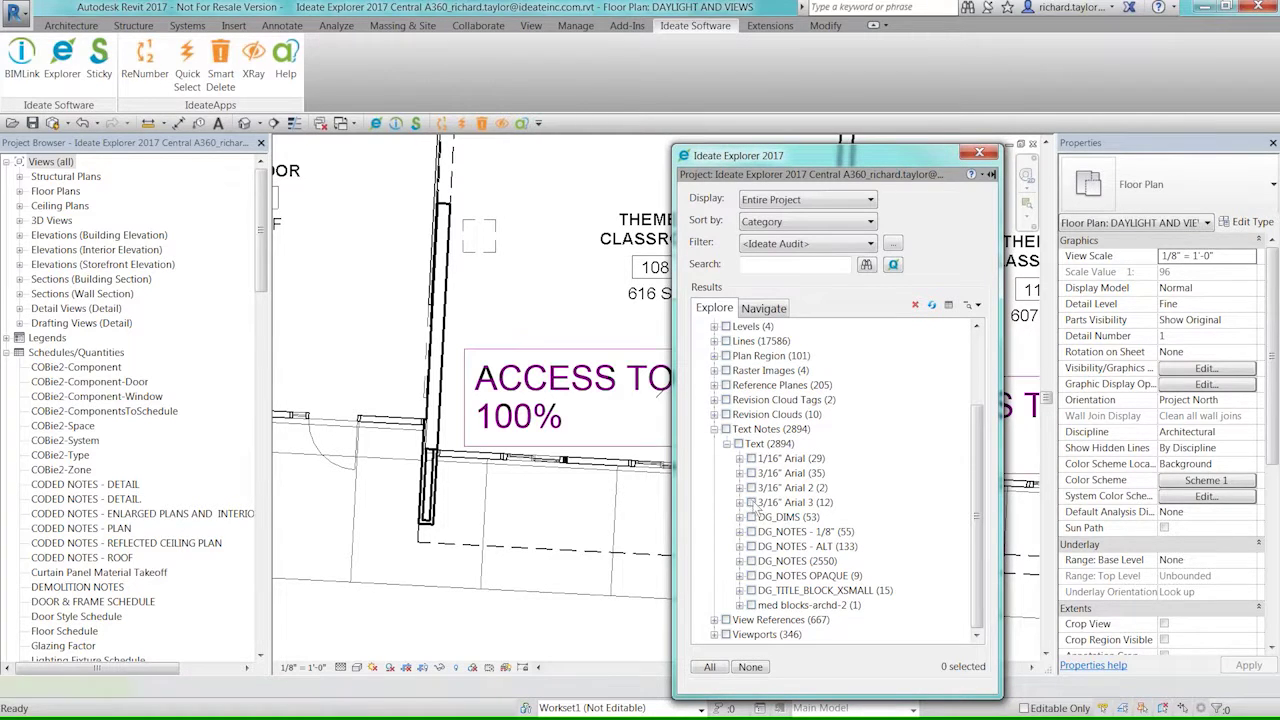
- Select all text notes of the types 3/16" Arial 3 and 3/16" Arial 2
click(751, 502)
click(751, 487)
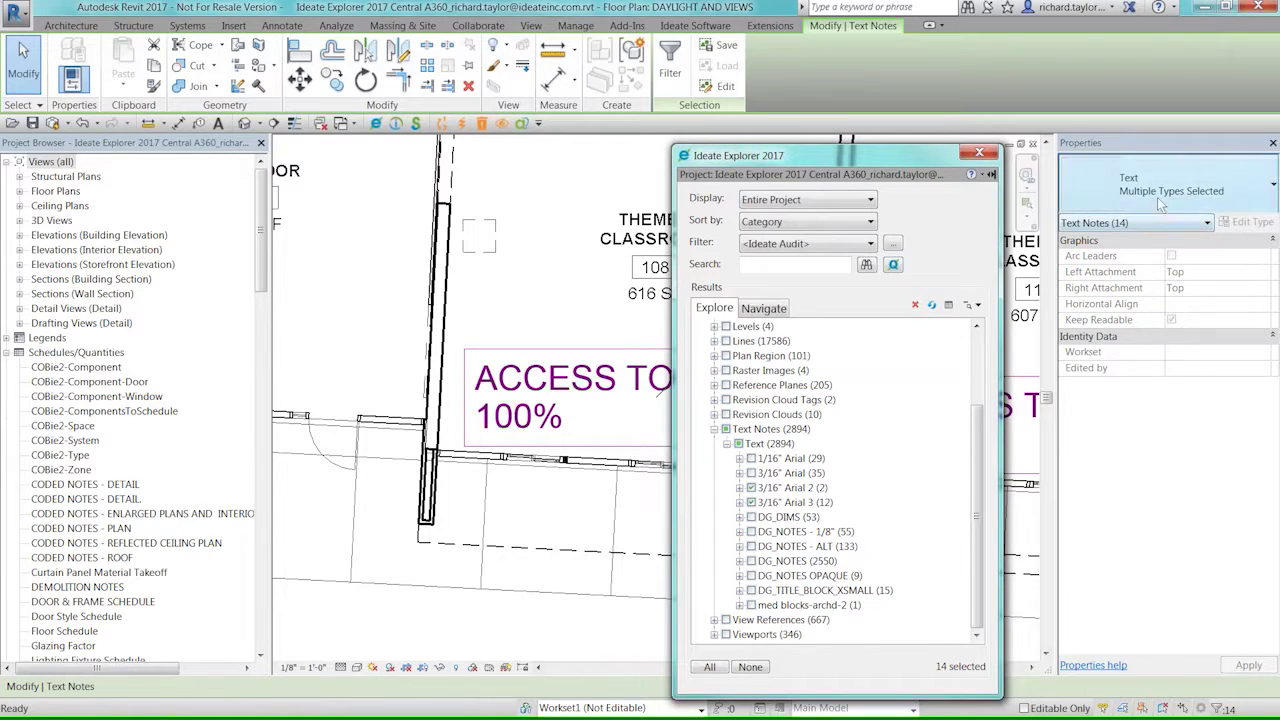
- Change the selected 3/16" Arial 2 and 3/16" Arial 3 text notes to the 3/16" Arial type, and clear the selection
click(1162, 199)
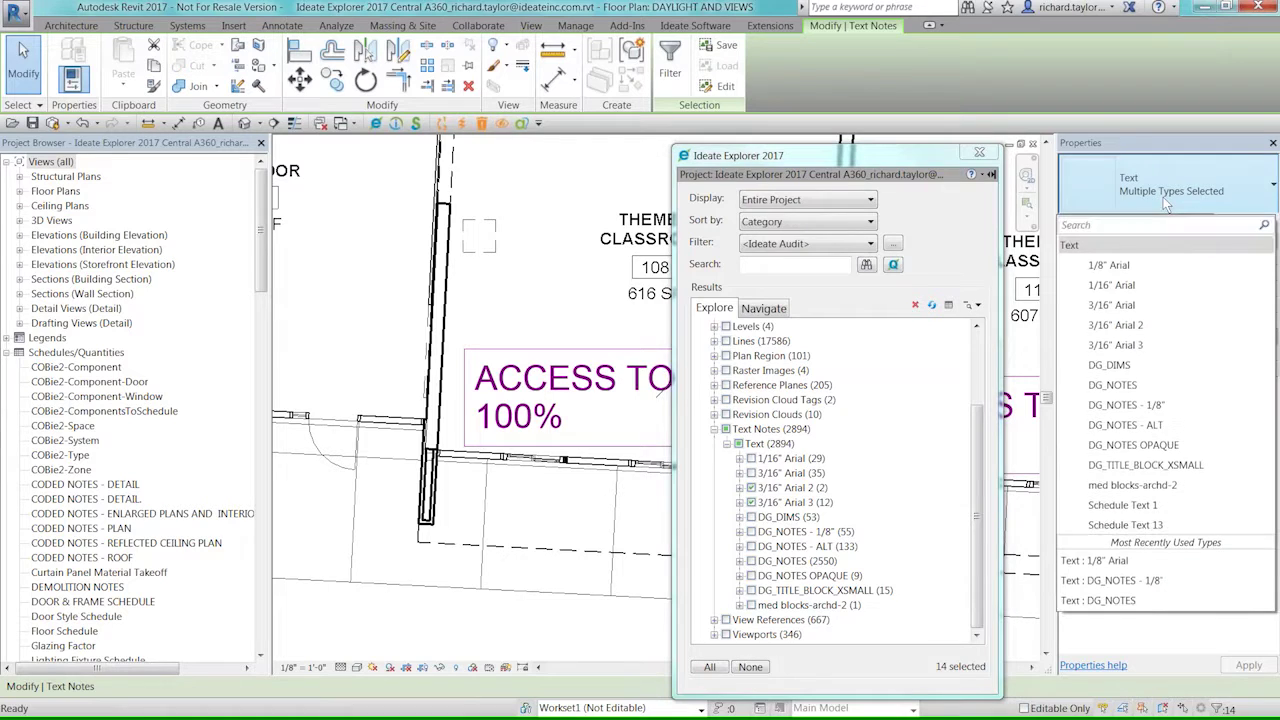
click(1130, 305)
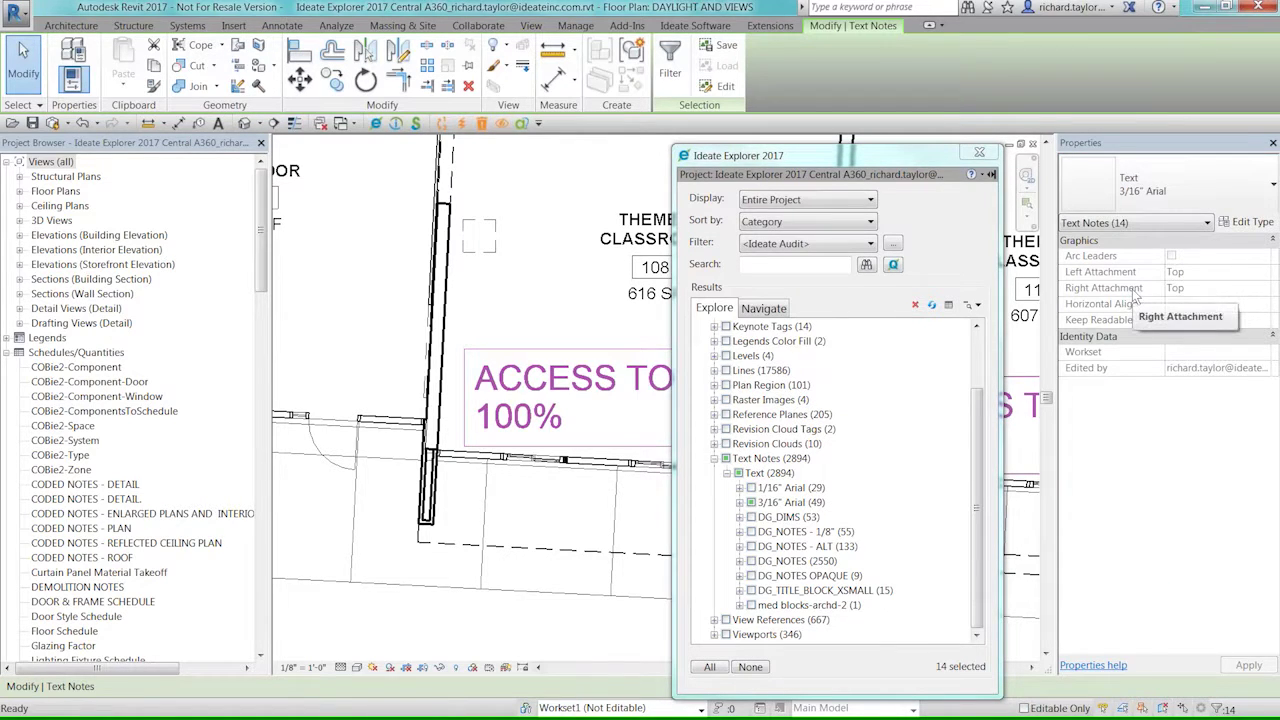
click(751, 502)
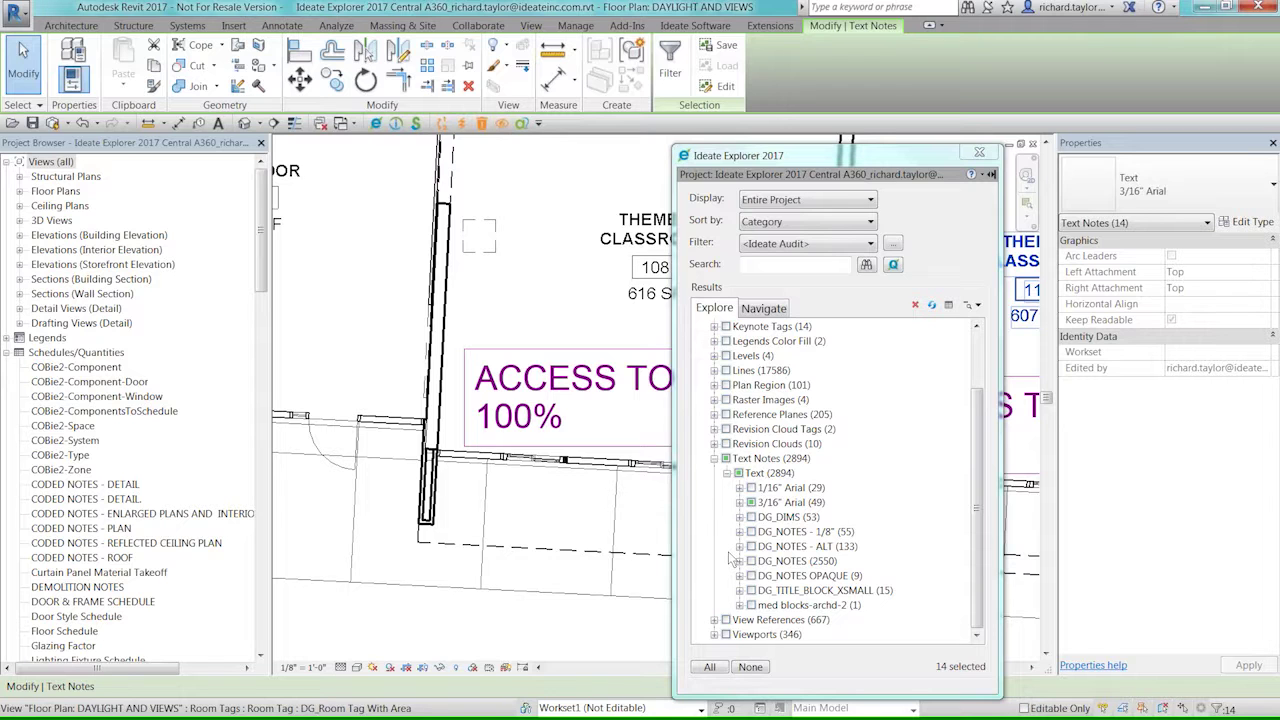
click(750, 667)
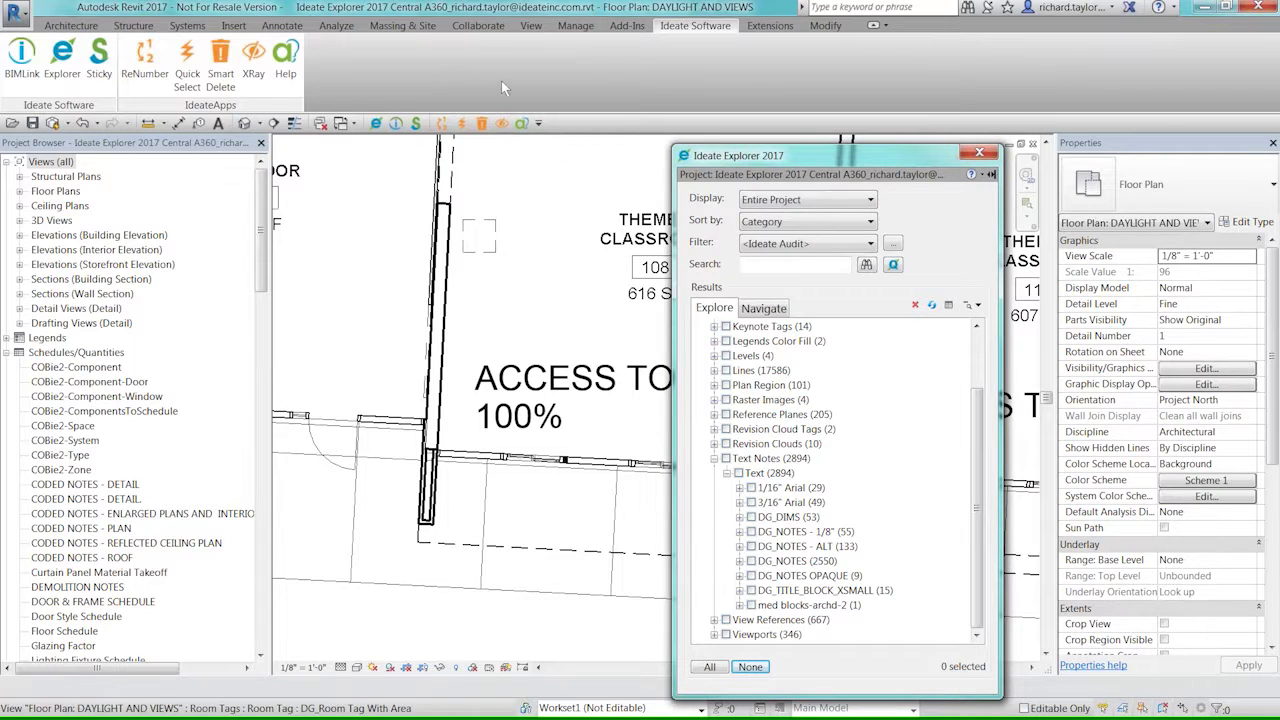
- Purge only the unused text types 3/16" Arial 2 and 3/16" Arial 3 from the project
click(574, 27)
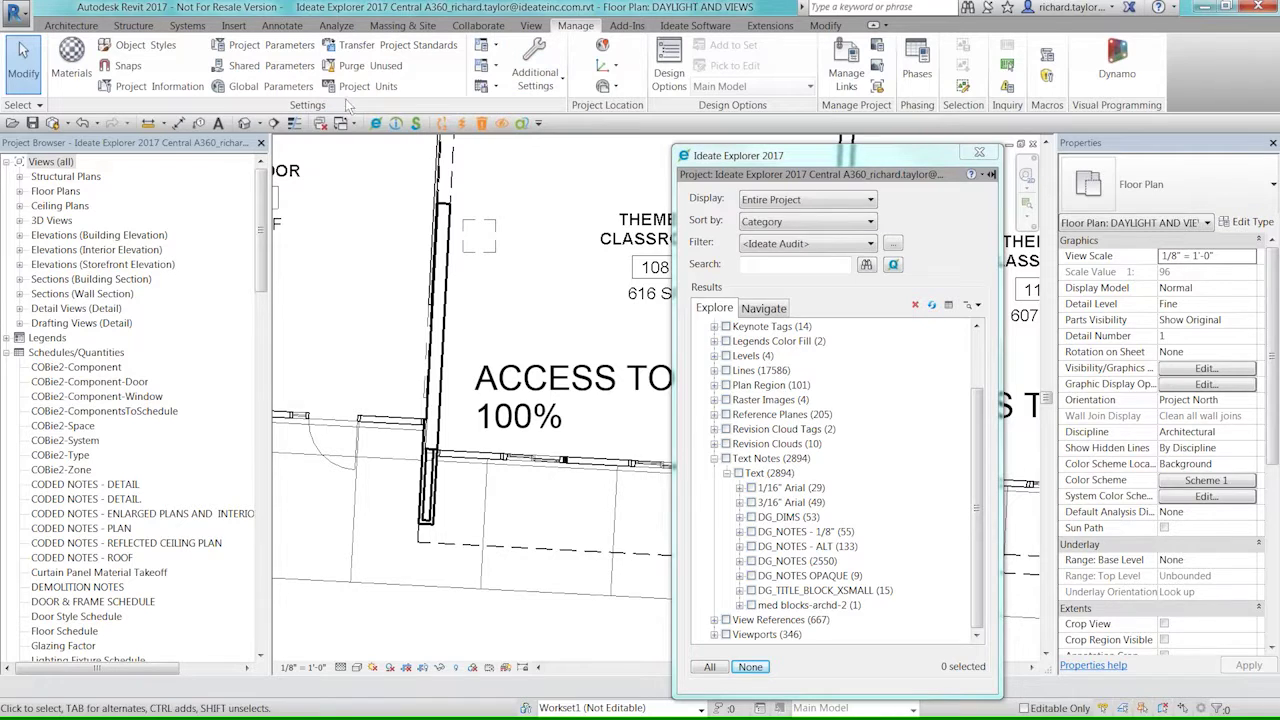
click(364, 68)
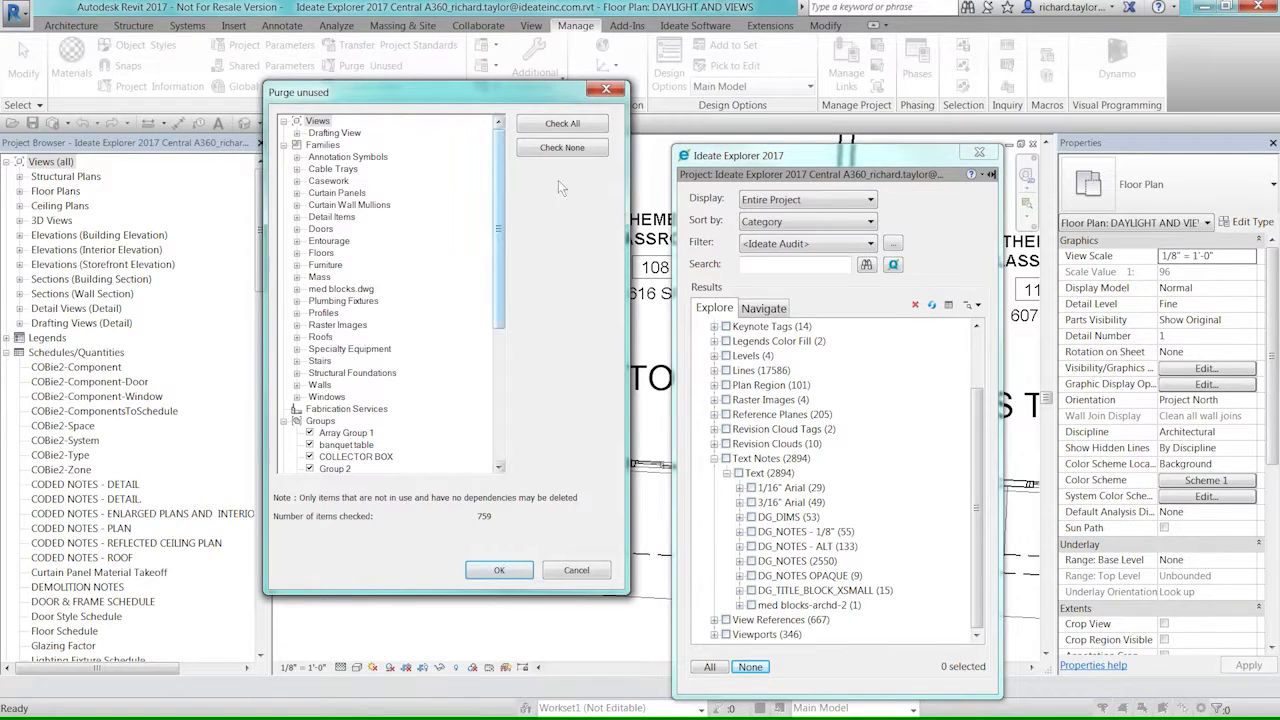
click(563, 155)
scroll(499, 303, down, 6)
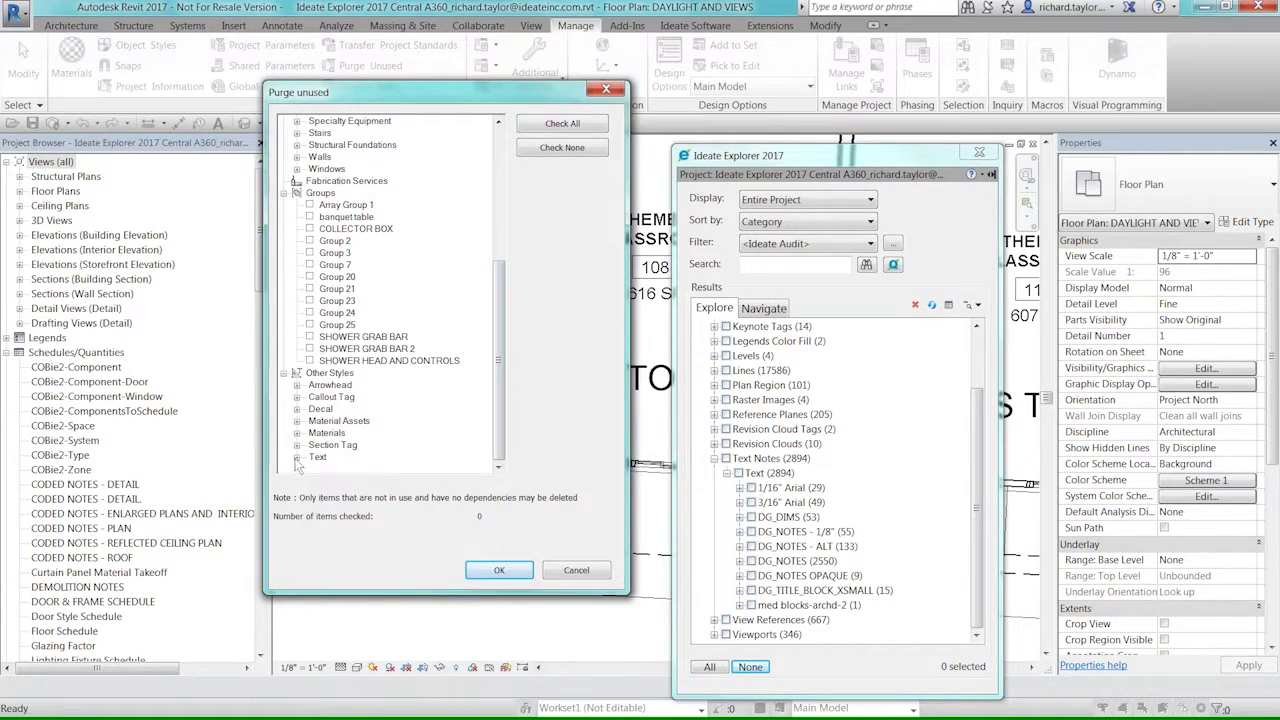
click(297, 457)
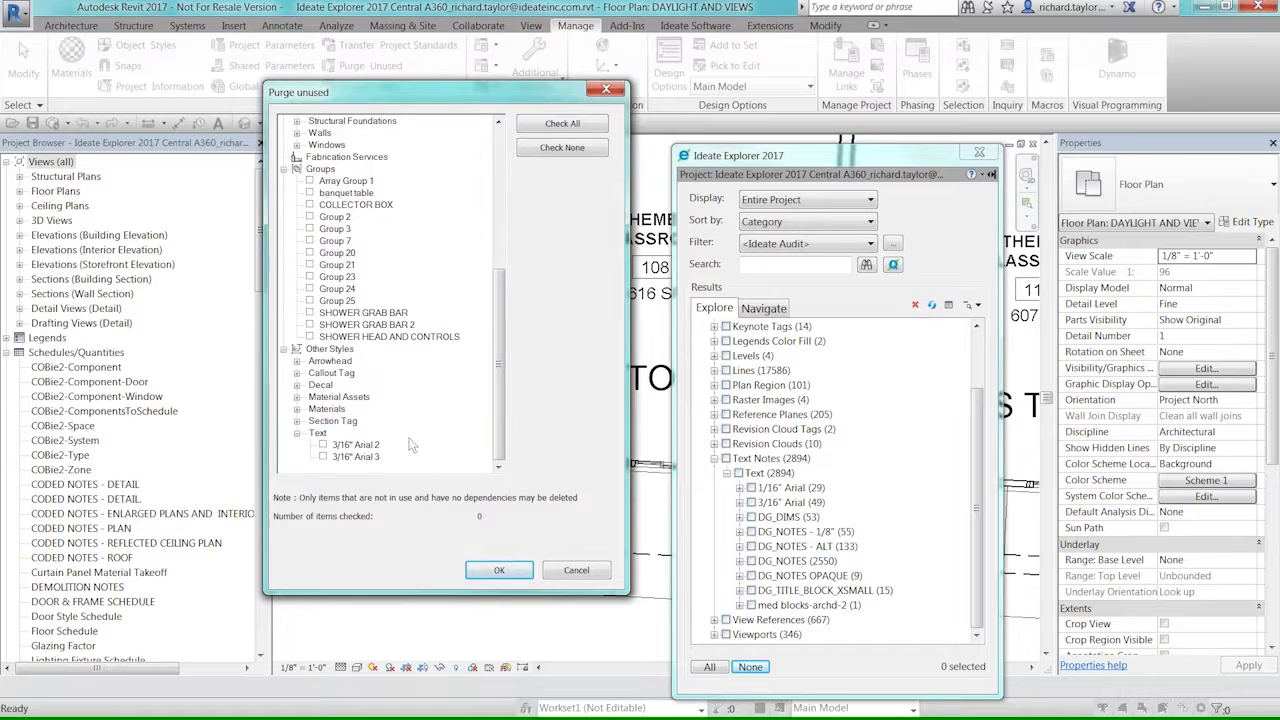
click(323, 445)
click(323, 457)
click(499, 571)
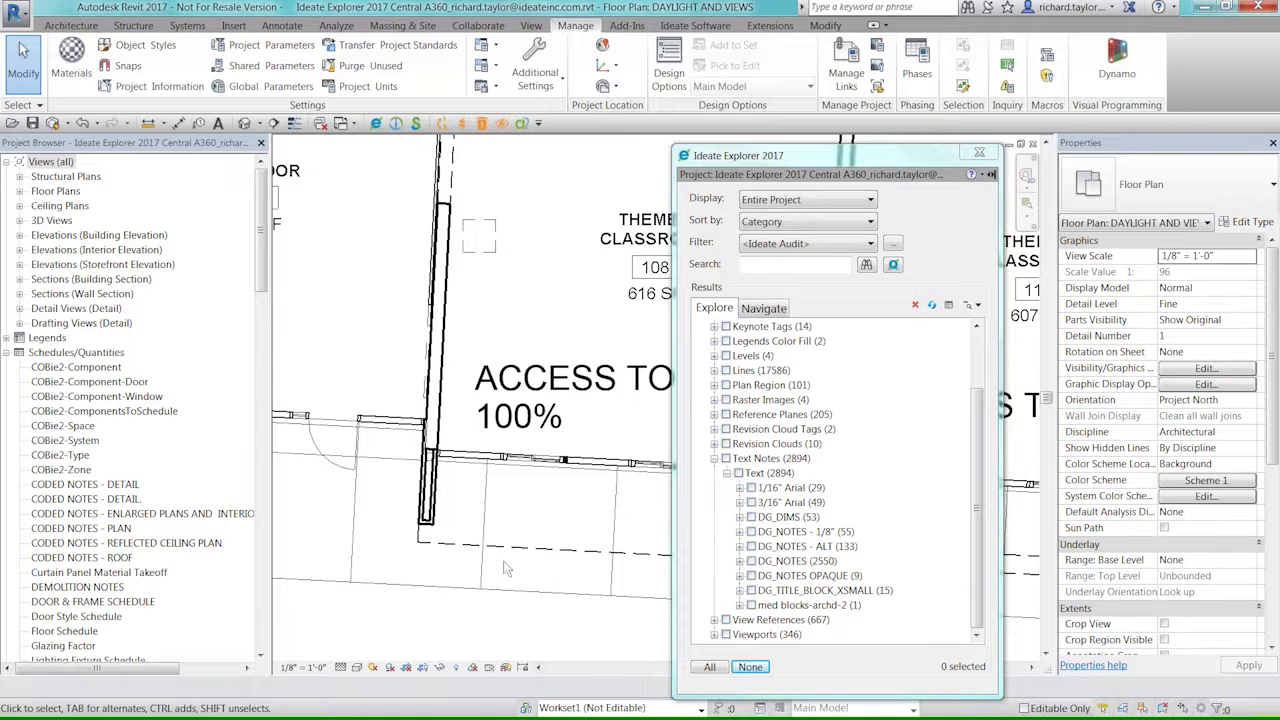
key(alt+Tab)
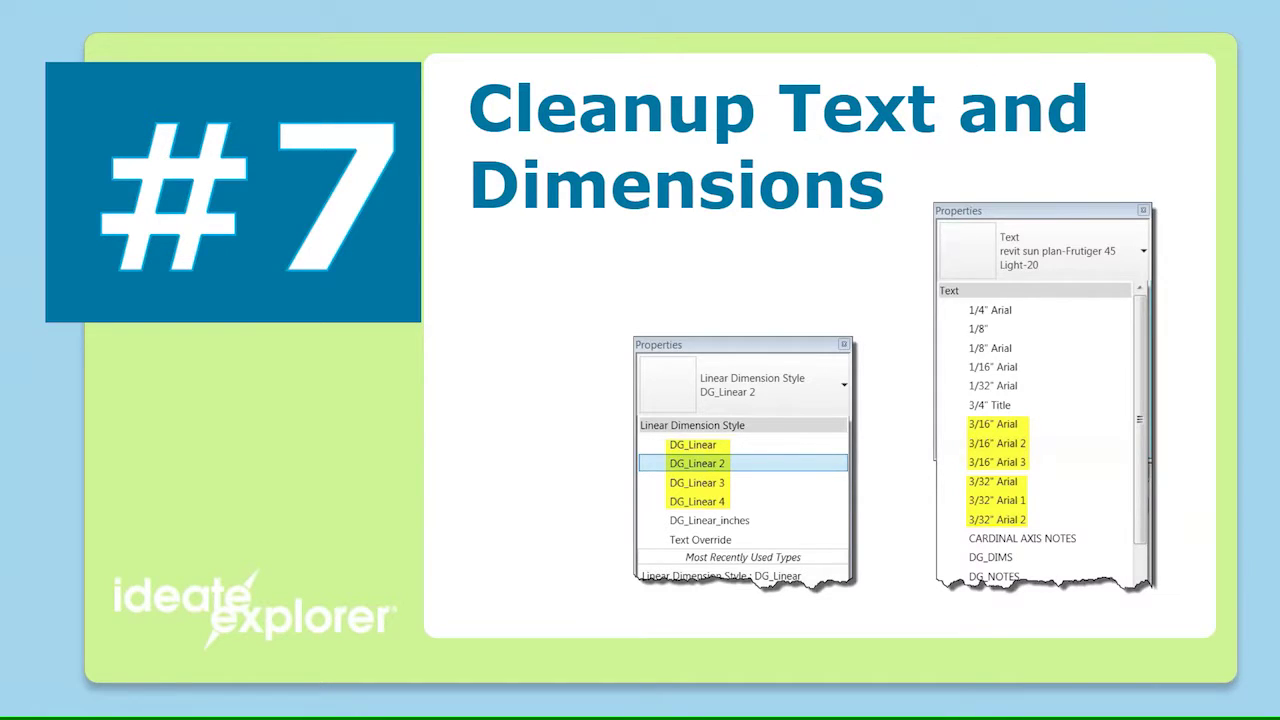
key(alt+Tab)
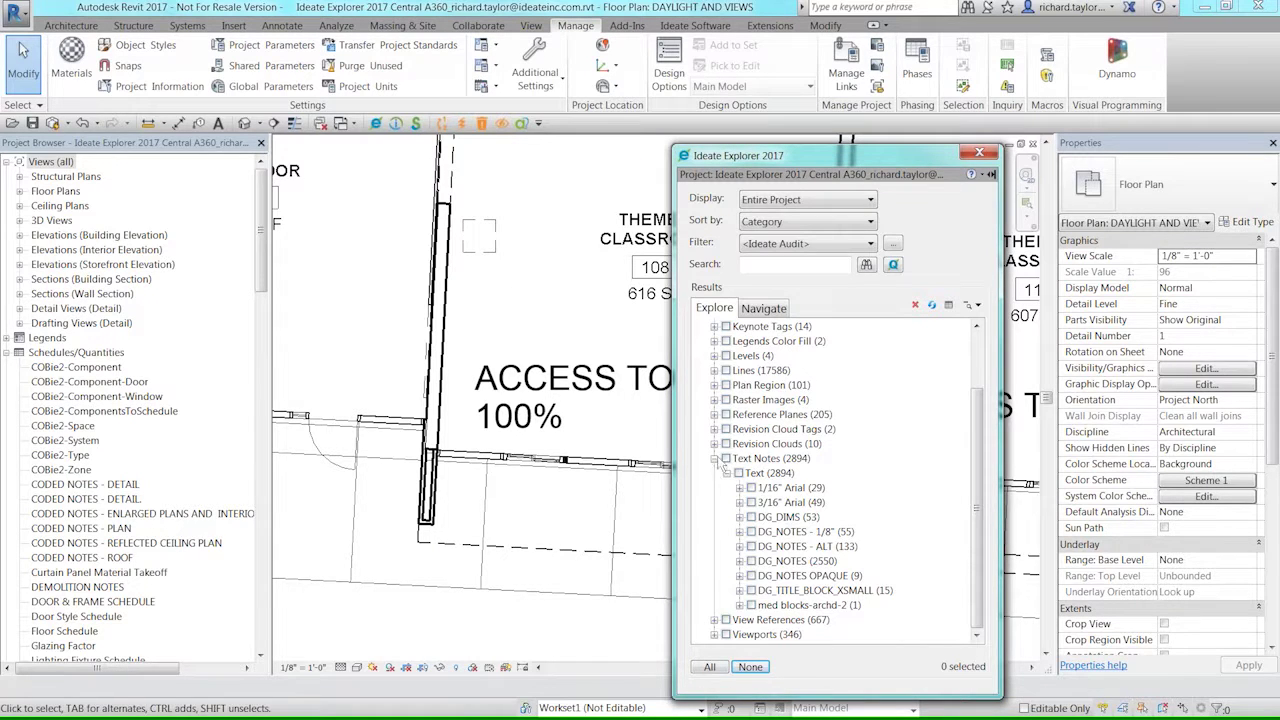
- Query all dimensions in the project by Suffix and select those with the value TYP
click(714, 459)
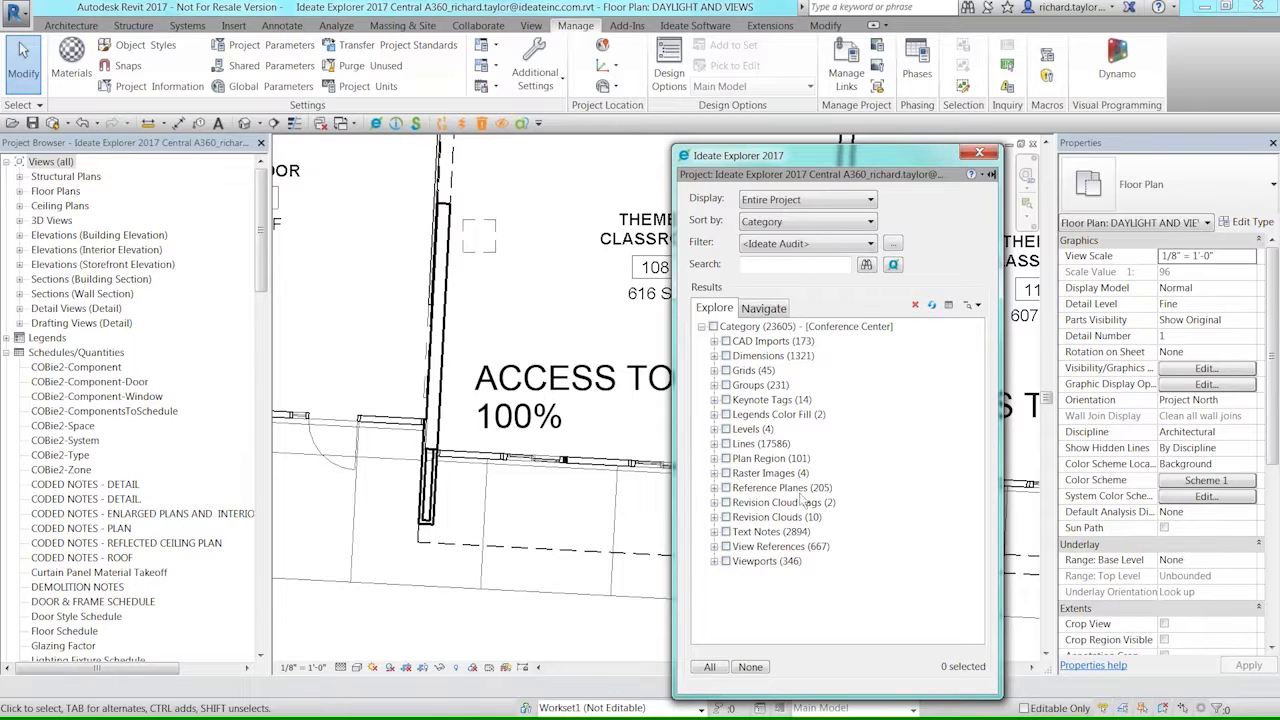
click(726, 356)
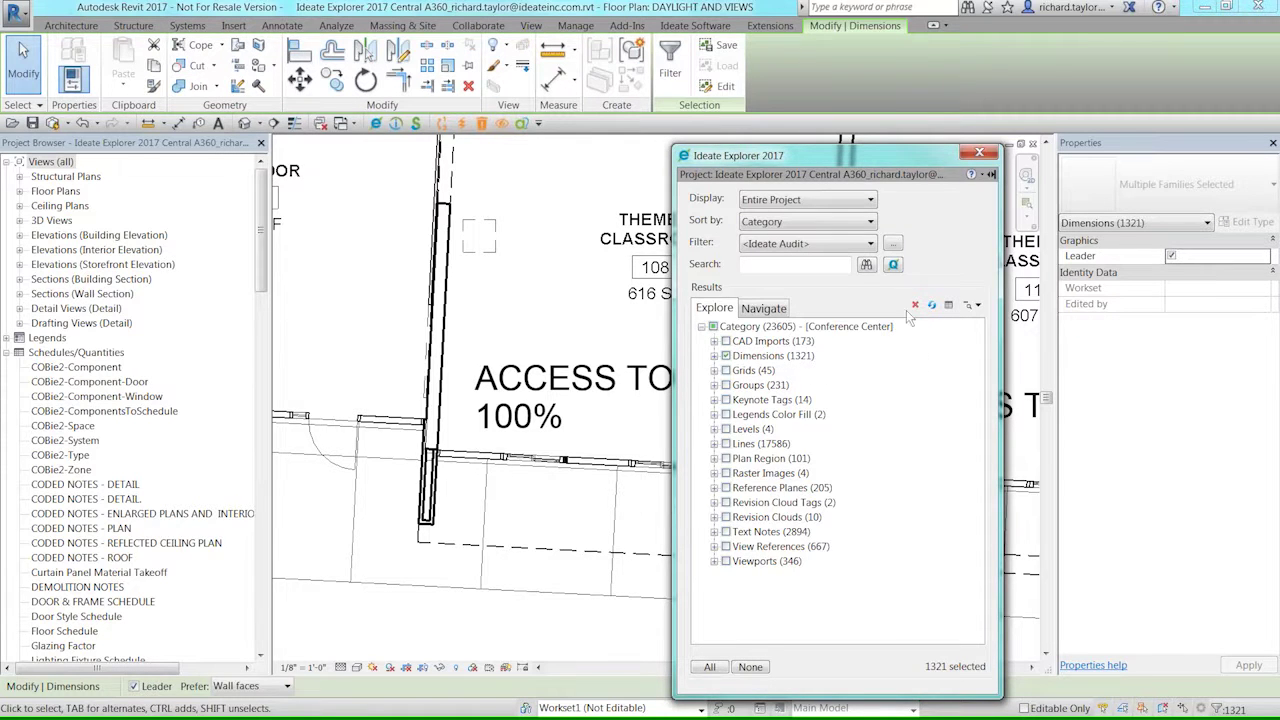
click(897, 271)
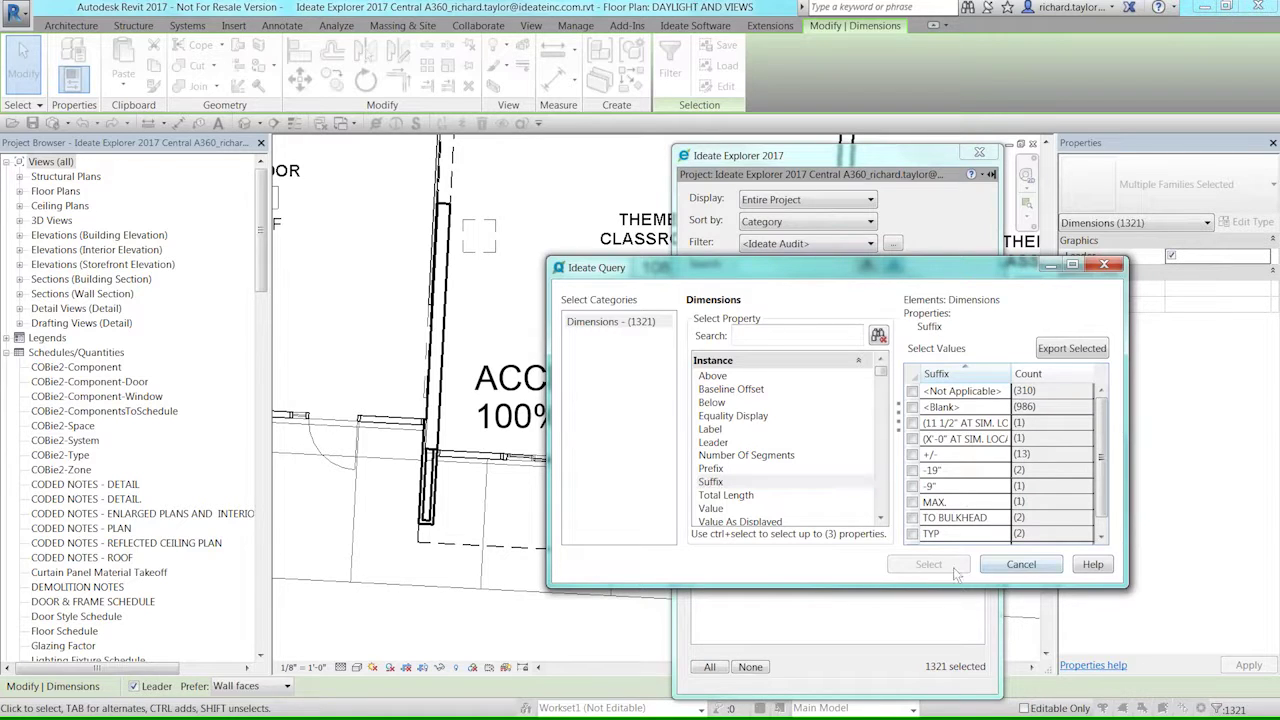
click(913, 535)
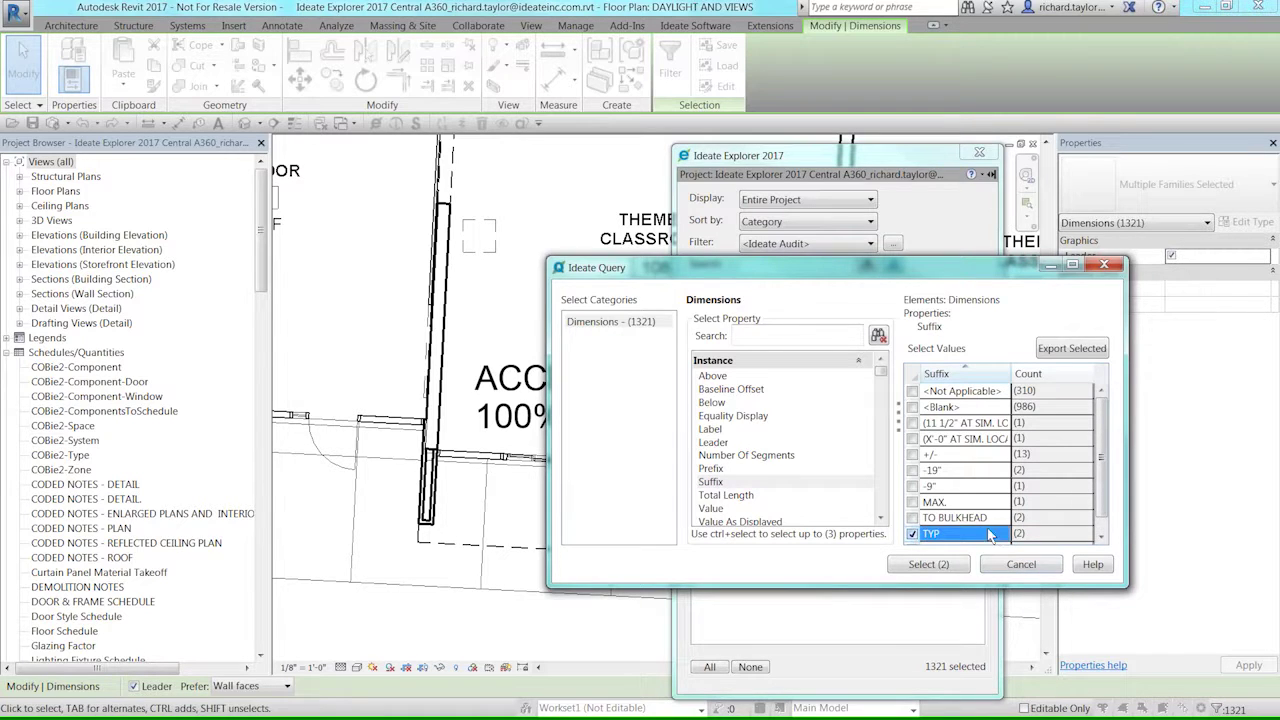
click(928, 564)
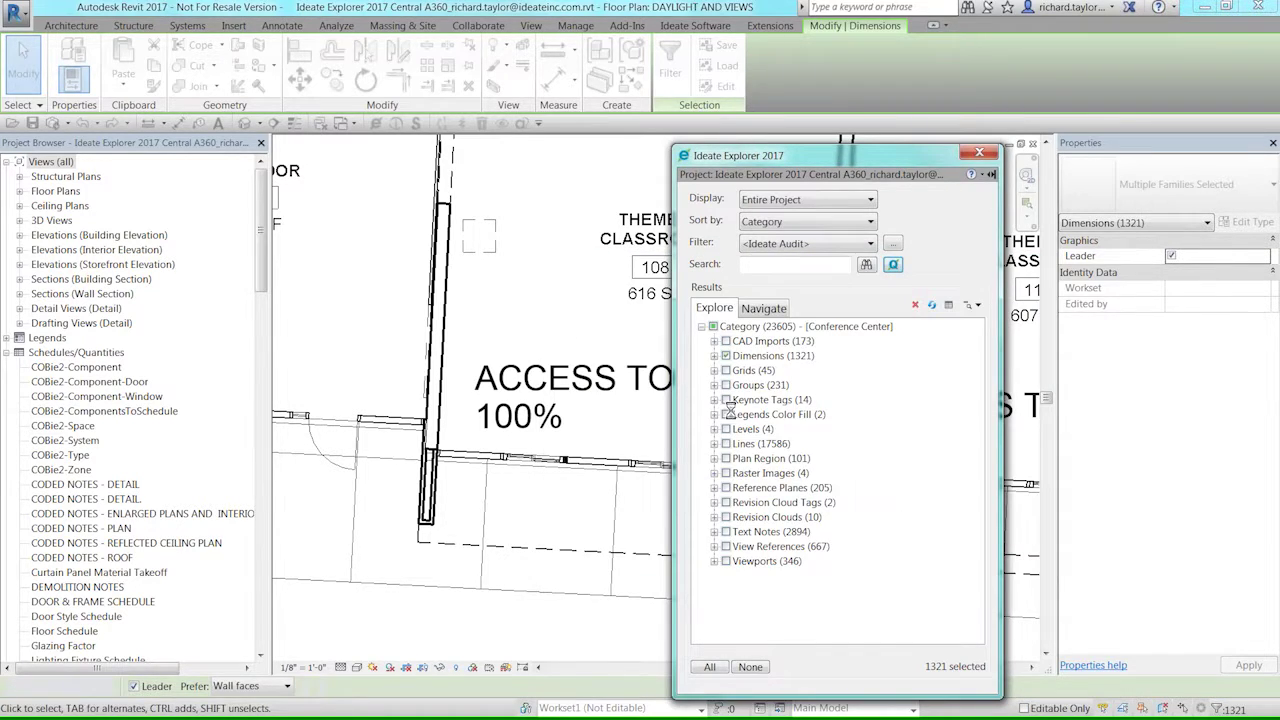
- Locate the first DG_Linear dimension instance in its view and examine the TYP dimensions in their surroundings
click(740, 371)
click(802, 385)
double_click(802, 386)
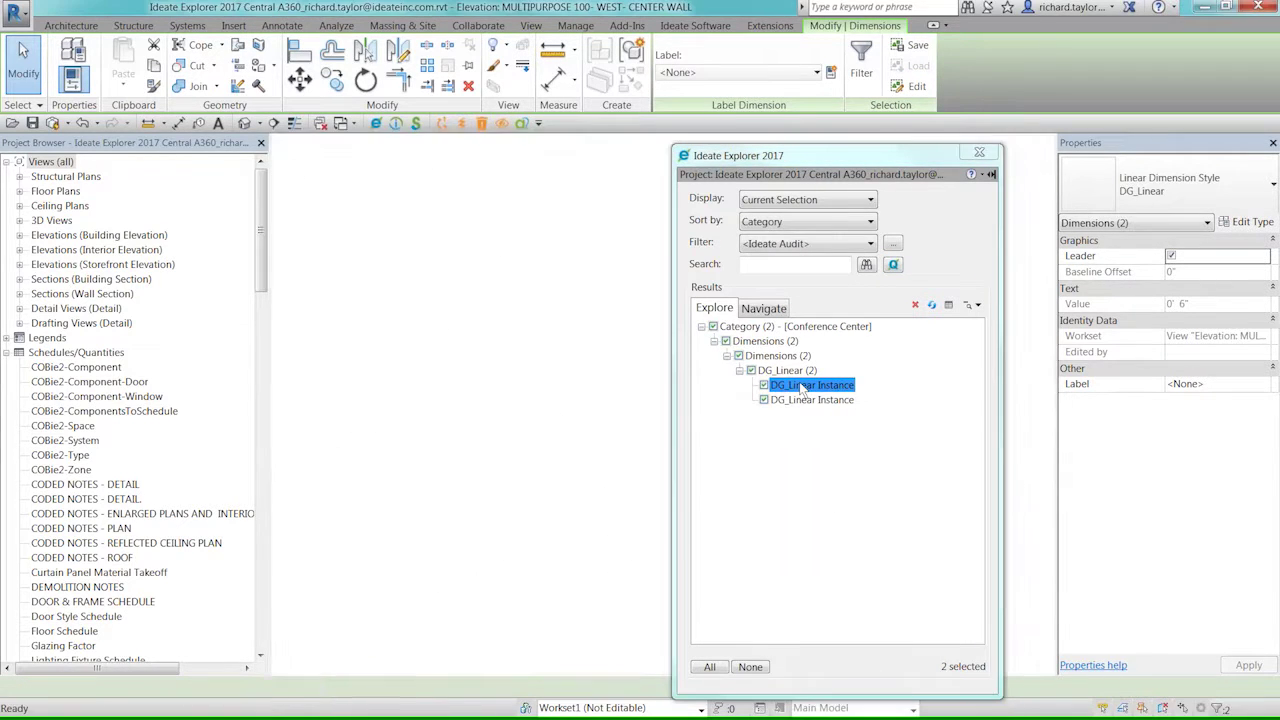
drag(826, 156, 953, 192)
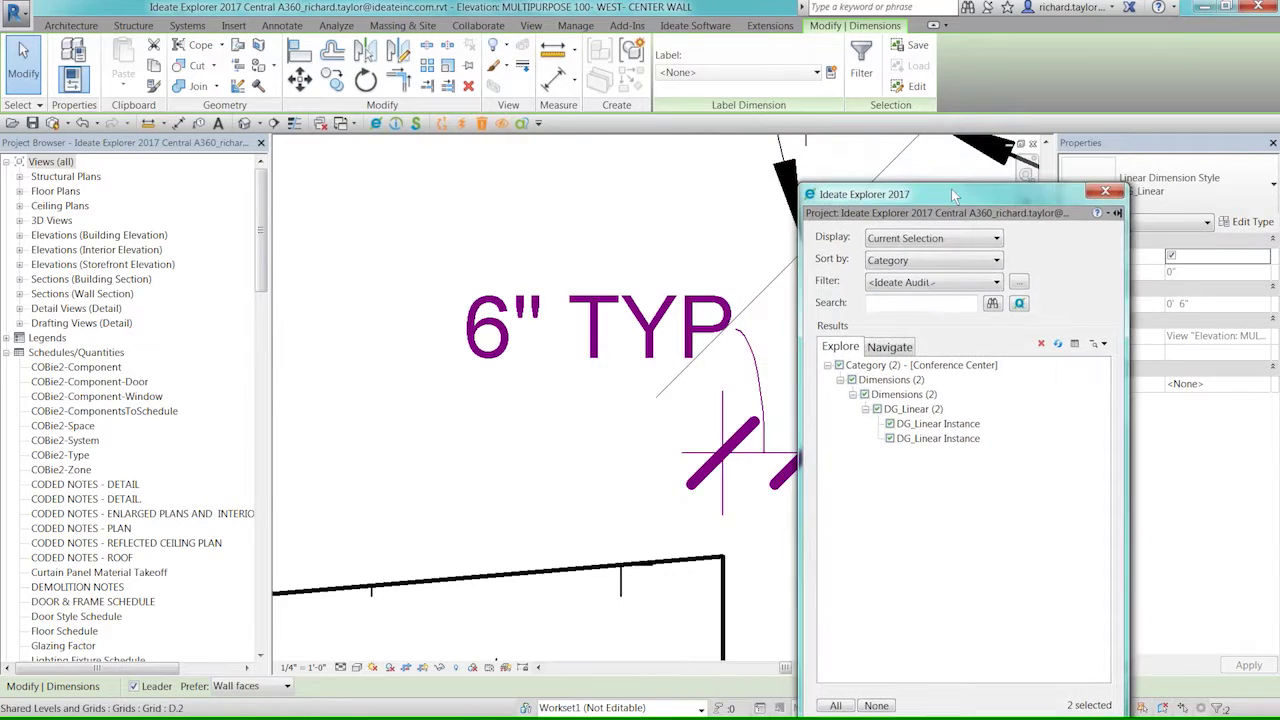
scroll(679, 265, down, 2)
scroll(703, 292, down, 5)
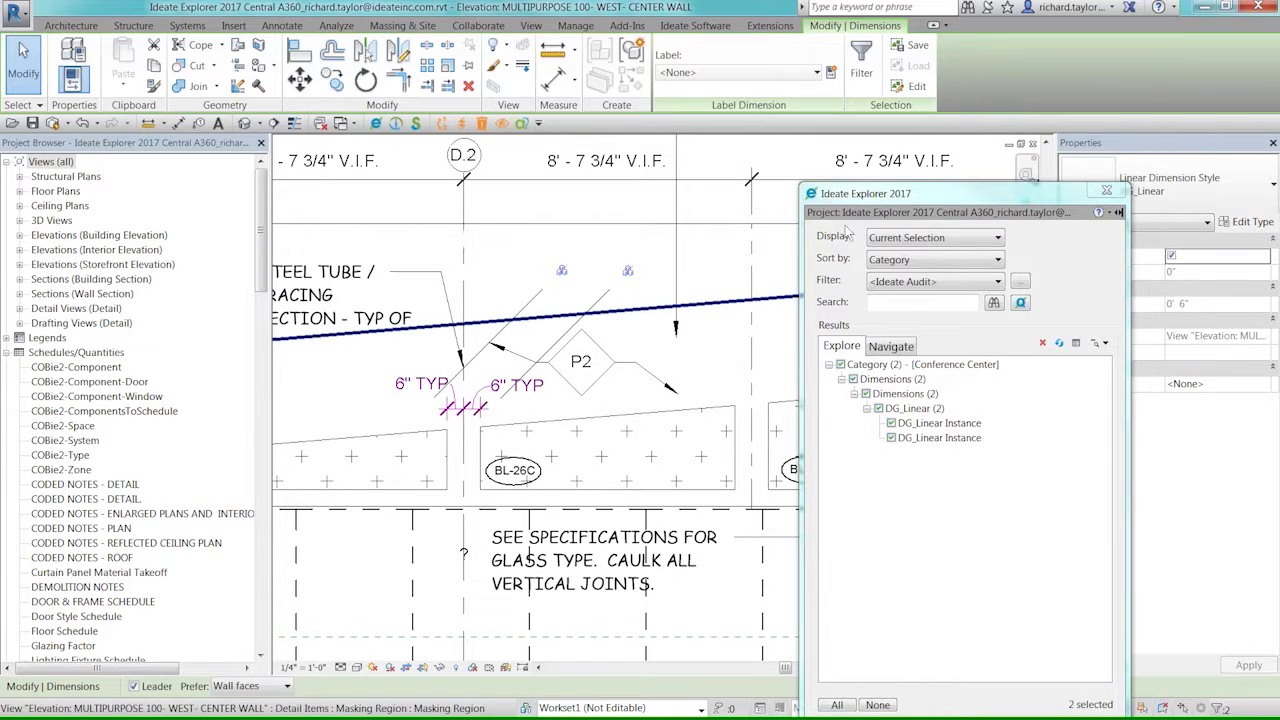
drag(905, 193, 814, 160)
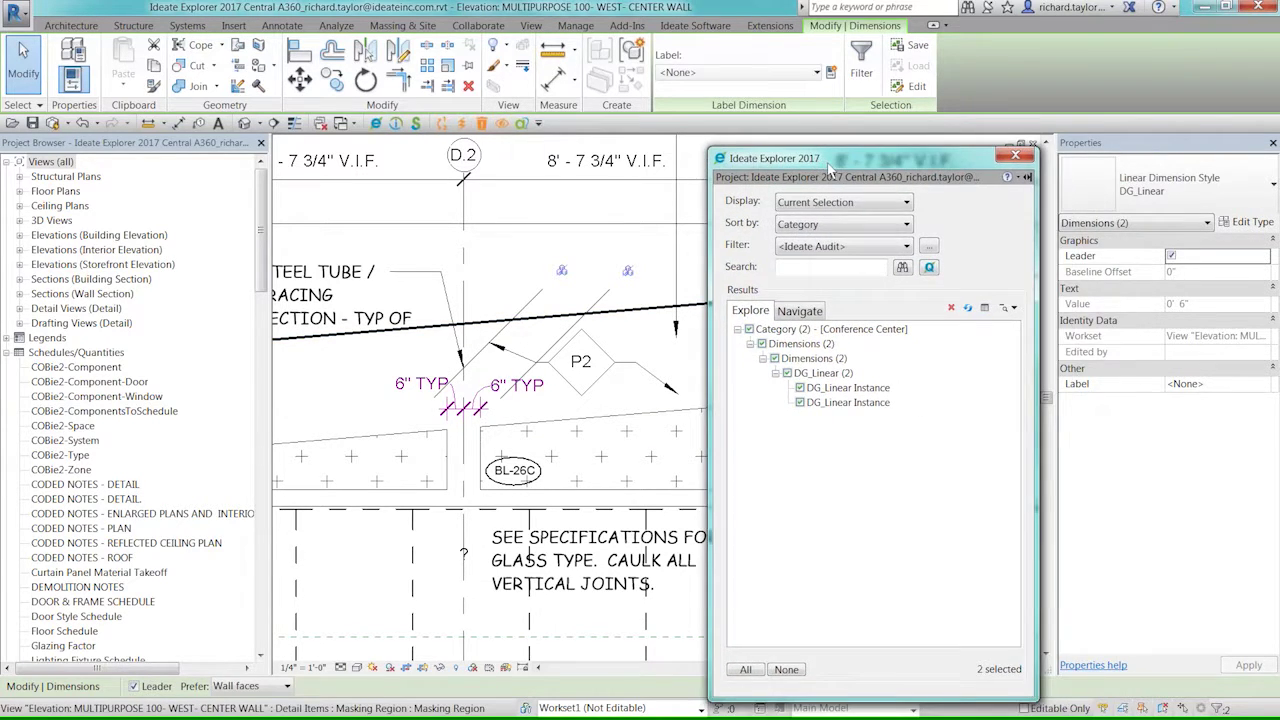
- Clear the dimension selection and list the elements of the entire project in Ideate Explorer
click(790, 670)
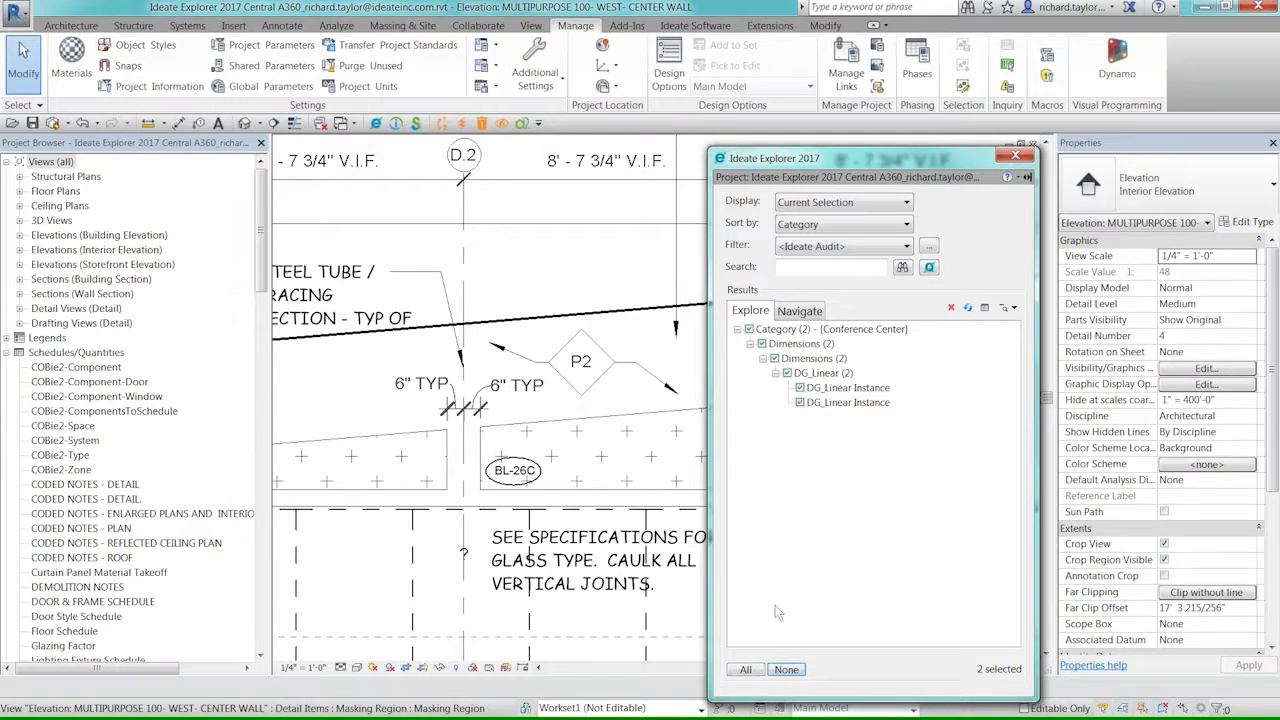
click(790, 671)
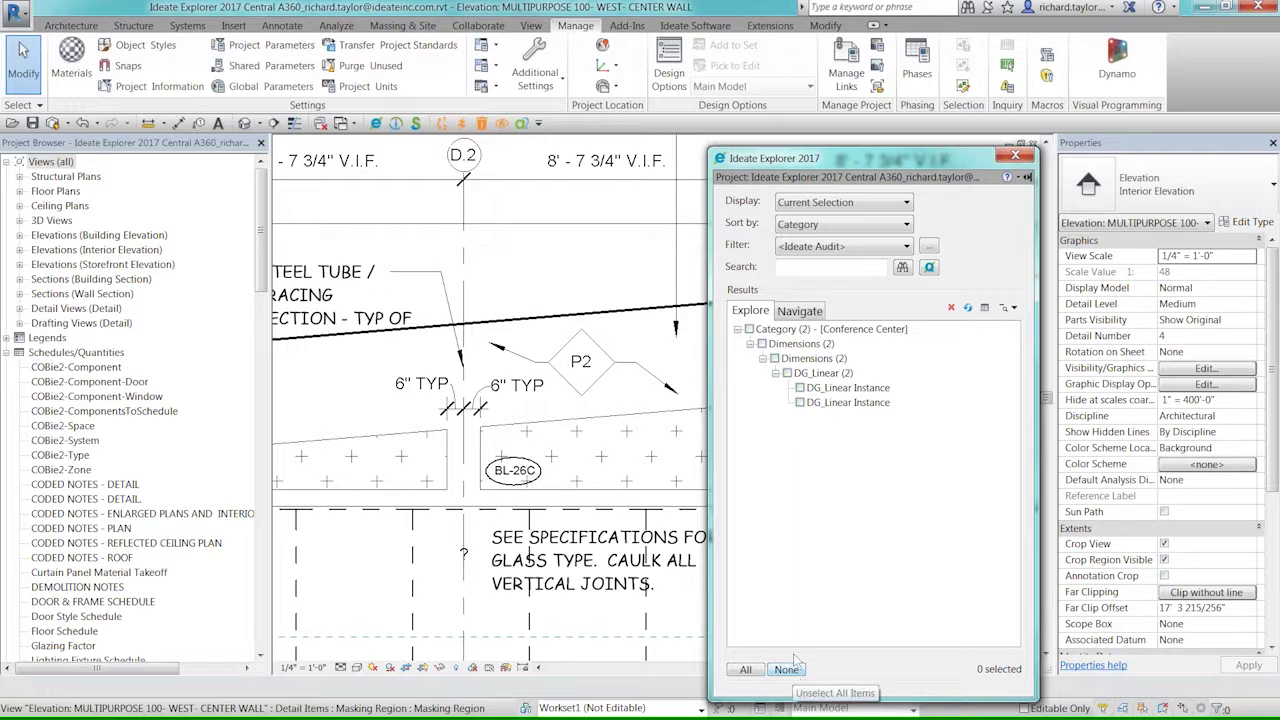
click(828, 204)
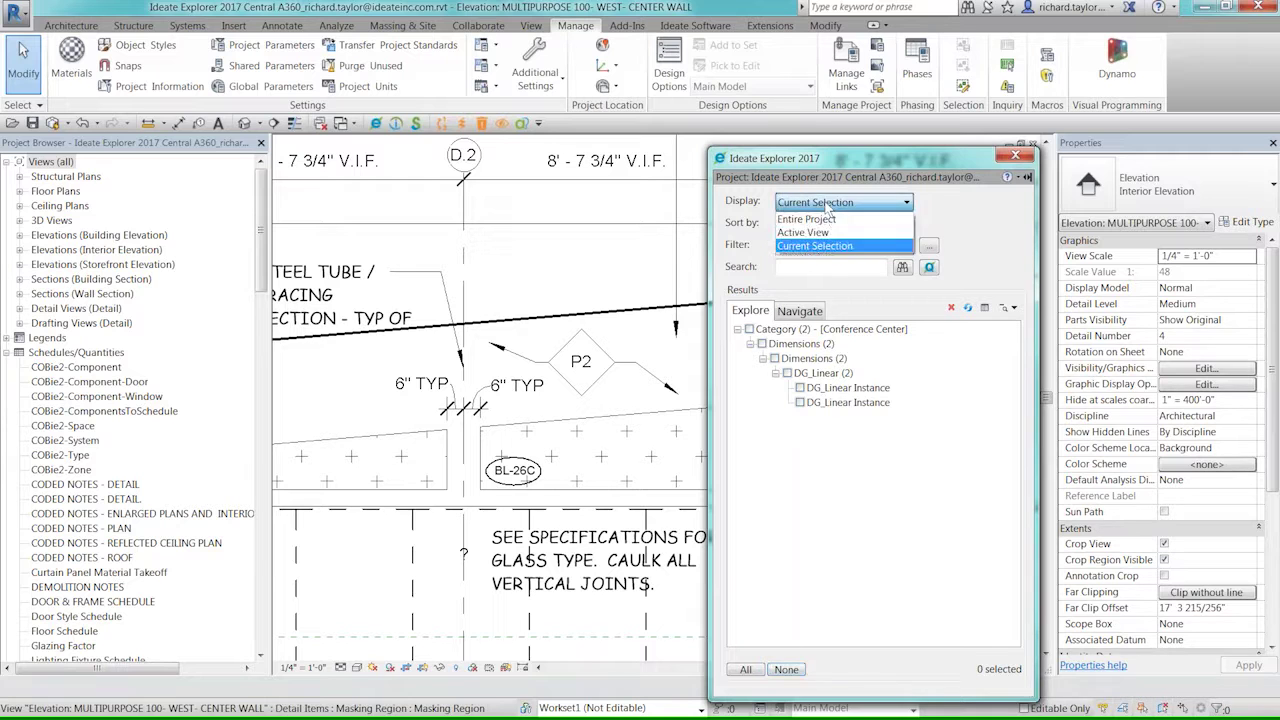
click(830, 217)
- Query all dimensions for the Value Override property and select the one overridden with 48" MAX
click(762, 358)
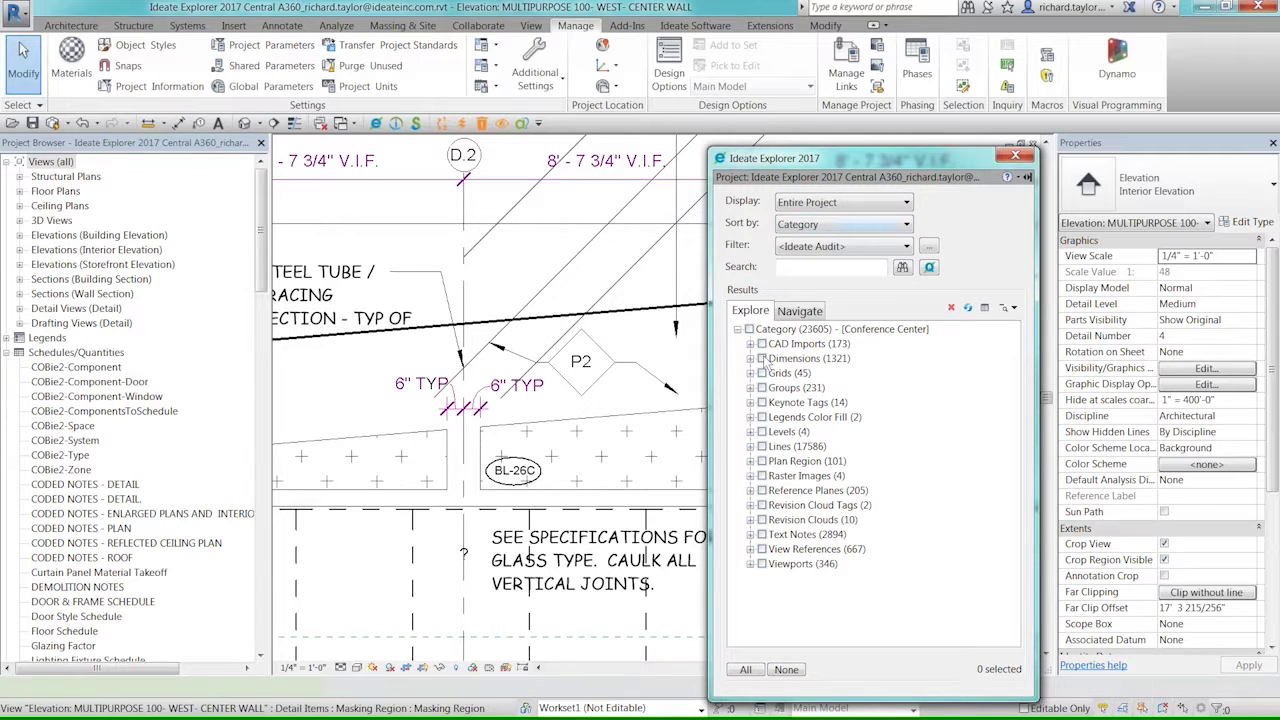
click(929, 268)
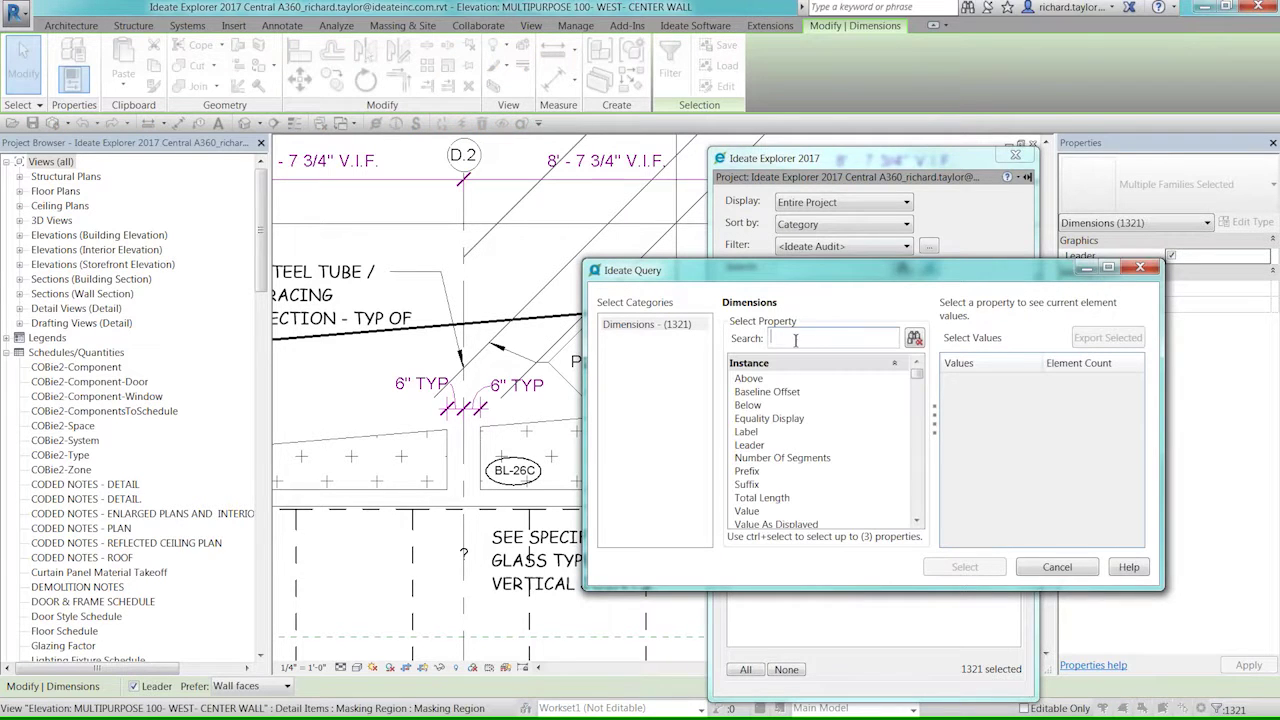
text(over)
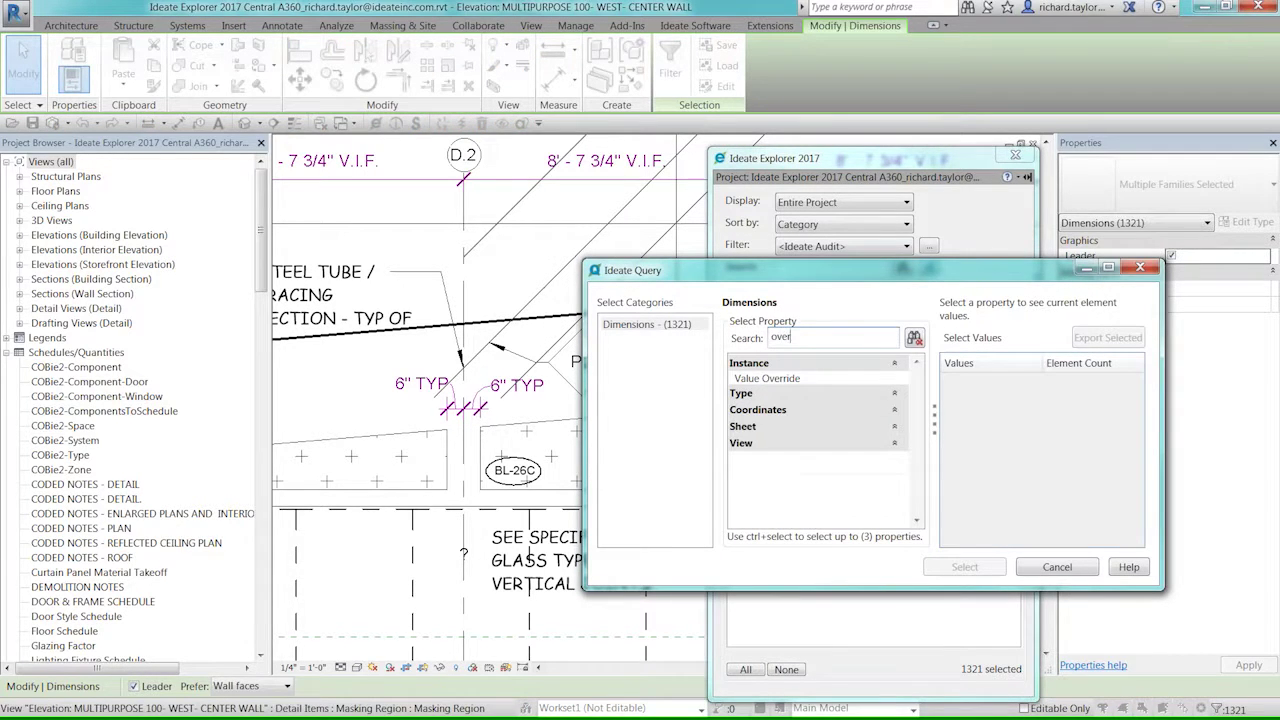
click(783, 380)
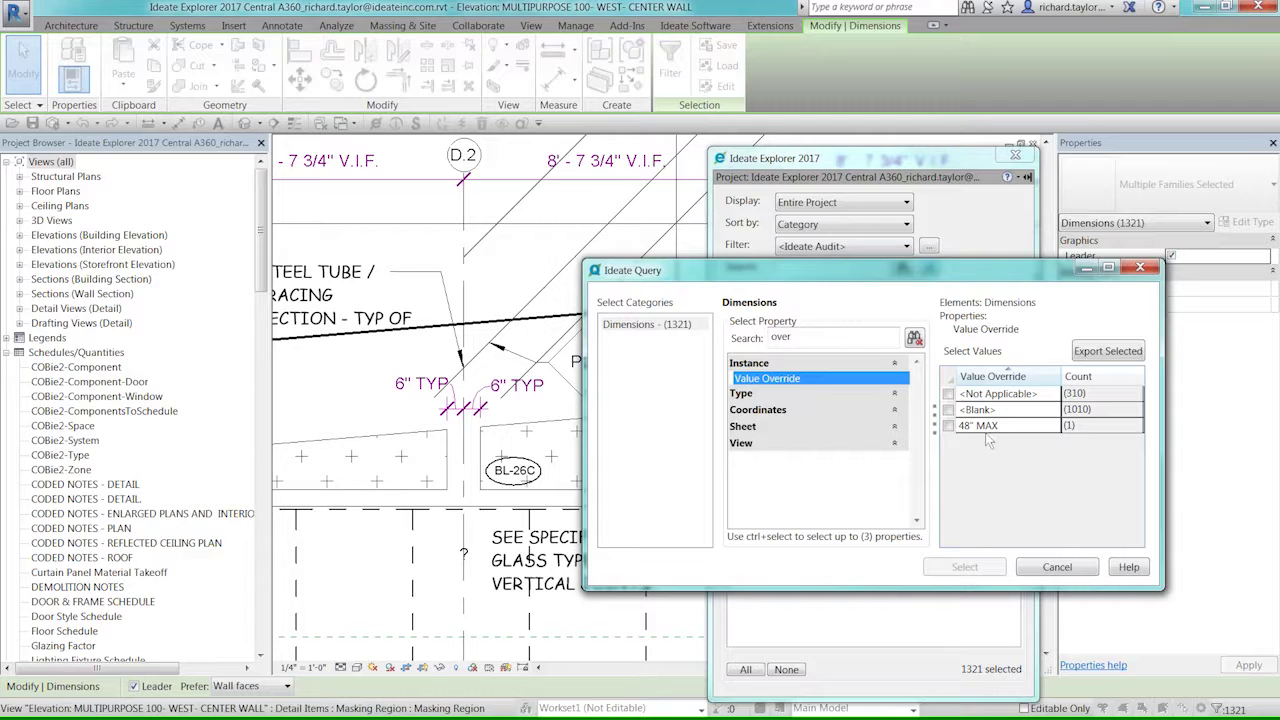
click(949, 427)
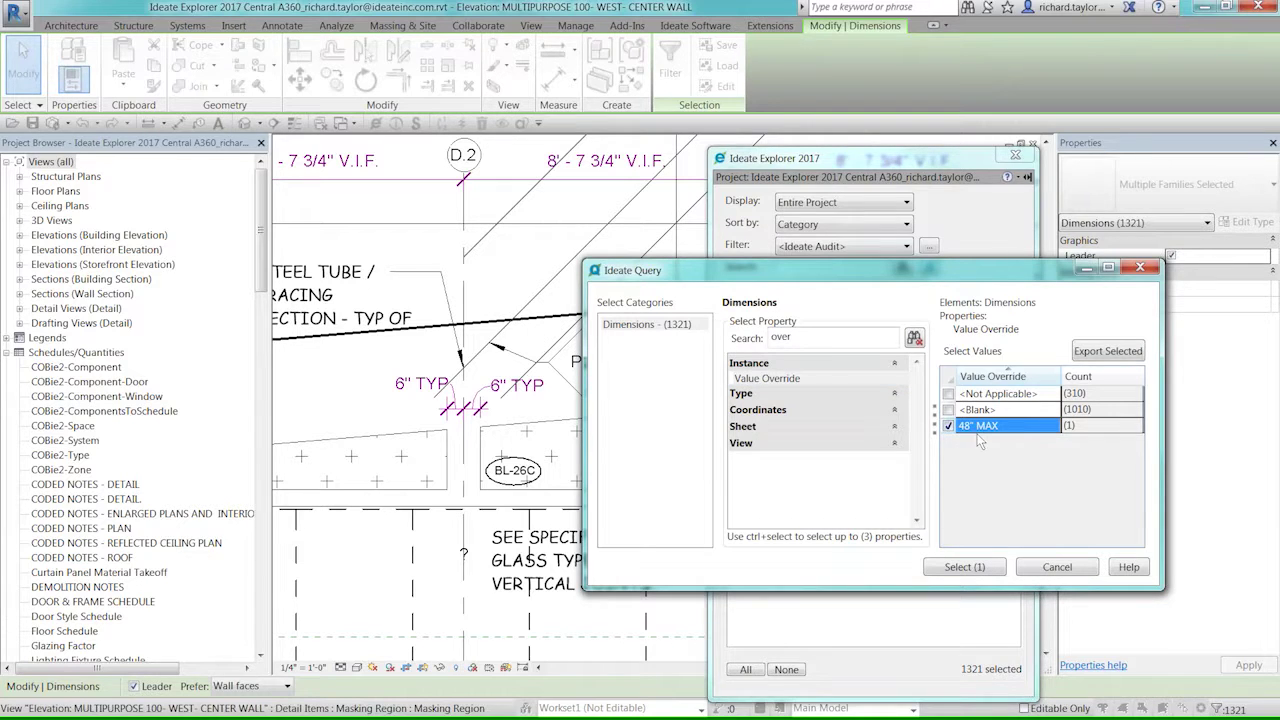
click(965, 567)
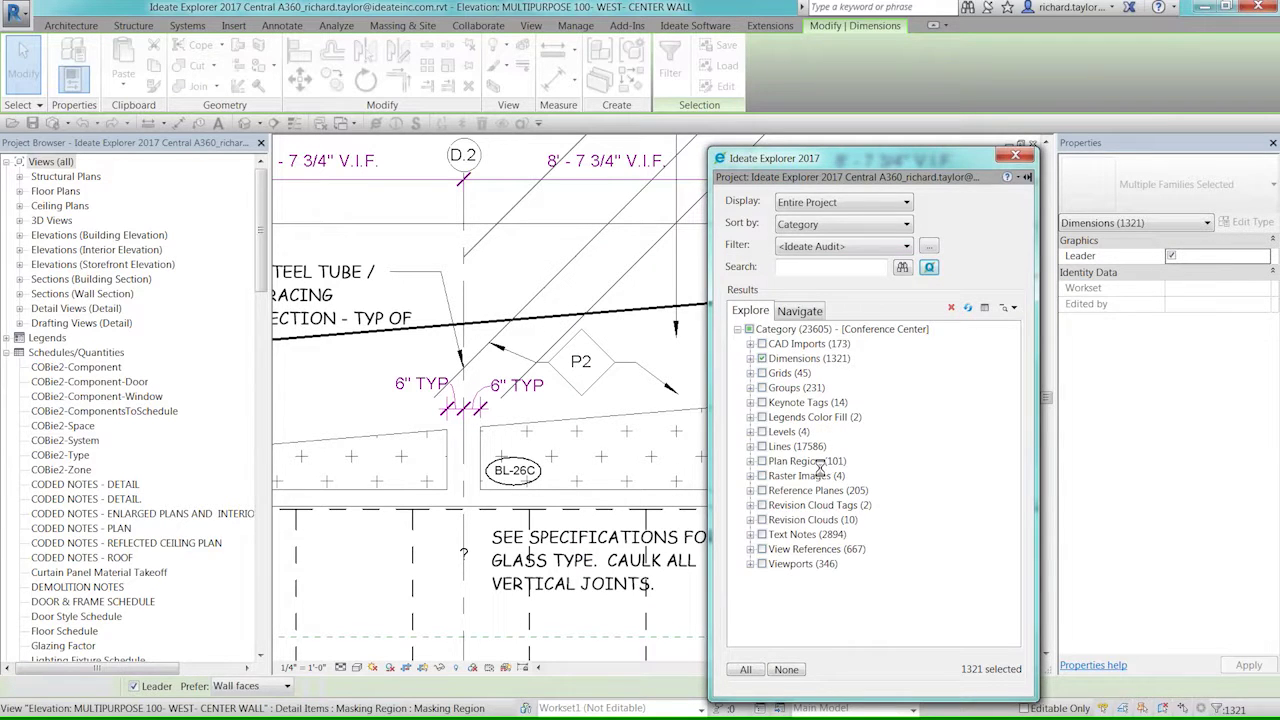
- Locate the selected DG_Linear dimension instance in the view that contains it
click(775, 374)
click(842, 389)
double_click(846, 388)
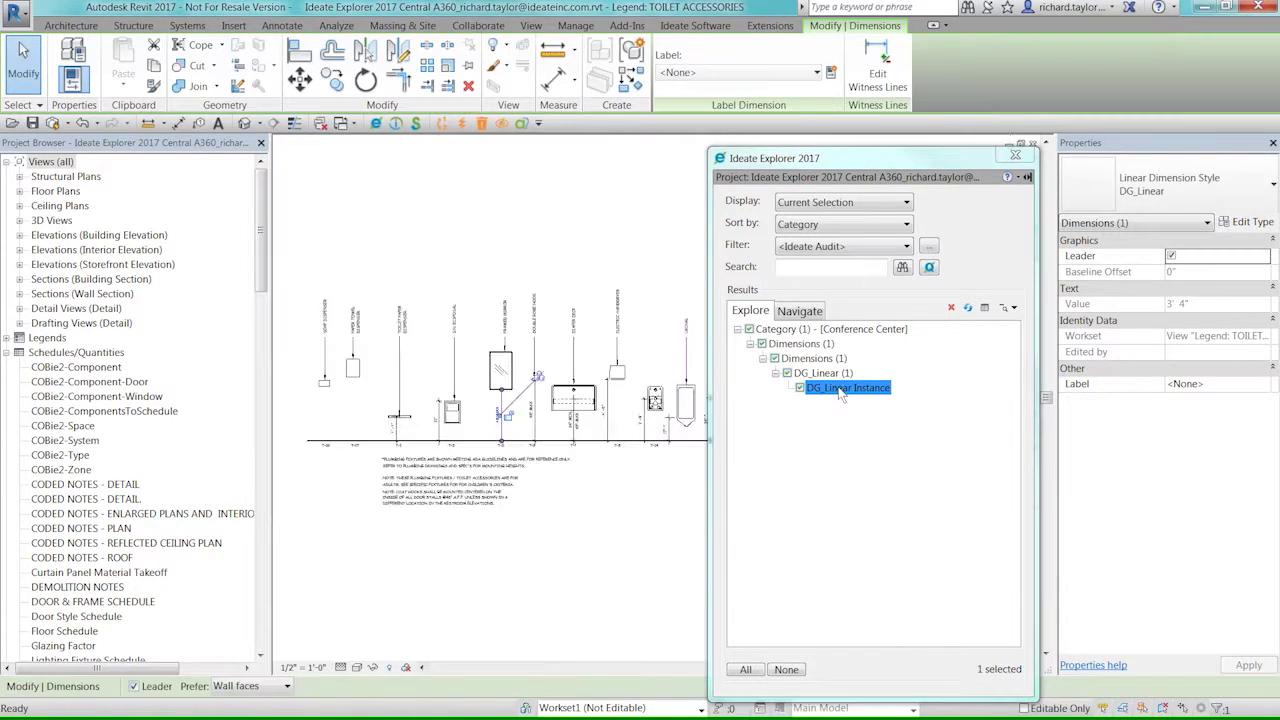
- Set the 48" MAX dimension to use its actual value instead of replacement text
click(648, 408)
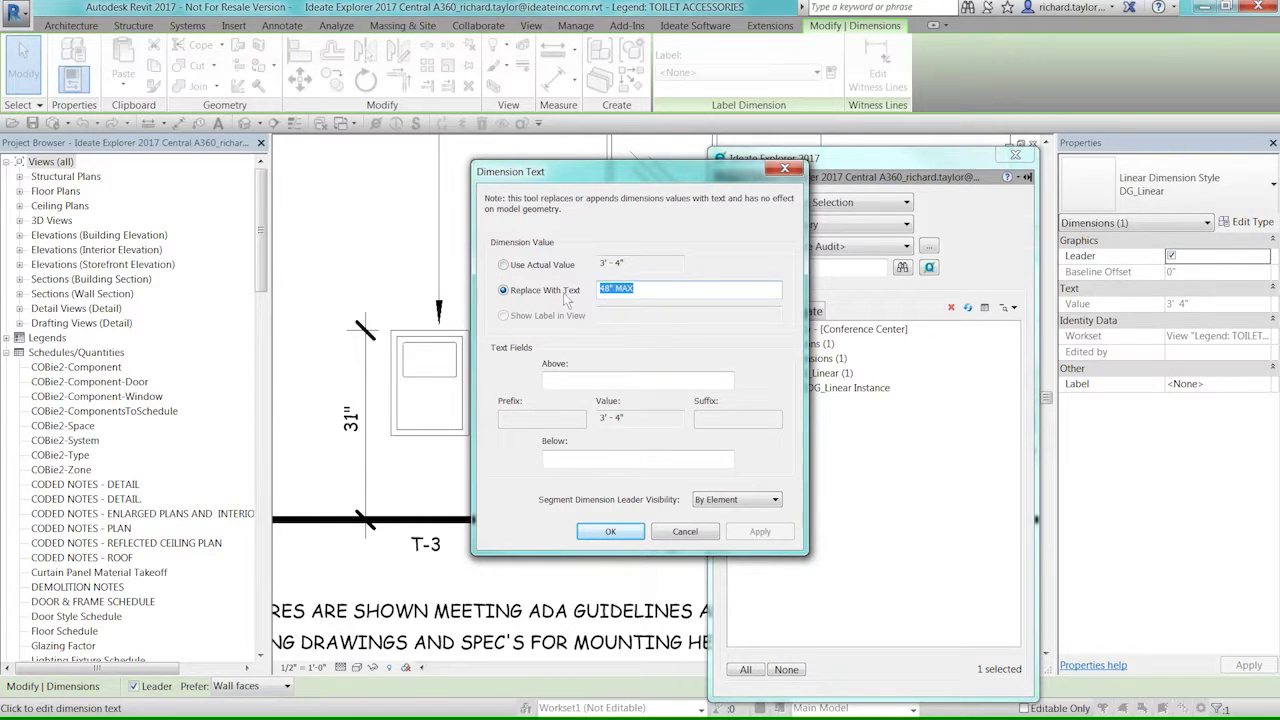
click(504, 266)
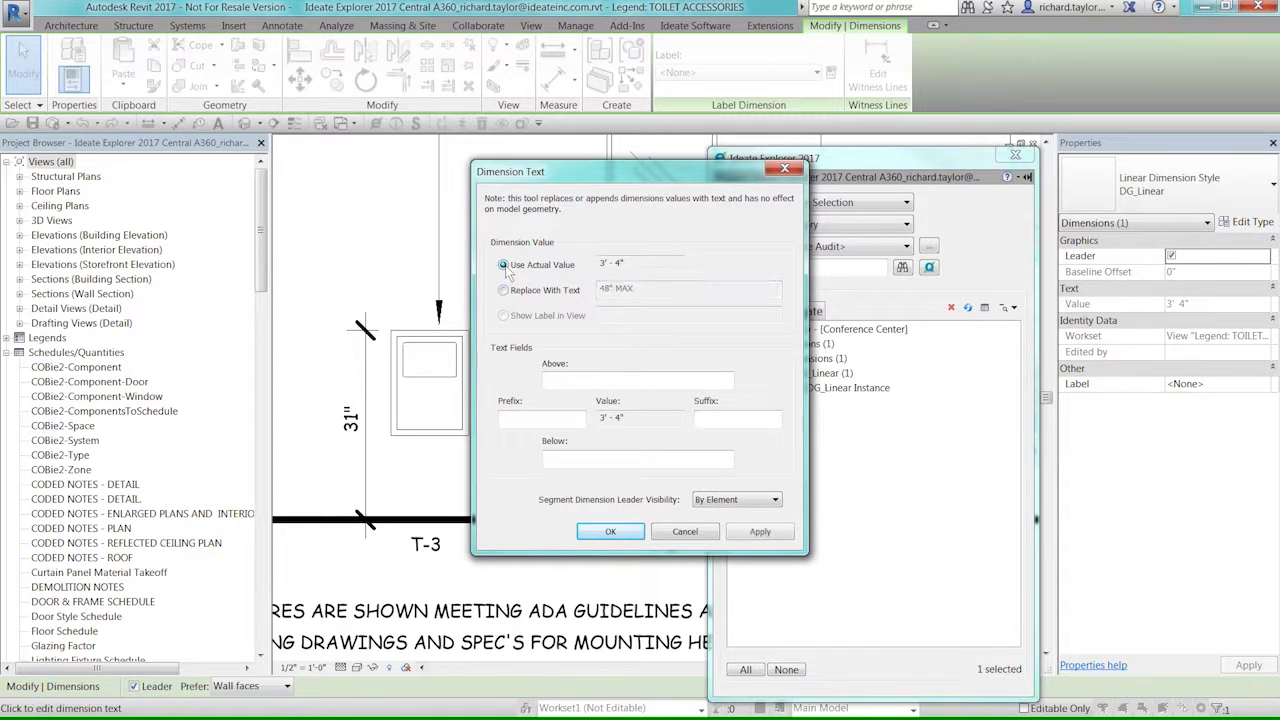
click(610, 532)
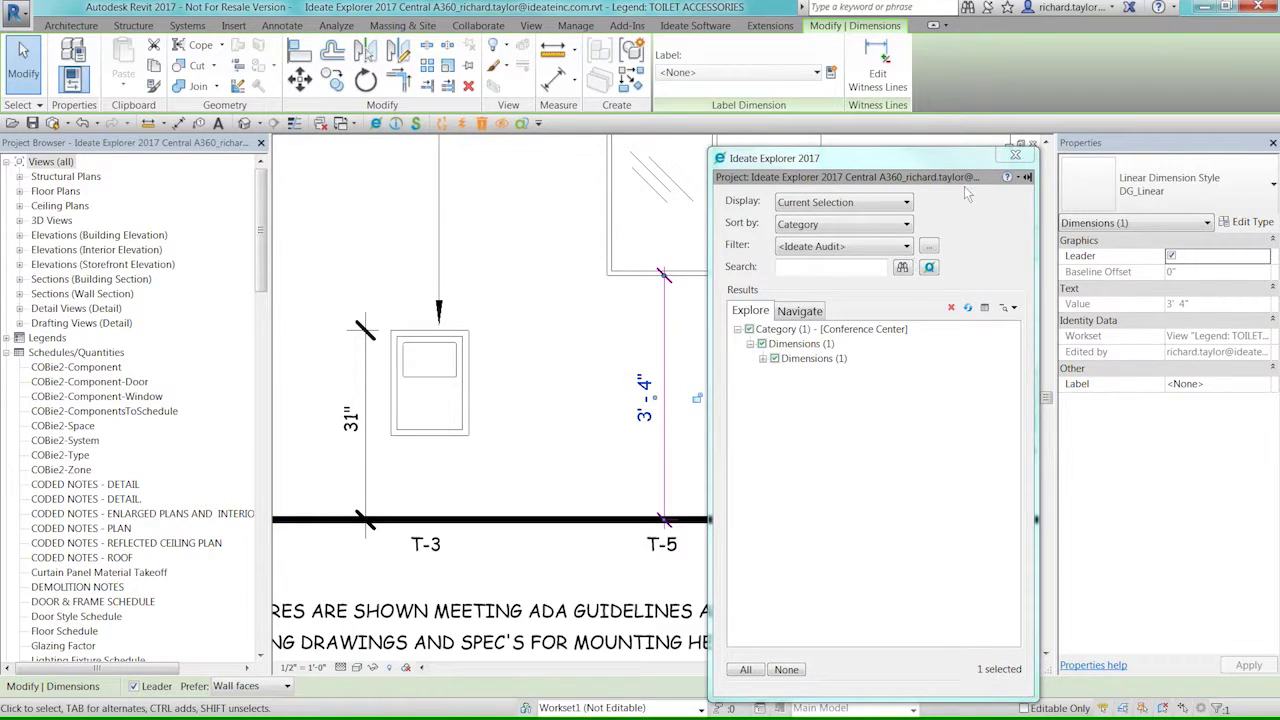
- Deselect the corrected dimension and close the TOILET ACCESSORIES legend view
drag(951, 165, 946, 197)
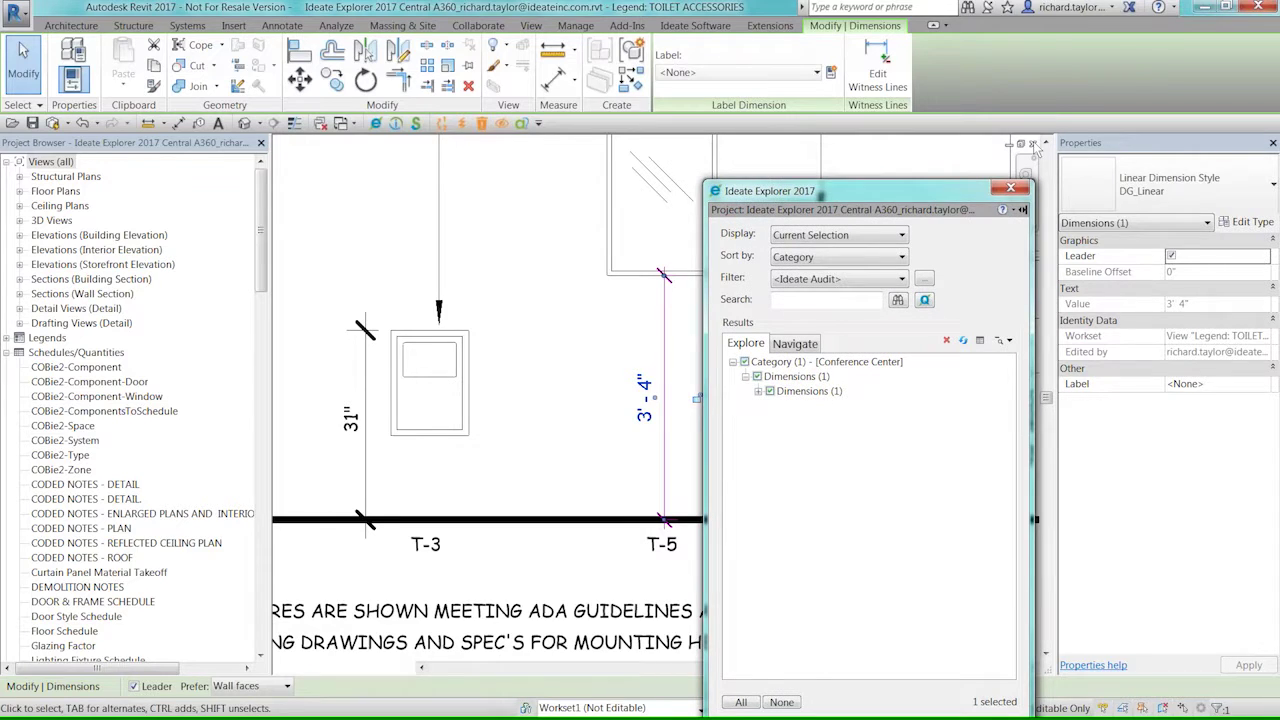
key(Escape)
click(1036, 145)
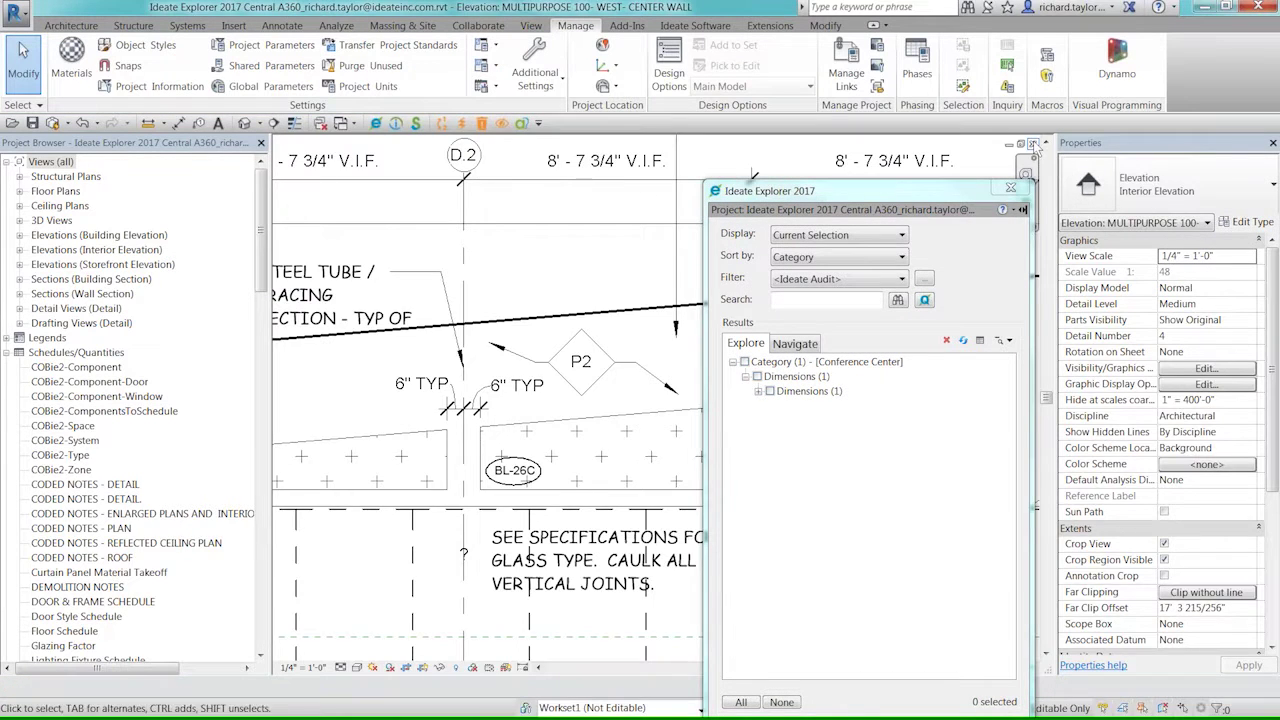
- Close the MULTIPURPOSE 100 interior elevation view
click(1036, 145)
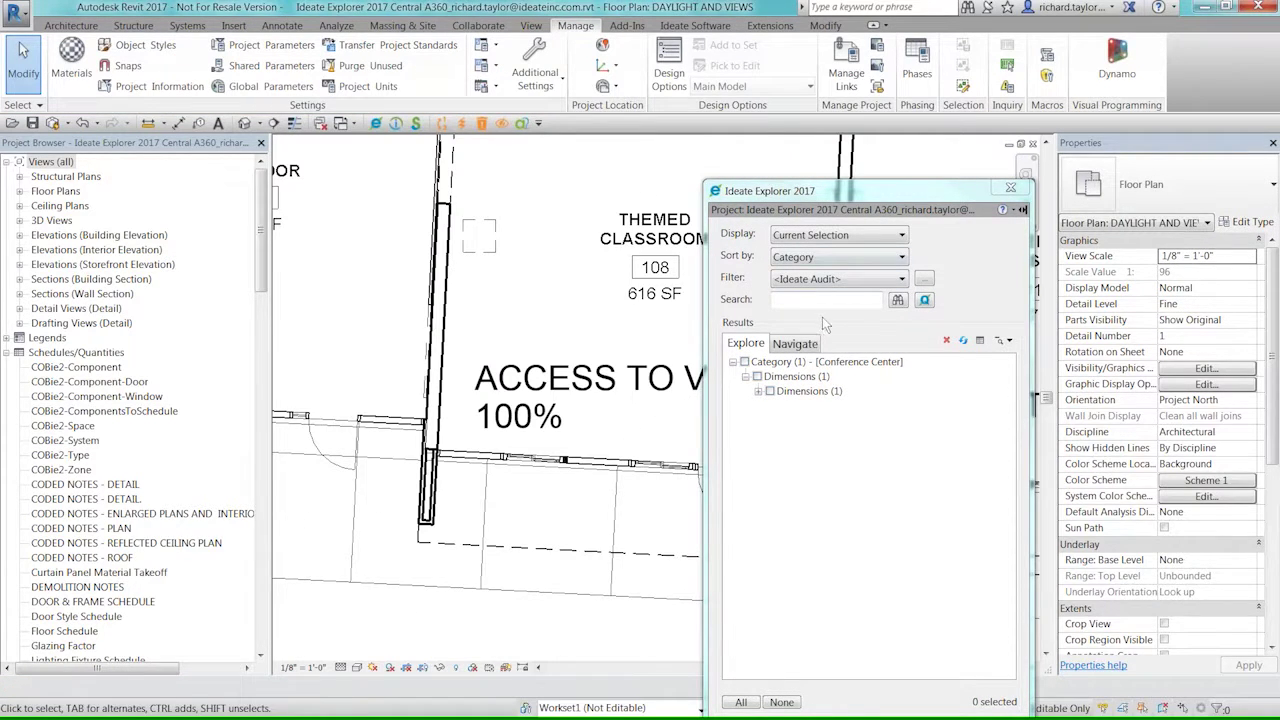
key(alt+Tab)
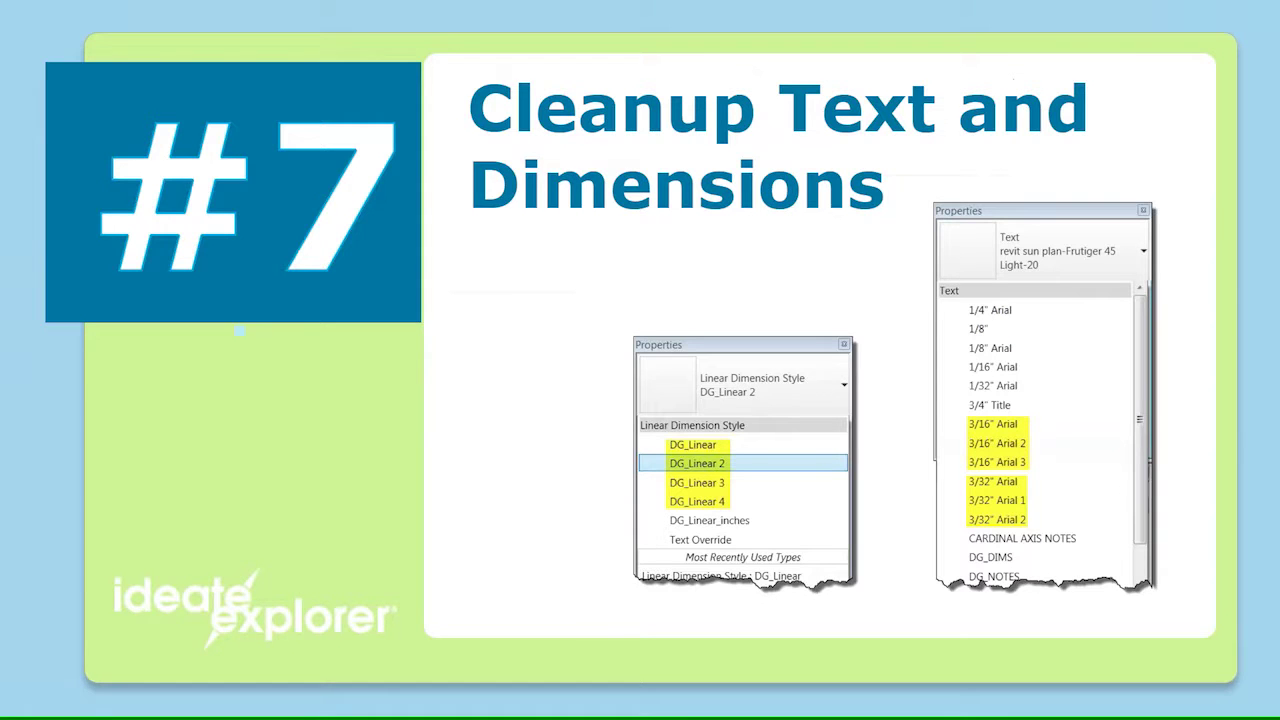
key(Right)
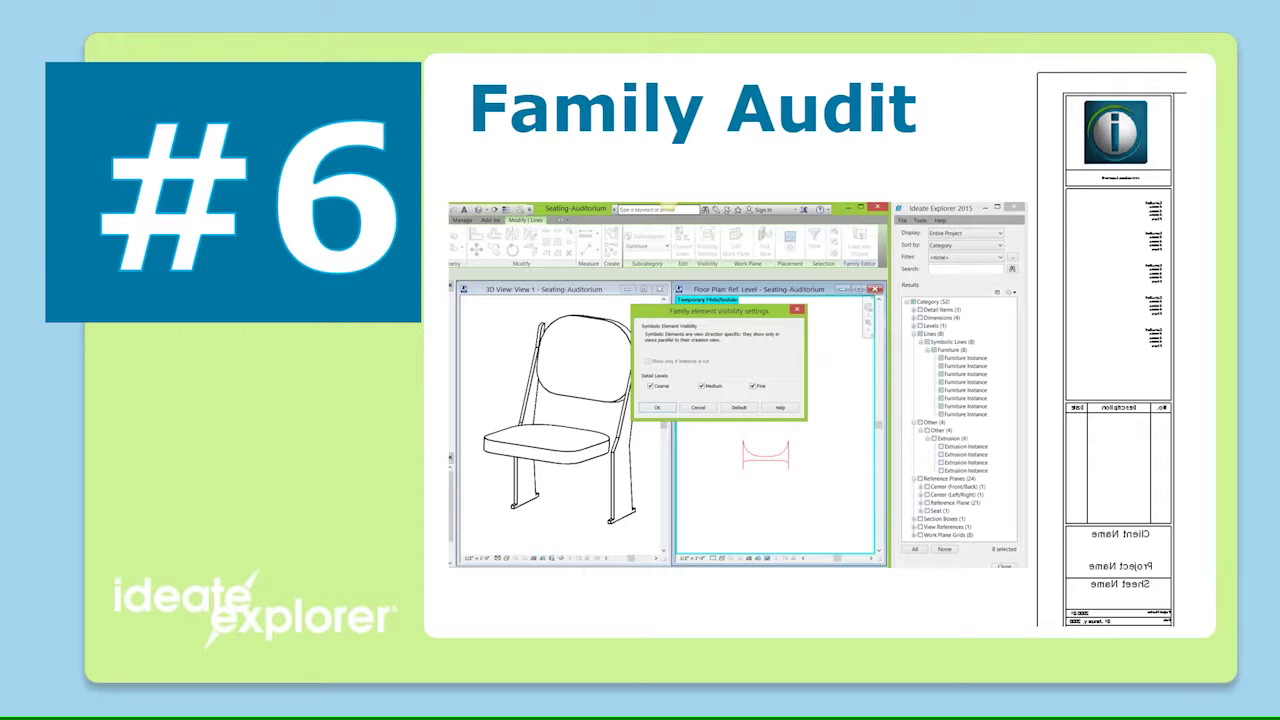
key(alt+Tab)
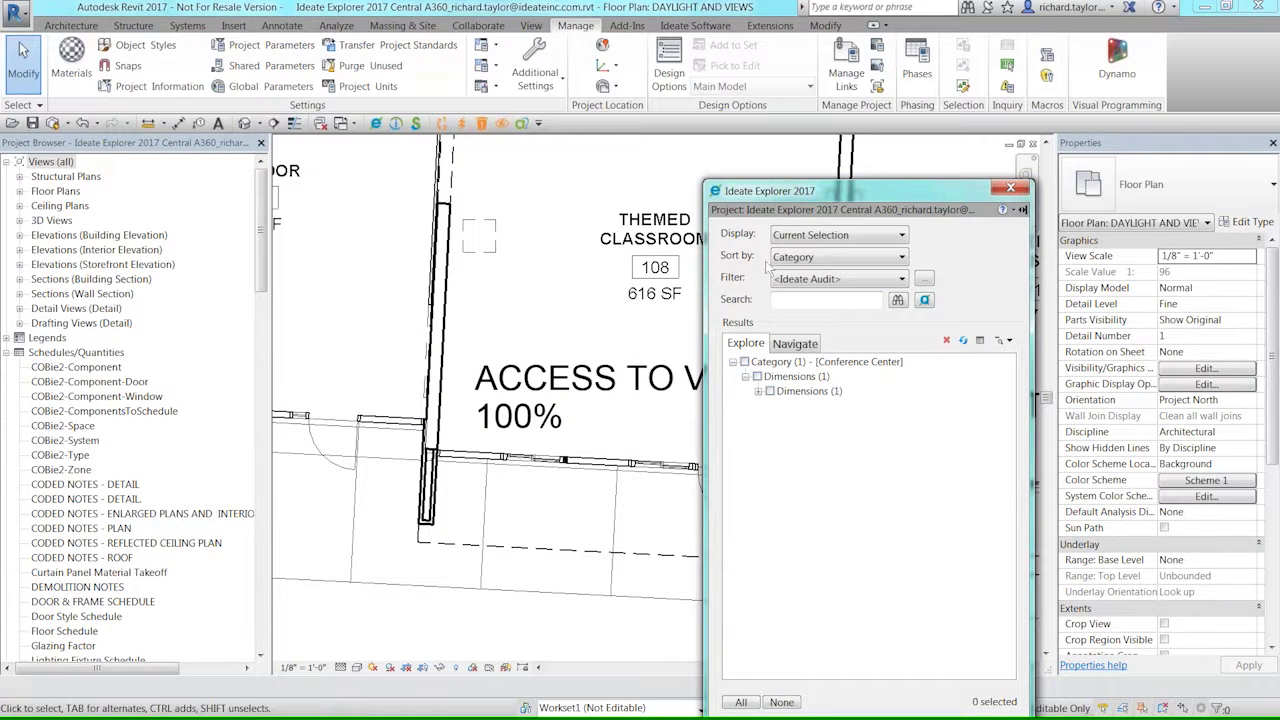
- Display the entire project's elements in Ideate Explorer and close the DAYLIGHT AND VIEWS floor plan
click(815, 236)
click(815, 252)
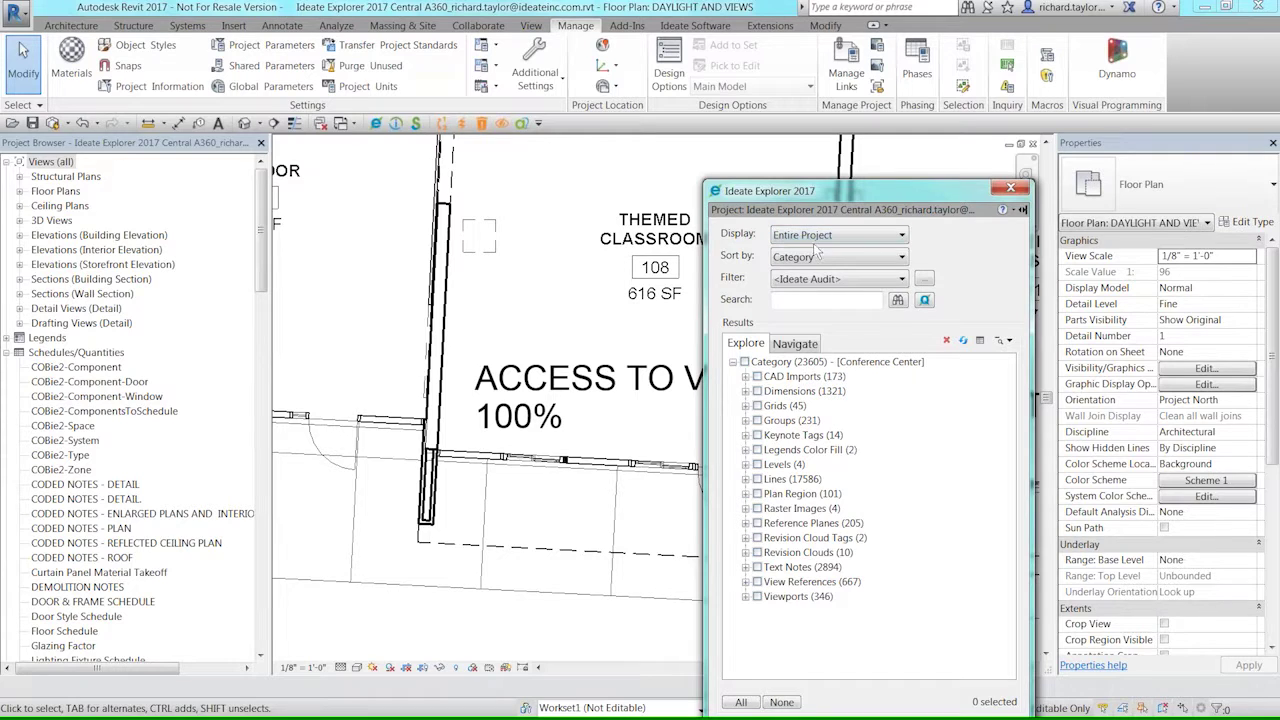
click(533, 260)
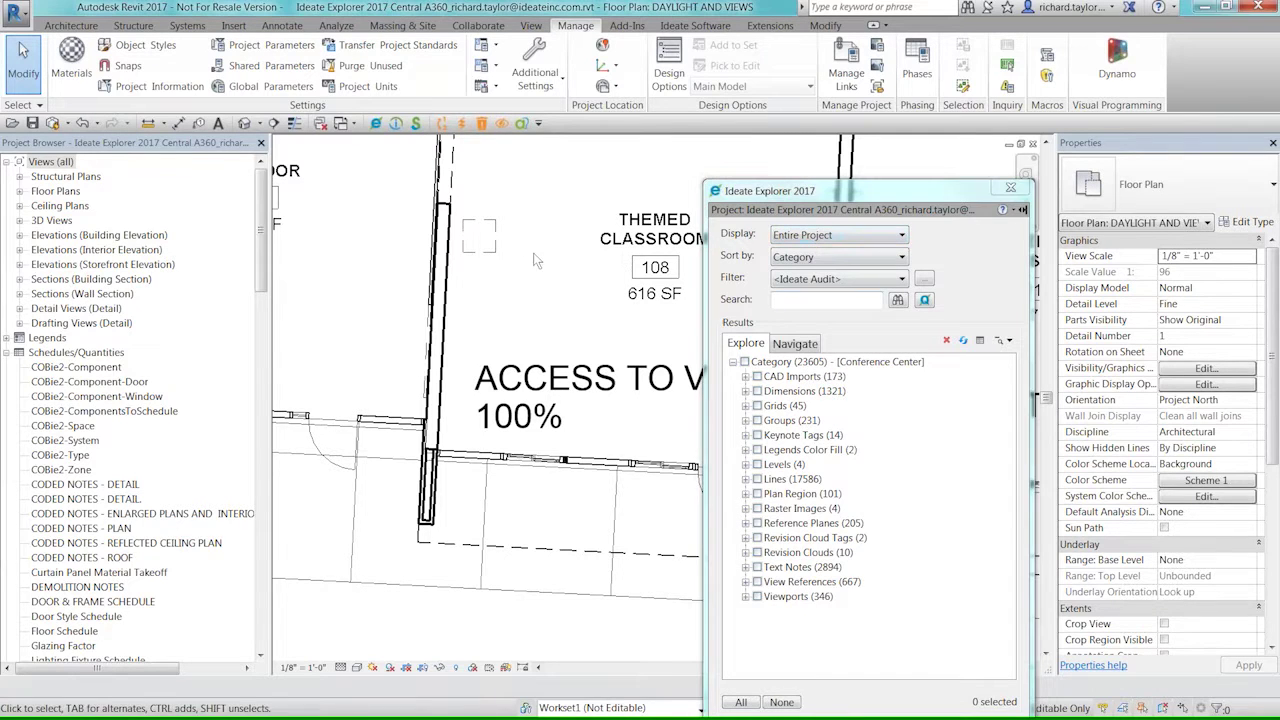
right_click(536, 316)
key(Escape)
key(z)
key(f)
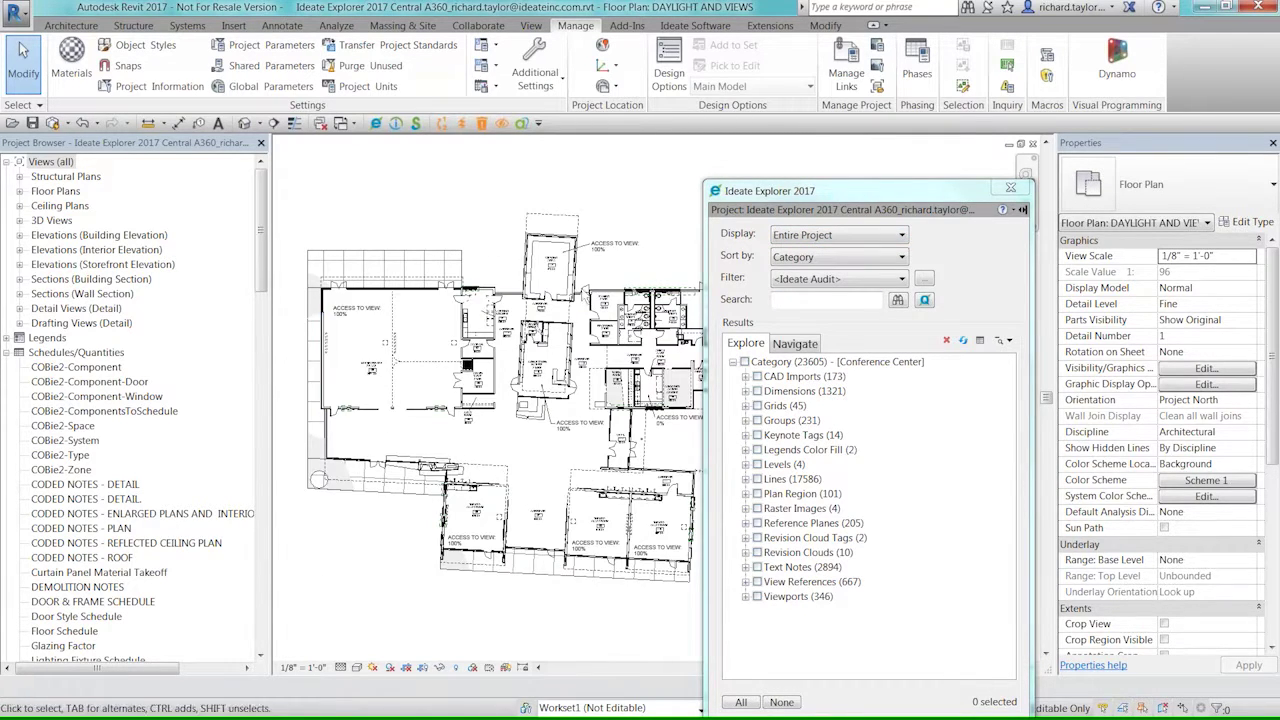
click(1033, 144)
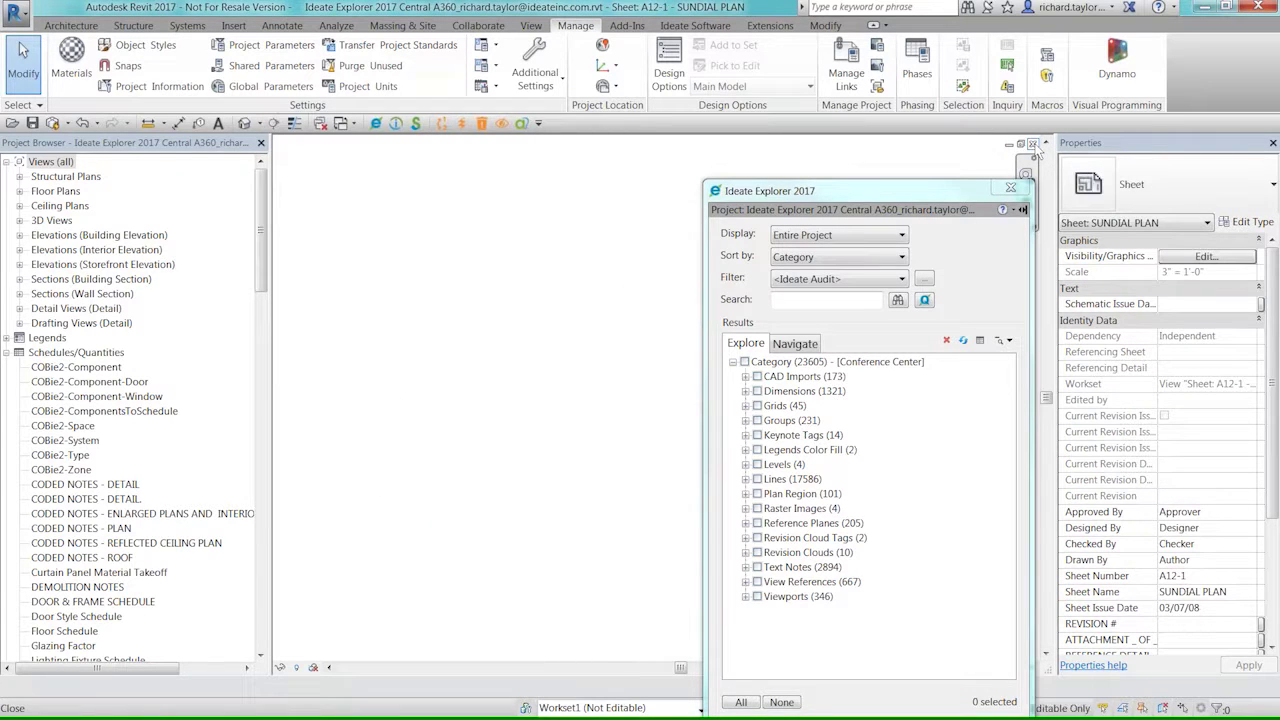
- Open the 1ST FLOOR_EQUIPMENT AND FURNITURE PLAN floor plan from Ideate Explorer's list of views
right_click(565, 314)
click(625, 463)
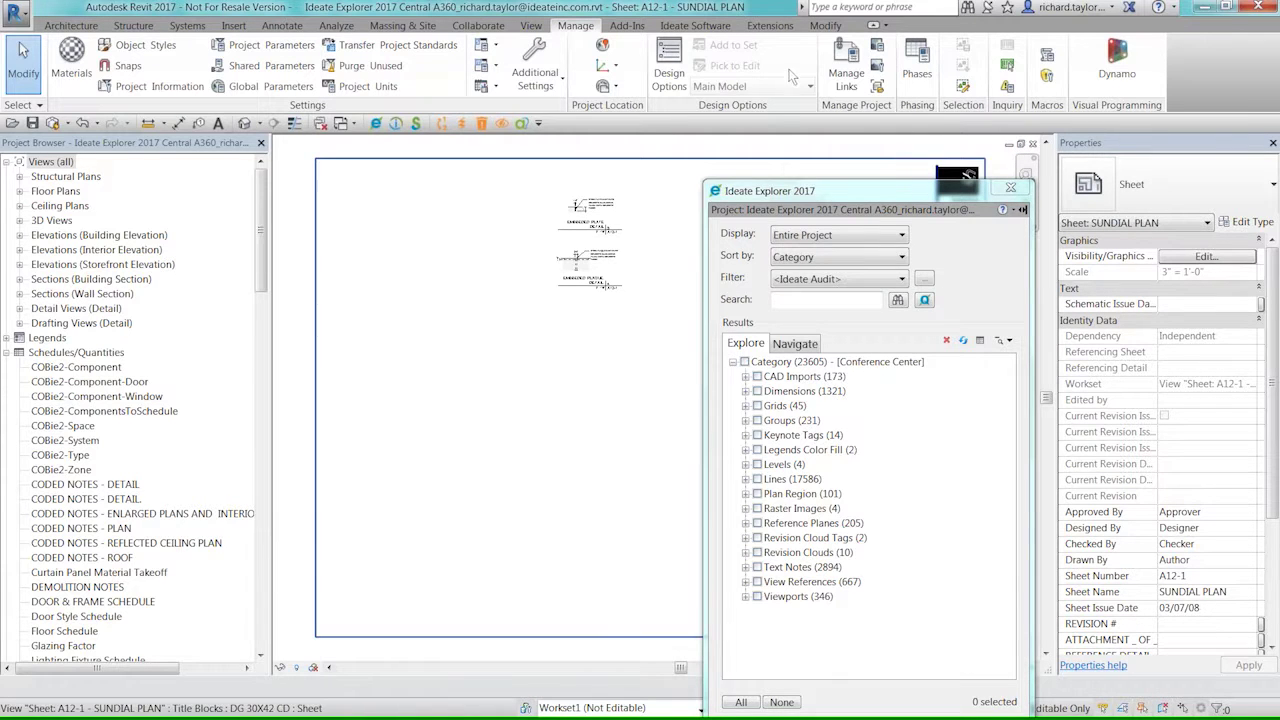
click(795, 343)
click(875, 510)
double_click(876, 510)
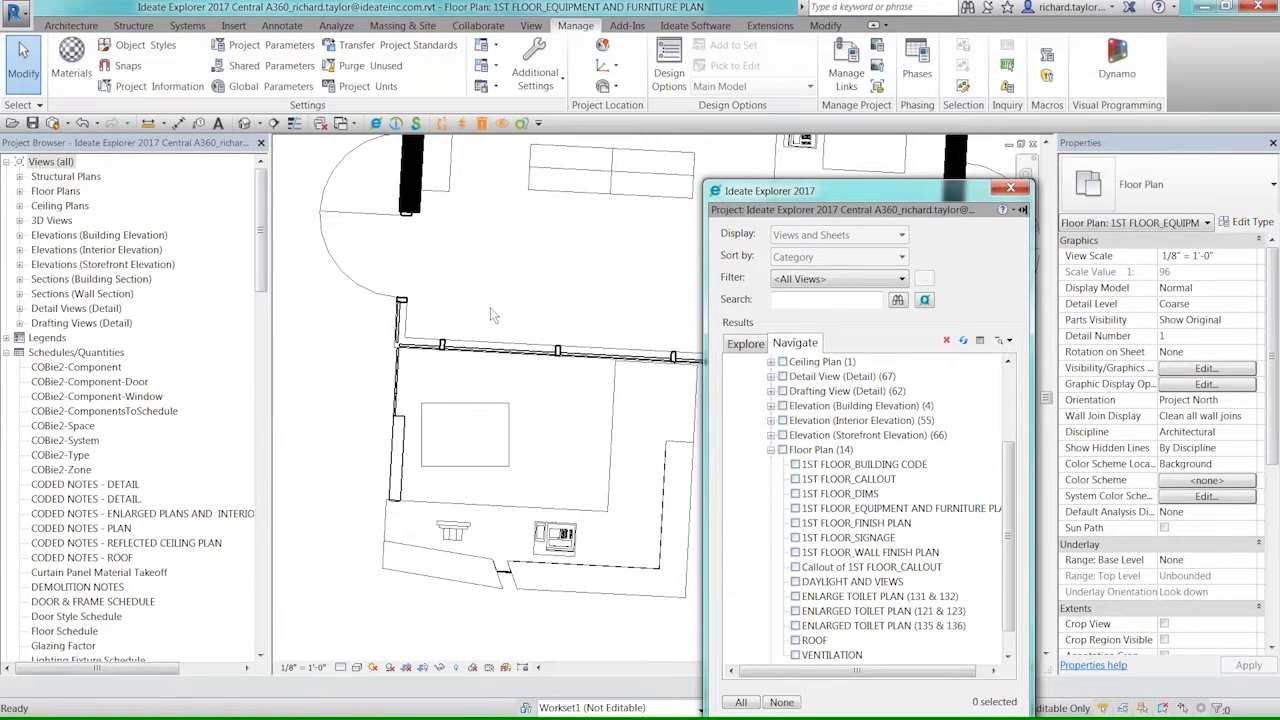
- Select a Chair-Stacking instance in the furniture plan and open its family for editing
scroll(496, 296, down, 4)
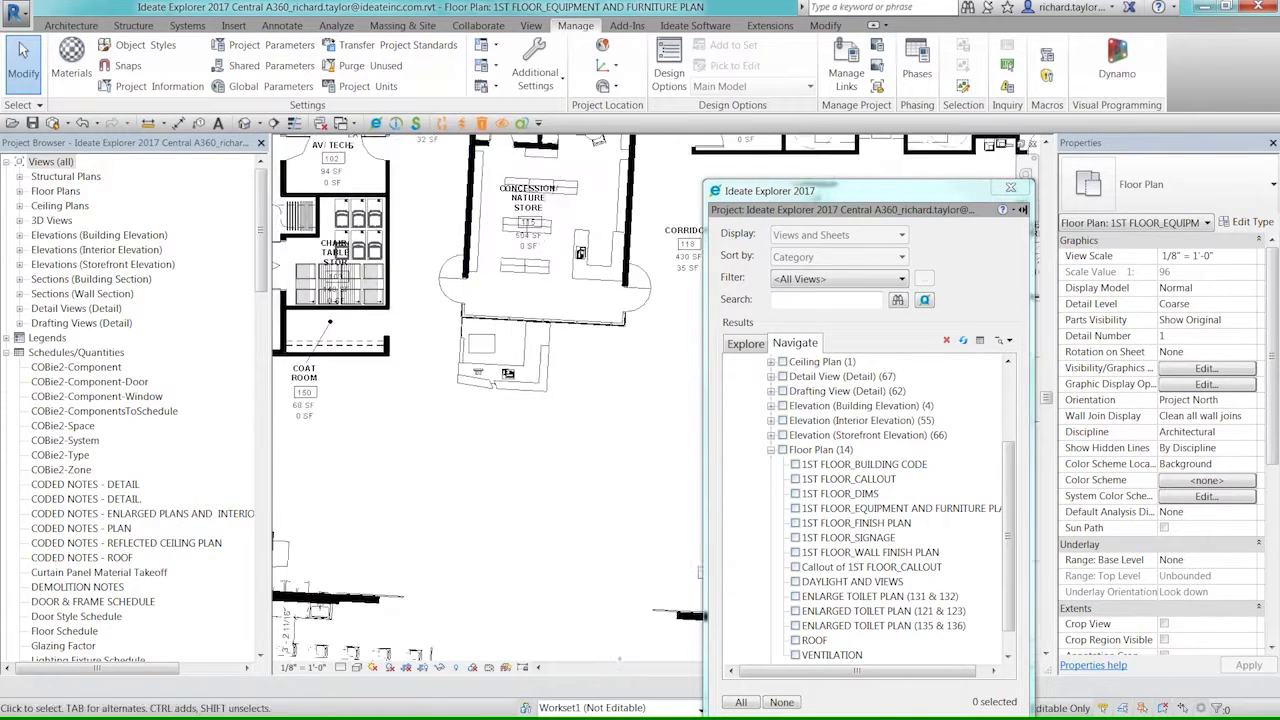
scroll(436, 290, up, 6)
scroll(436, 290, up, 3)
click(505, 298)
click(670, 78)
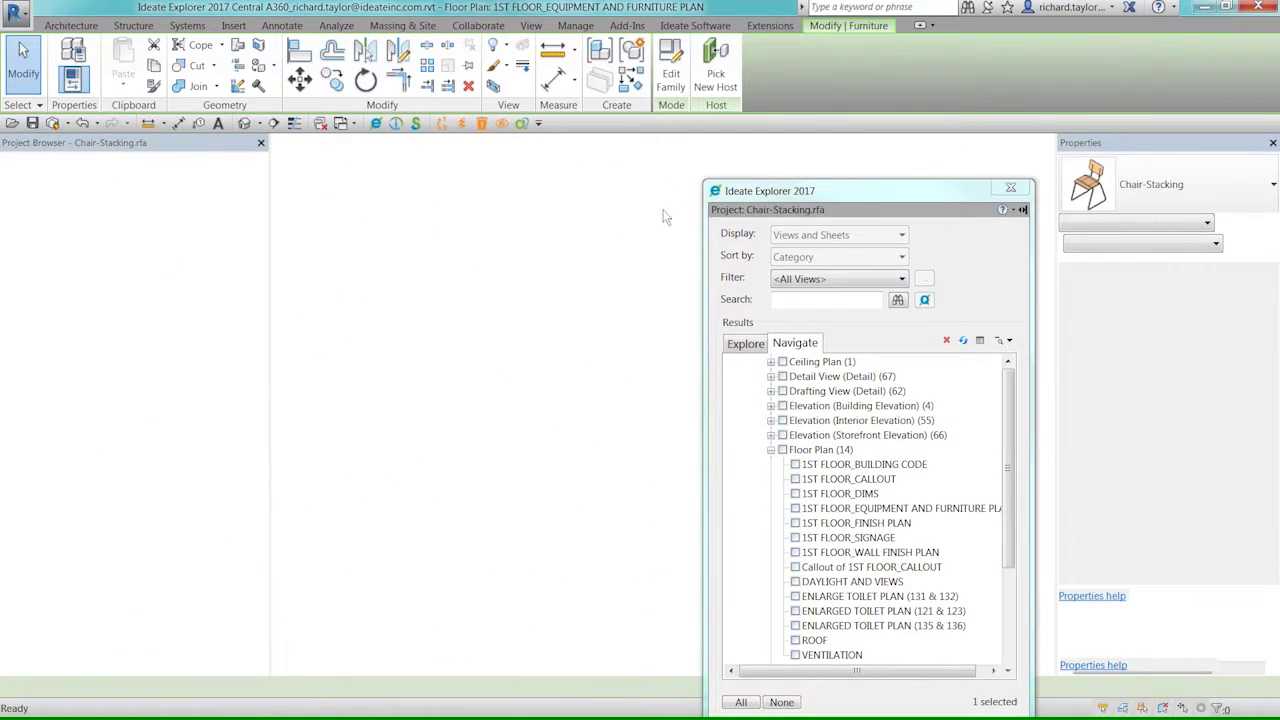
- Examine the chair family's dimensions in Ideate Explorer down to the individual linear instances
drag(861, 198, 946, 161)
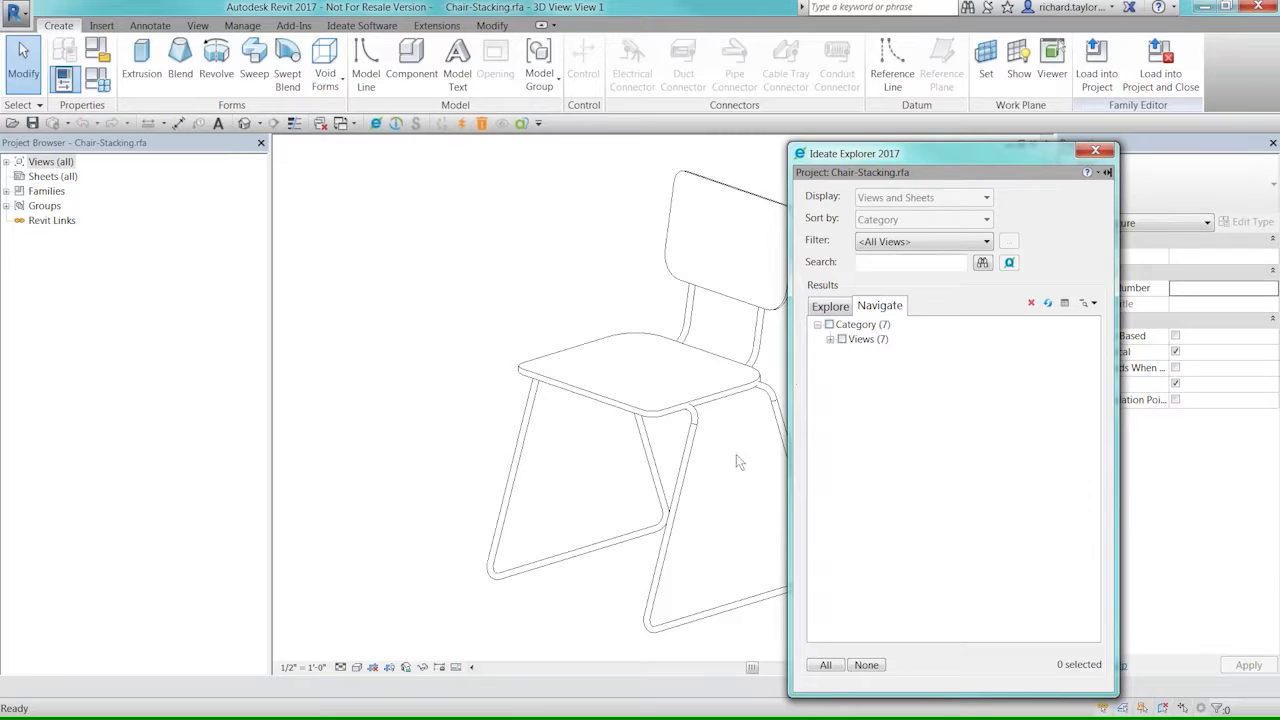
click(831, 308)
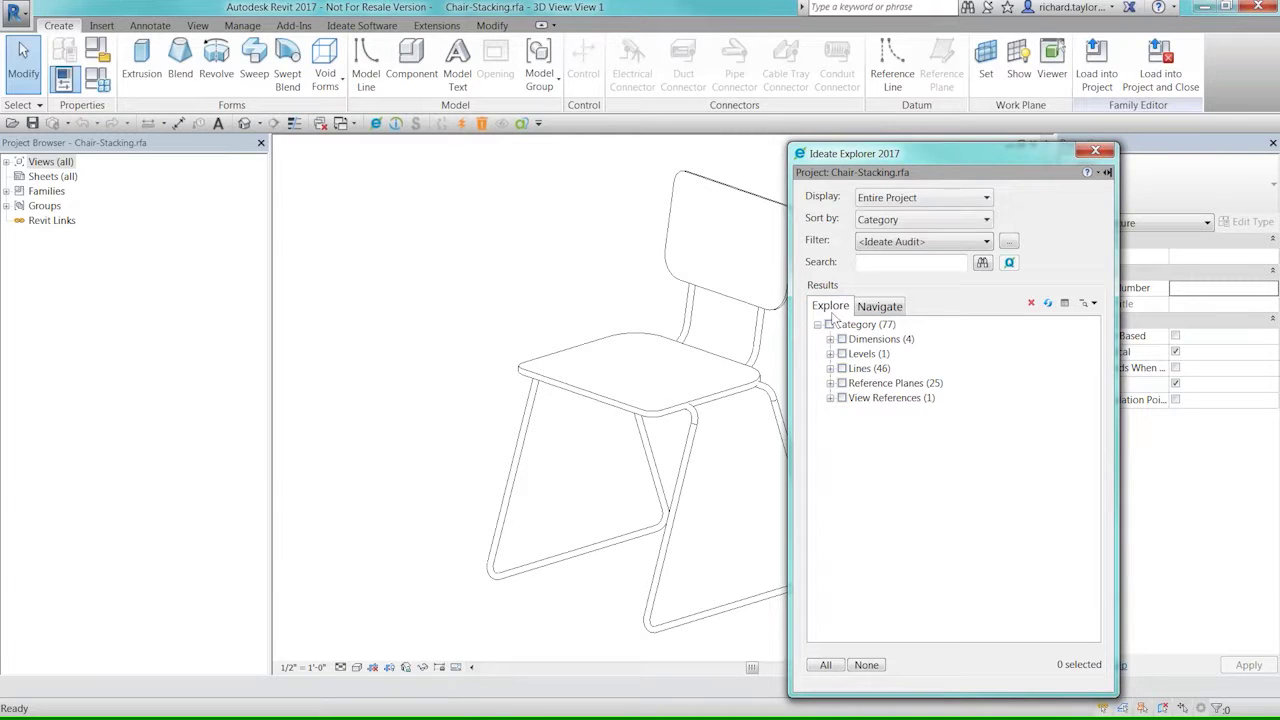
click(830, 340)
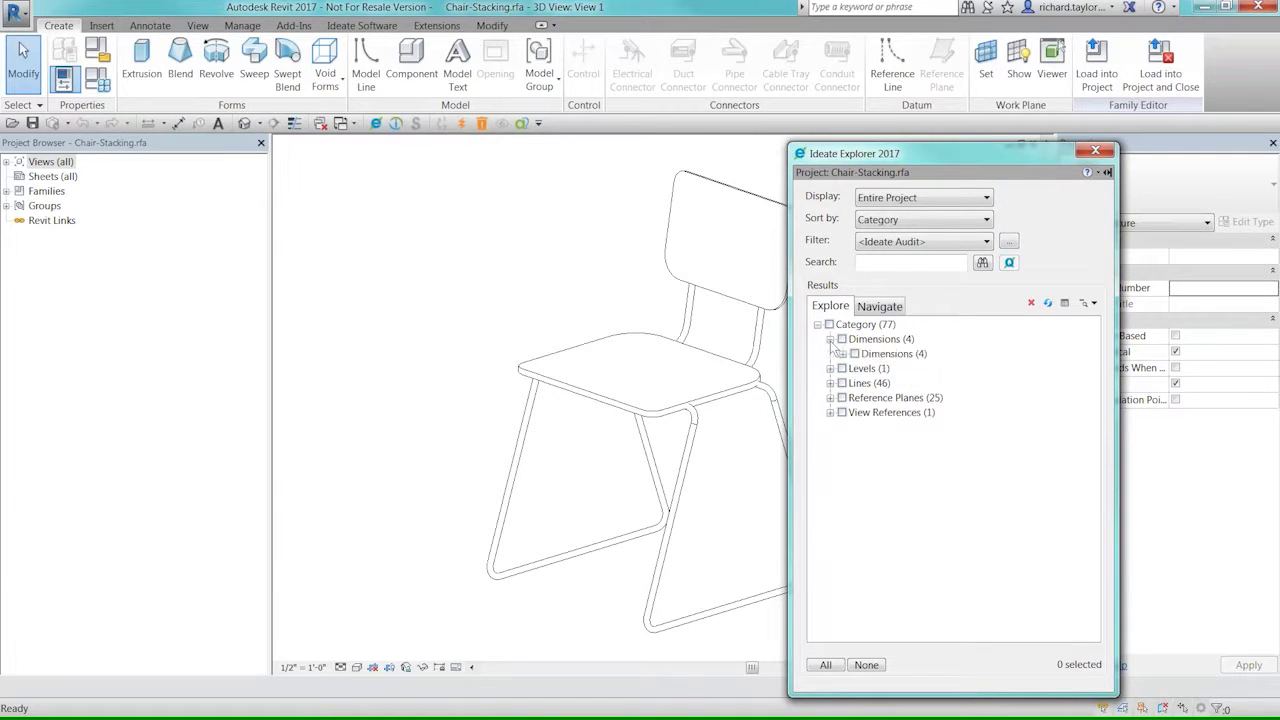
click(842, 354)
click(855, 369)
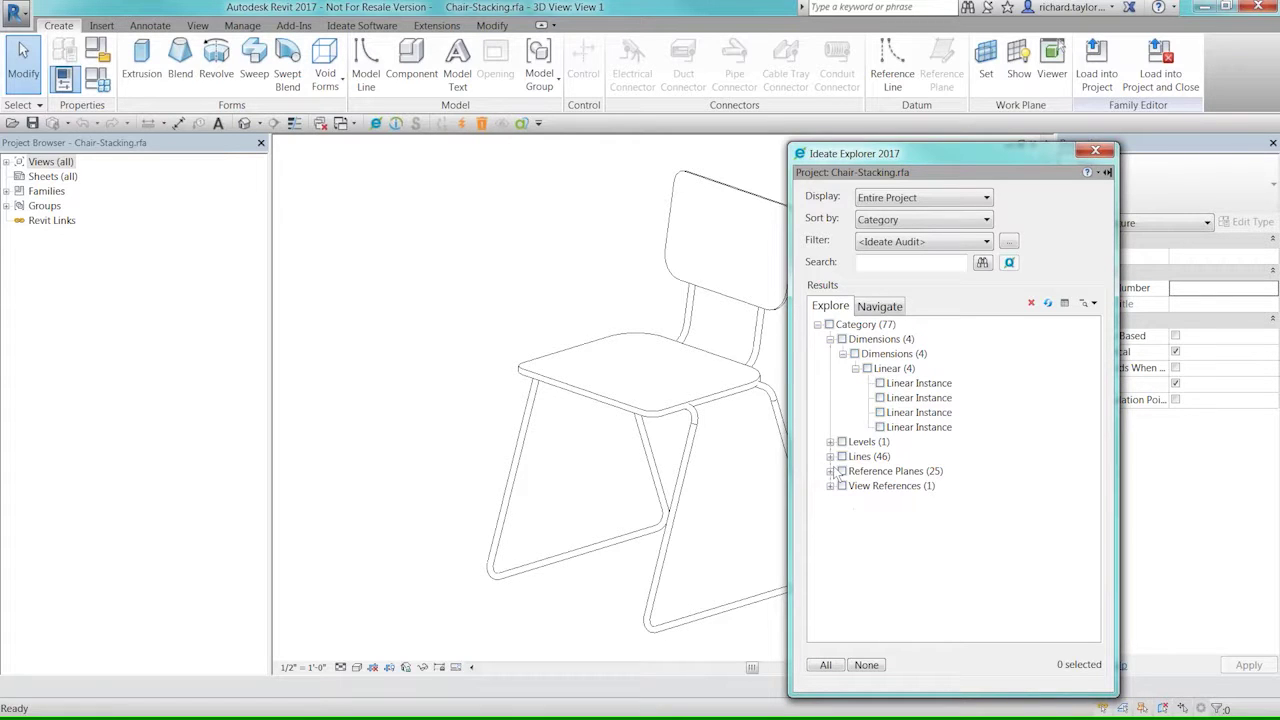
click(830, 339)
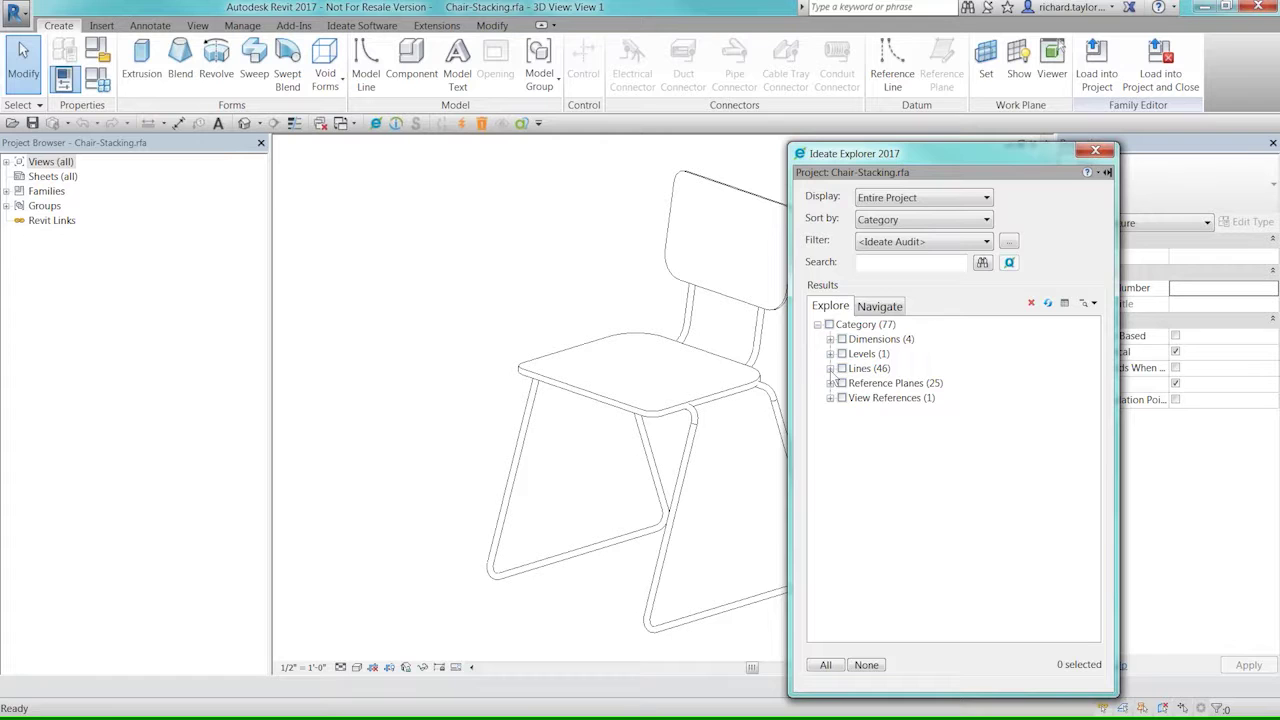
- Examine the chair family's symbolic lines in Ideate Explorer down to the individual furniture instances
click(830, 369)
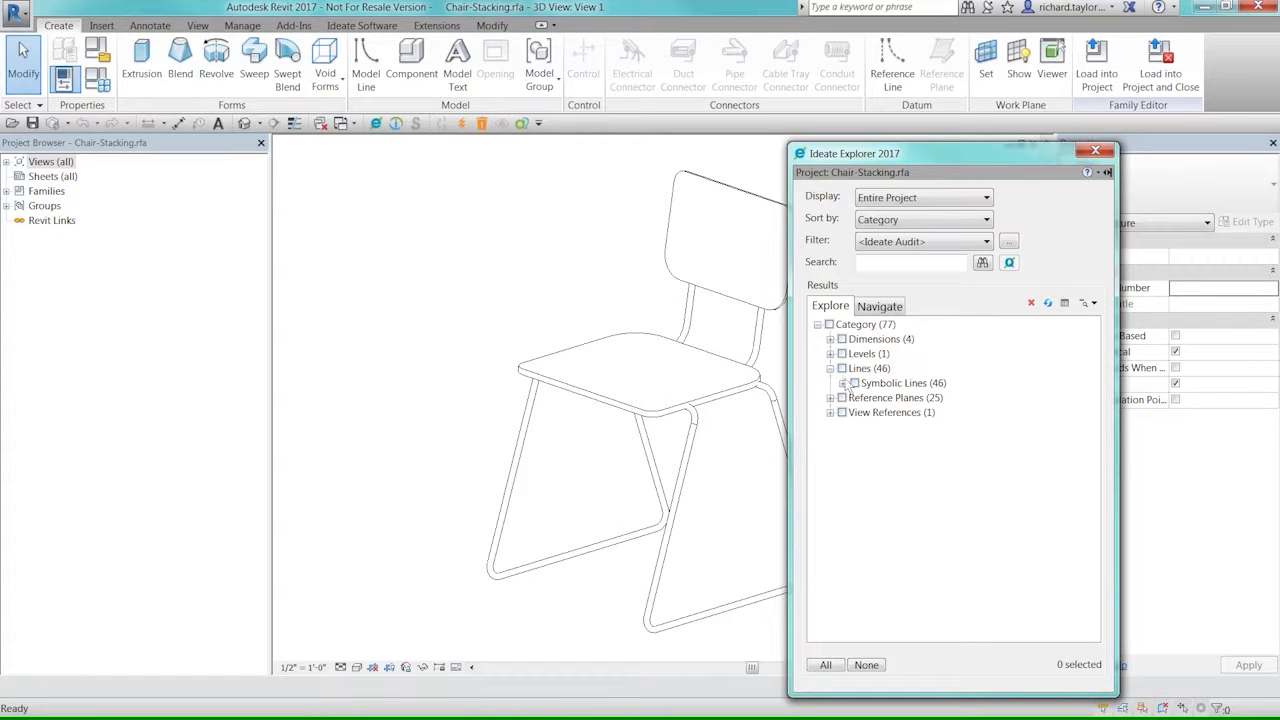
click(843, 383)
click(855, 398)
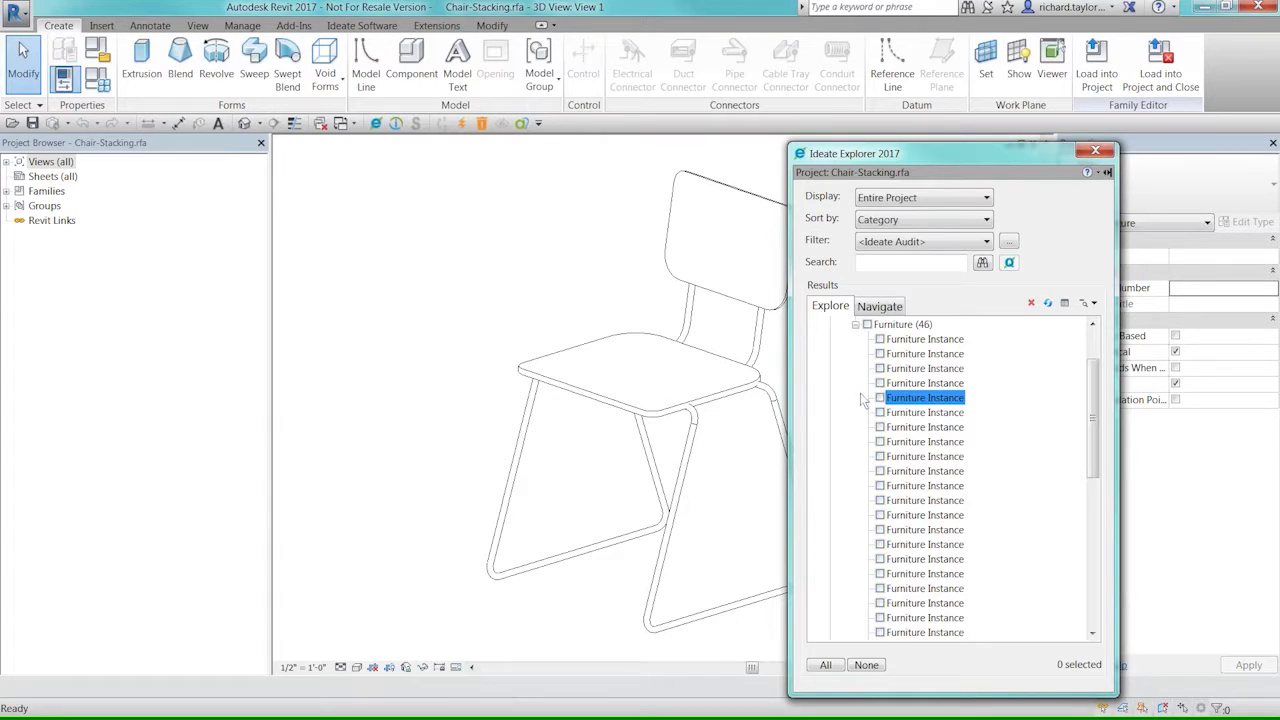
click(855, 325)
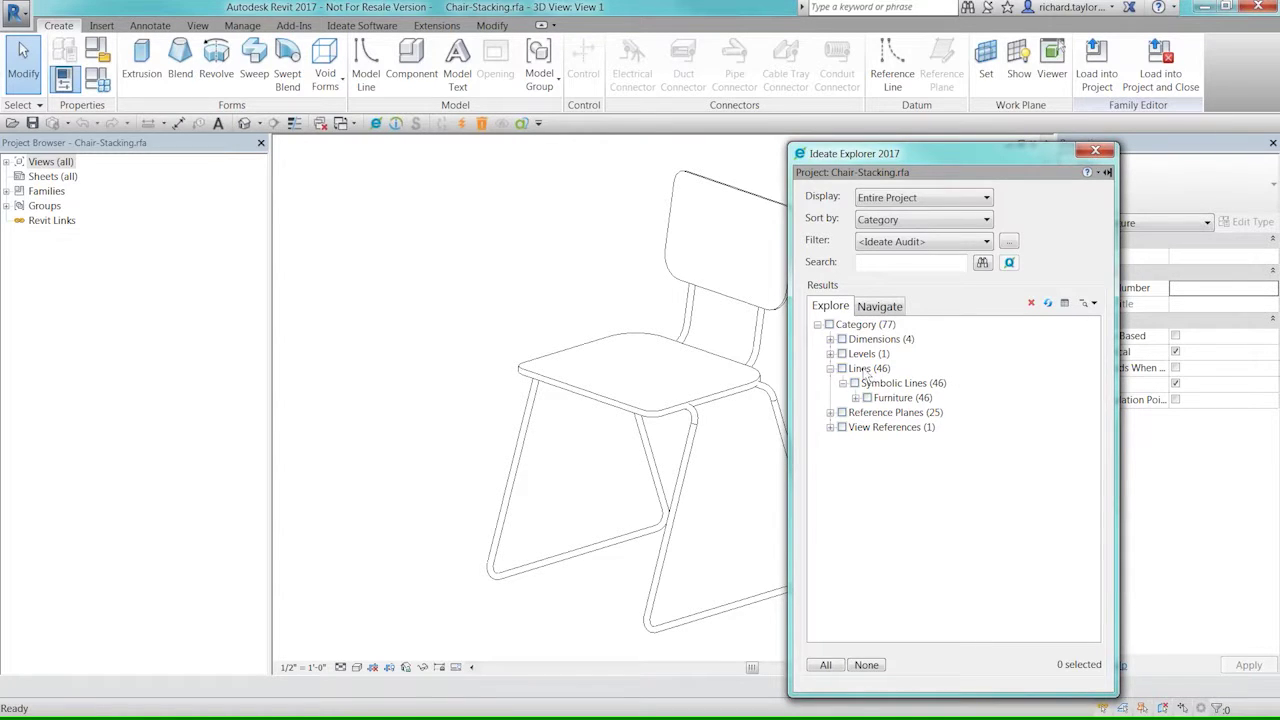
- Set the Ideate Explorer filter to <none> and select all extrusions in the chair family
click(884, 245)
click(886, 258)
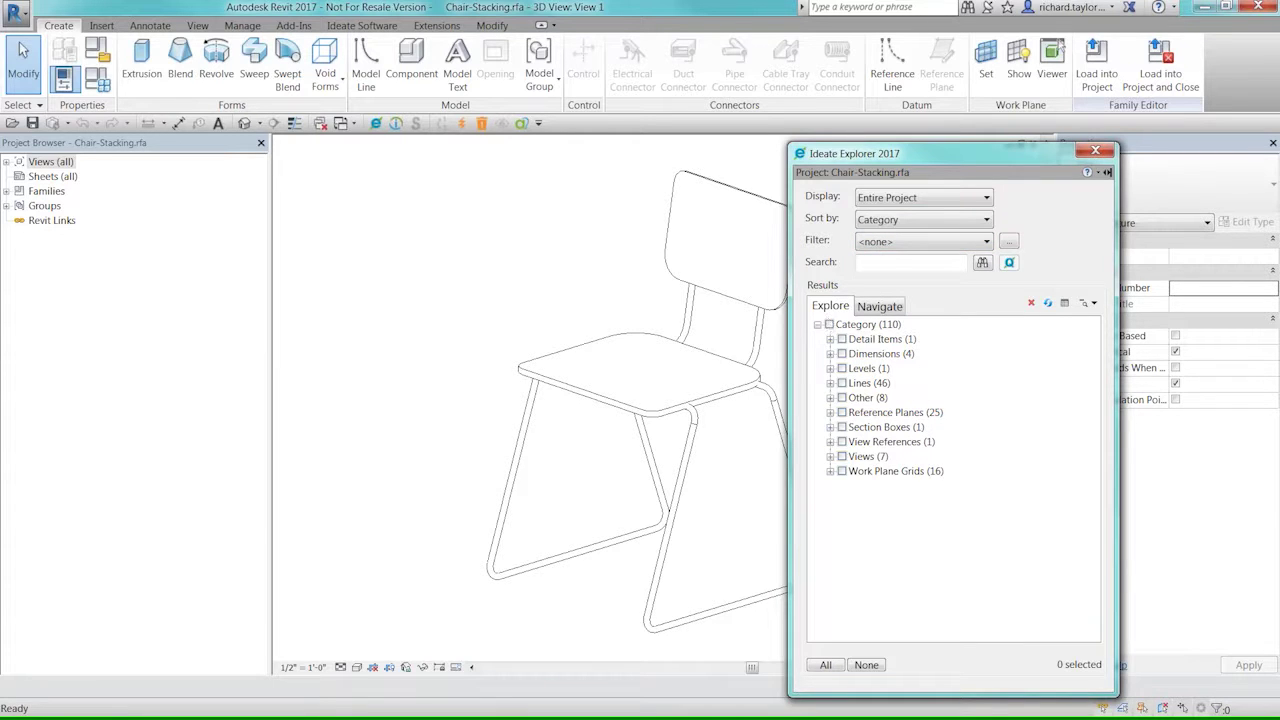
click(878, 242)
click(830, 398)
click(842, 412)
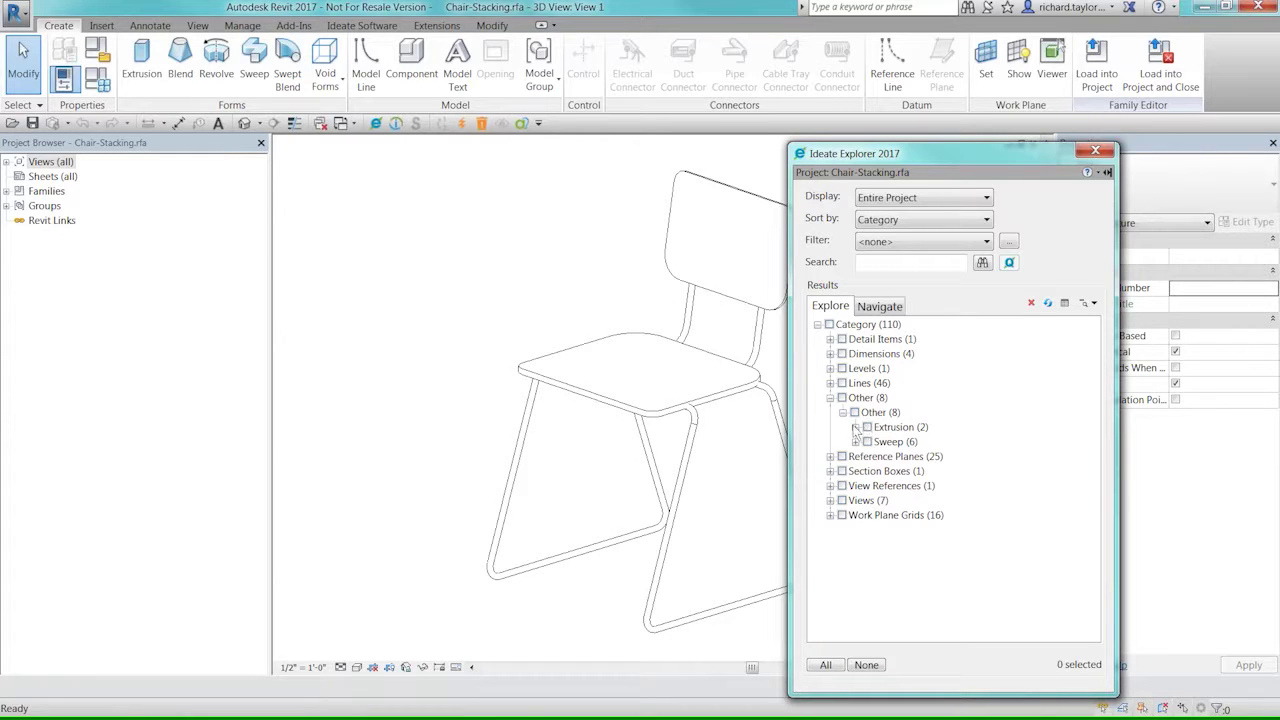
click(868, 430)
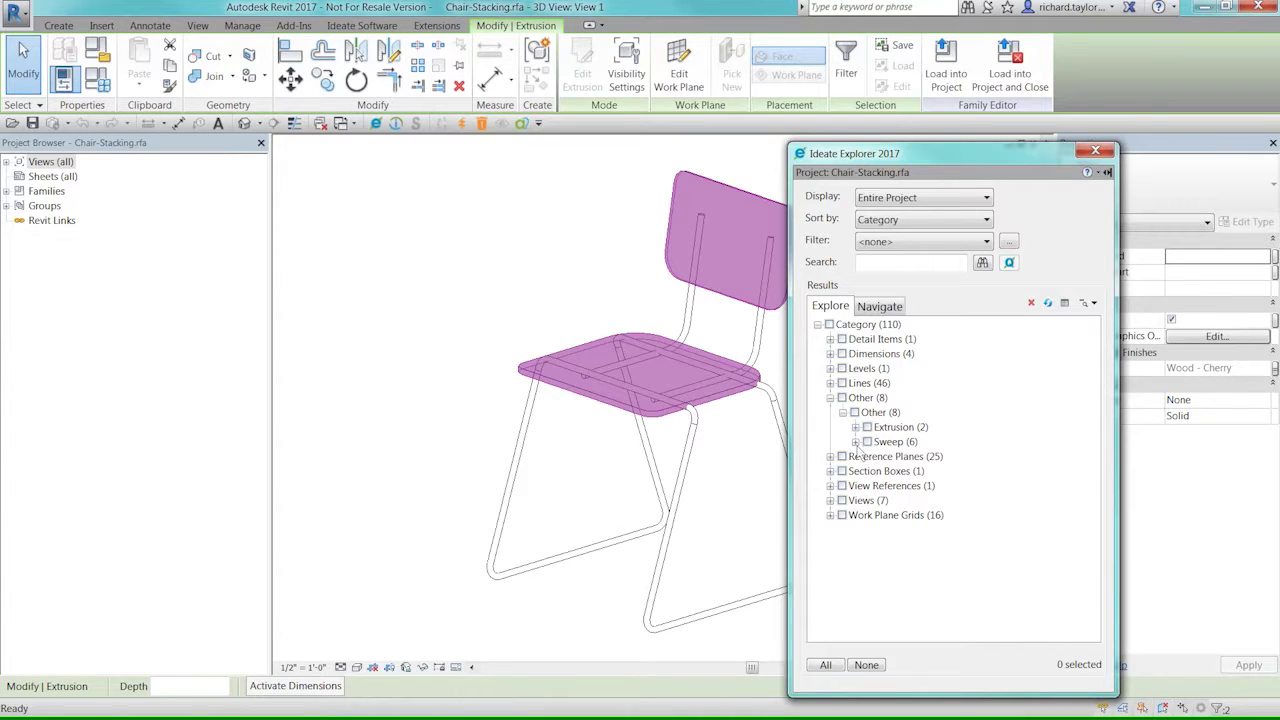
- Clear the extrusion selection and select all sweeps in the chair family
click(856, 441)
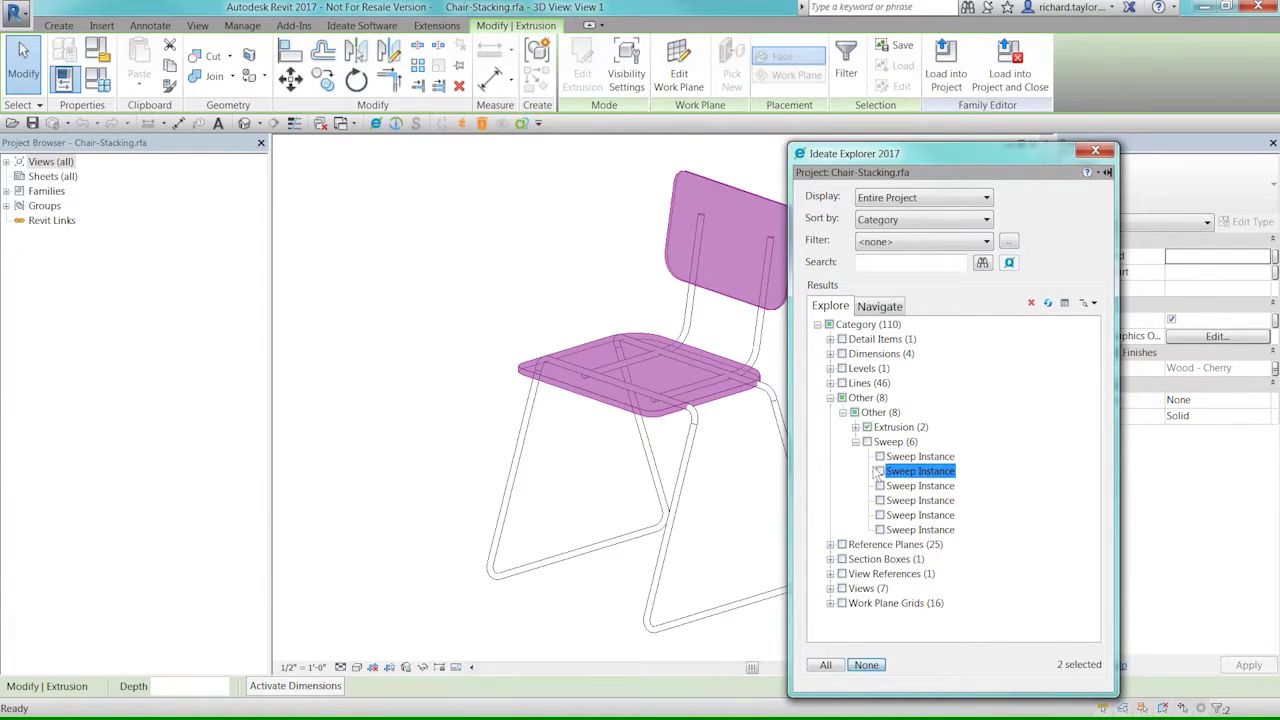
click(866, 665)
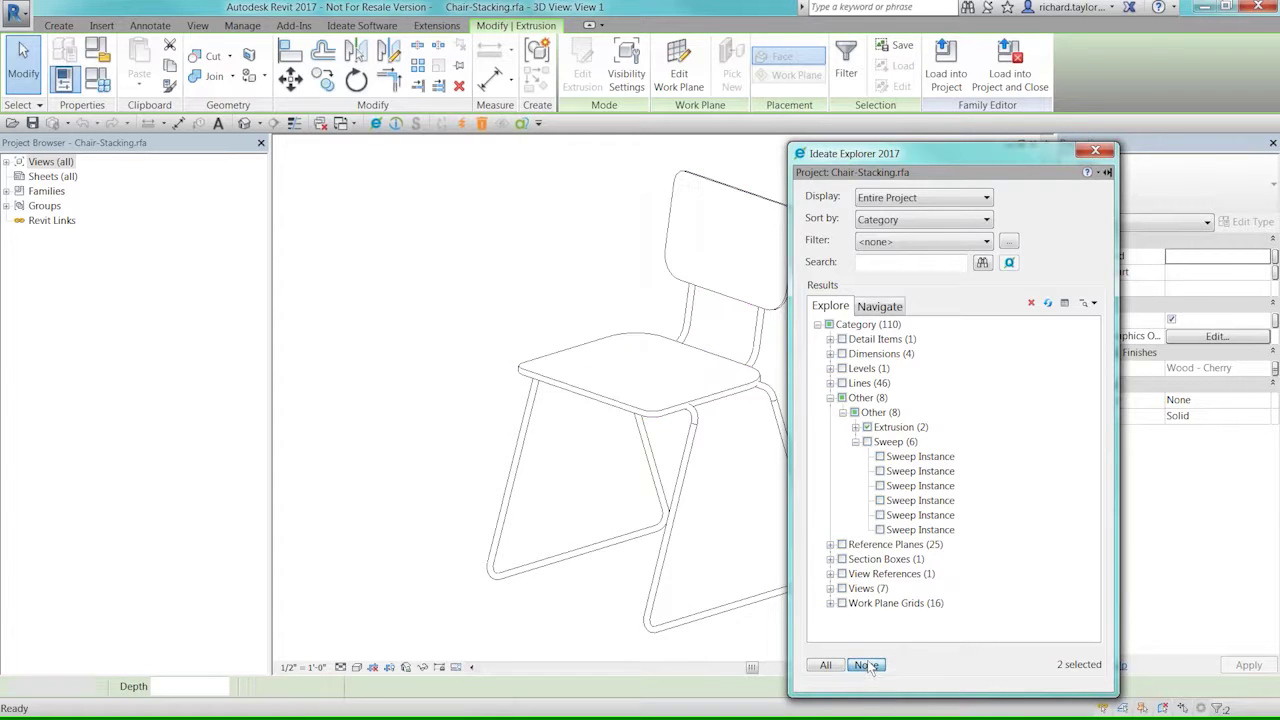
click(867, 441)
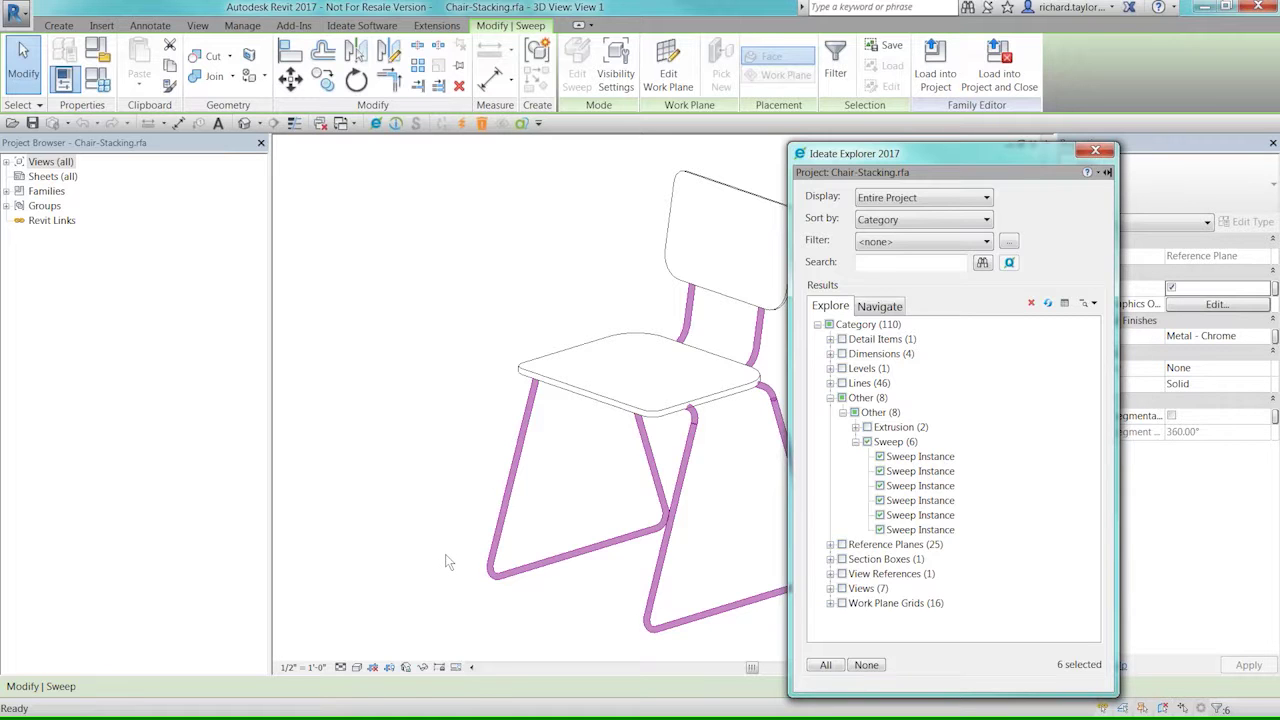
- Inspect the selected sweeps isolated in the 3D view and reset the temporary isolation
click(423, 667)
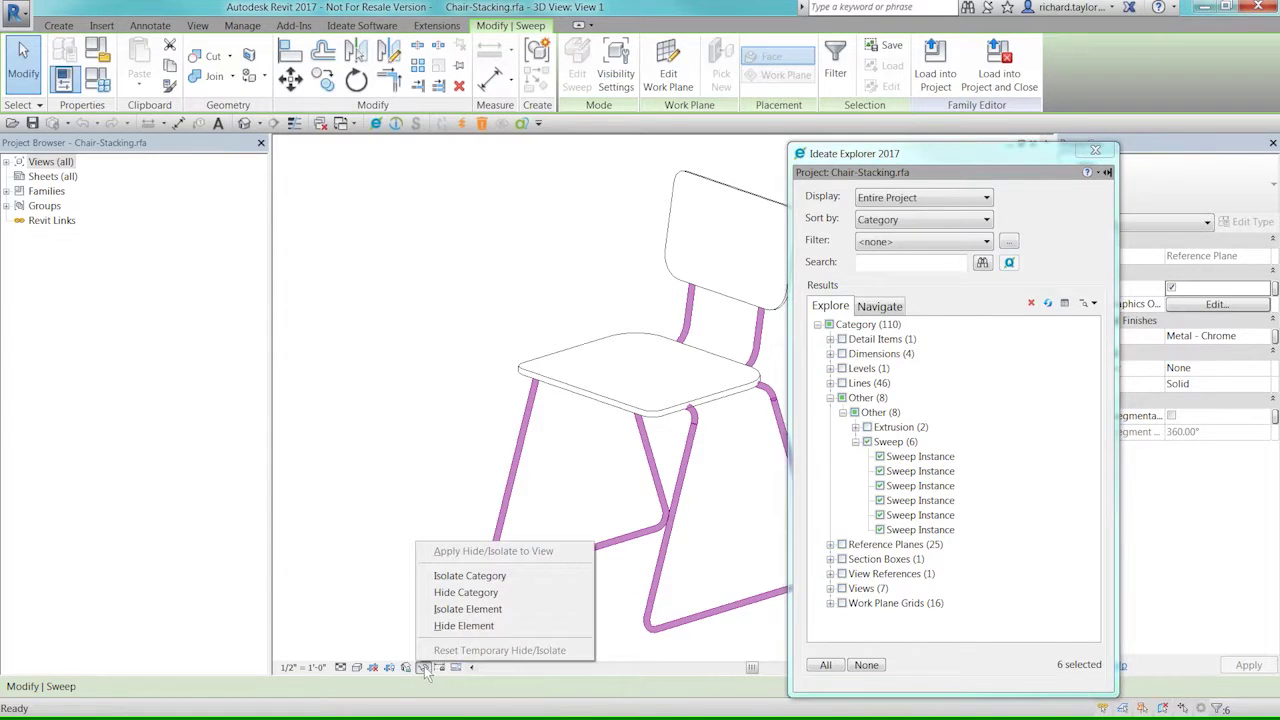
click(458, 610)
shift+middle_drag(458, 610, 448, 562)
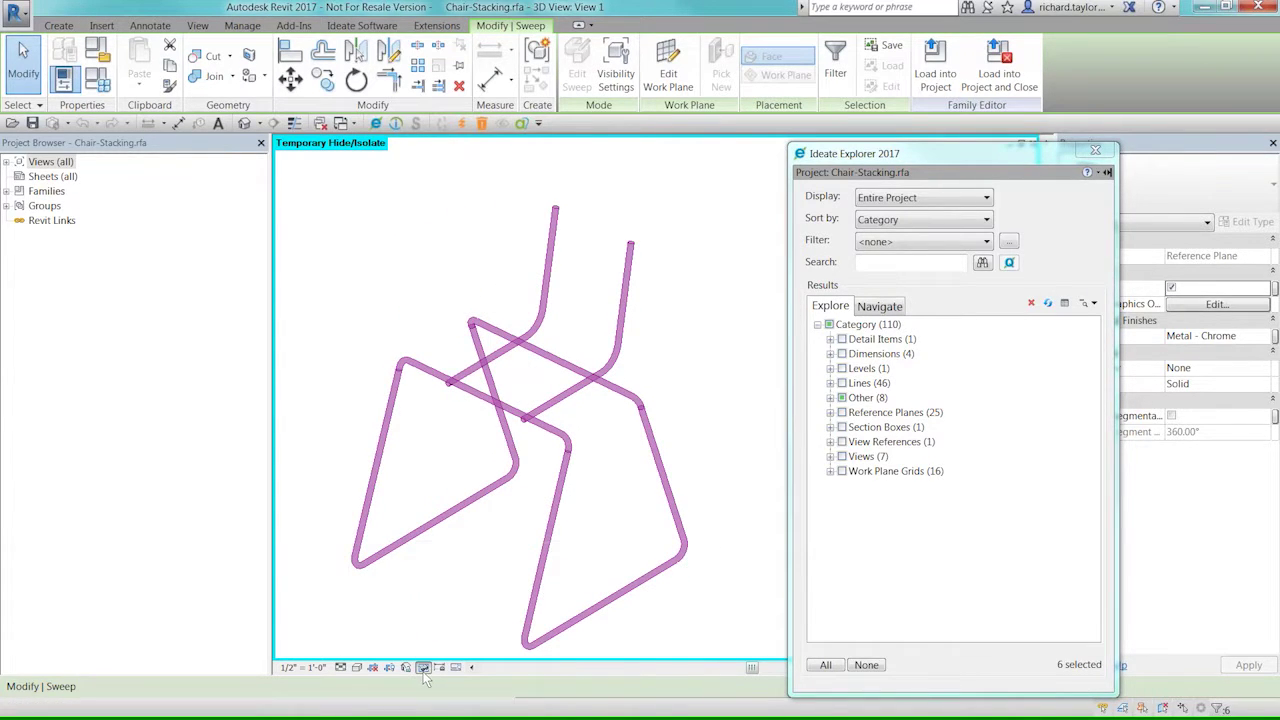
click(423, 667)
click(437, 651)
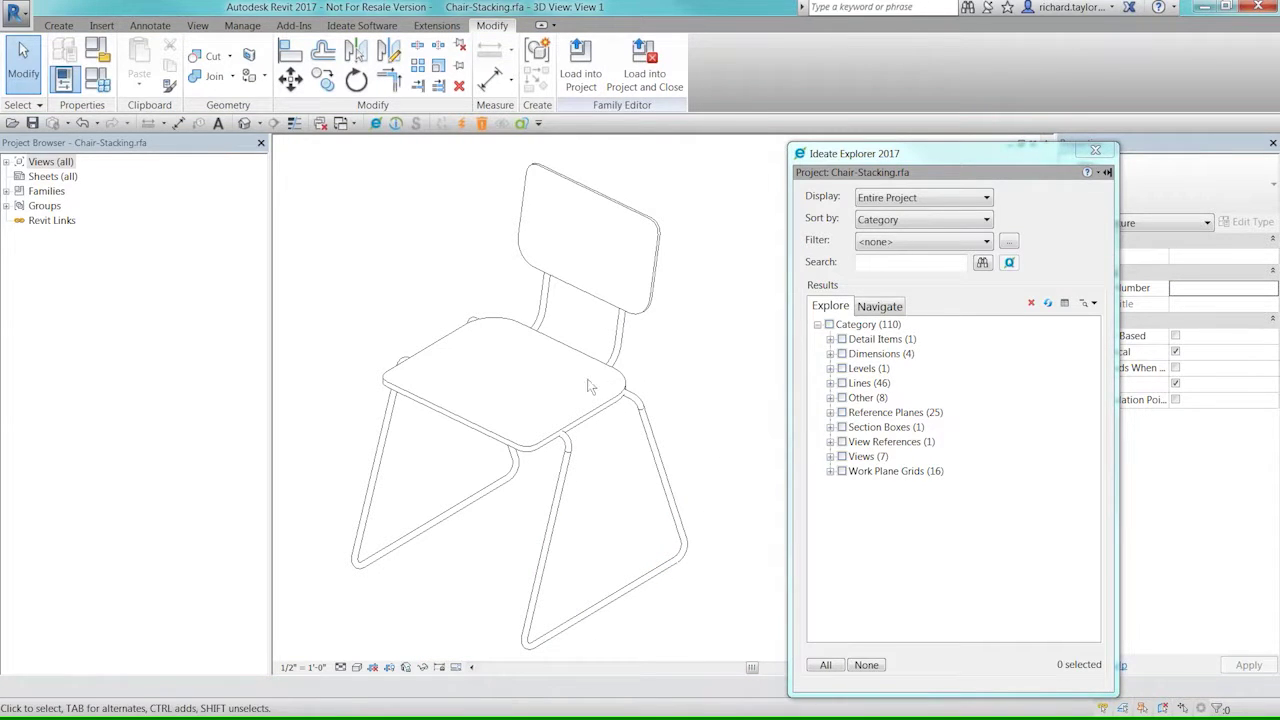
- Close the Chair-Stacking family without saving its changes
drag(976, 181, 953, 219)
click(1033, 145)
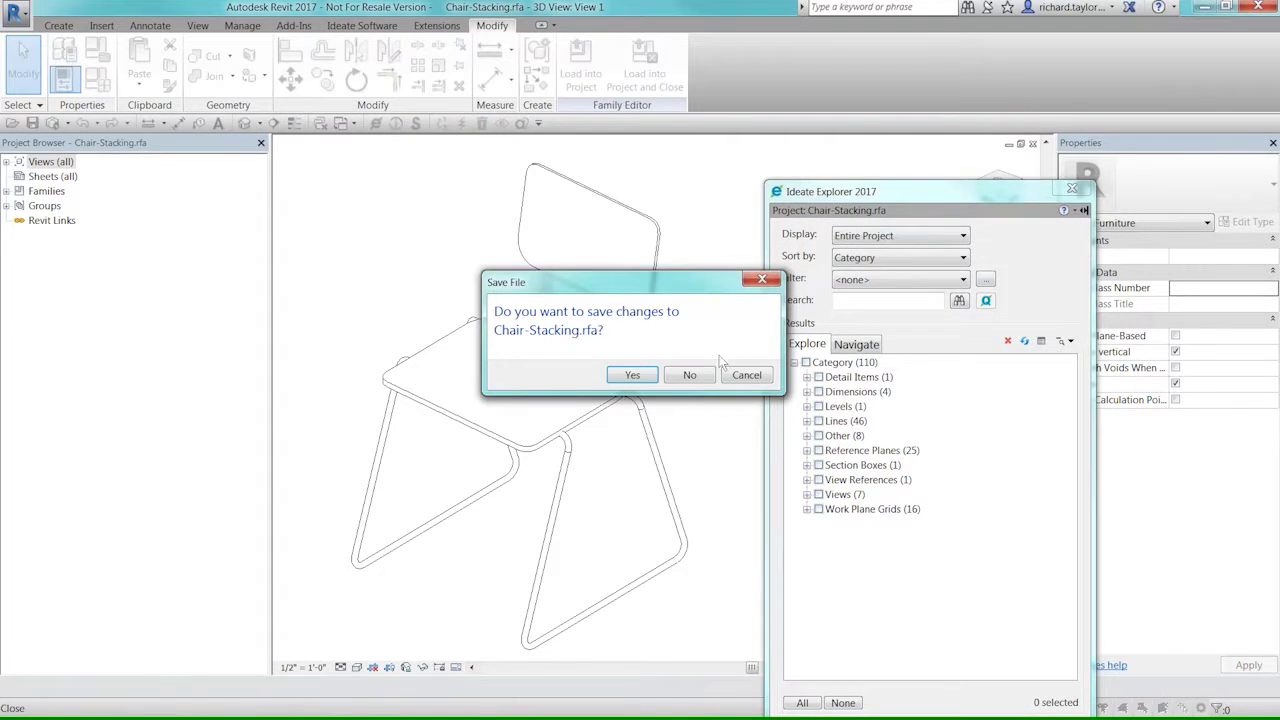
click(690, 375)
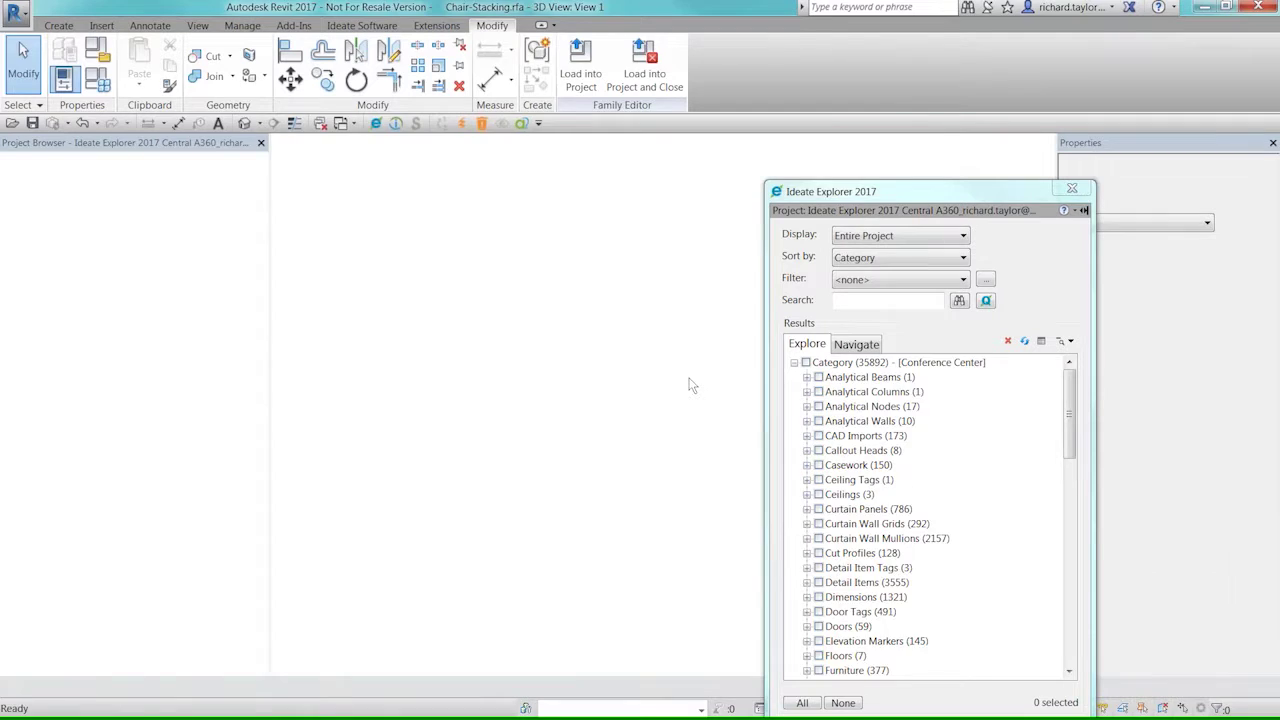
- Select all Casework elements of the project in Ideate Explorer with the furniture plan in view
scroll(531, 417, down, 6)
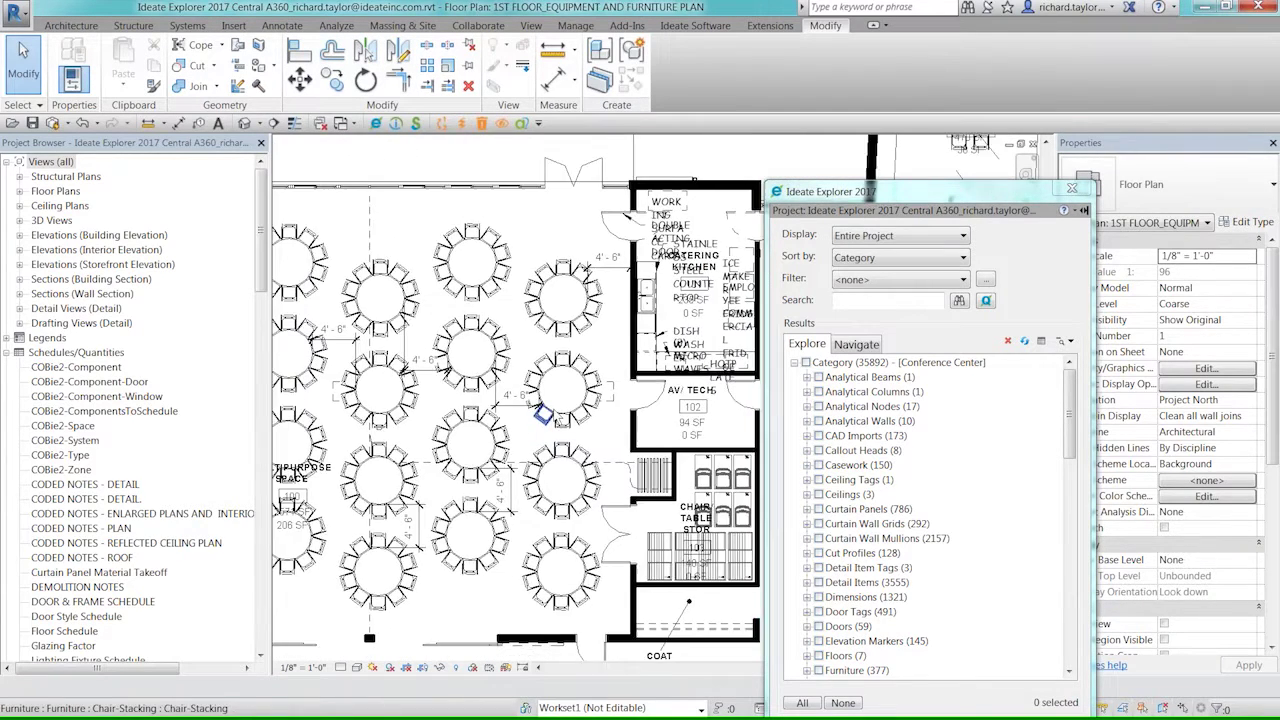
drag(985, 193, 906, 107)
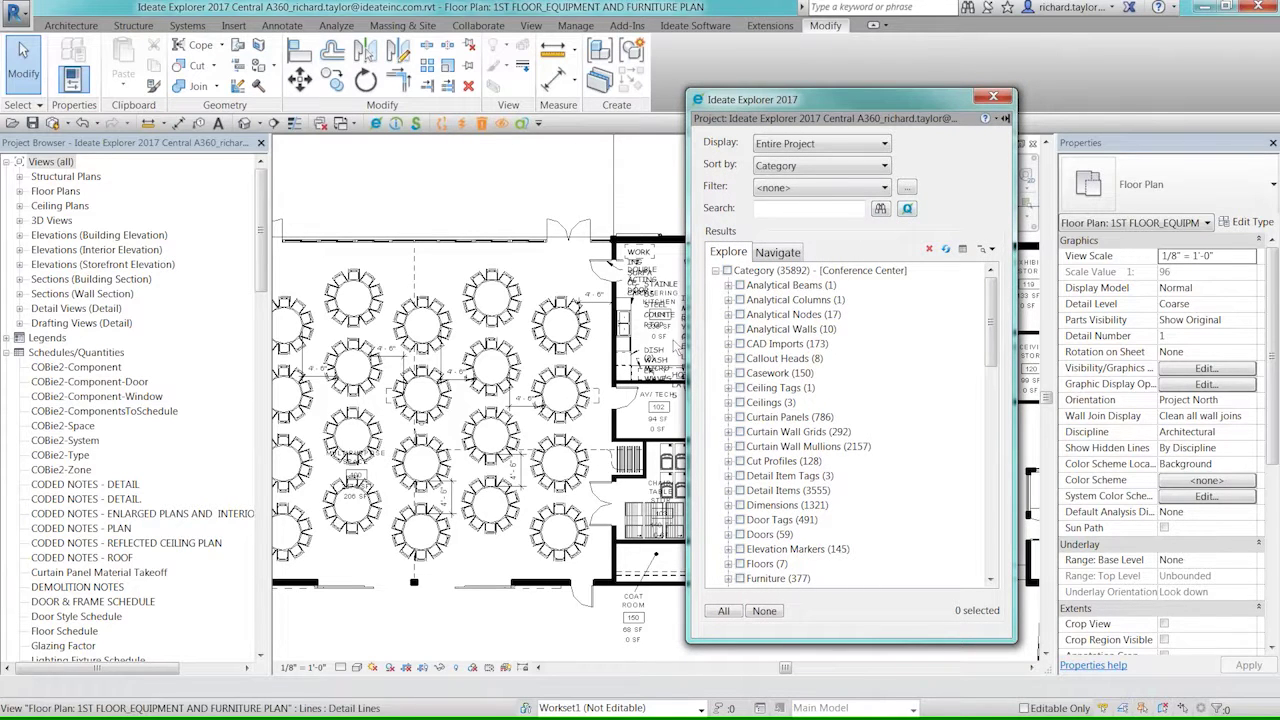
click(741, 374)
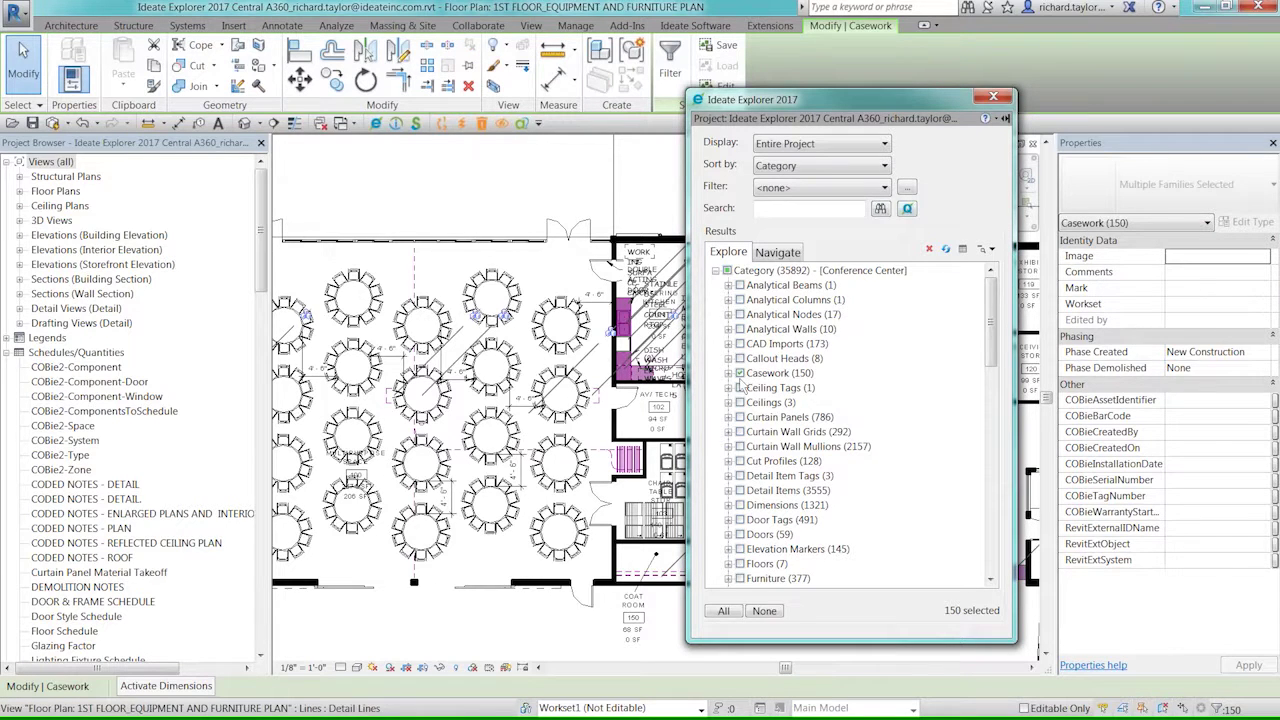
drag(995, 362, 995, 414)
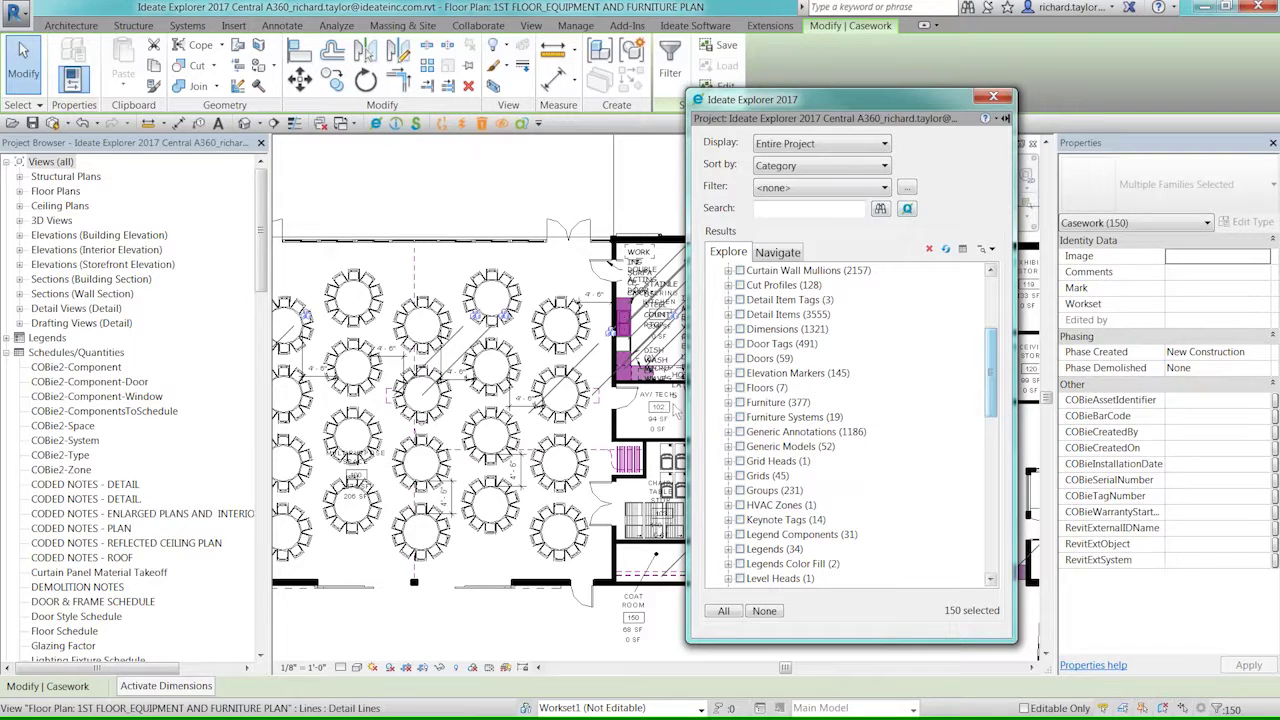
- Add all Furniture elements to the Casework selection and start an Ideate Query on both categories
click(808, 406)
scroll(990, 370, up, 4)
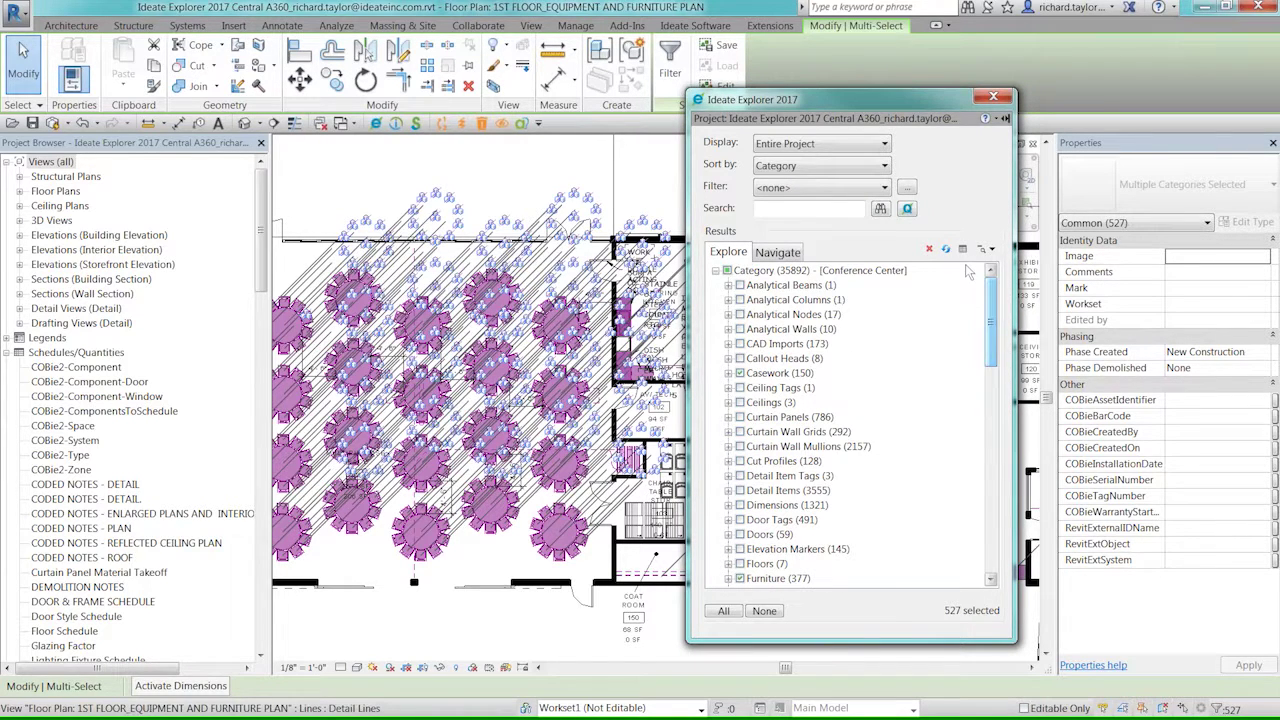
click(907, 208)
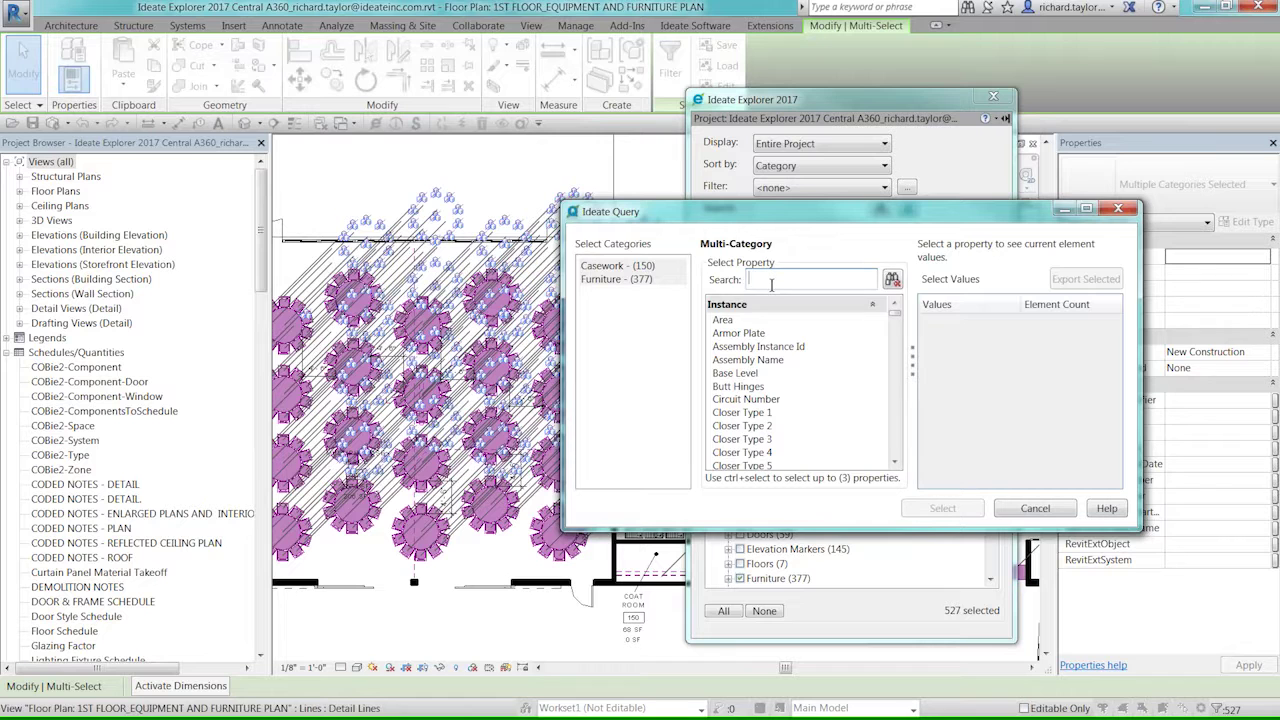
- Search the query properties for "place" and select the elements whose Is In-Place type property is TRUE
text(over)
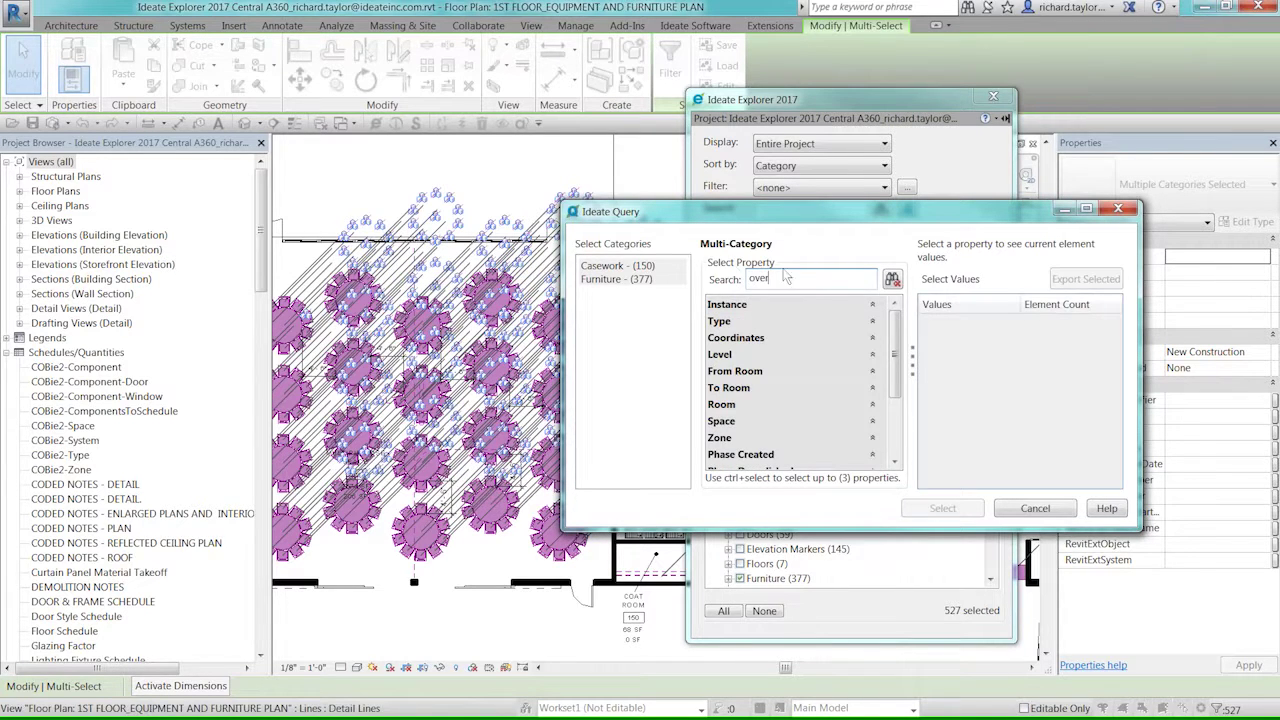
drag(779, 277, 703, 279)
text(place)
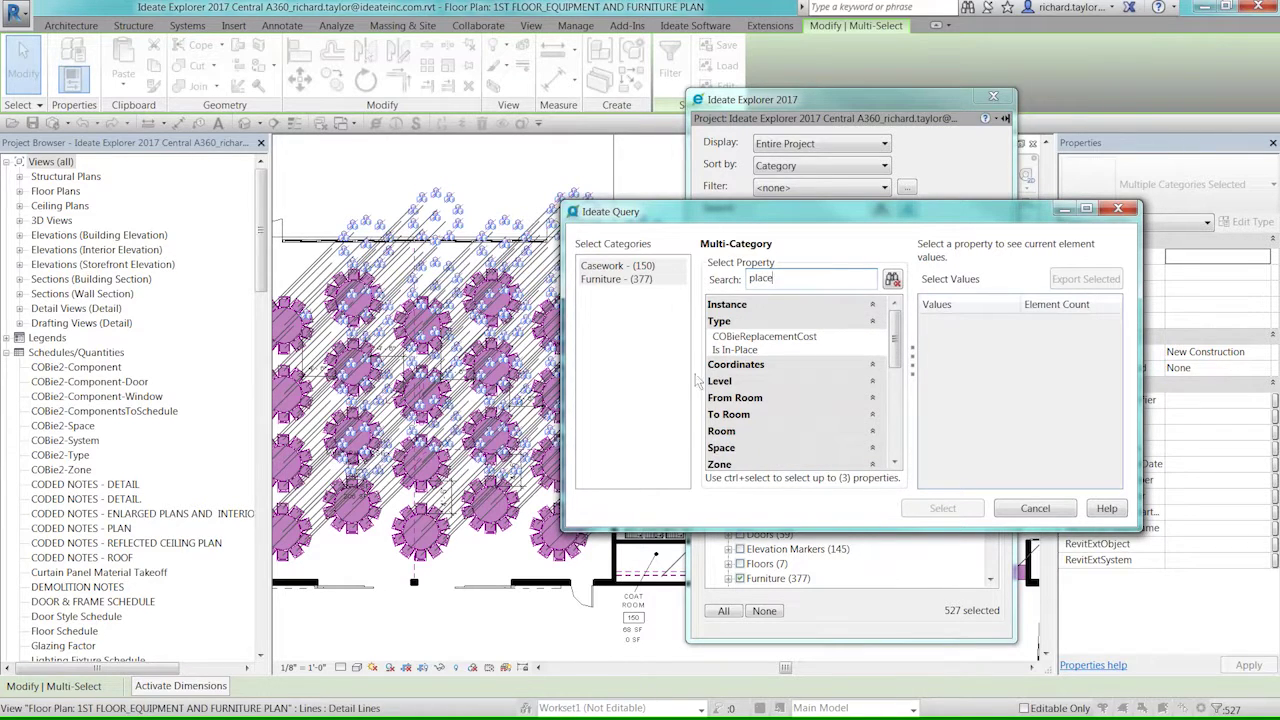
click(733, 350)
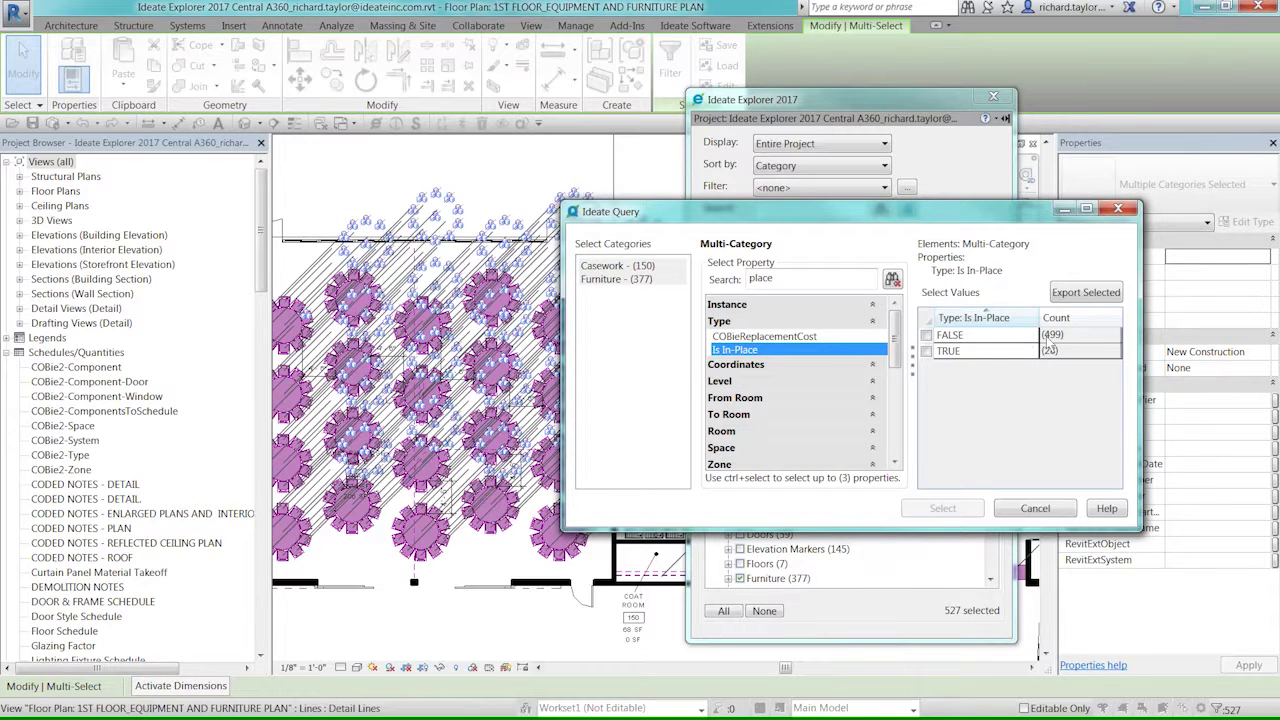
click(926, 351)
click(945, 509)
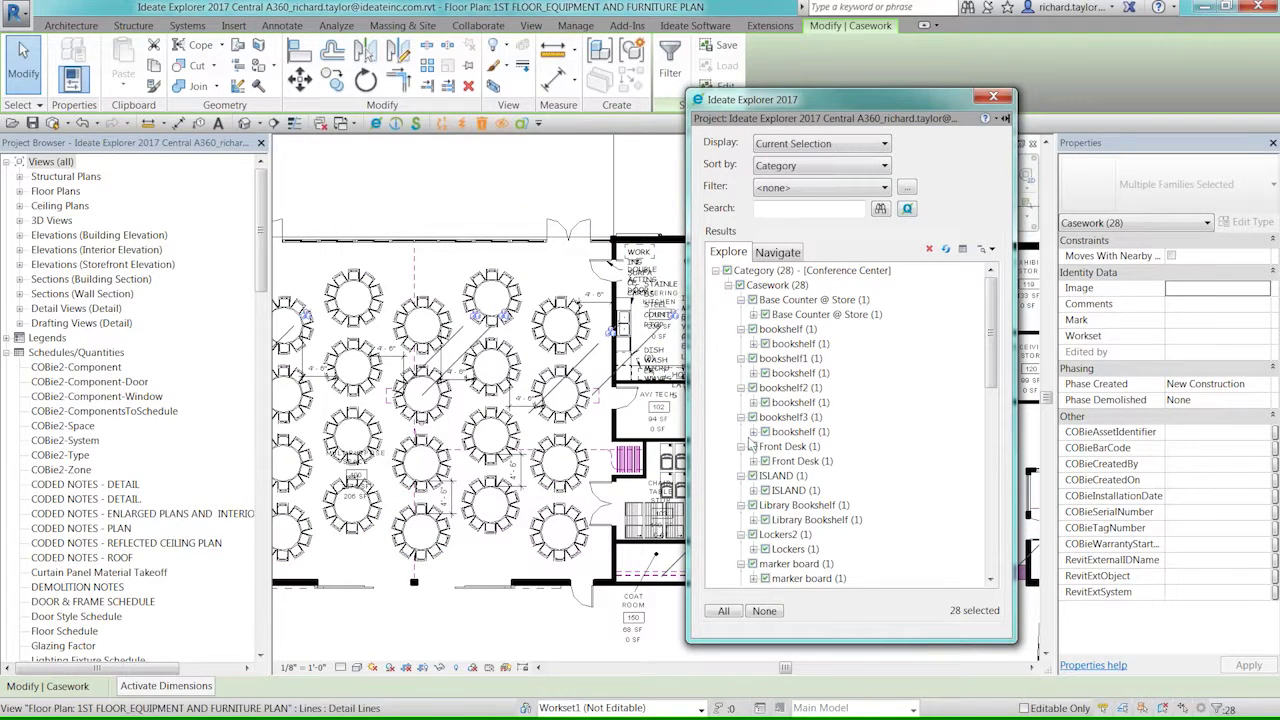
- Locate the bookshelf2 instance in the furniture plan, examine the in-place casework around it, and clear the selection
click(754, 402)
click(812, 417)
double_click(812, 417)
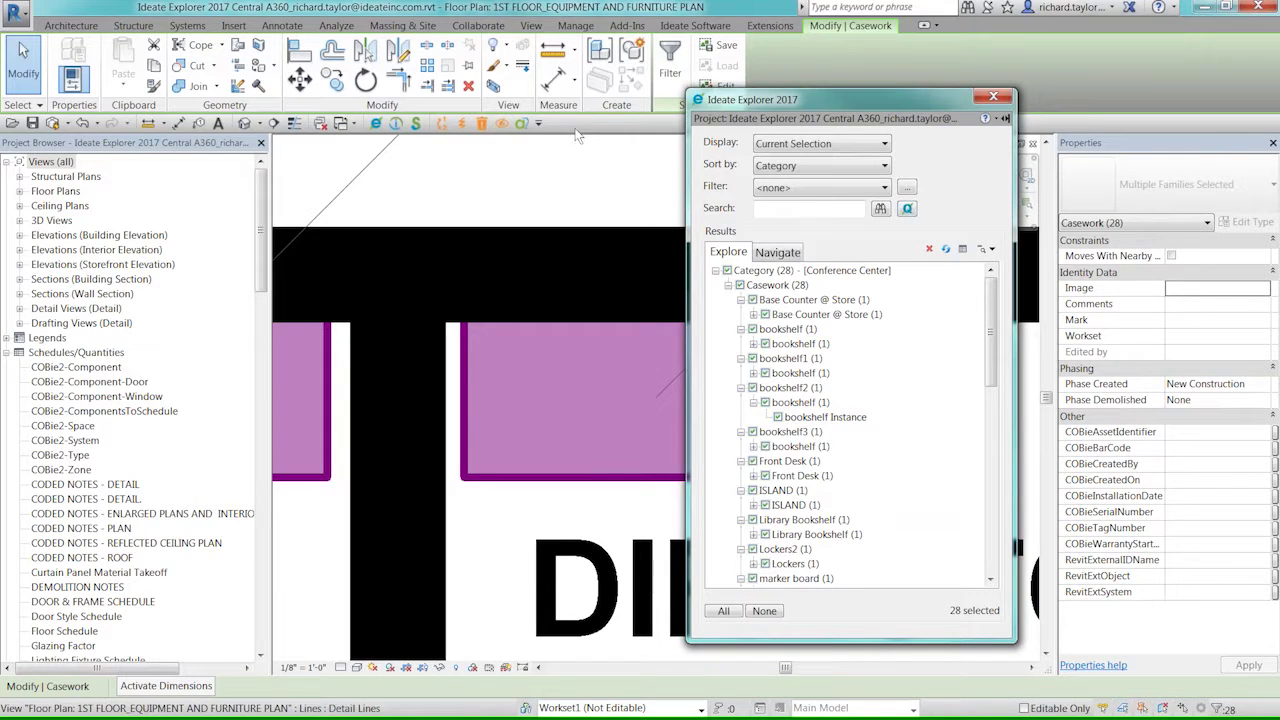
scroll(545, 322, down, 5)
scroll(433, 505, down, 4)
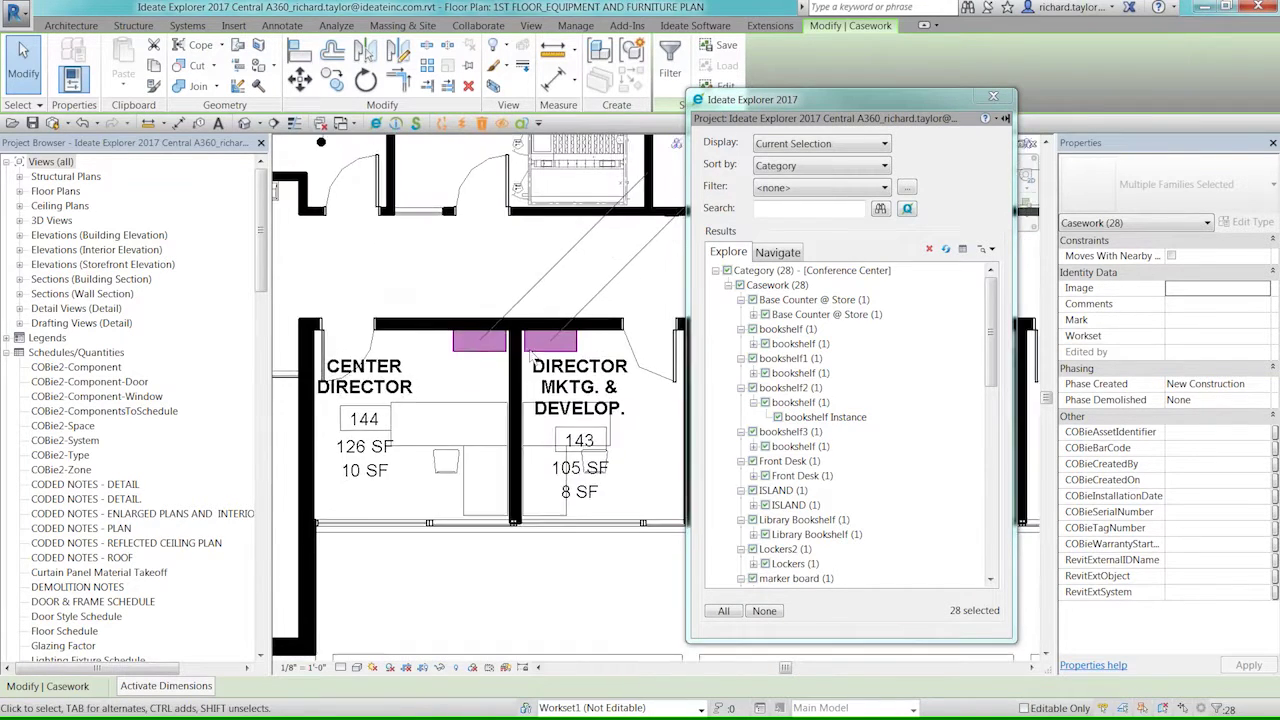
scroll(433, 505, down, 2)
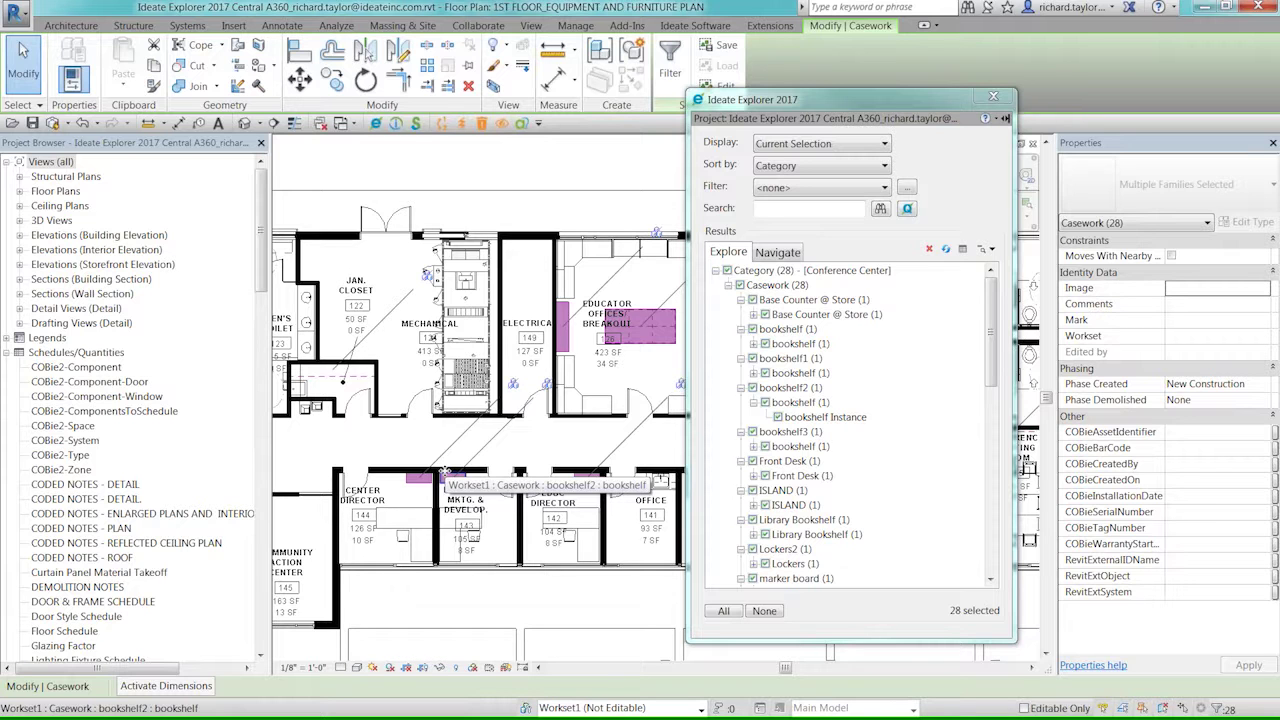
scroll(444, 471, up, 5)
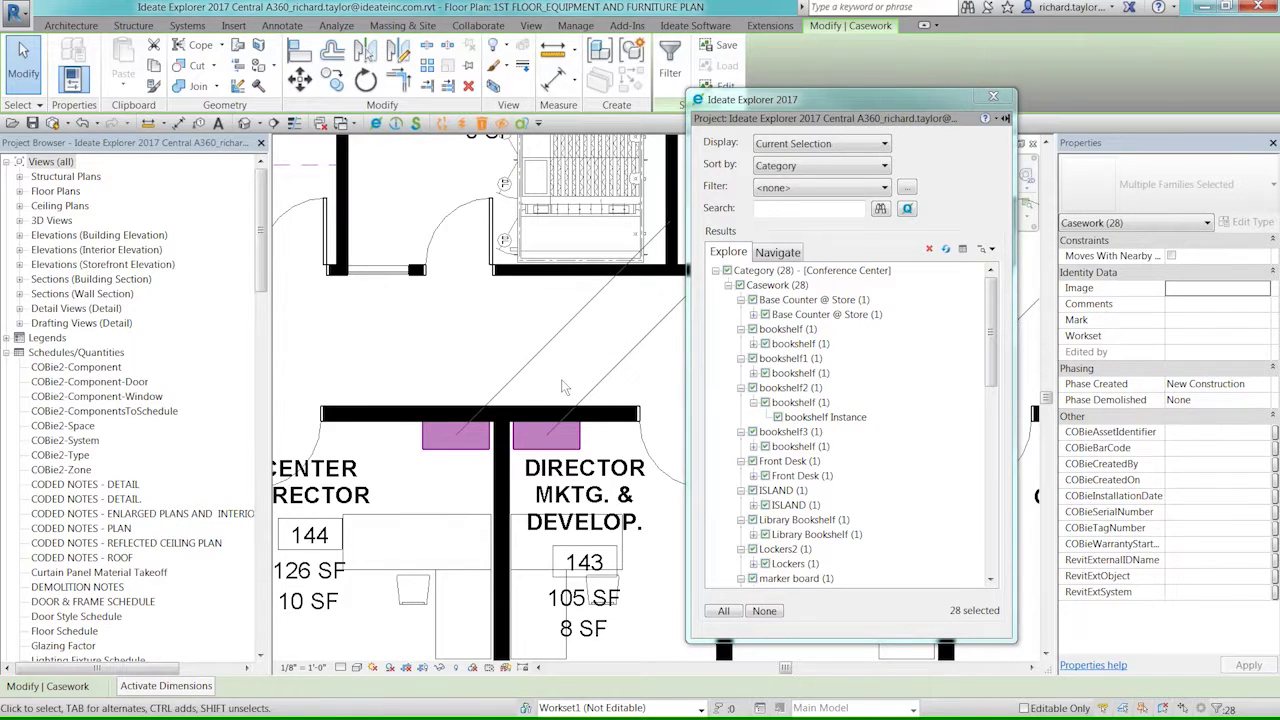
scroll(562, 385, down, 2)
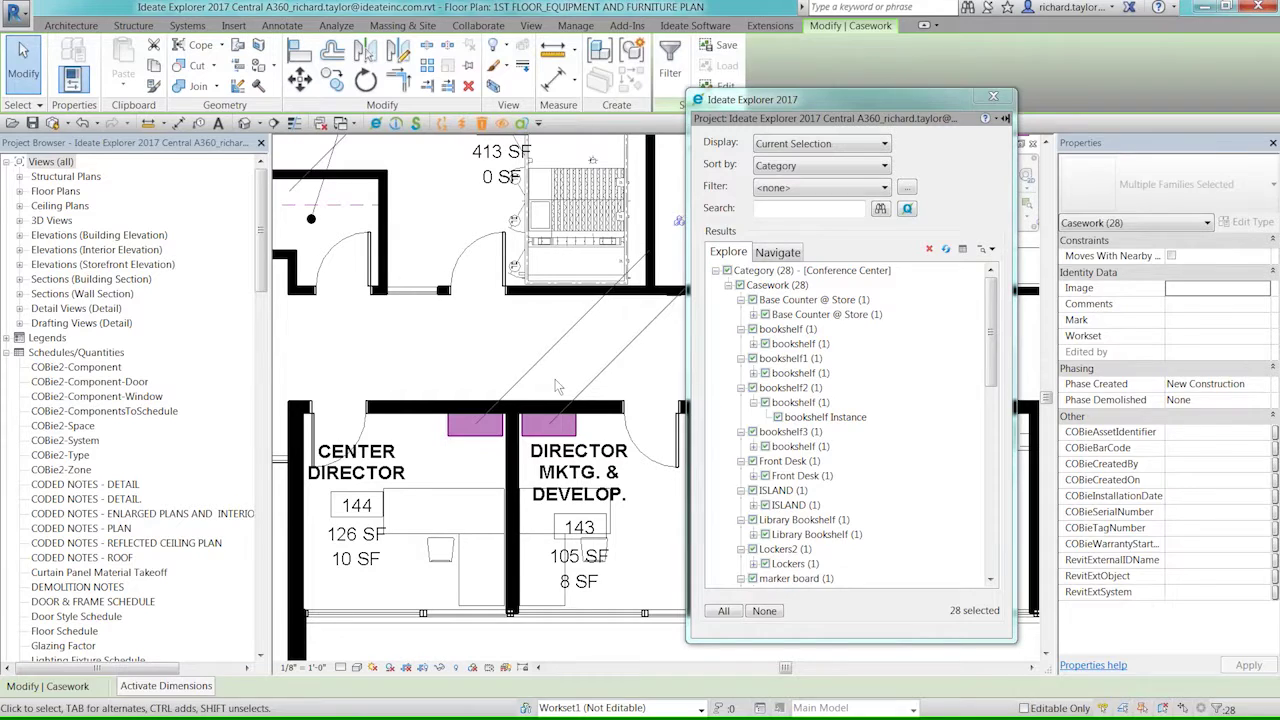
click(556, 379)
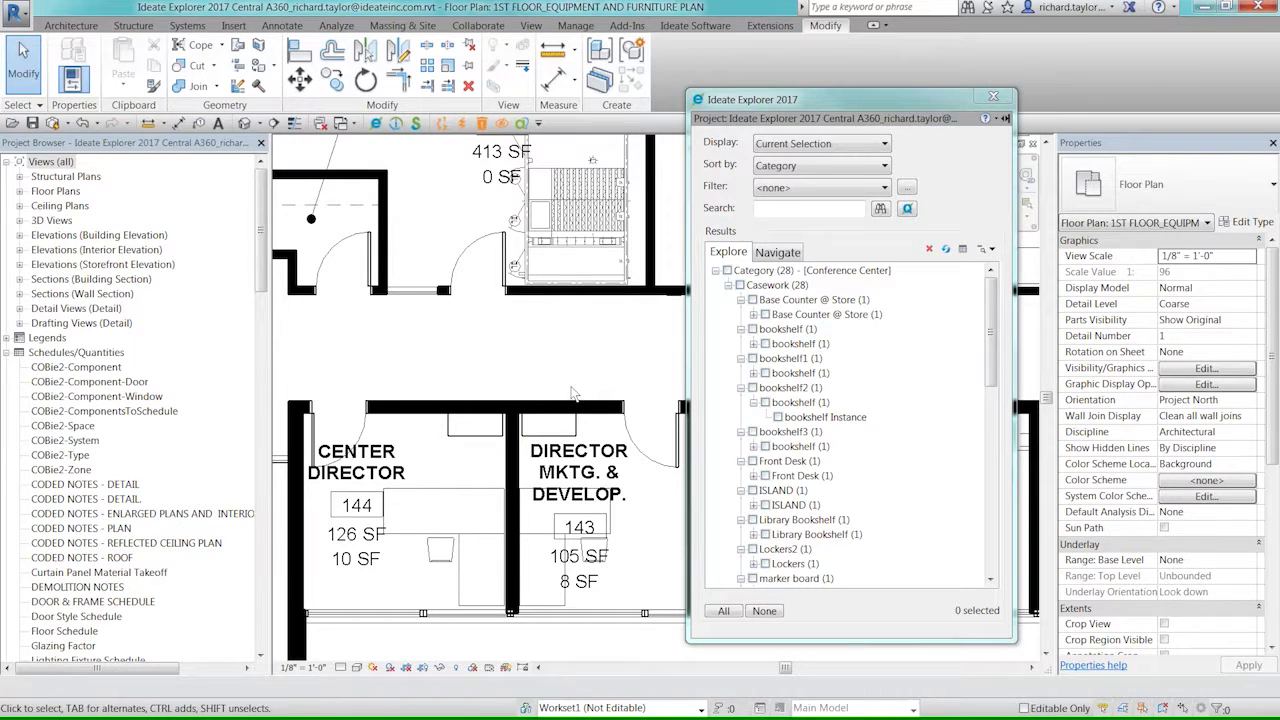
key(alt+Tab)
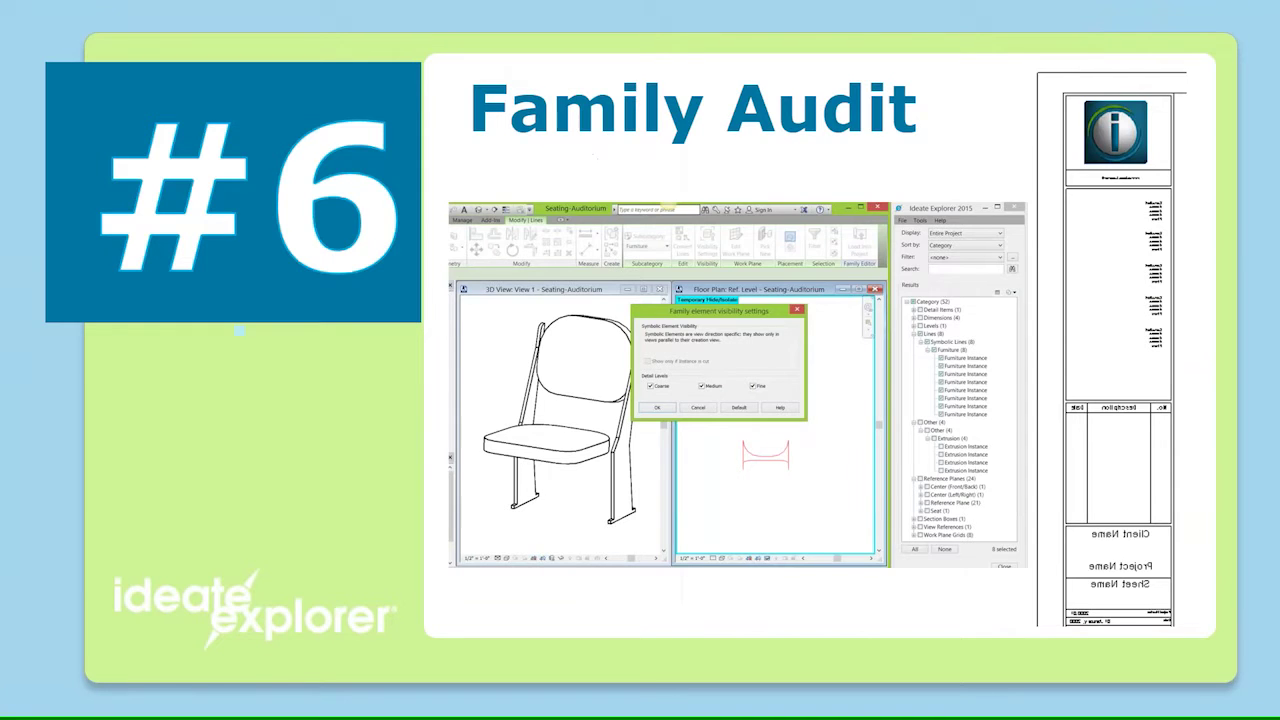
key(Right)
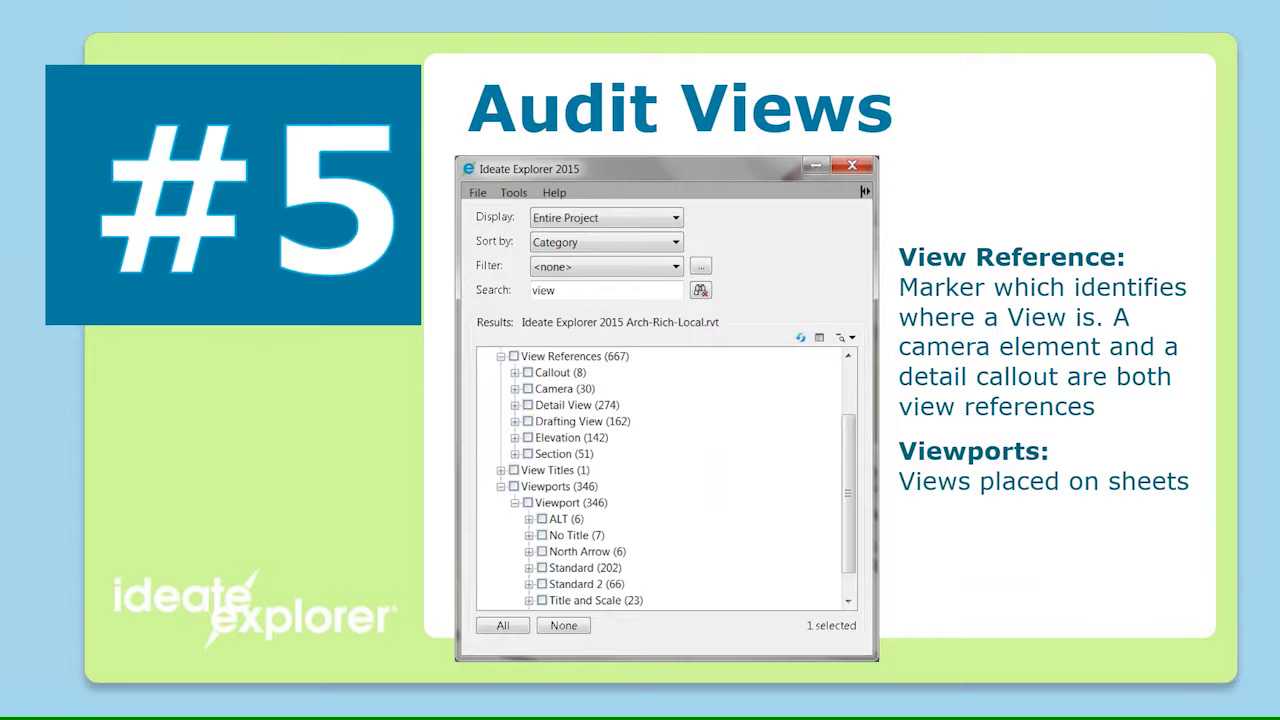
key(alt+Tab)
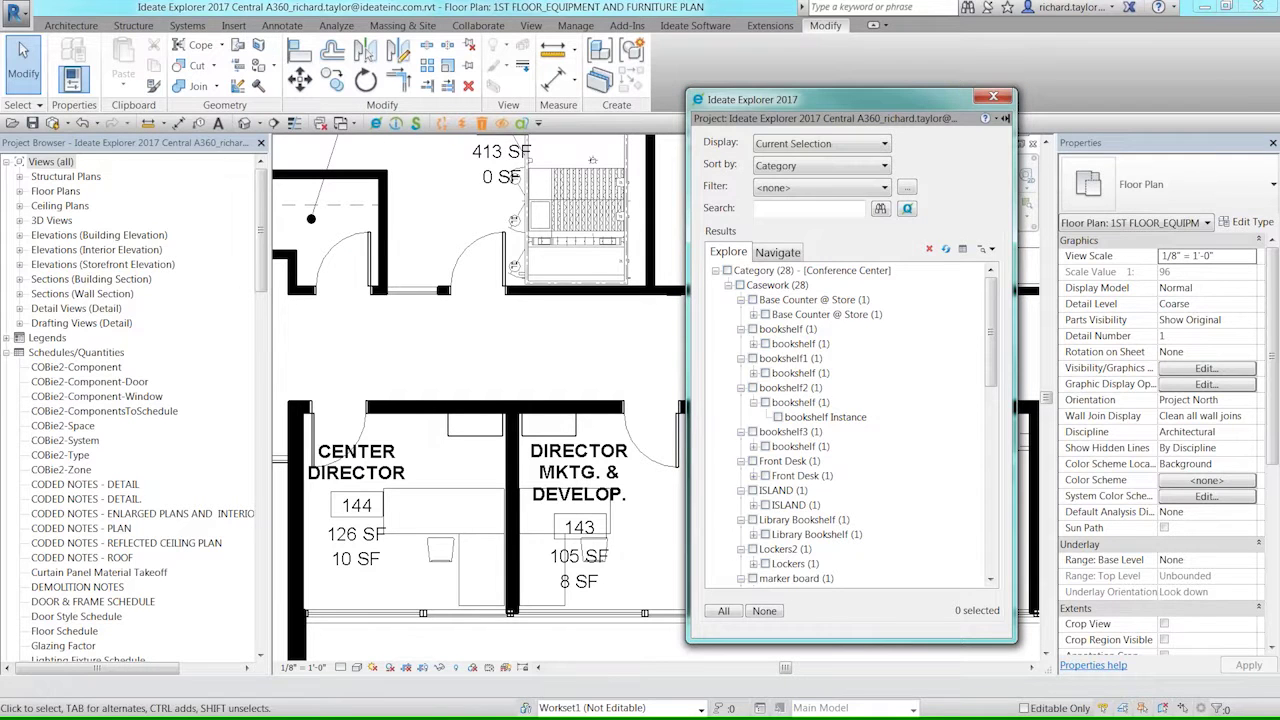
click(535, 338)
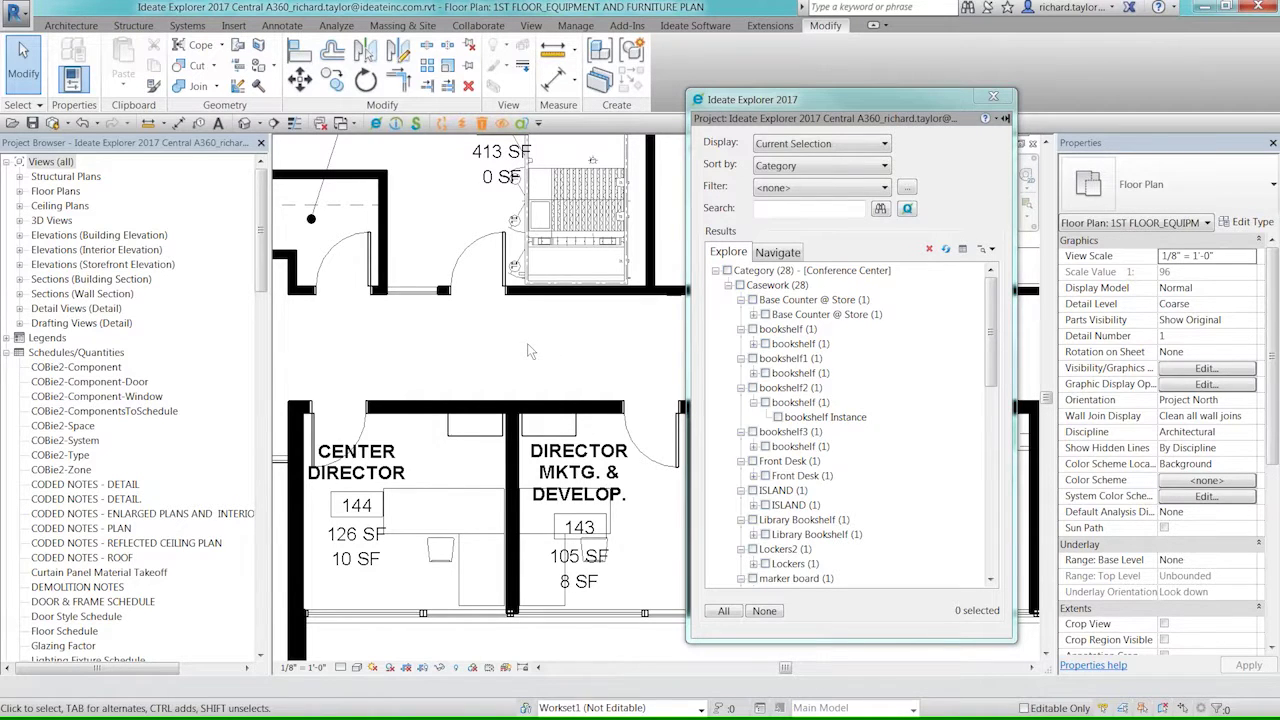
scroll(527, 343, down, 7)
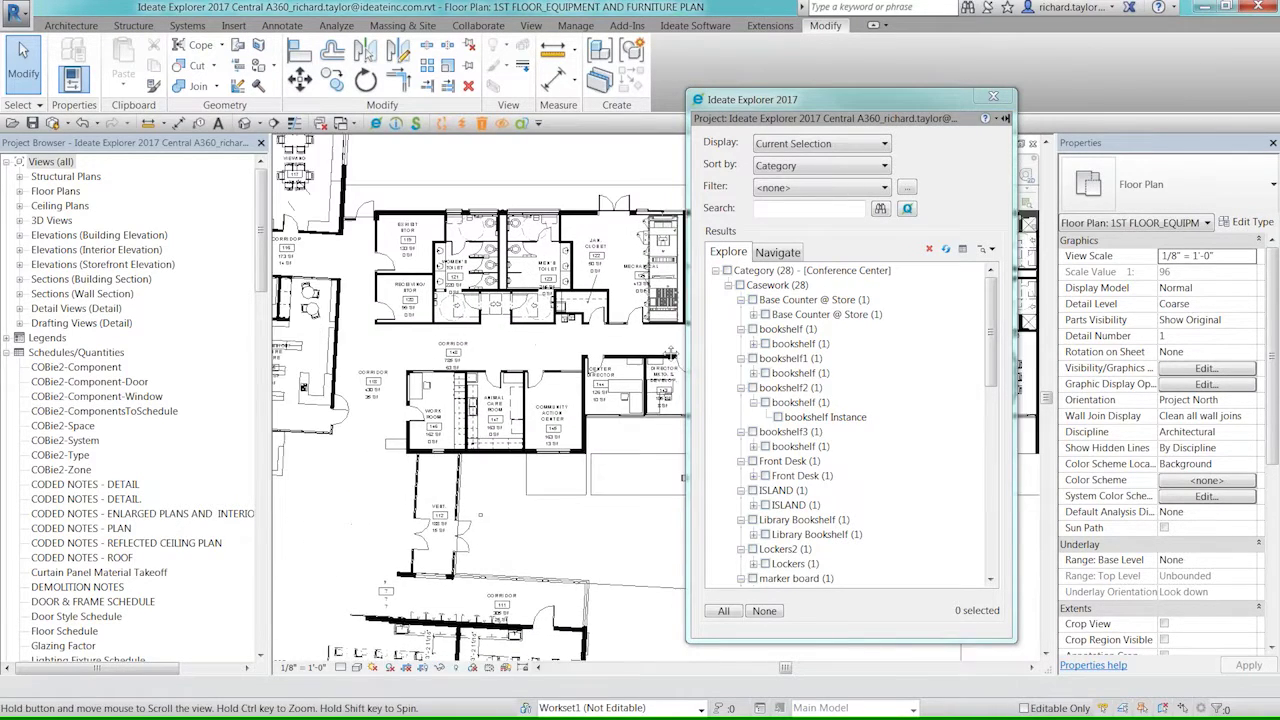
- Open the ENLARGE TOILET PLAN (131 & 132) view from the on-sheet floor plans in Navigate, along with the sheet it is placed on
click(785, 252)
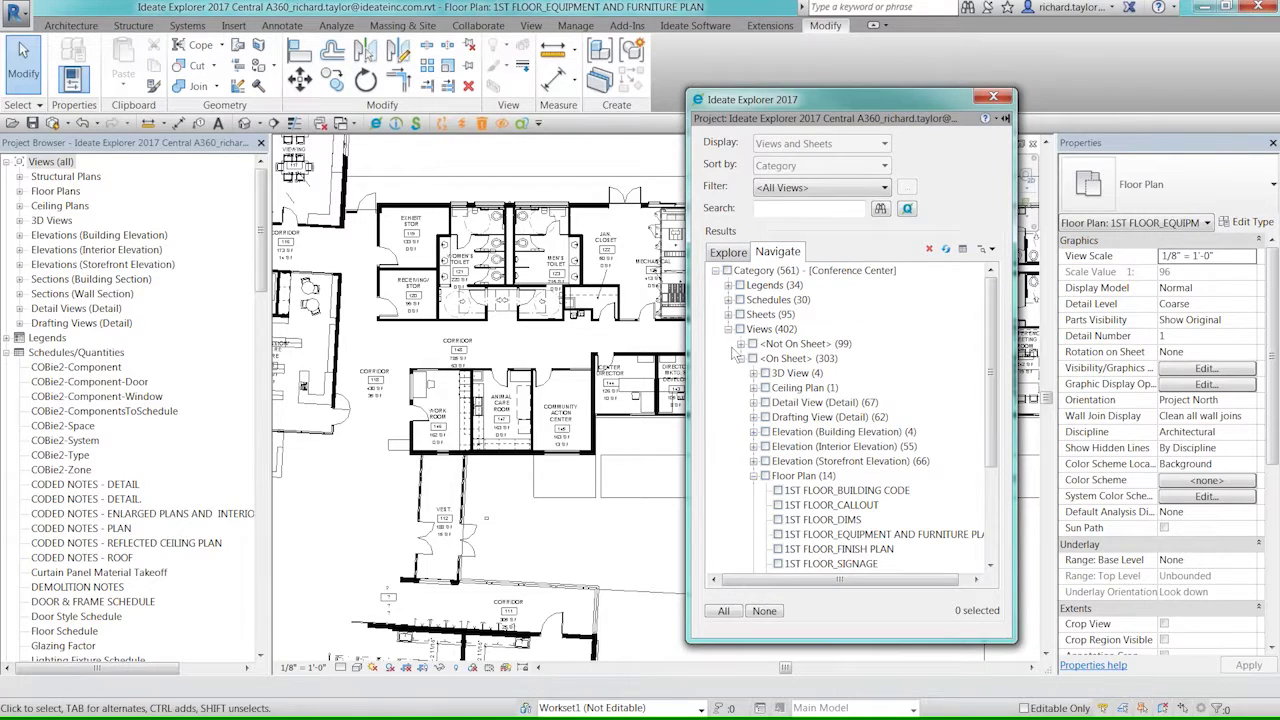
click(742, 360)
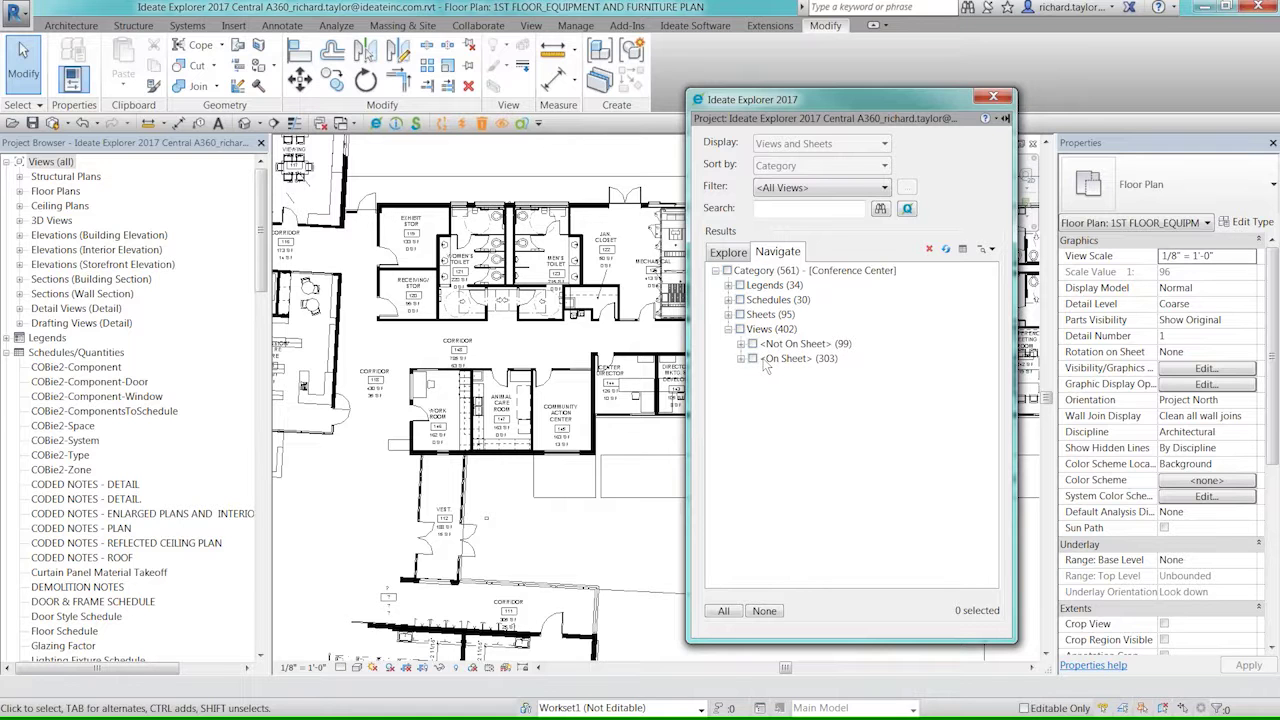
click(741, 359)
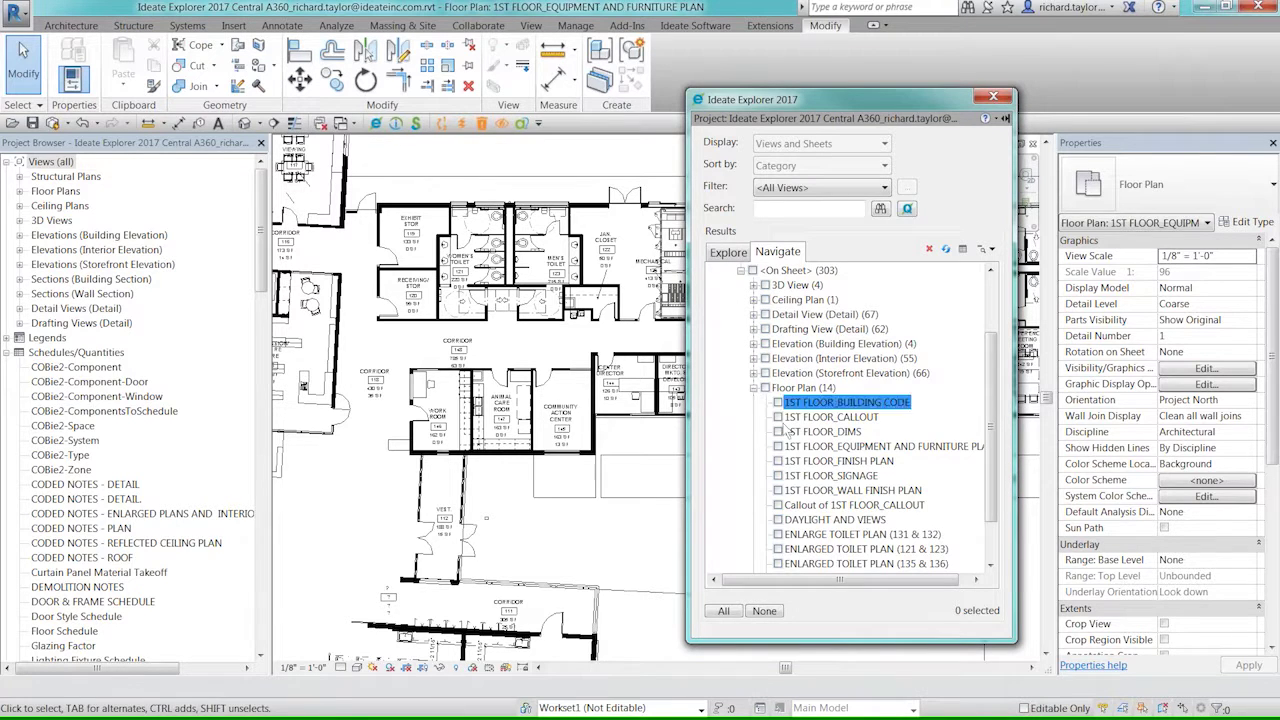
drag(993, 400, 993, 432)
click(863, 476)
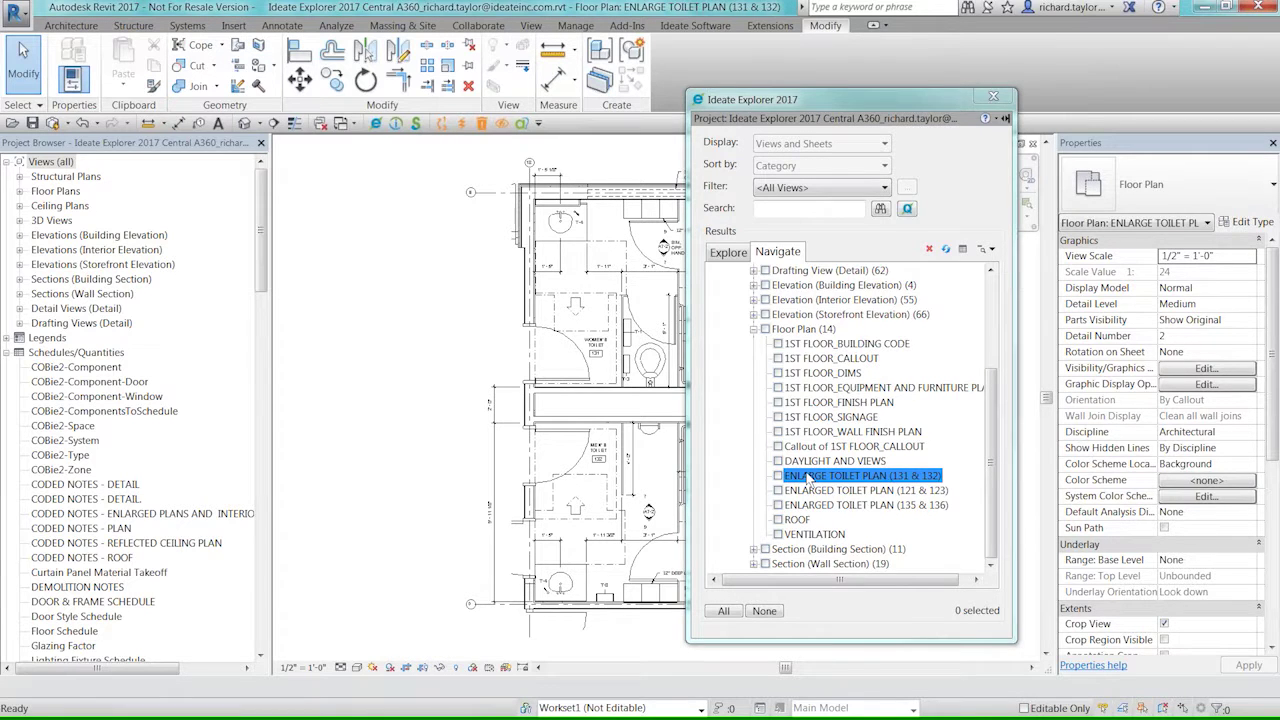
right_click(808, 478)
click(849, 582)
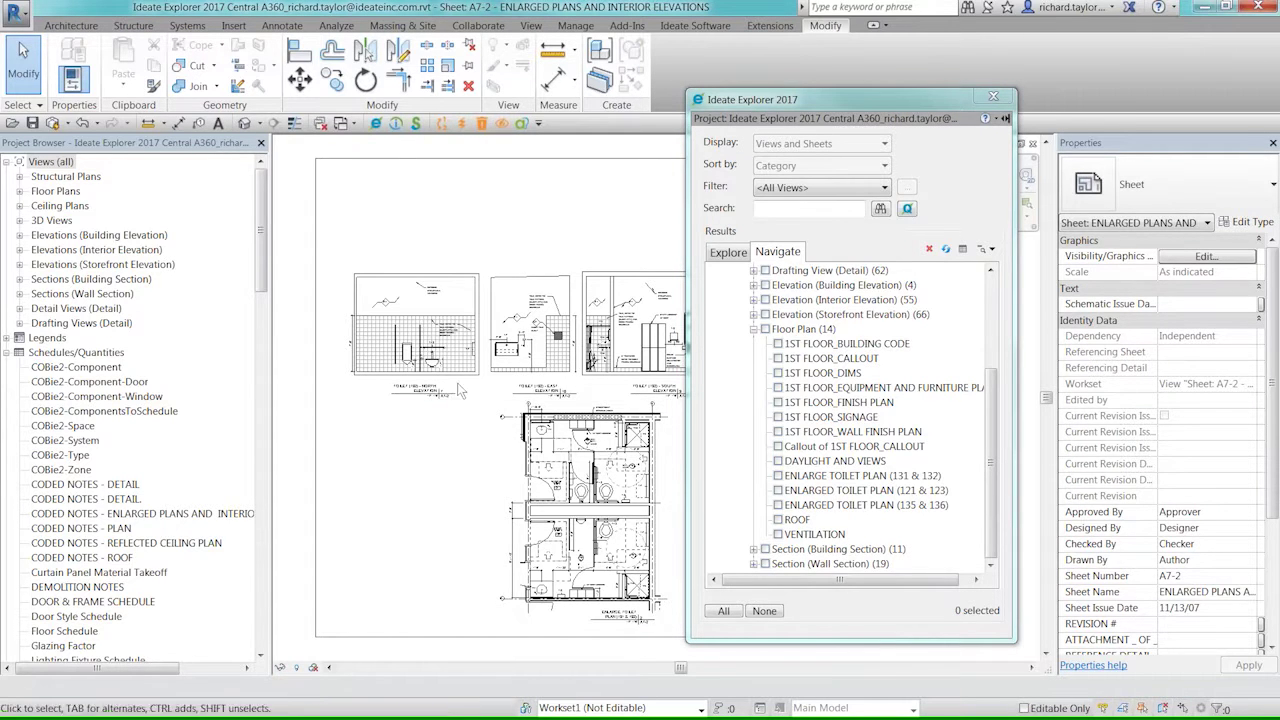
- Browse the project's schedules grouped by type and open the Room Schedule from the Rooms group
click(753, 329)
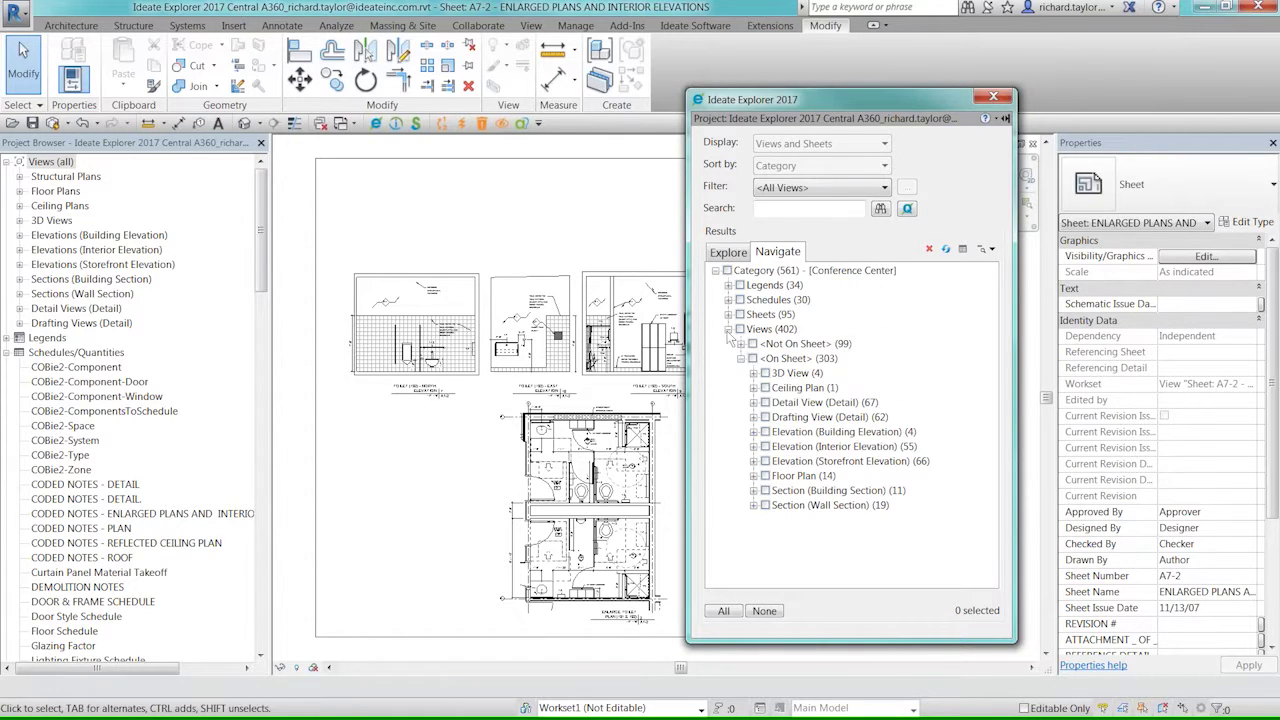
click(728, 329)
click(728, 300)
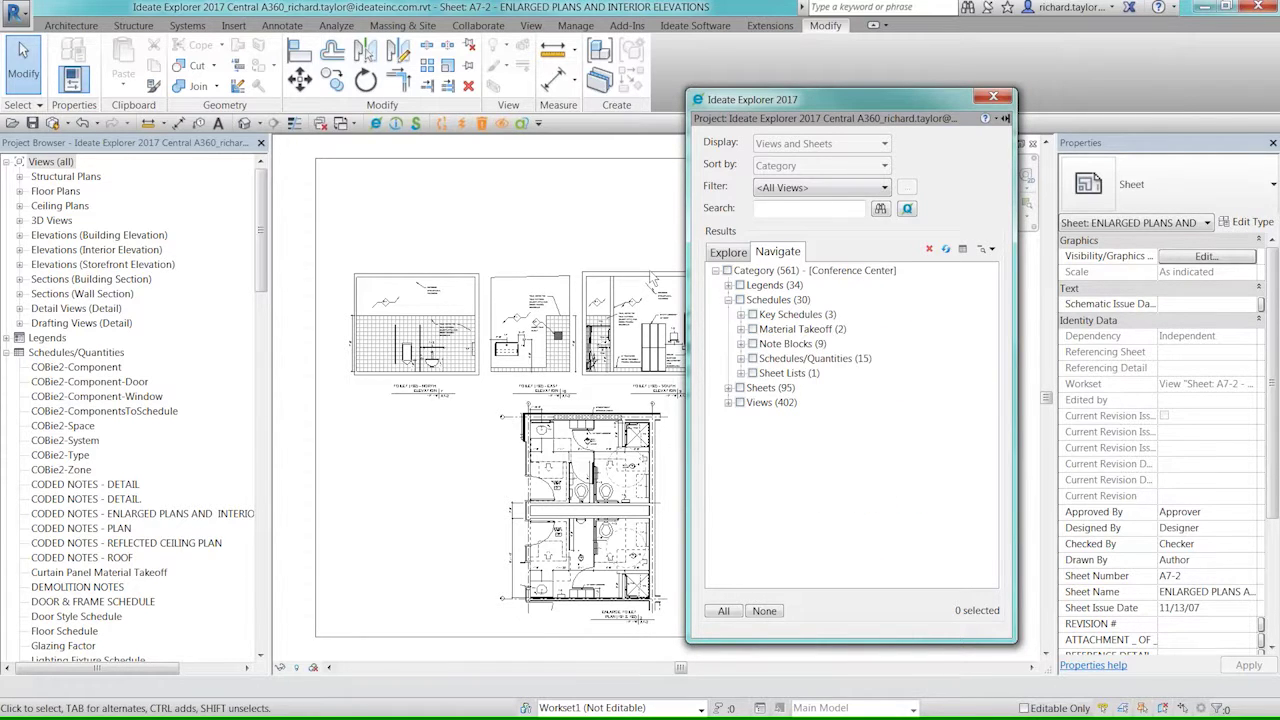
drag(264, 199, 268, 258)
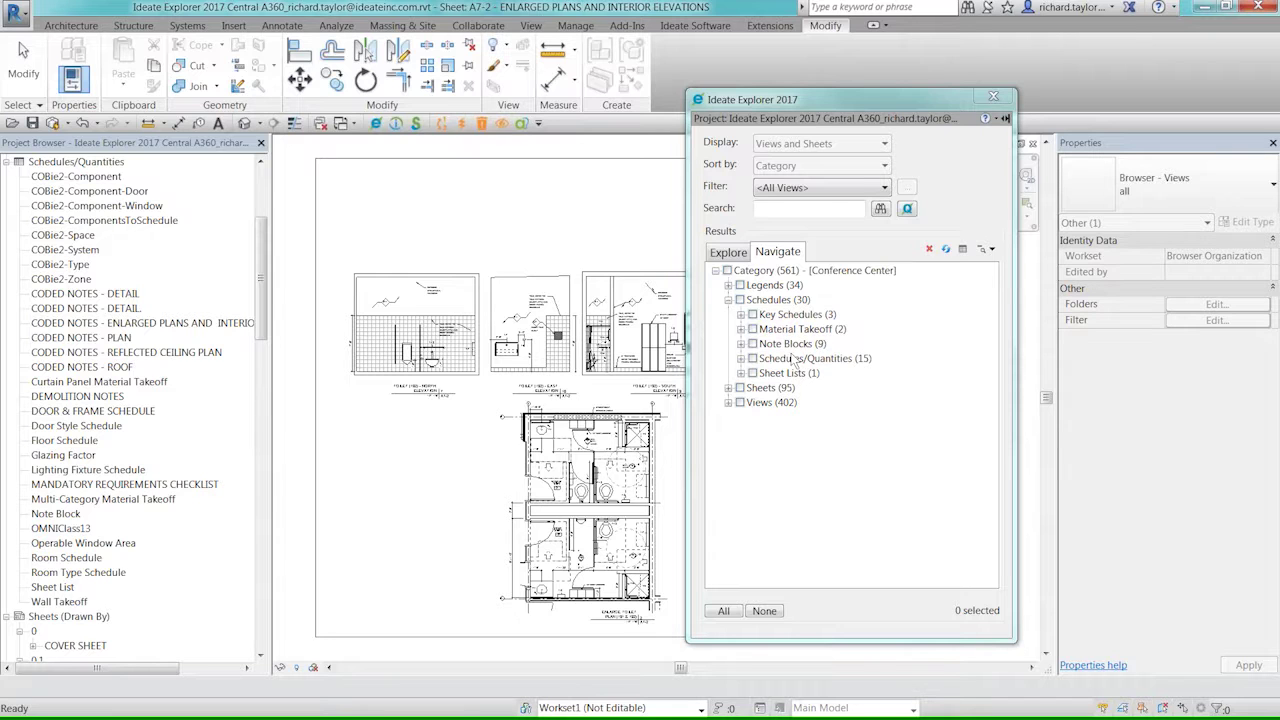
click(741, 358)
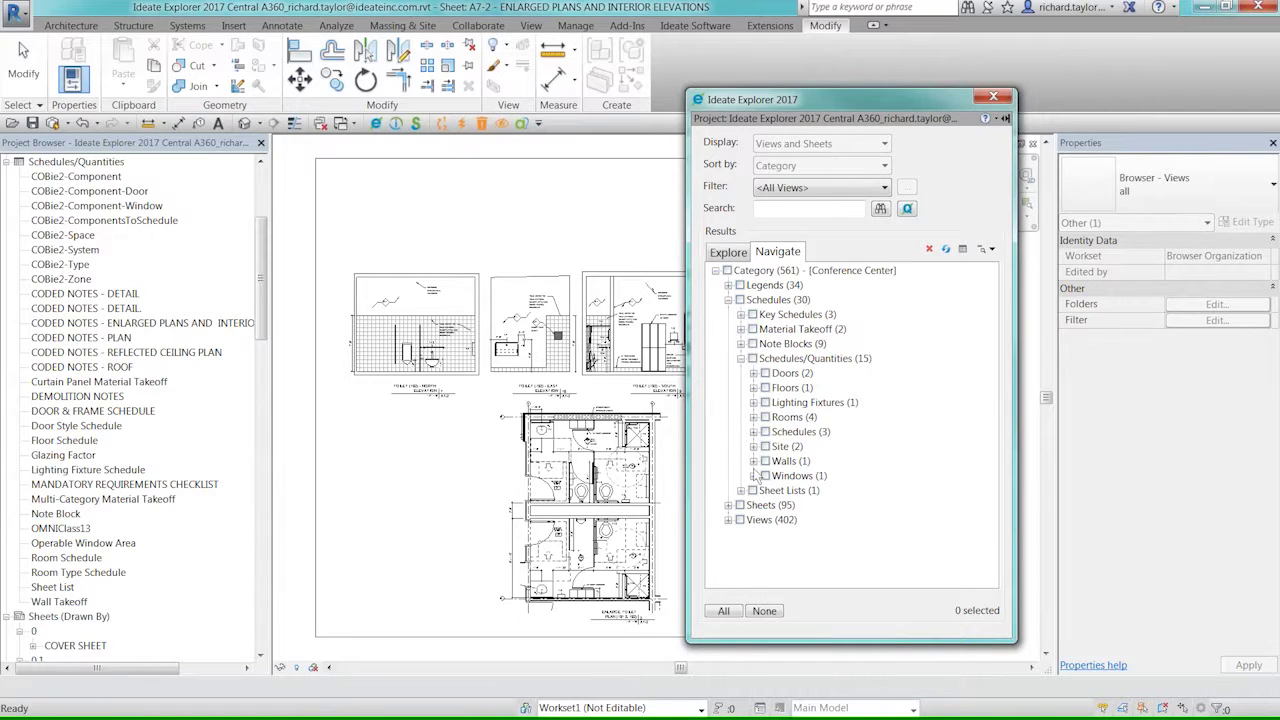
click(753, 417)
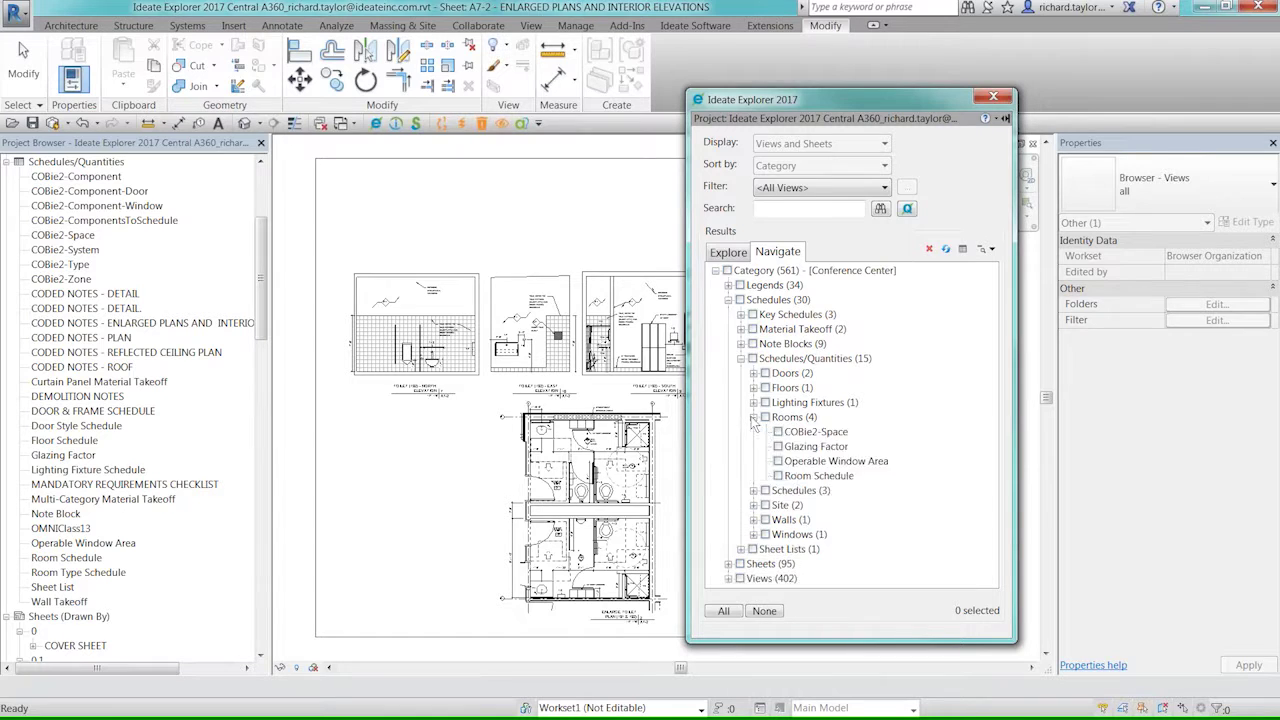
double_click(783, 477)
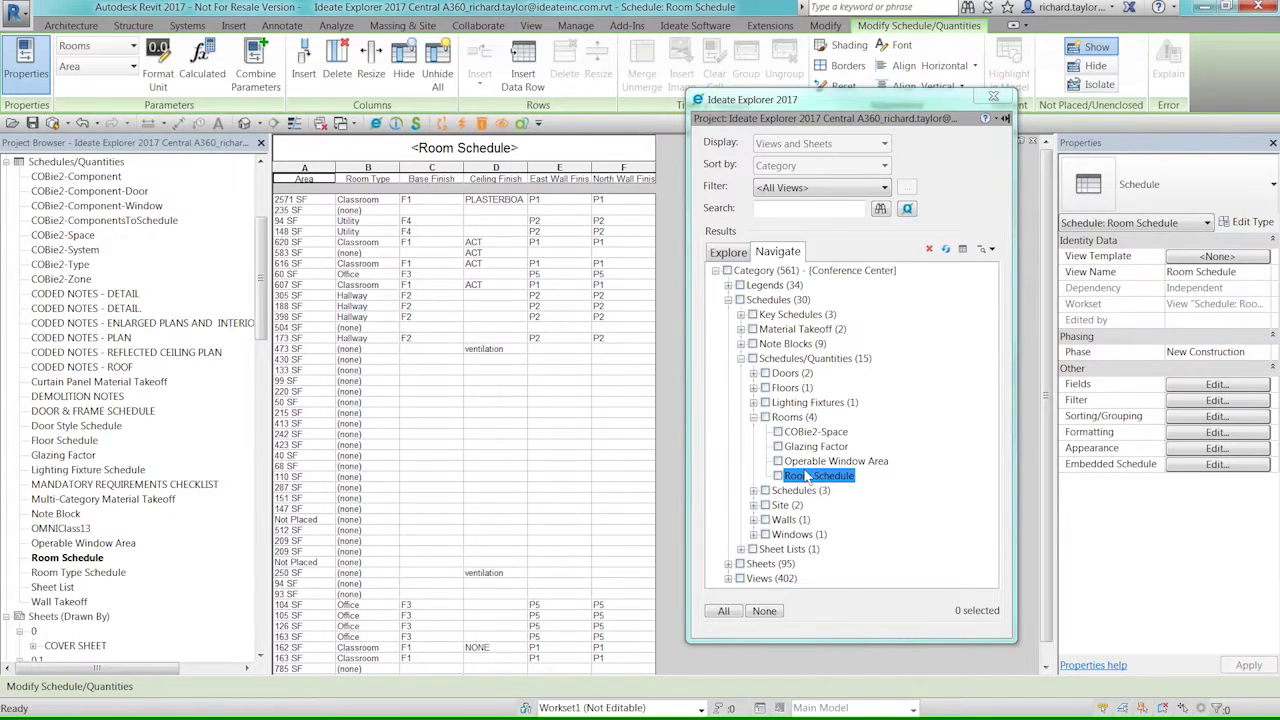
- List the entire project by category in Explore and close the opened schedule and sheet to return to the furniture plan
click(753, 417)
click(741, 359)
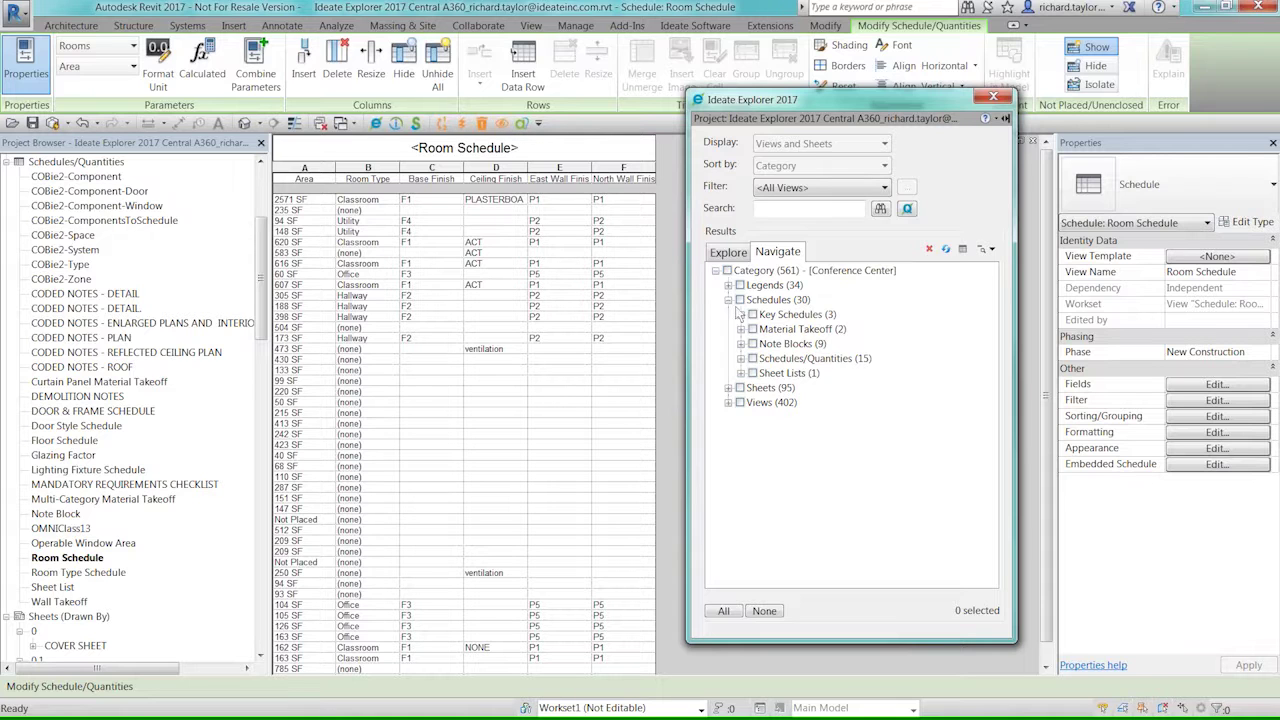
click(730, 254)
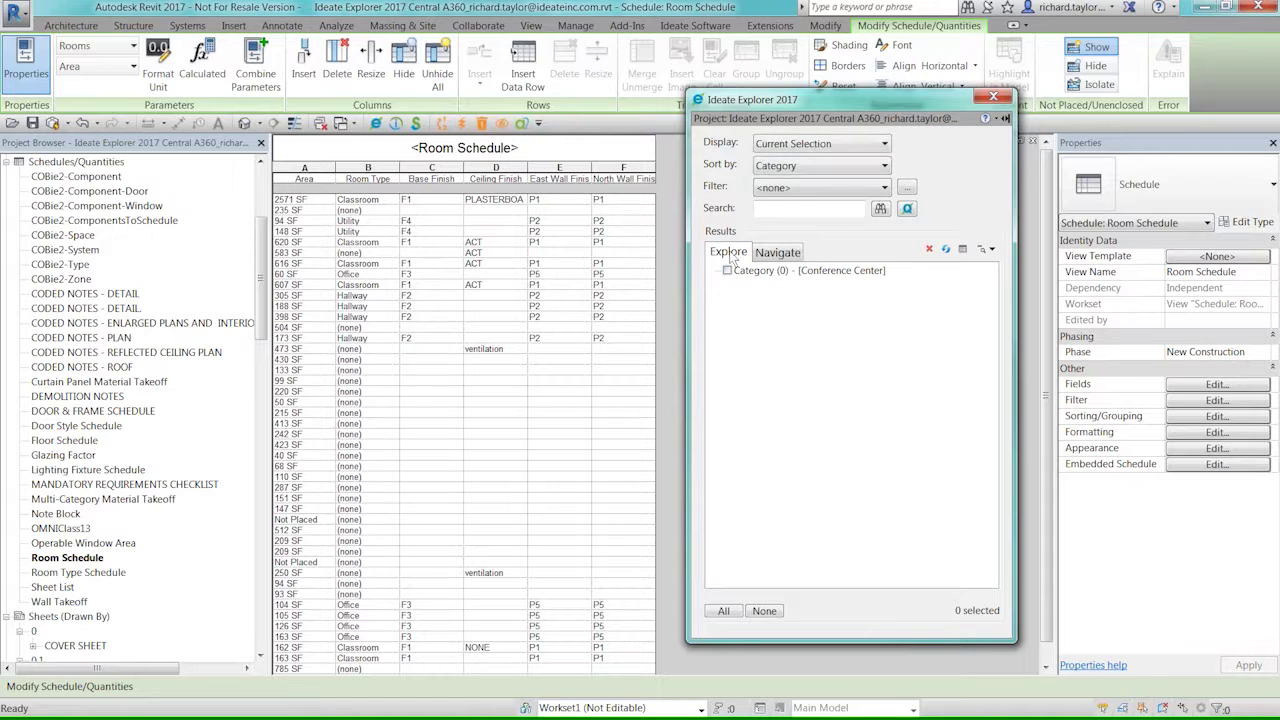
click(806, 146)
click(818, 168)
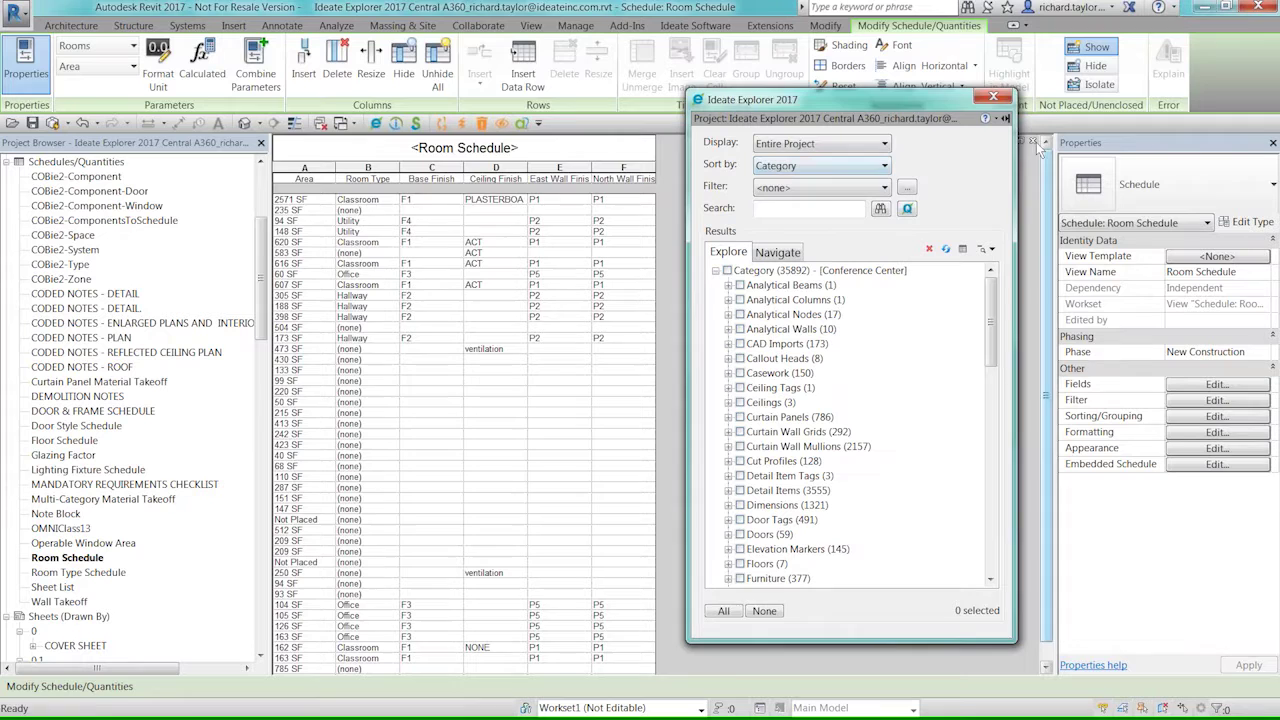
click(1034, 142)
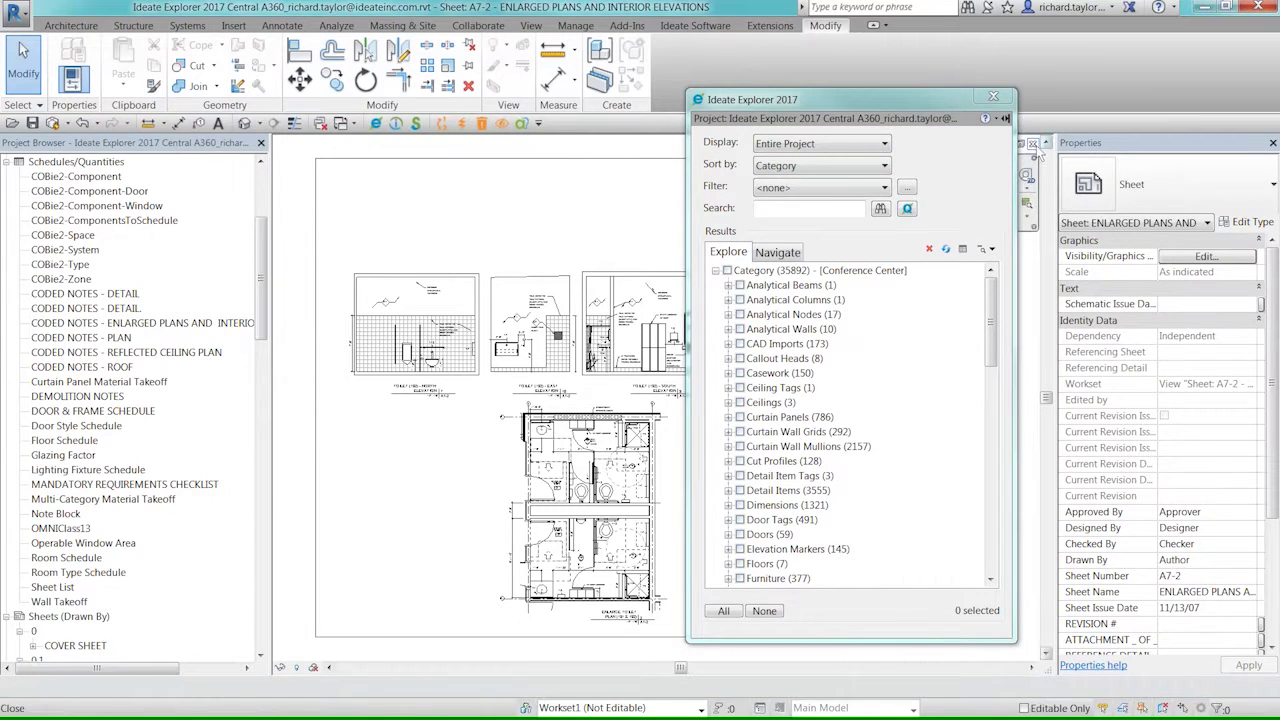
click(1033, 143)
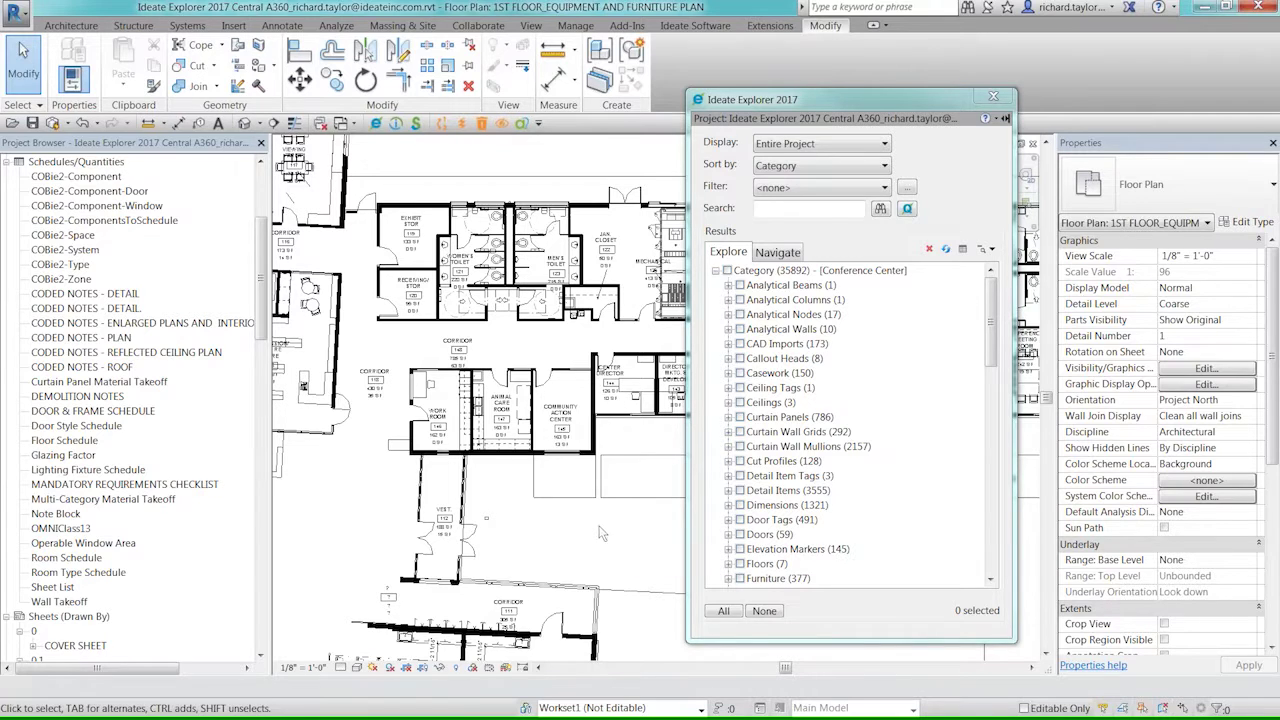
- Select the Classroom Exterior - NW camera among the project's 3D view references and examine its extents in the furniture plan
drag(990, 355, 990, 572)
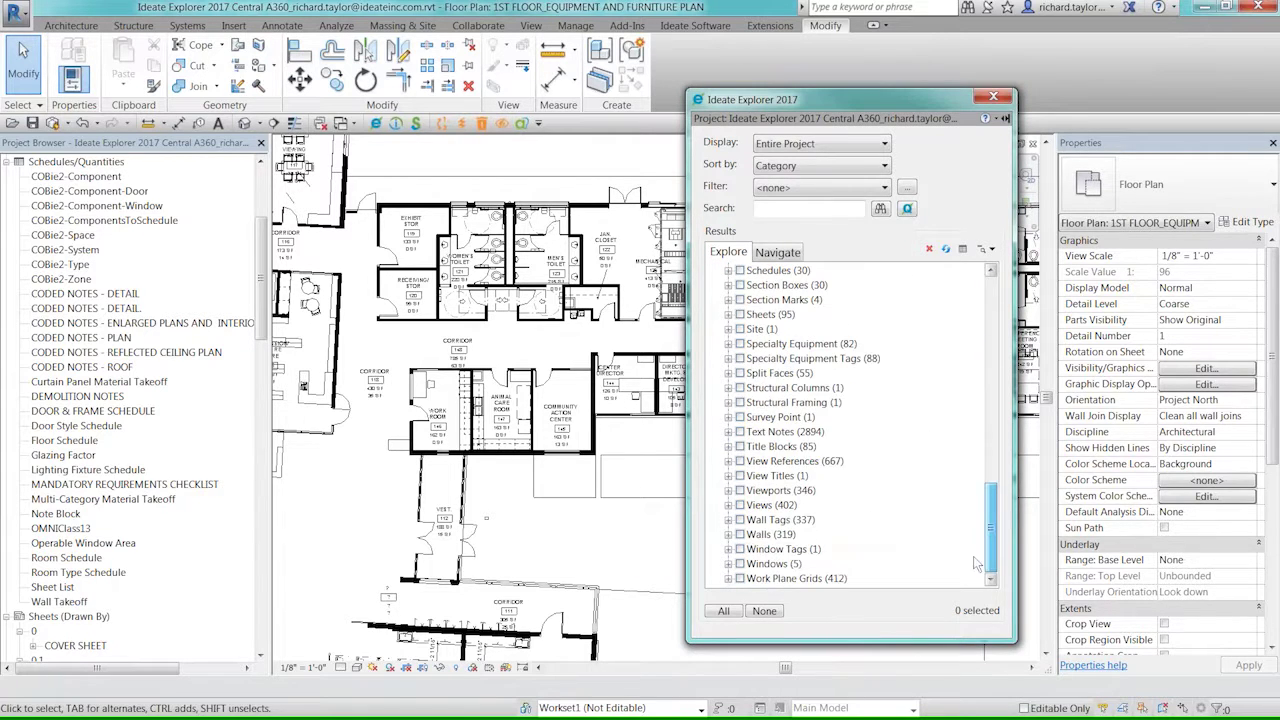
click(728, 461)
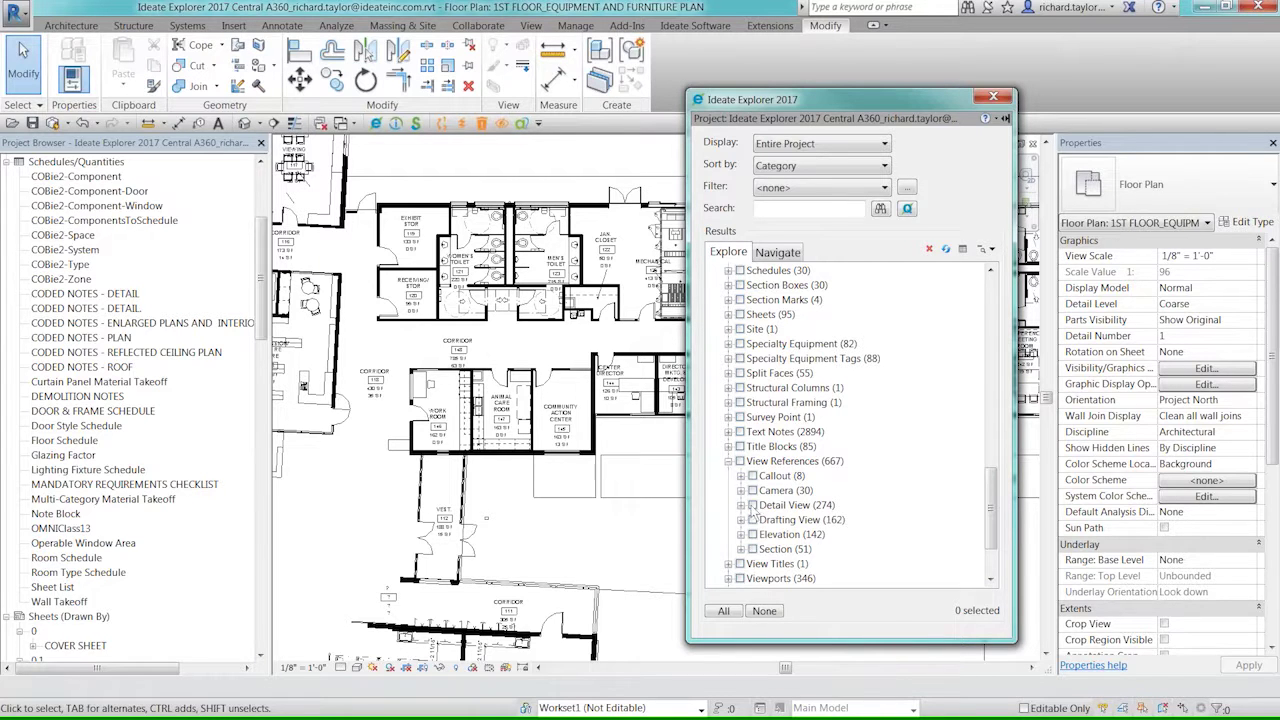
click(741, 490)
click(753, 505)
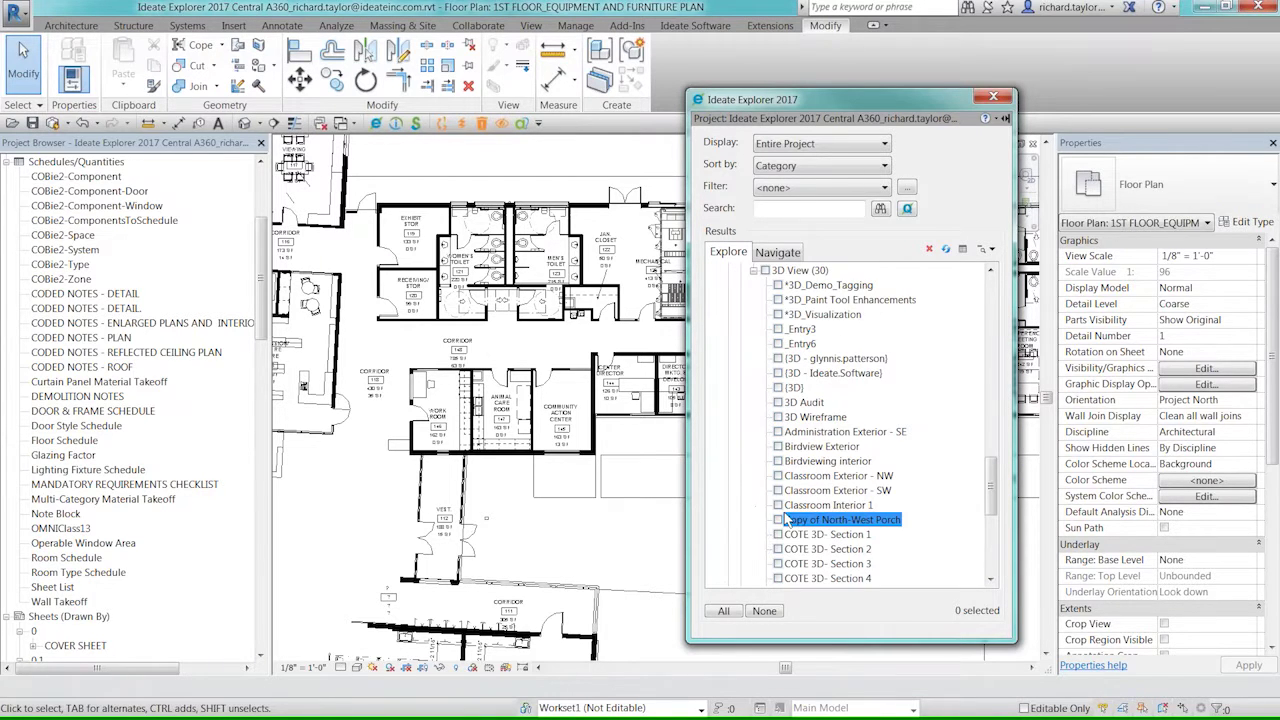
click(829, 477)
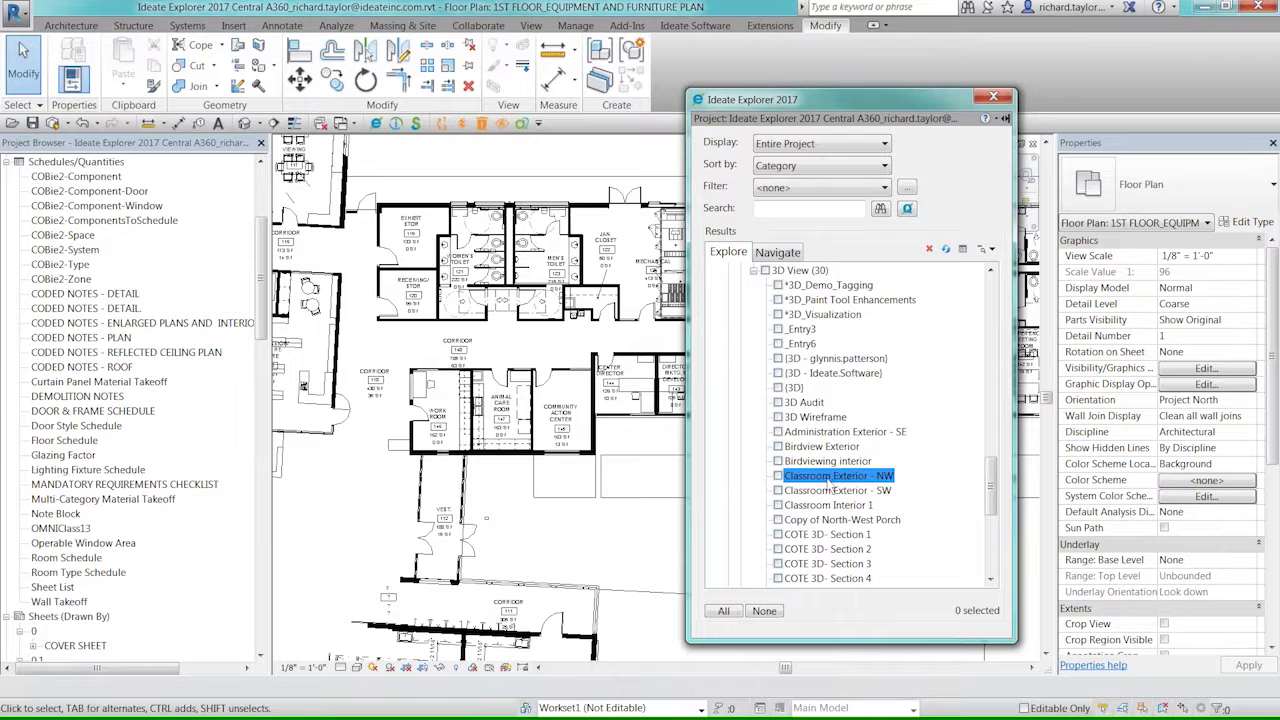
click(779, 477)
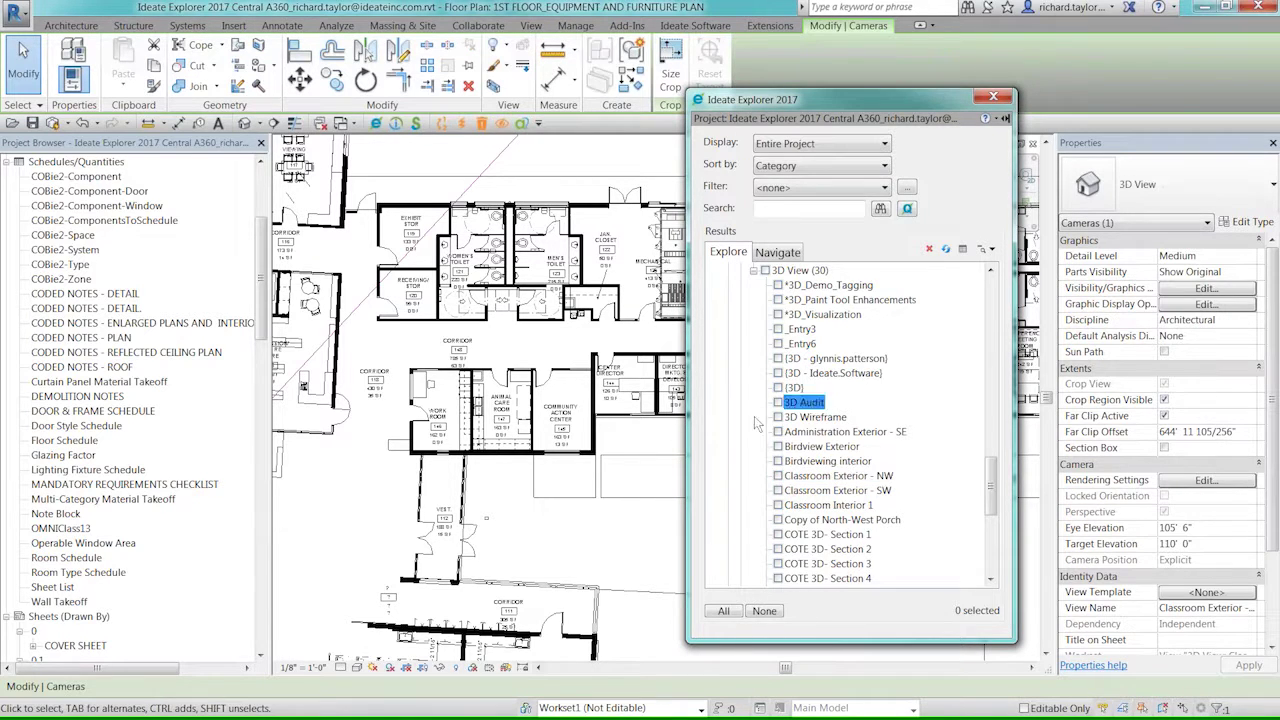
scroll(548, 405, down, 4)
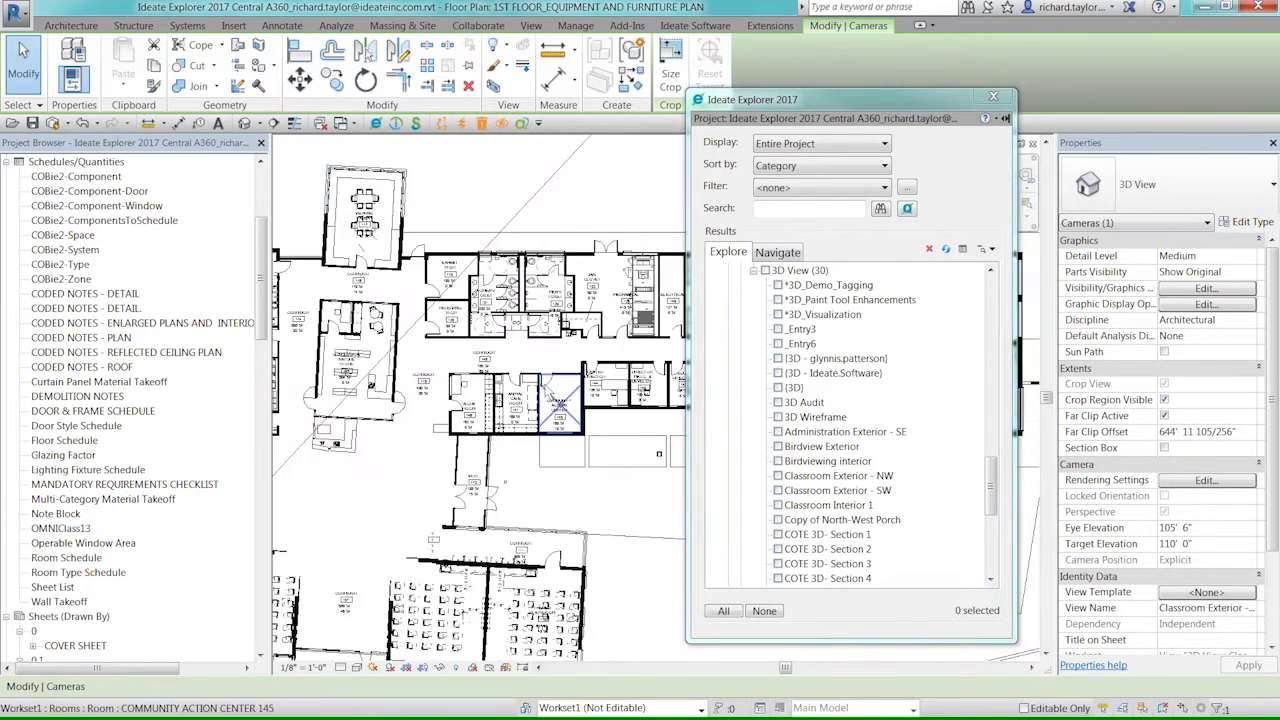
scroll(548, 420, down, 3)
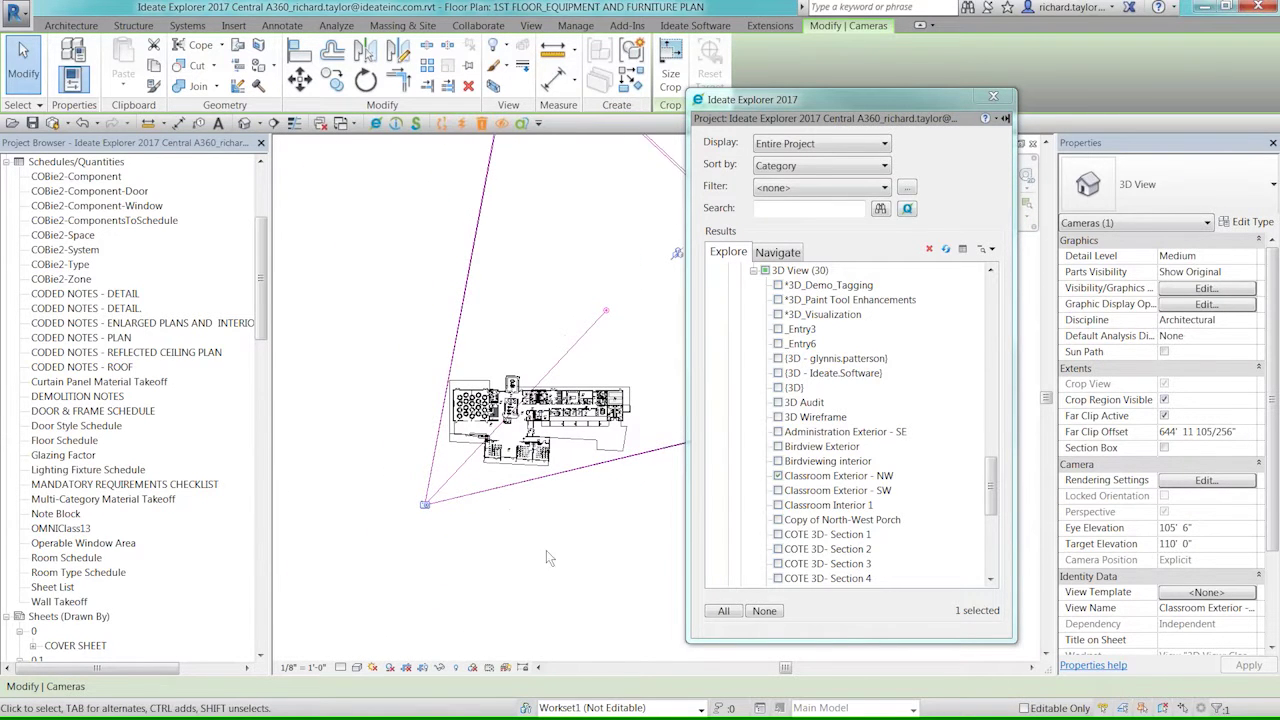
scroll(546, 542, up, 2)
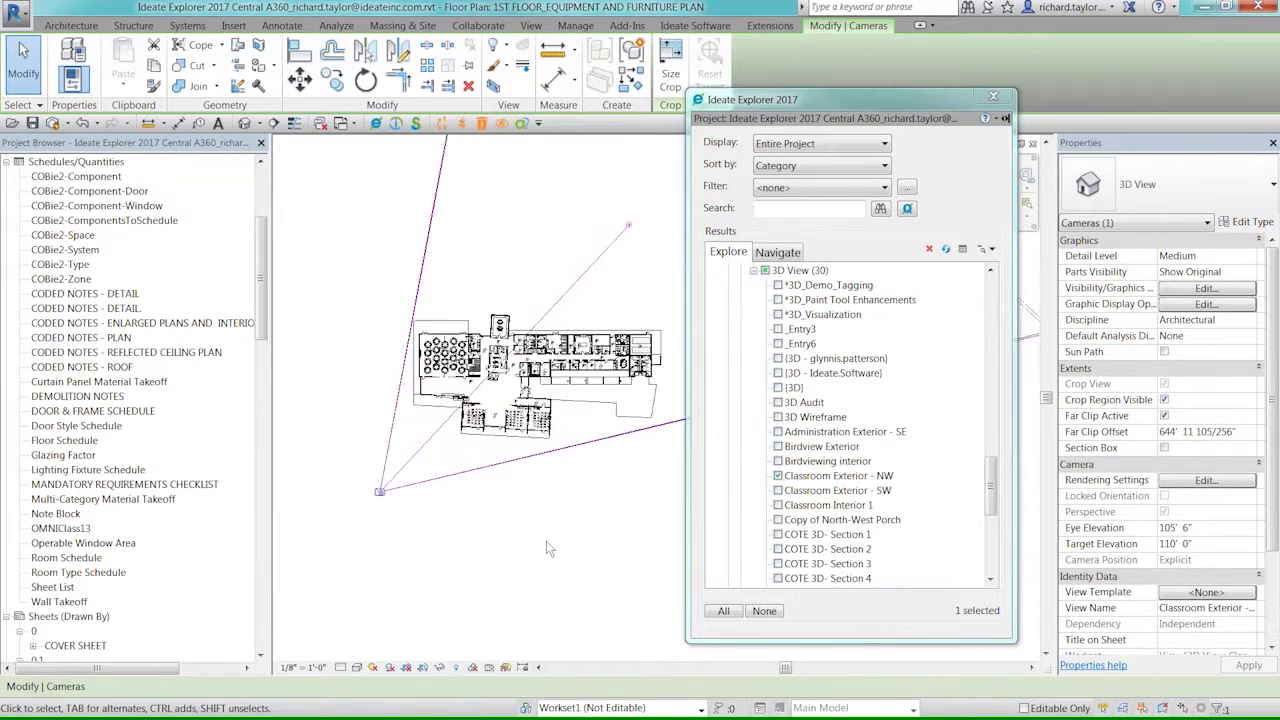
- Add the Classroom Interior 1 and COTE 3D- Section 1 cameras to the selection to view them in plan, and clear the selection
click(778, 505)
click(778, 534)
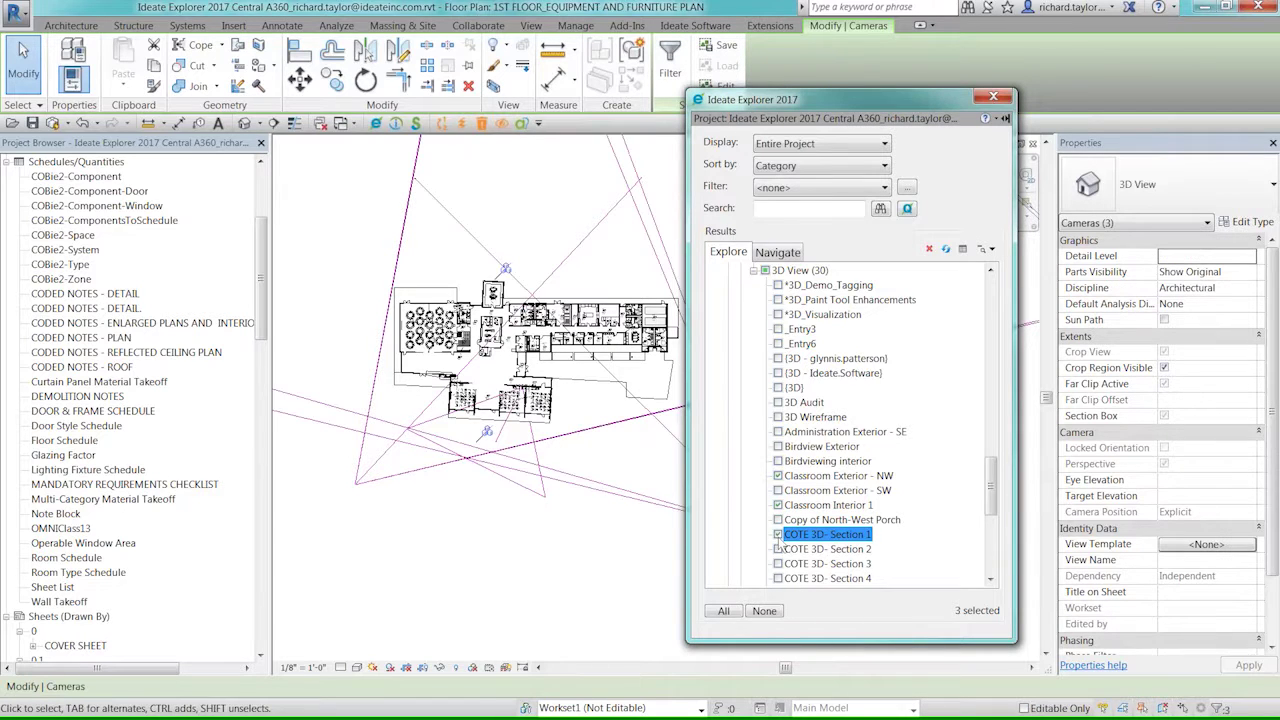
click(764, 611)
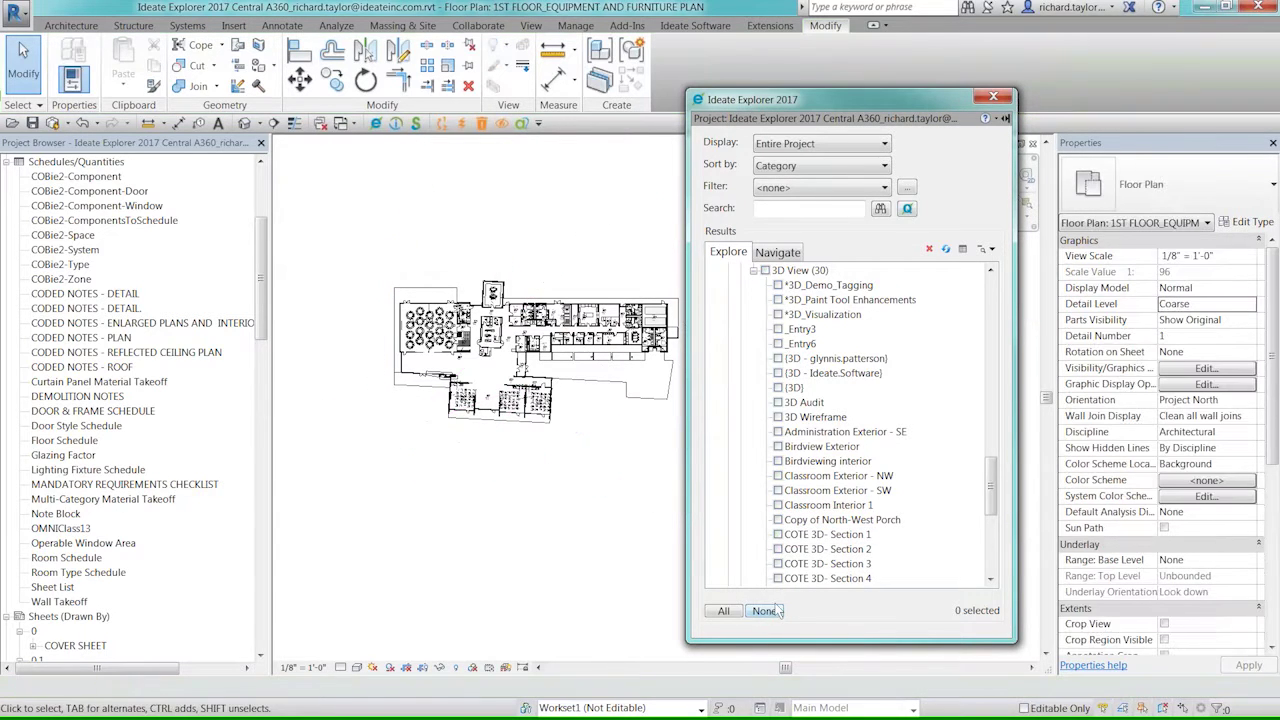
- Delete the COTE 3D- Section 1 camera view from the project and return to the start of the category list
click(778, 534)
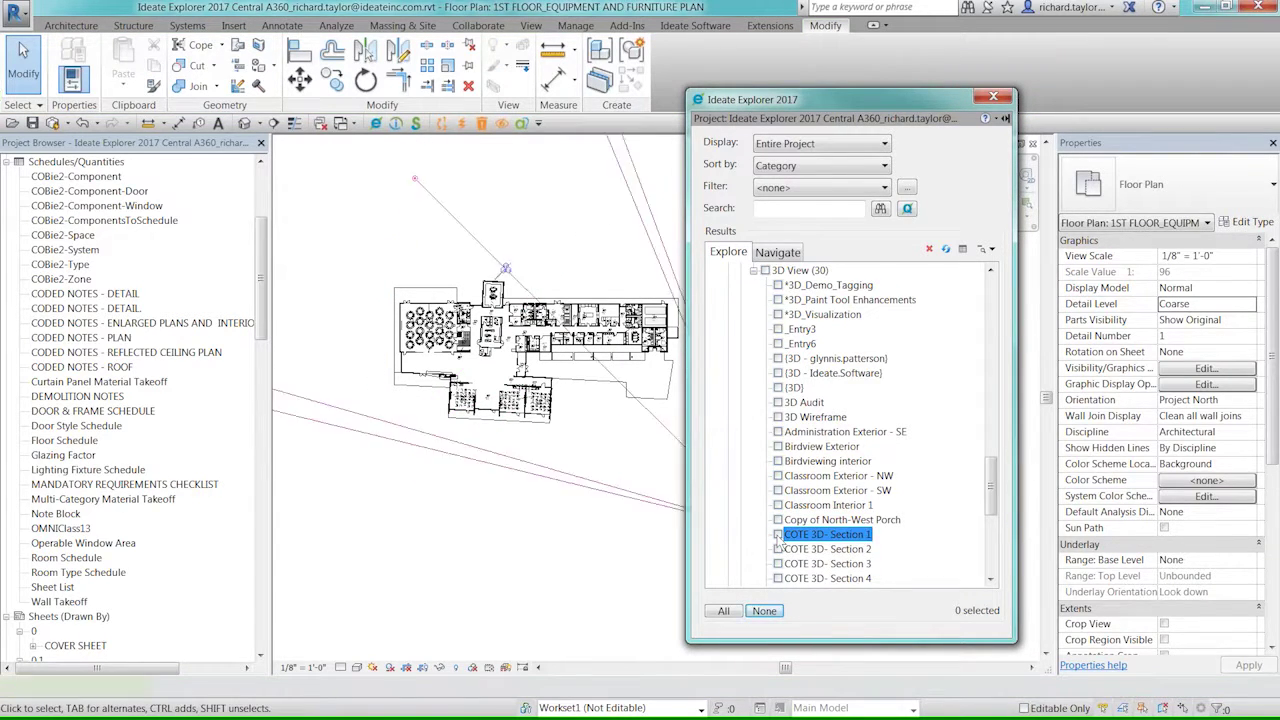
click(929, 249)
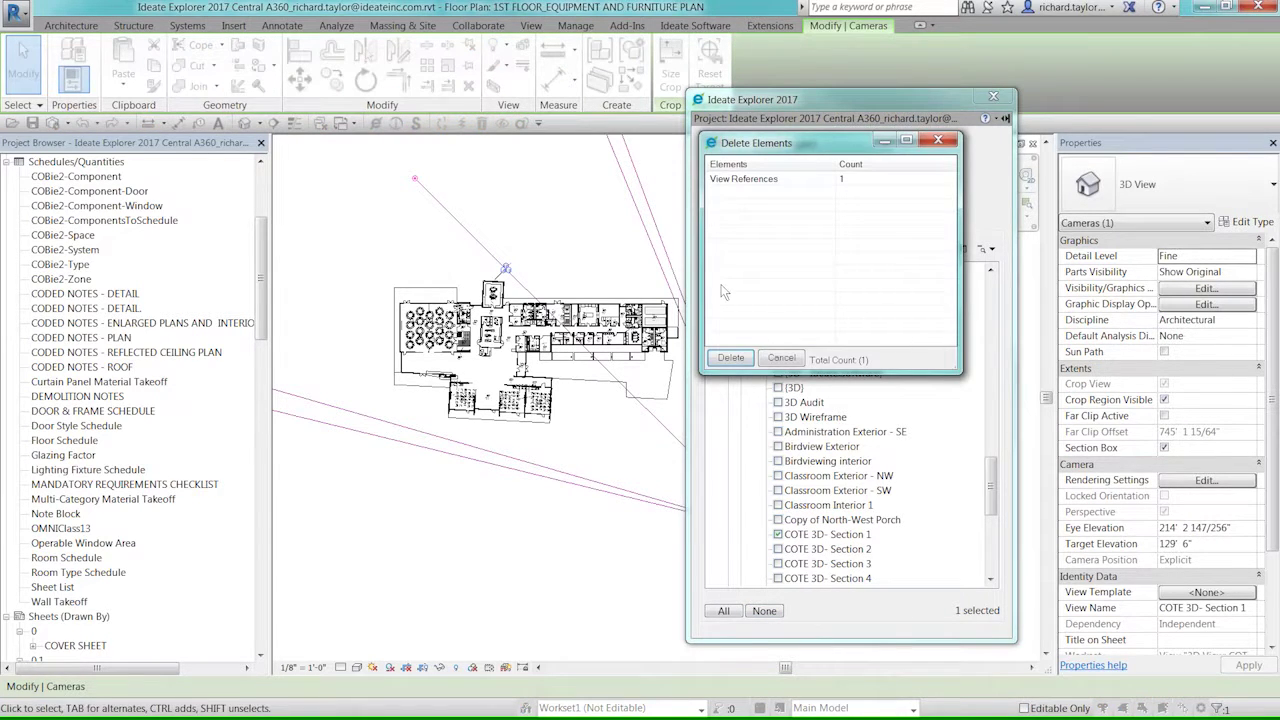
click(731, 360)
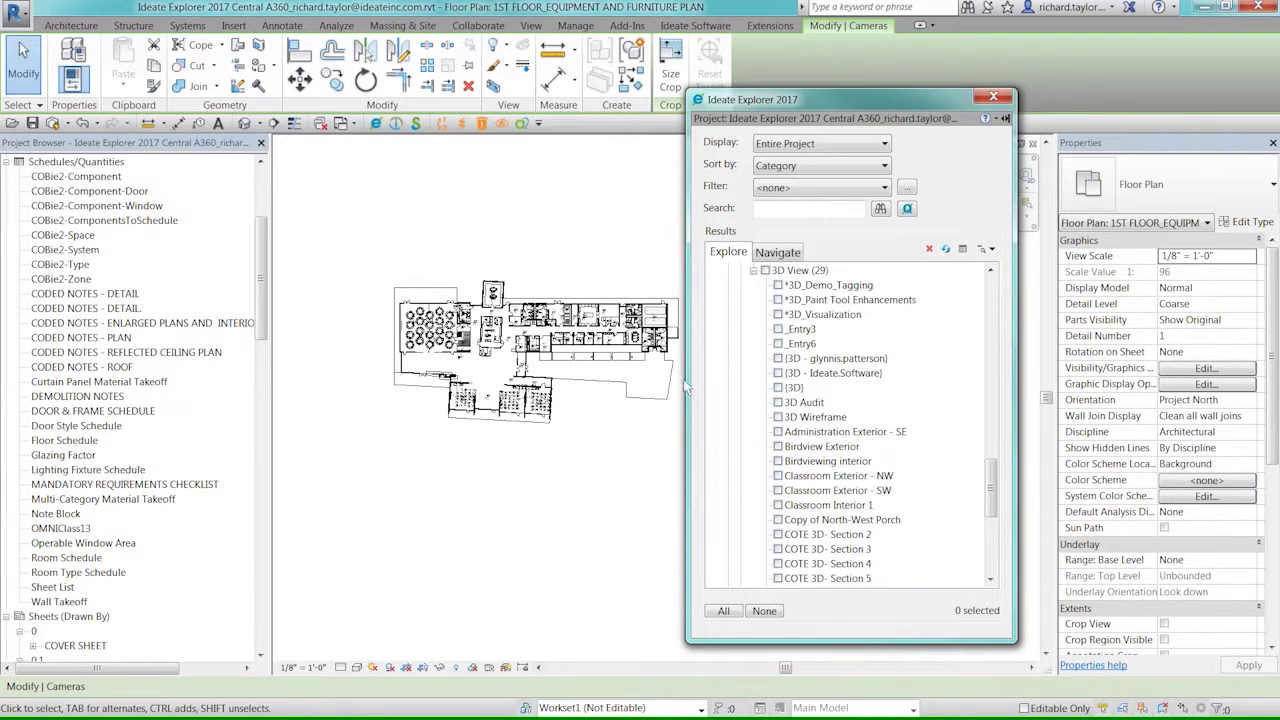
drag(992, 478, 975, 305)
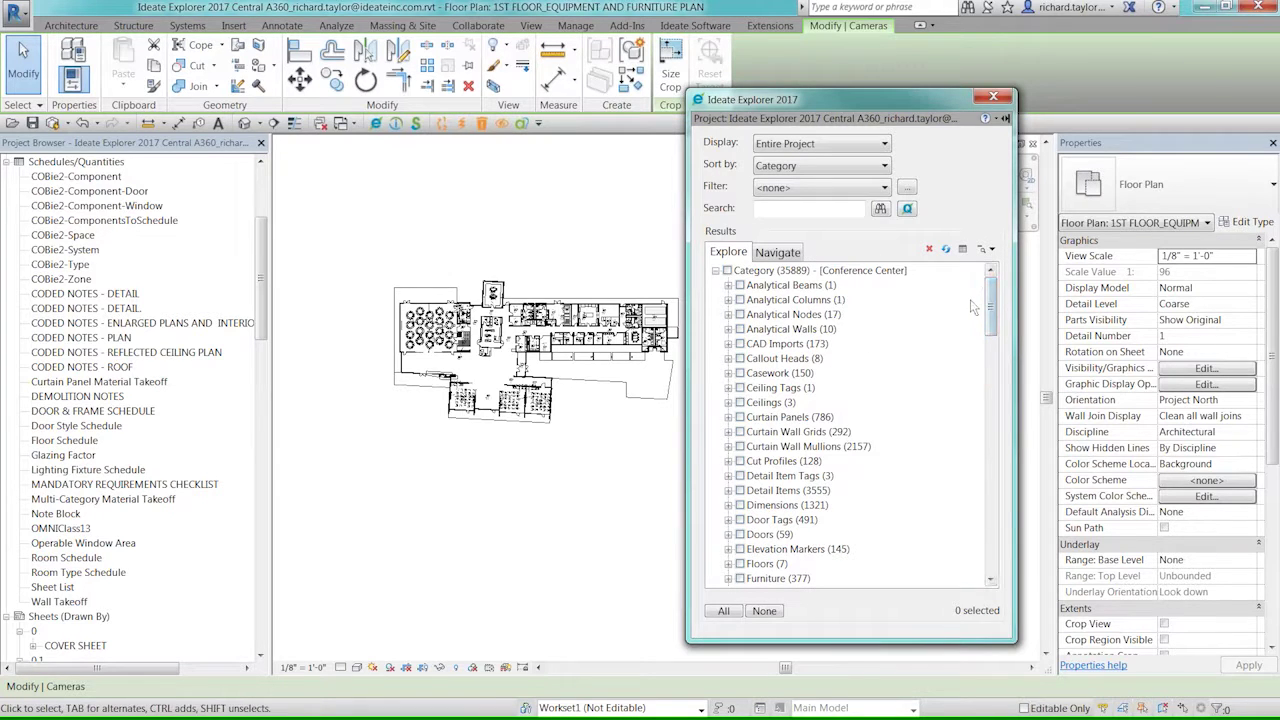
key(alt+Tab)
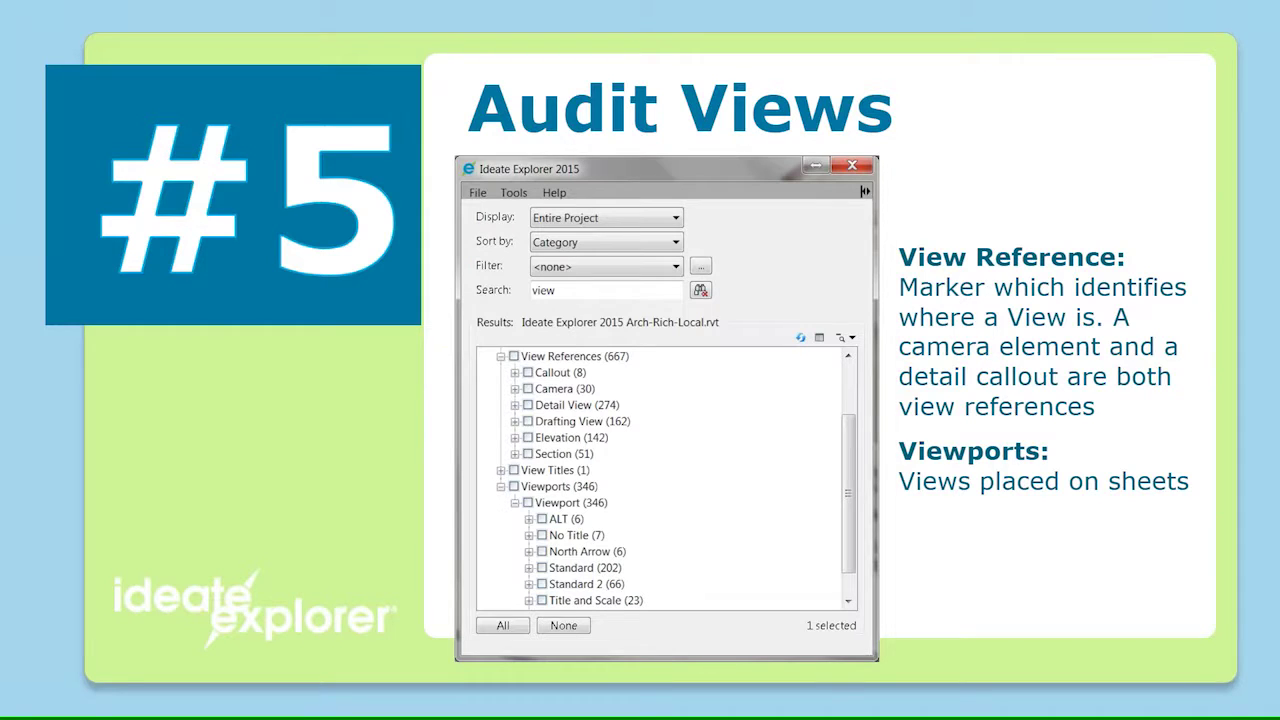
key(Right)
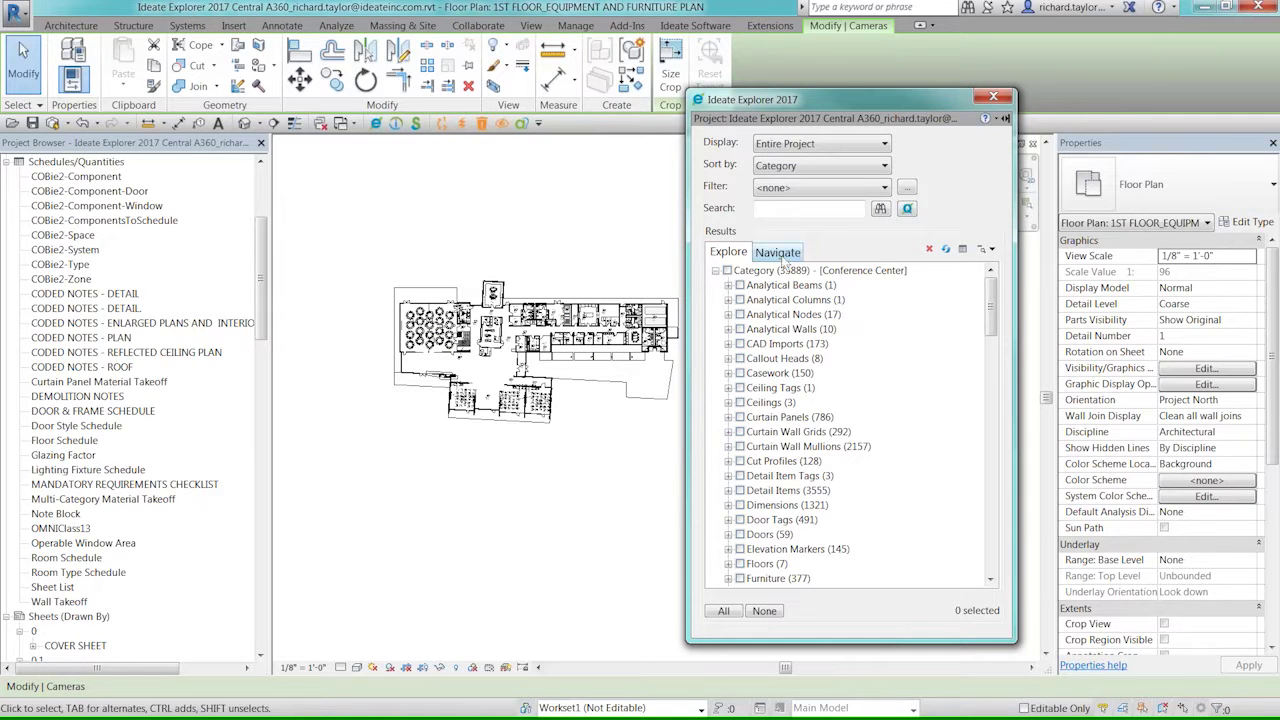
- Close the furniture plan and the other open sheets and views until the 3D Audit view is showing
drag(848, 108, 799, 168)
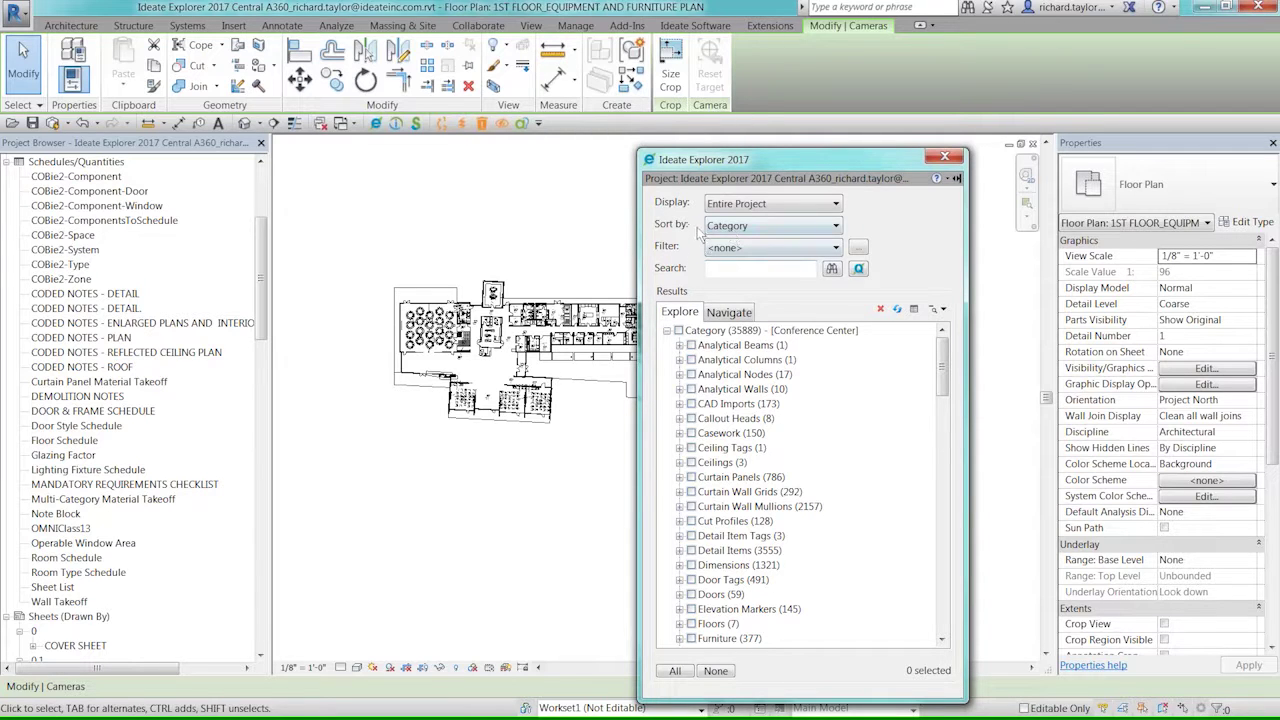
click(1033, 145)
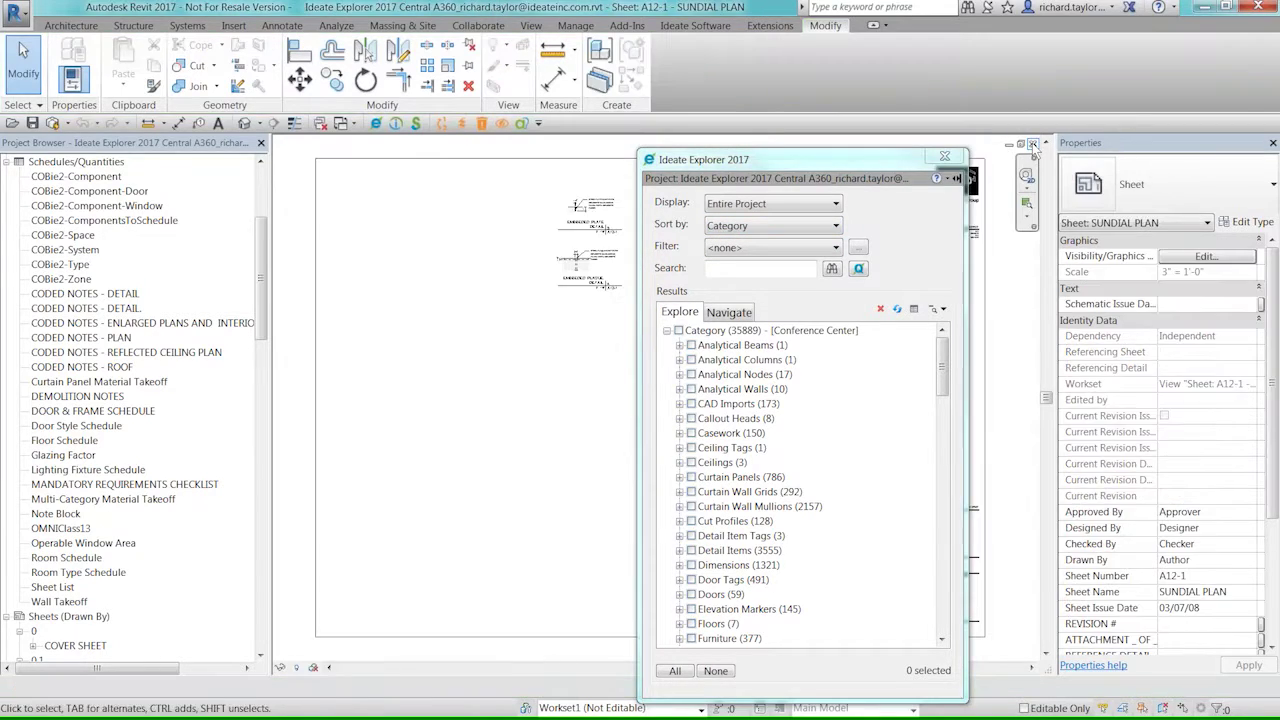
click(1033, 145)
click(1033, 145)
click(1033, 145)
click(1033, 145)
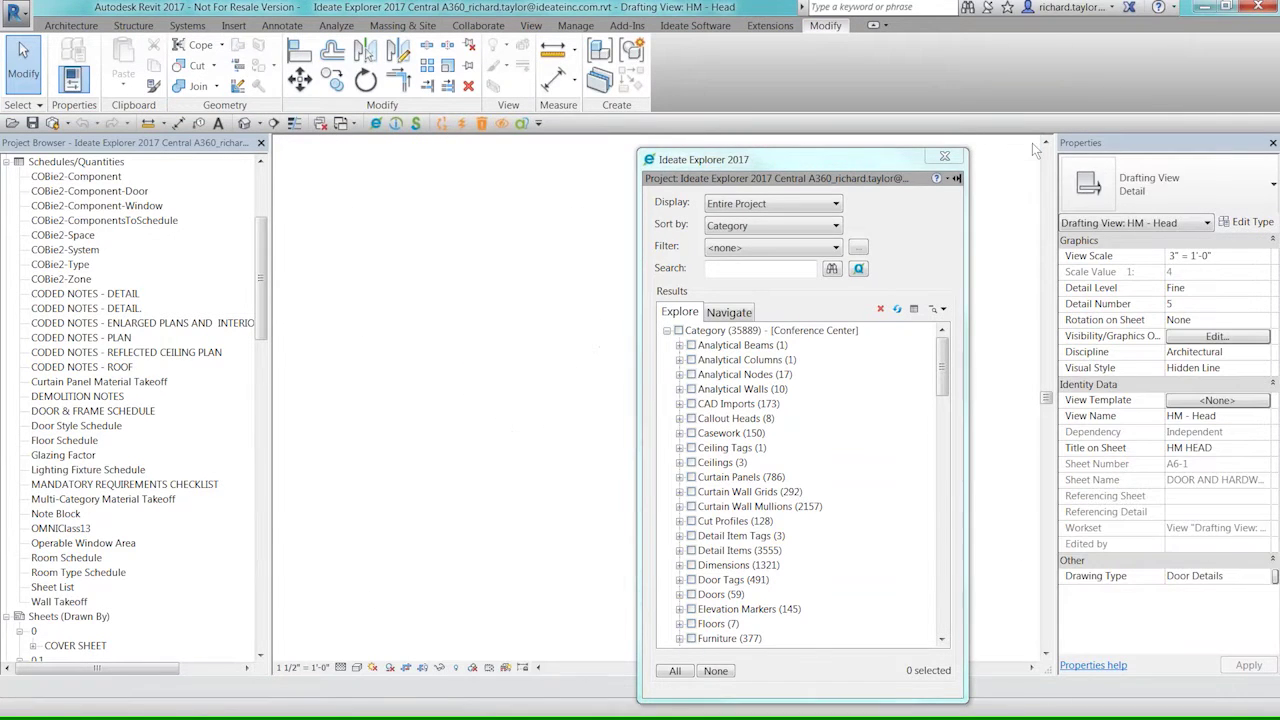
click(1033, 145)
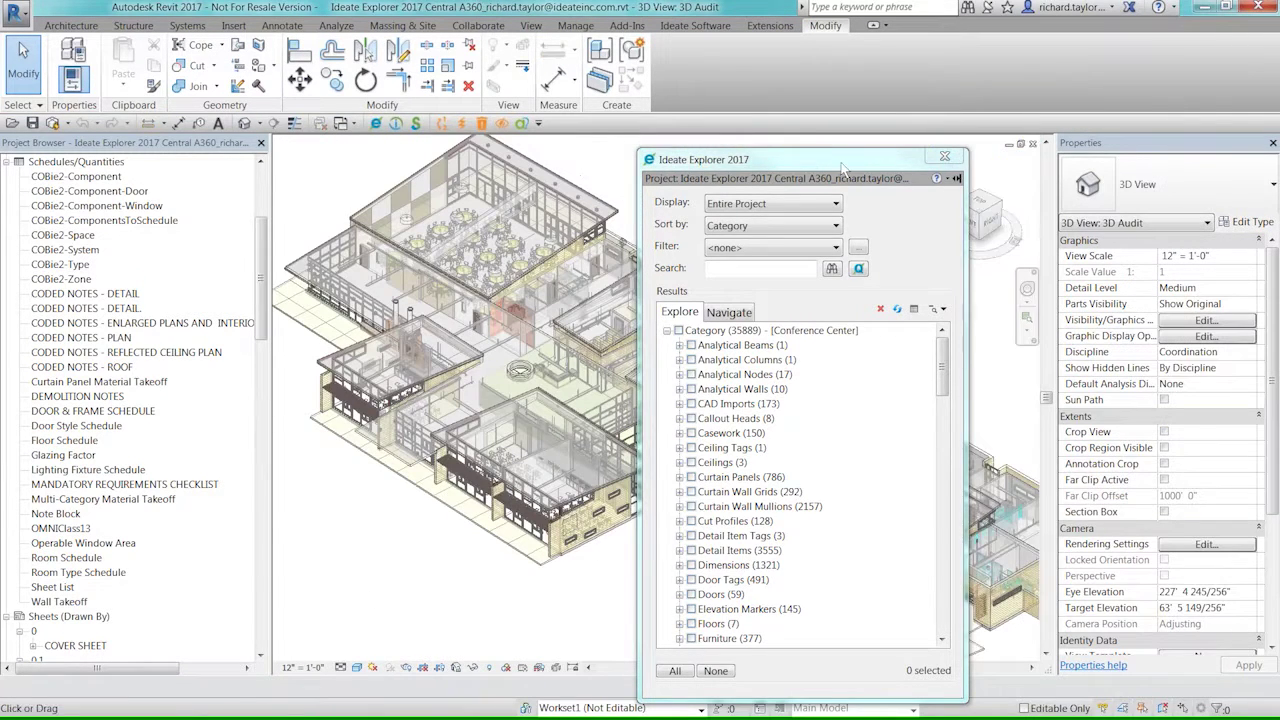
drag(857, 156, 1007, 78)
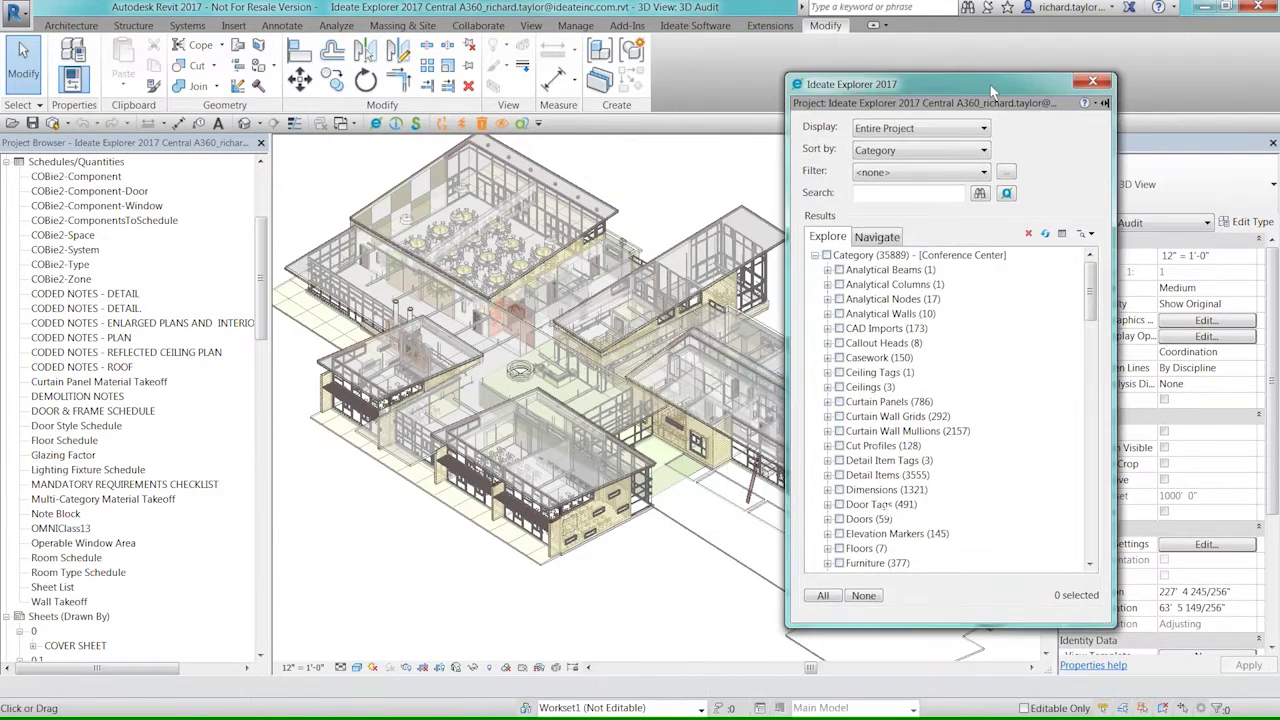
- Sort the entire project by level and zoom to the Barn Door - Double Panel 13'-10" OPENING instance under T.O. FTG
click(907, 148)
click(899, 183)
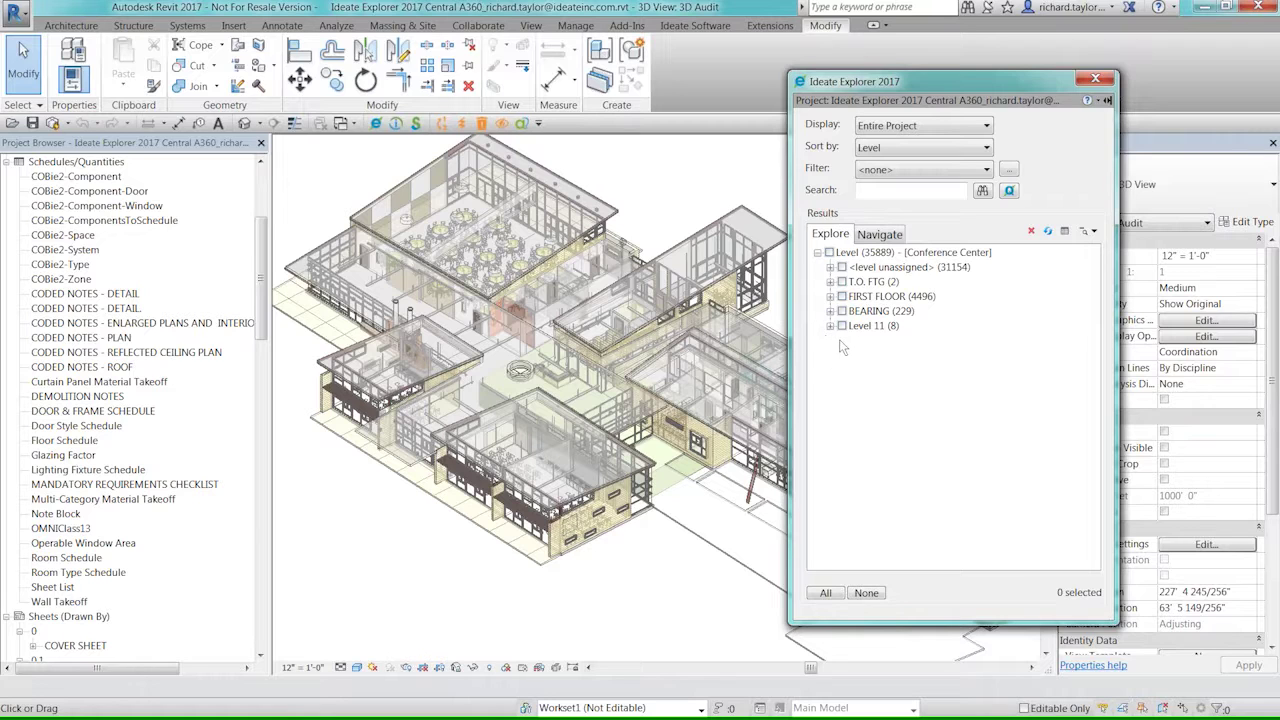
click(829, 282)
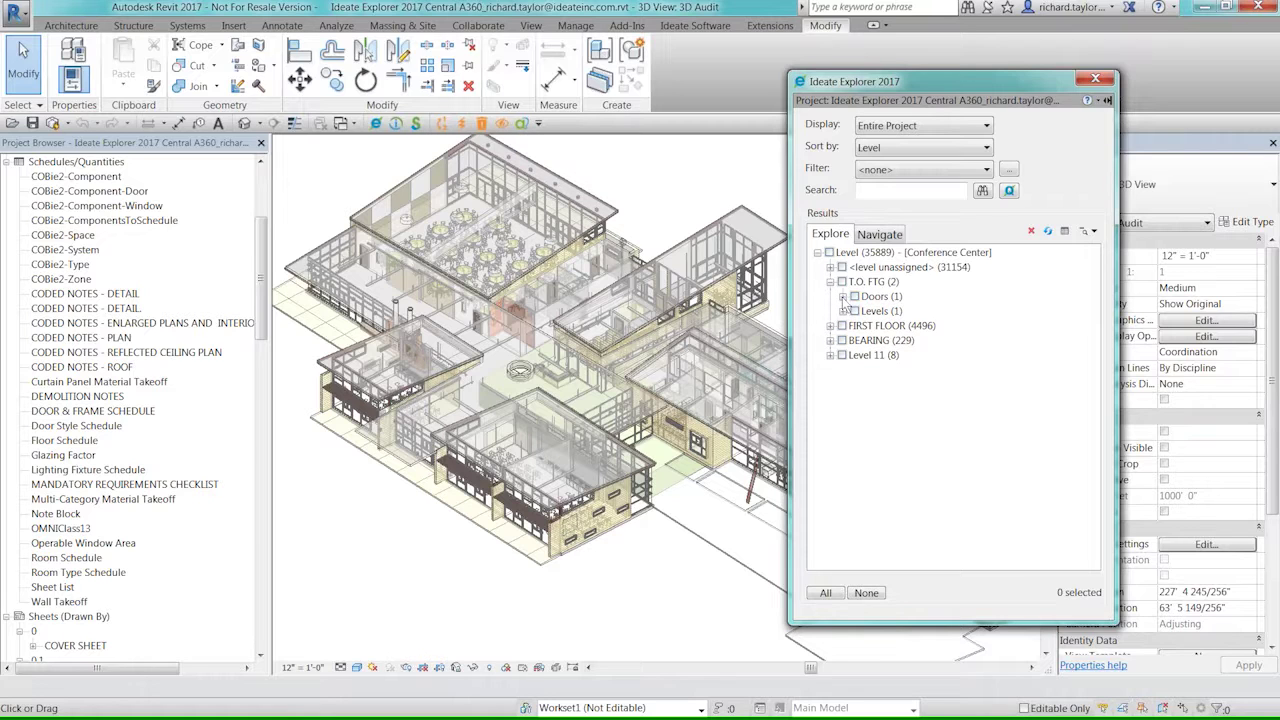
click(843, 297)
click(855, 312)
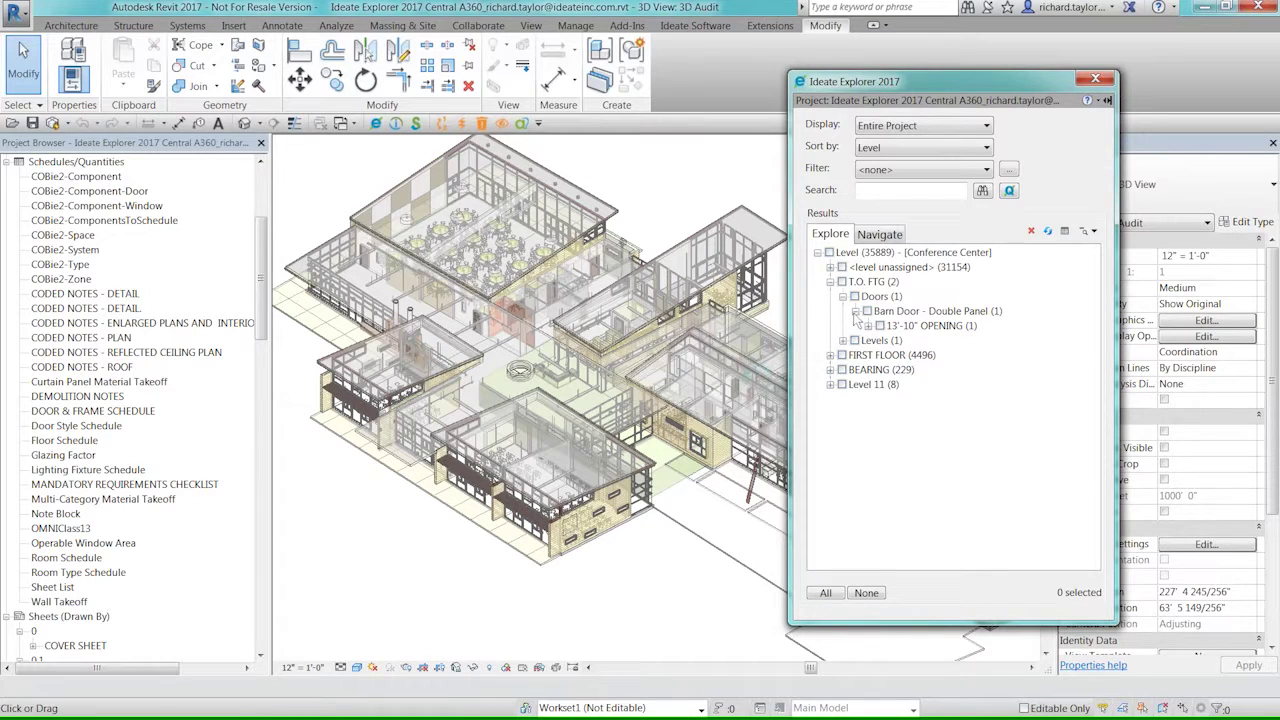
click(869, 326)
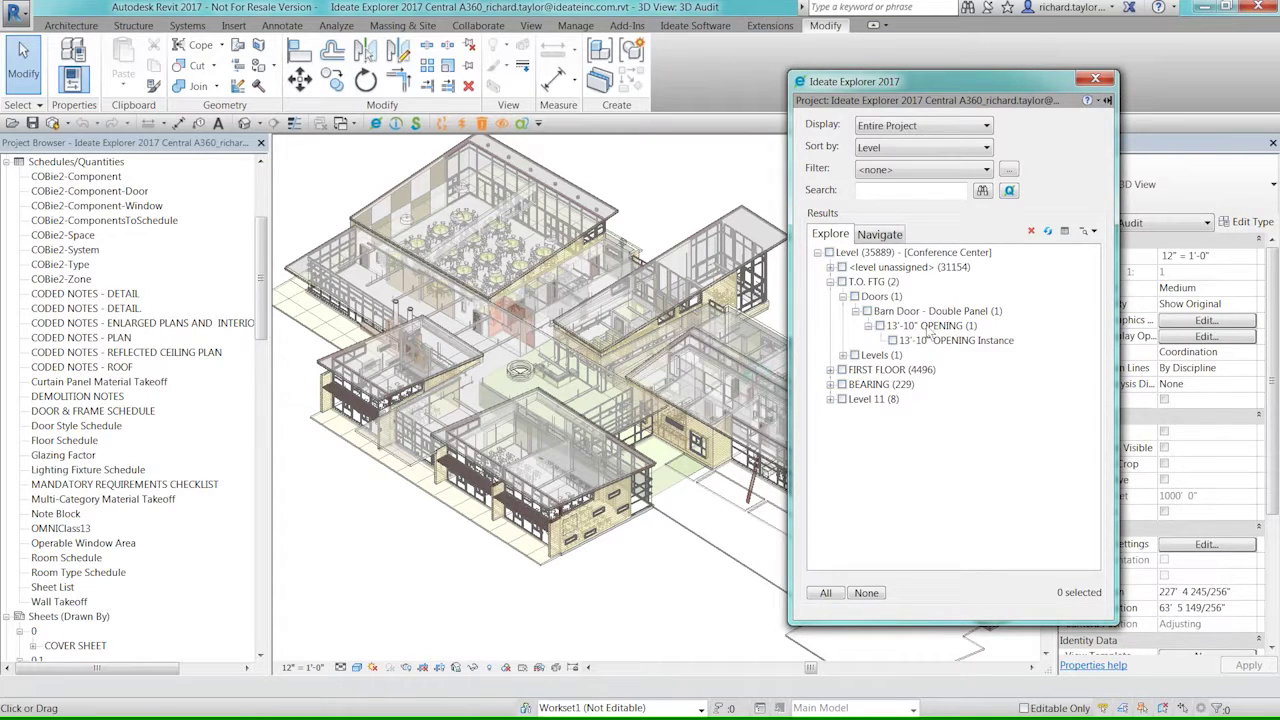
click(929, 340)
double_click(928, 341)
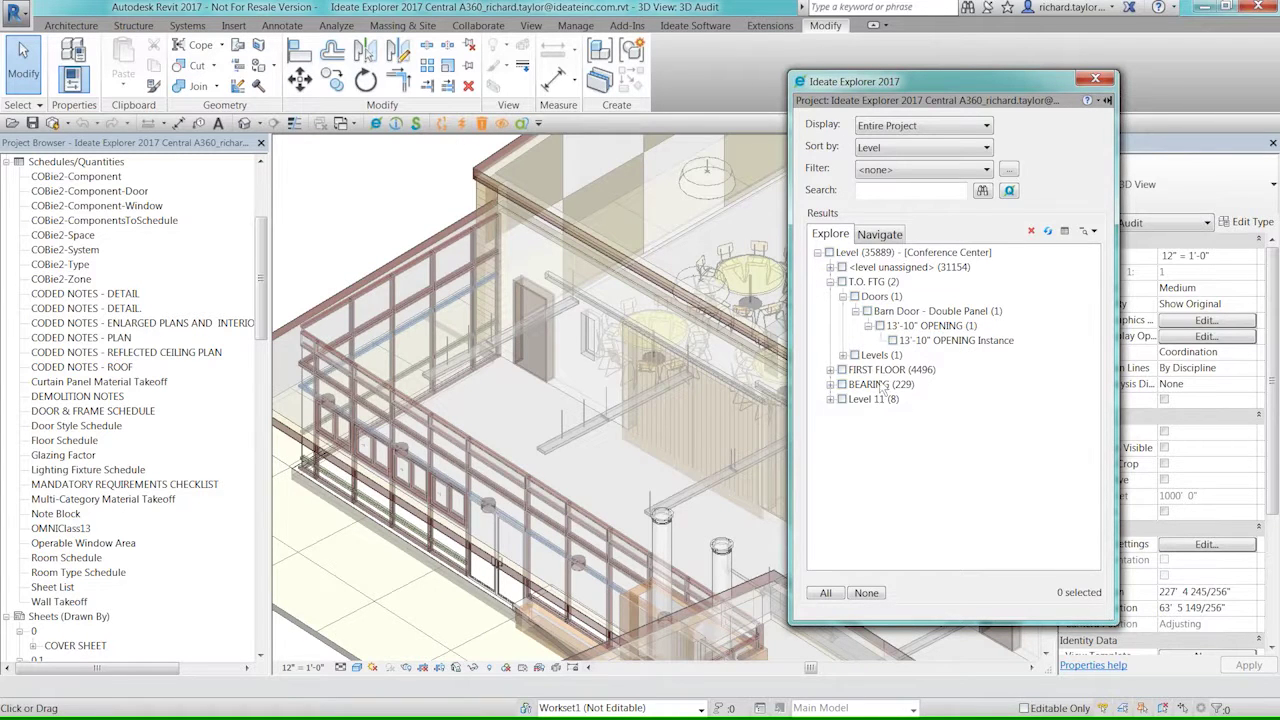
- Select the 13'-10" OPENING barn door instance, isolate it in a selection box, and examine its bottom corner
click(894, 342)
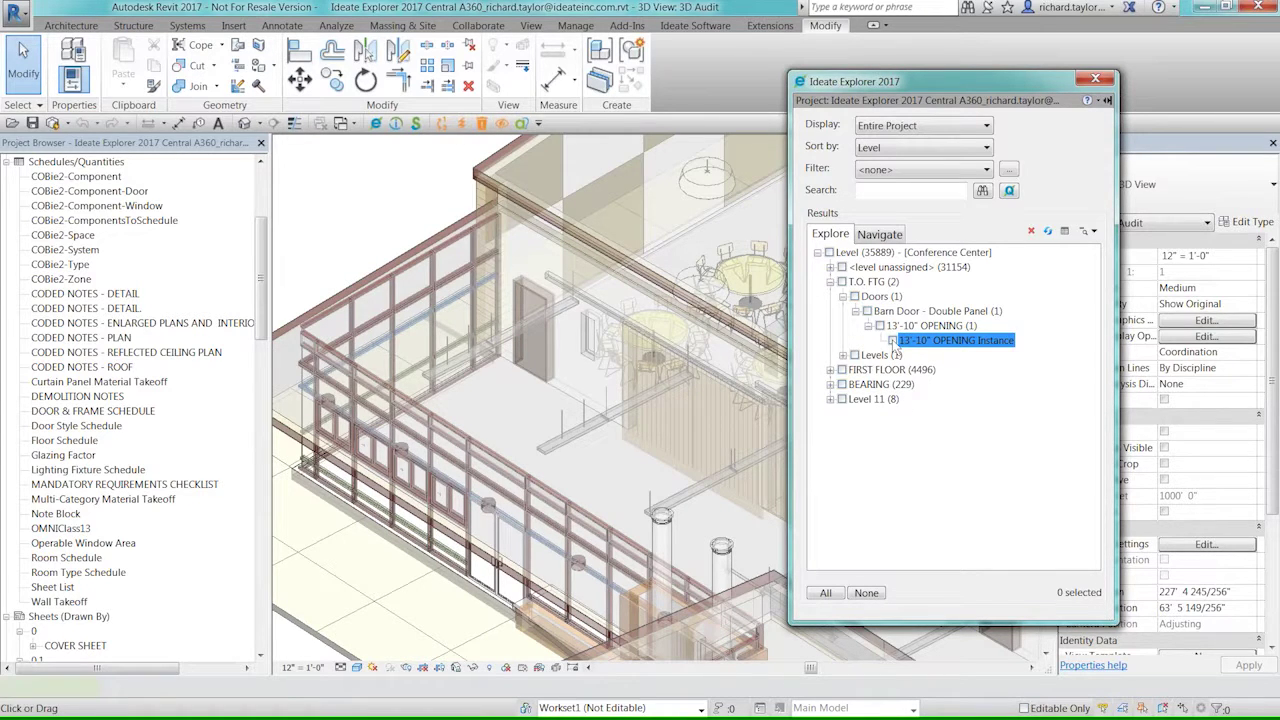
click(892, 341)
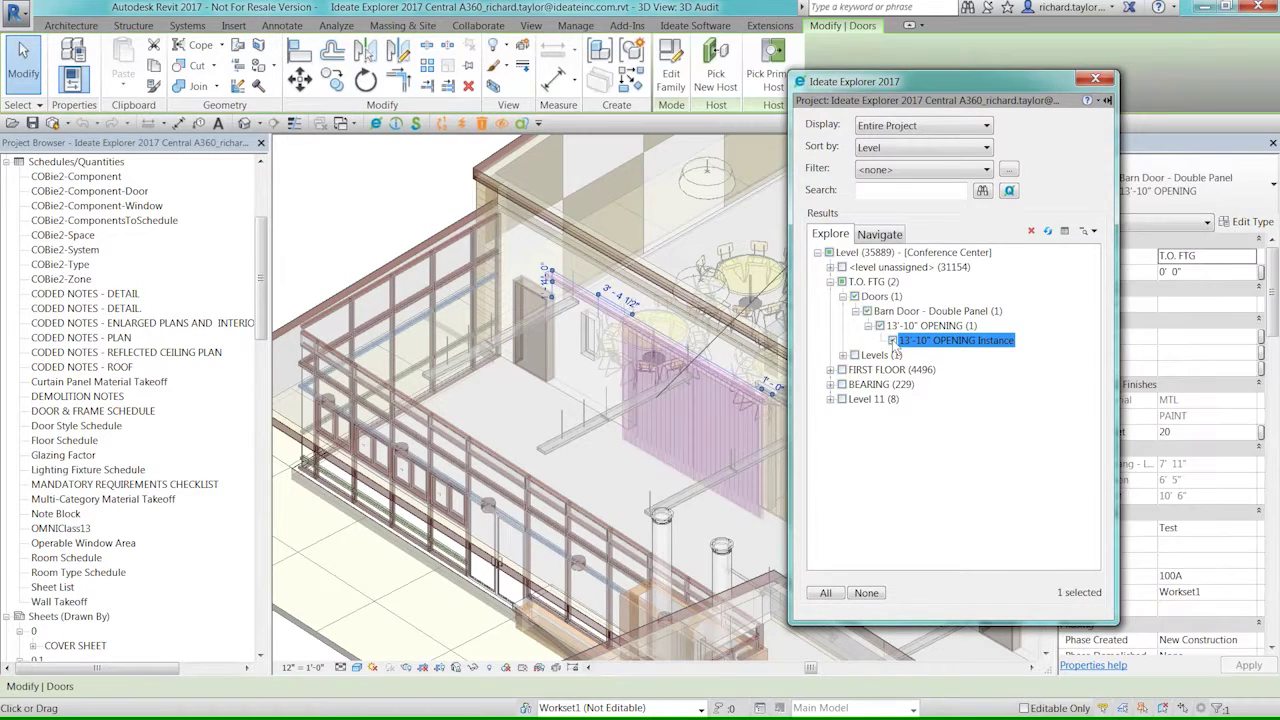
click(493, 87)
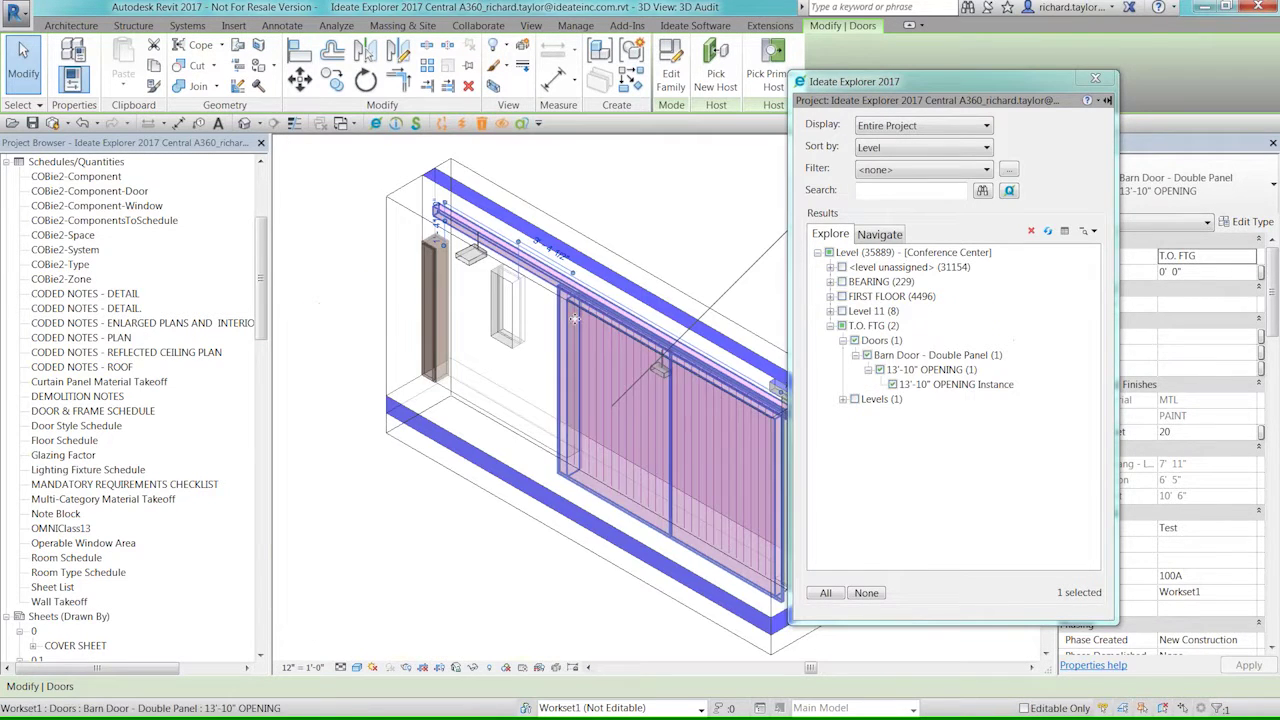
middle_drag(655, 369, 573, 372)
scroll(440, 448, up, 2)
scroll(440, 448, up, 4)
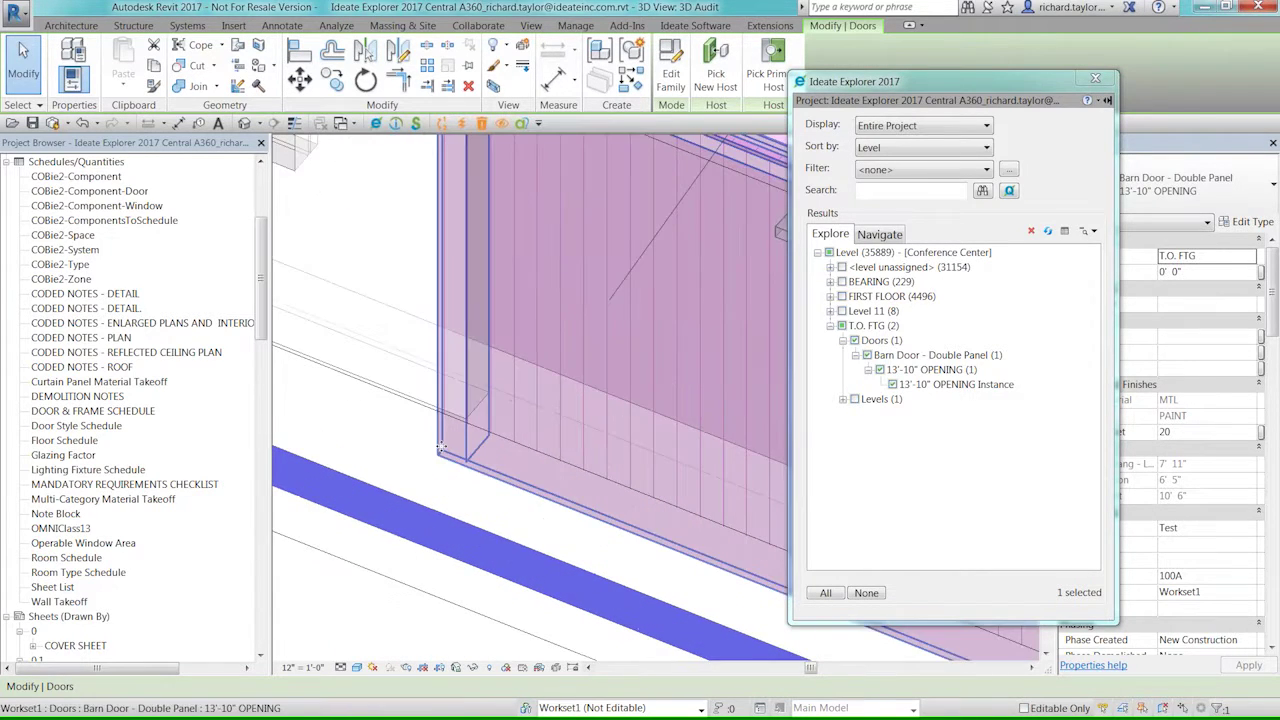
- Set the barn door's level to FIRST FLOOR, apply the change, and deselect the door
drag(1018, 95, 864, 141)
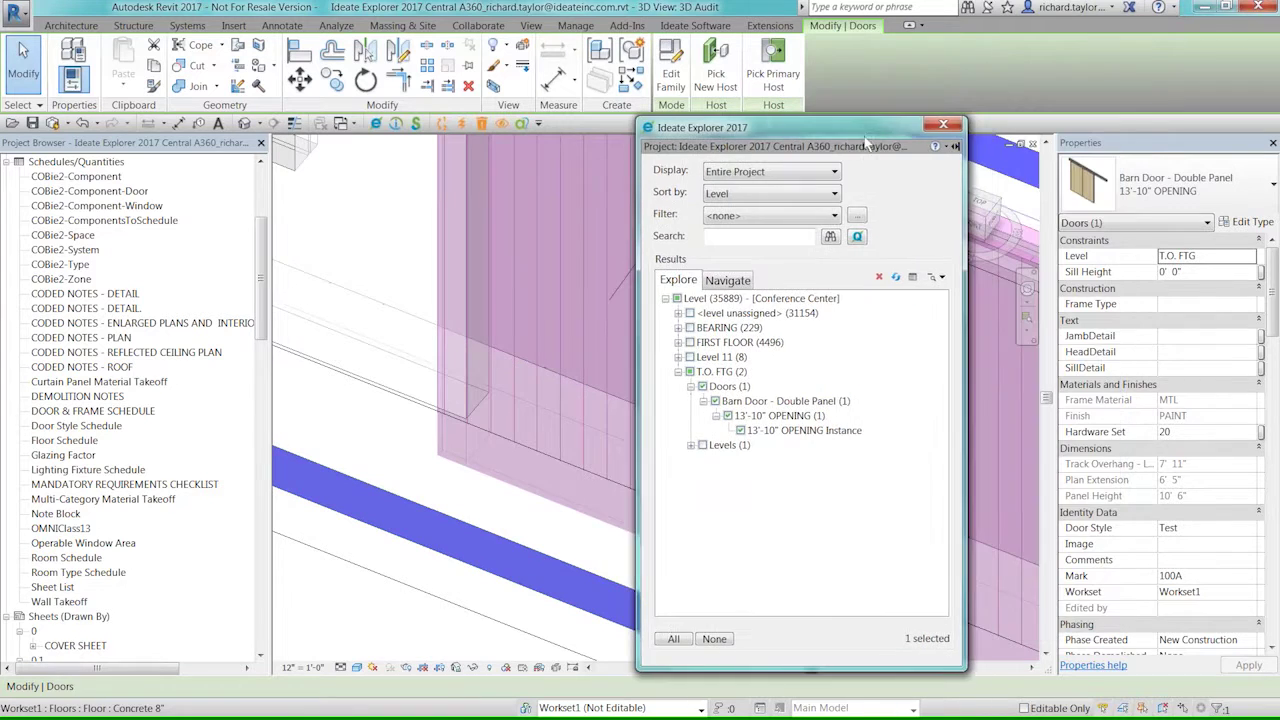
click(1200, 256)
click(1250, 256)
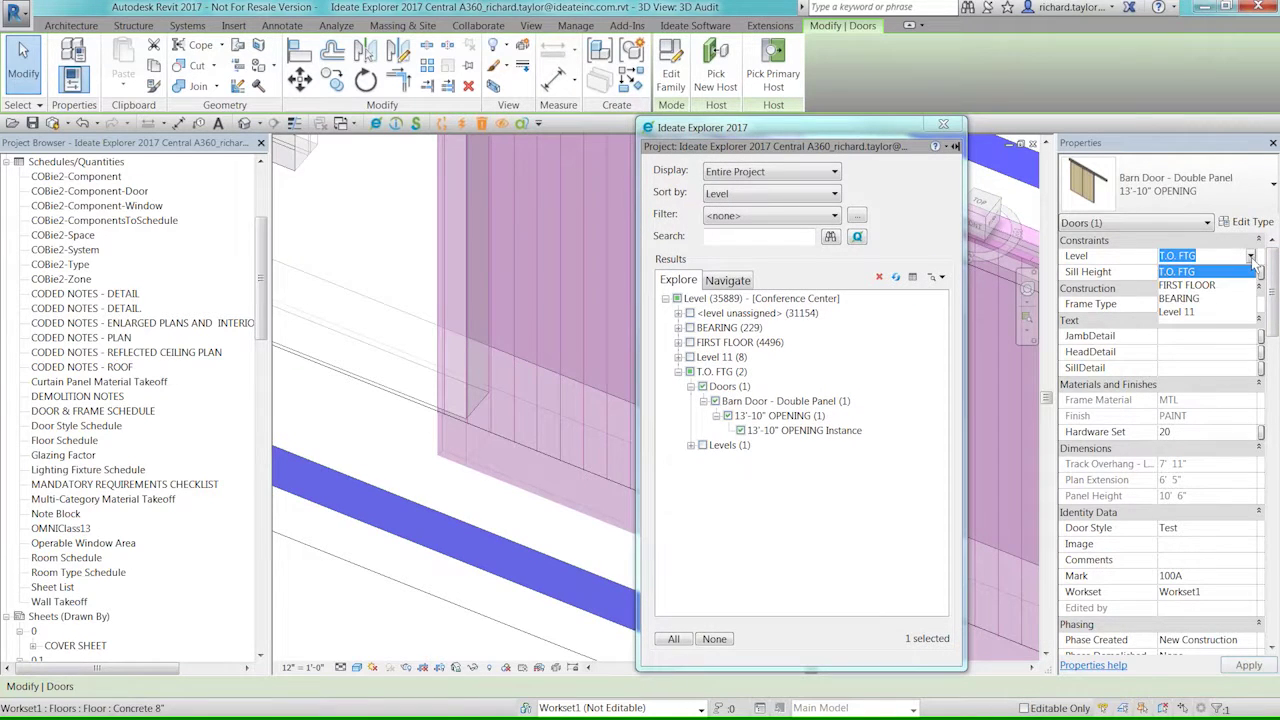
click(1200, 285)
click(1250, 665)
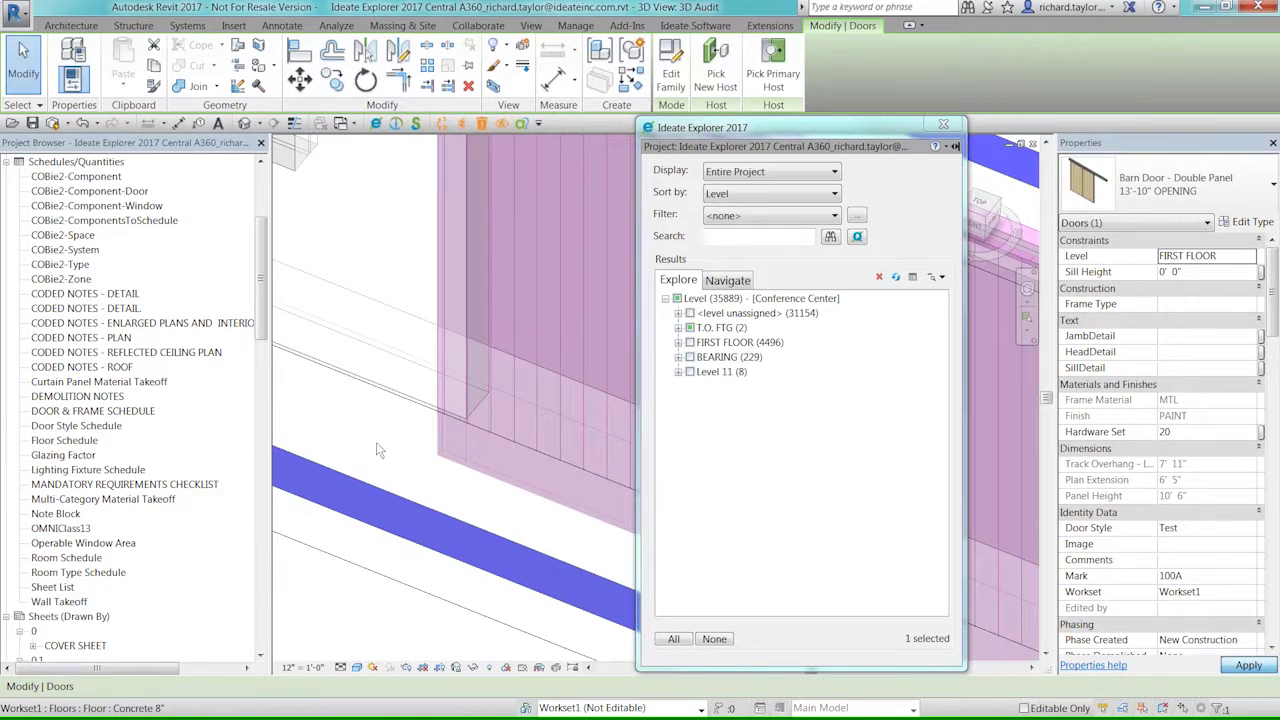
click(428, 458)
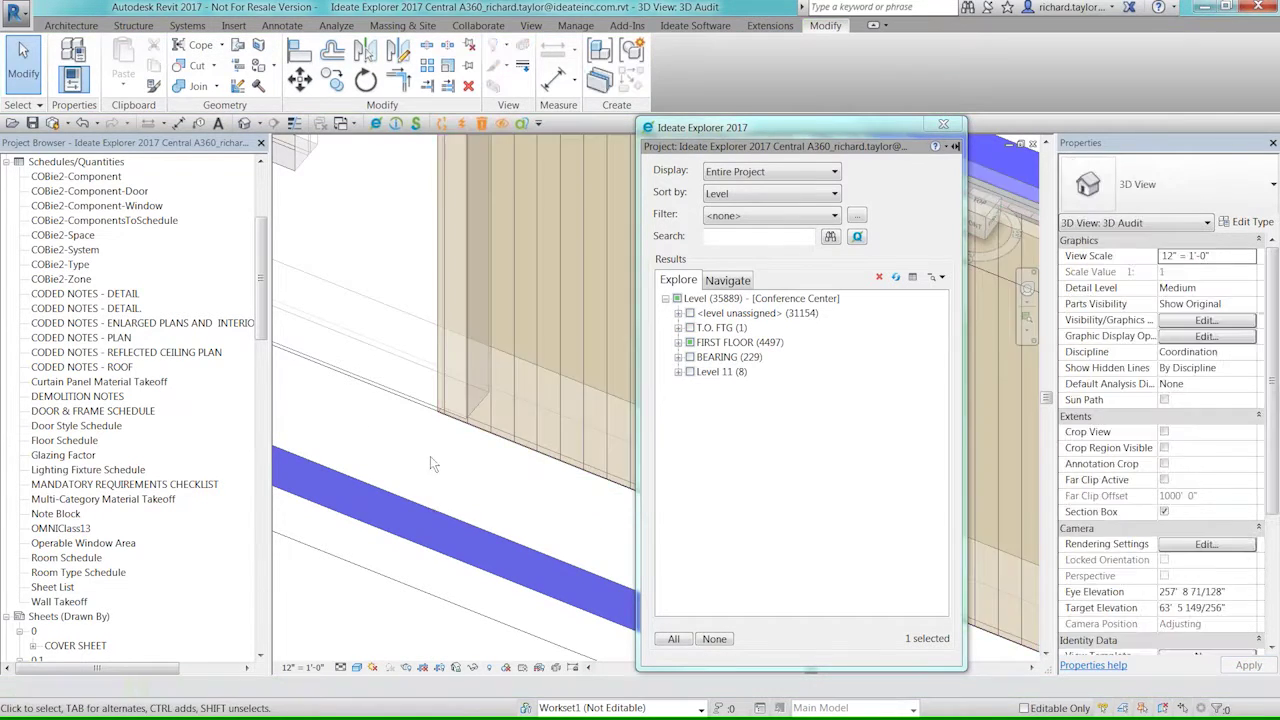
scroll(430, 463, down, 5)
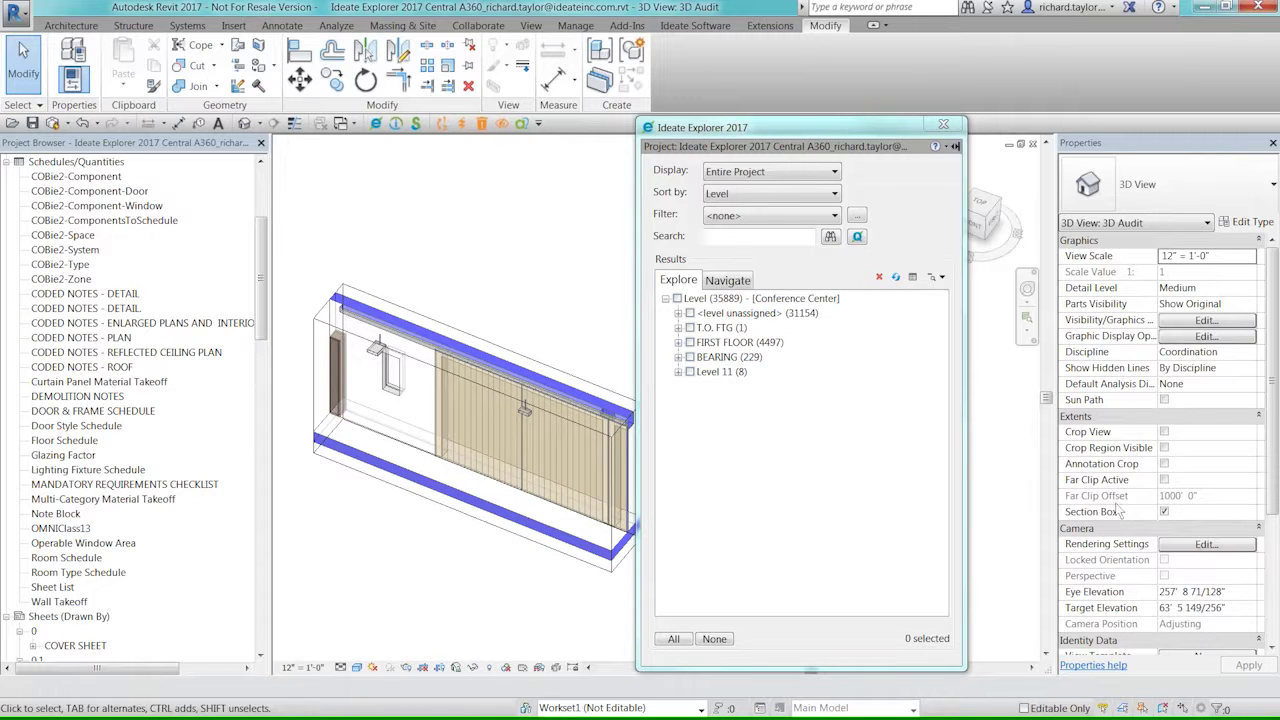
- Turn off the 3D Audit view's section box and zoom to fit the whole building
click(1164, 511)
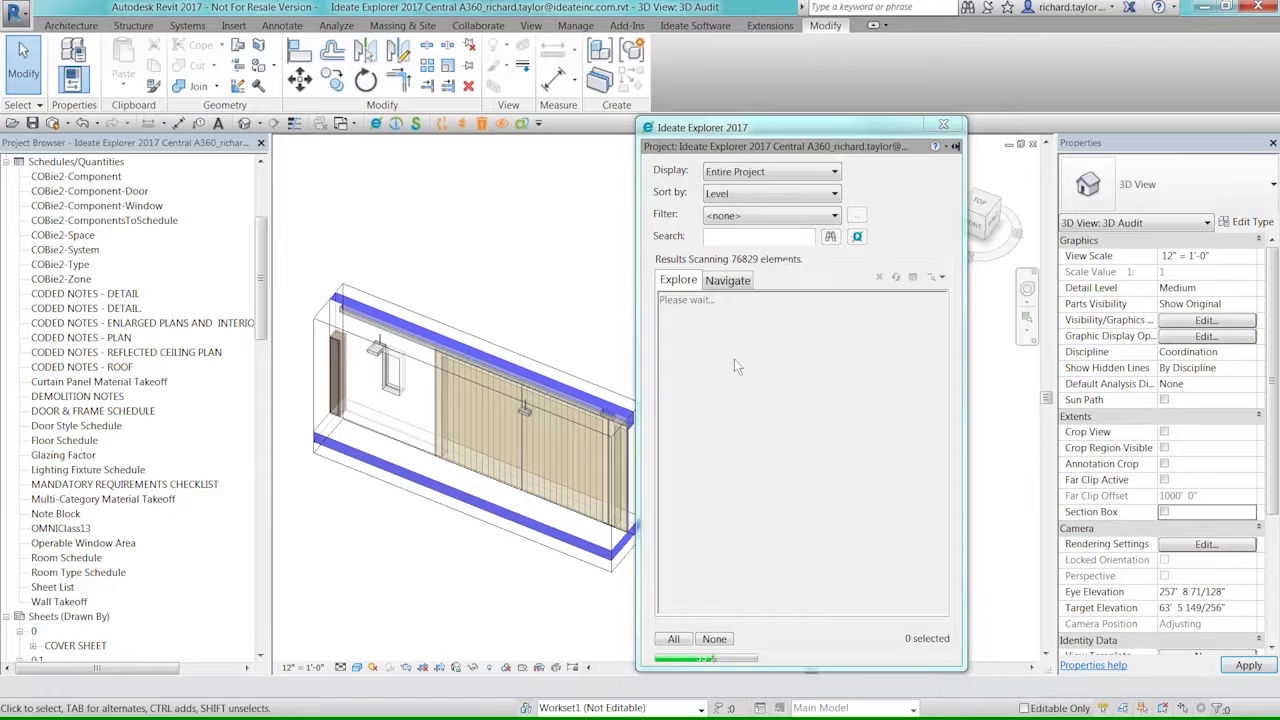
right_click(385, 497)
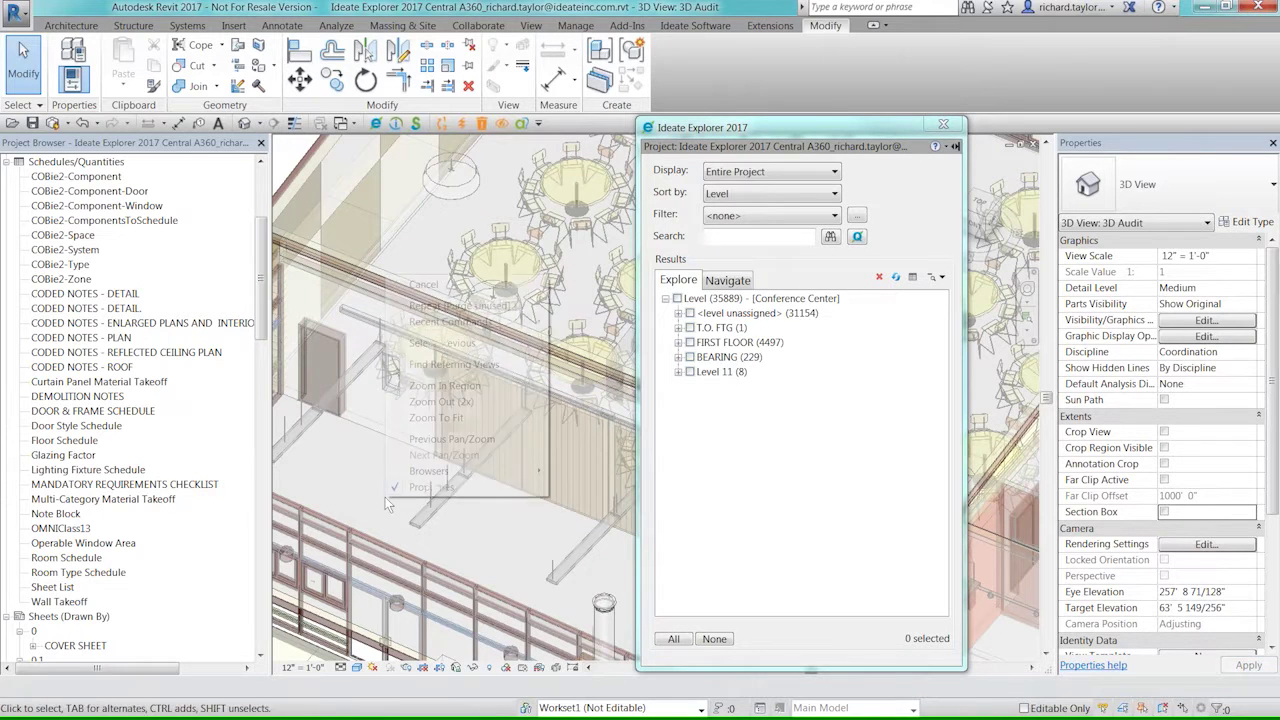
click(436, 420)
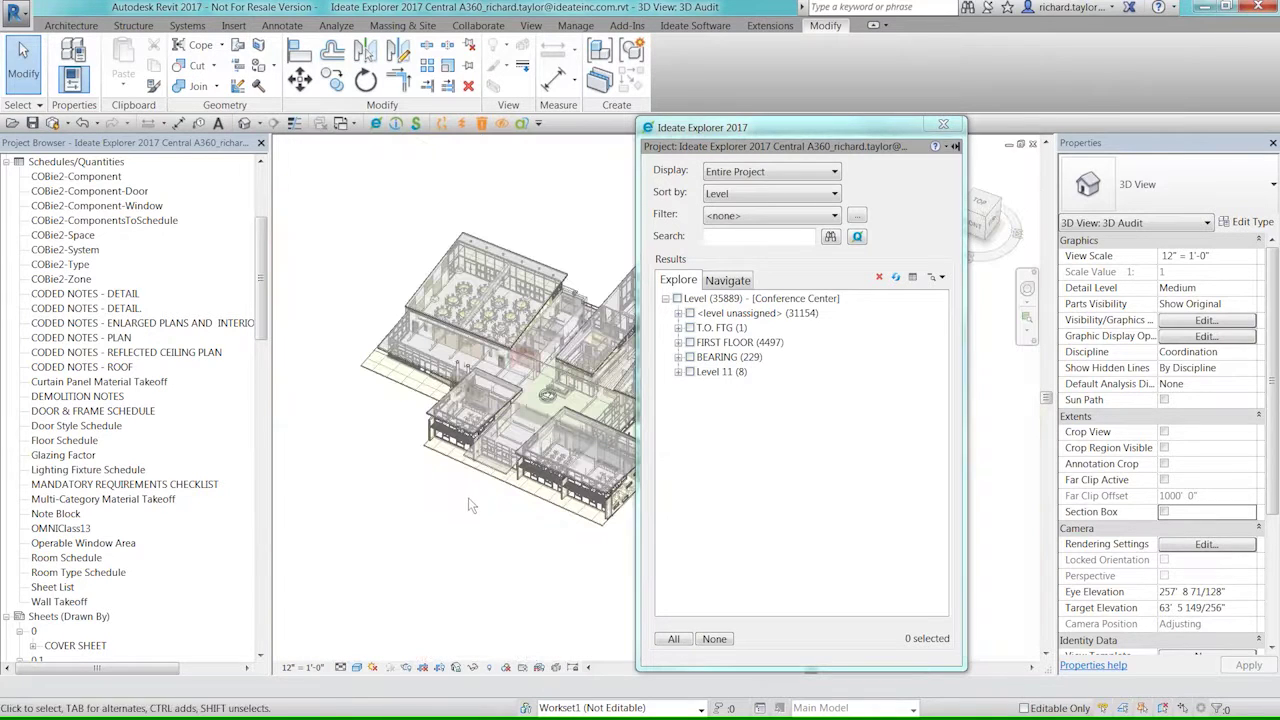
key(alt+Tab)
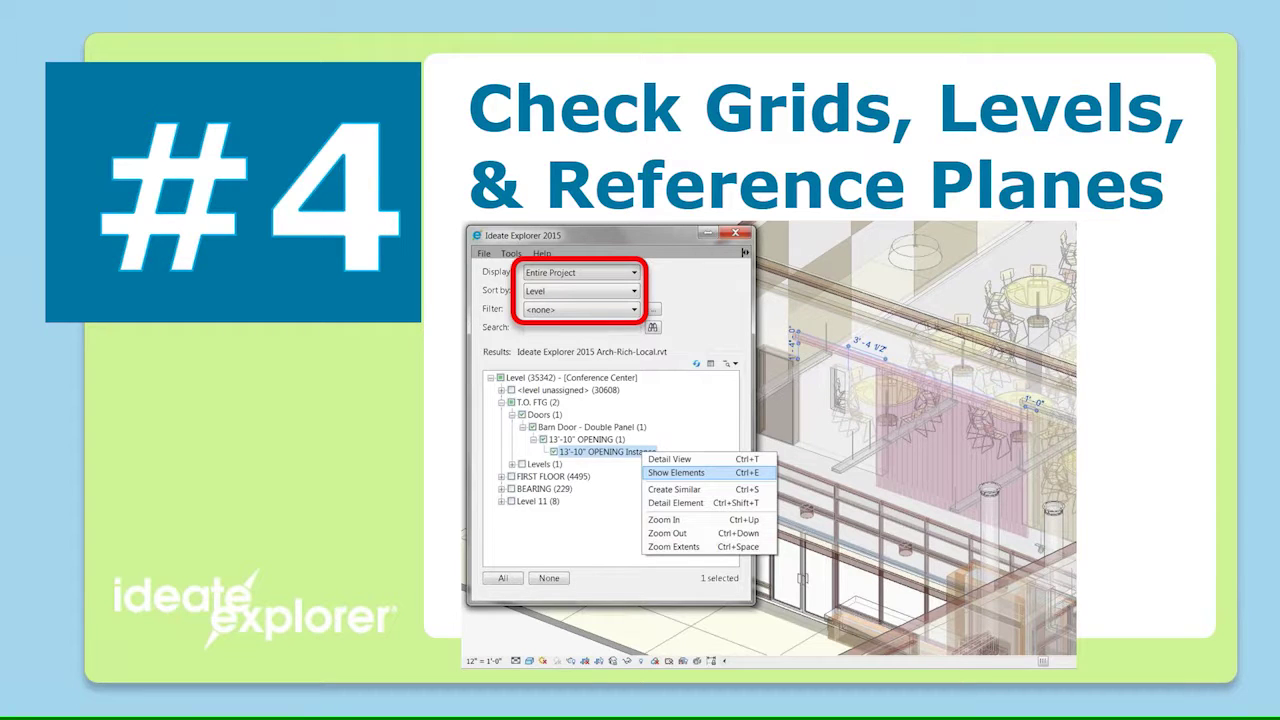
key(Right)
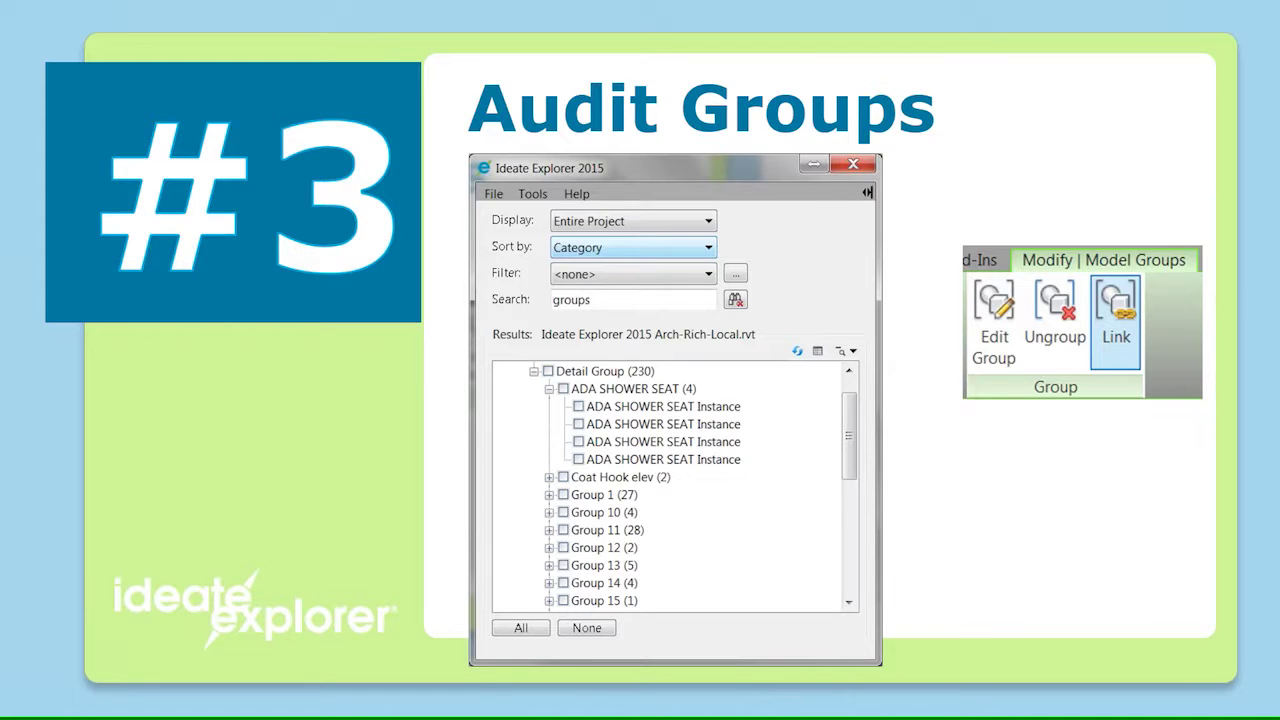
key(alt+Tab)
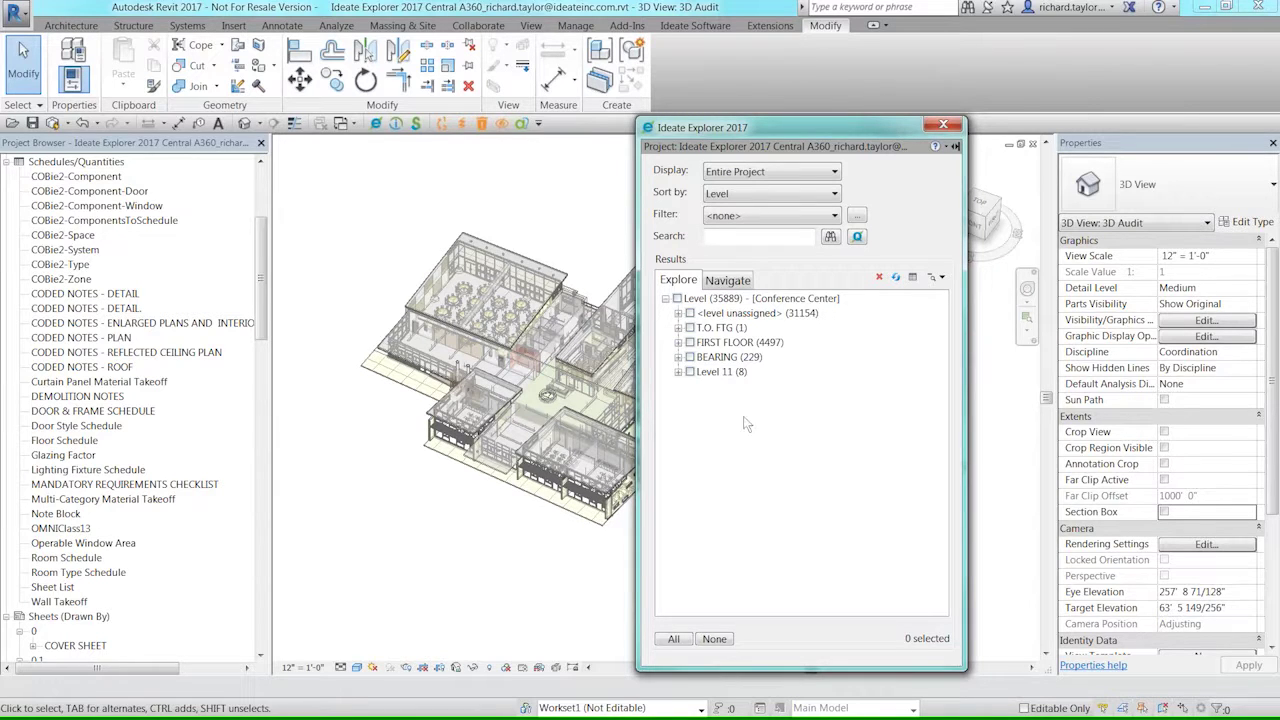
- Sort the entire project by category and expand Groups to review its model groups and detail groups
click(746, 196)
click(745, 212)
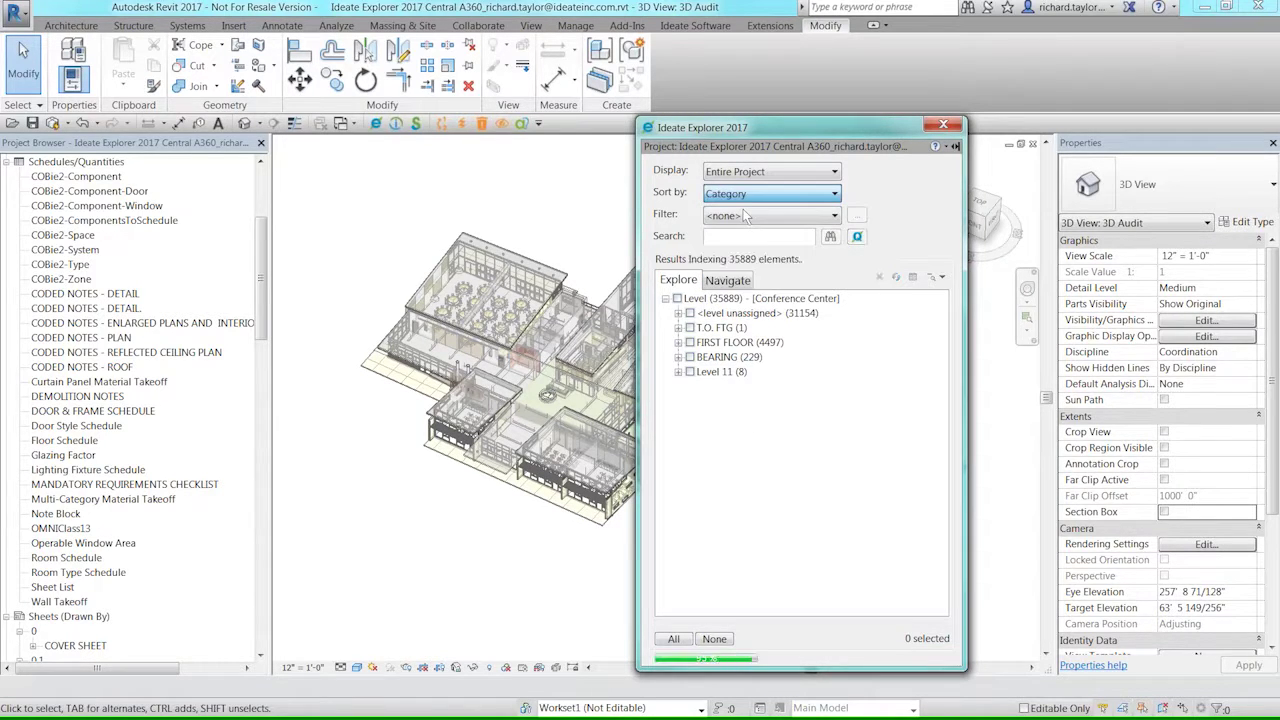
drag(941, 355, 949, 447)
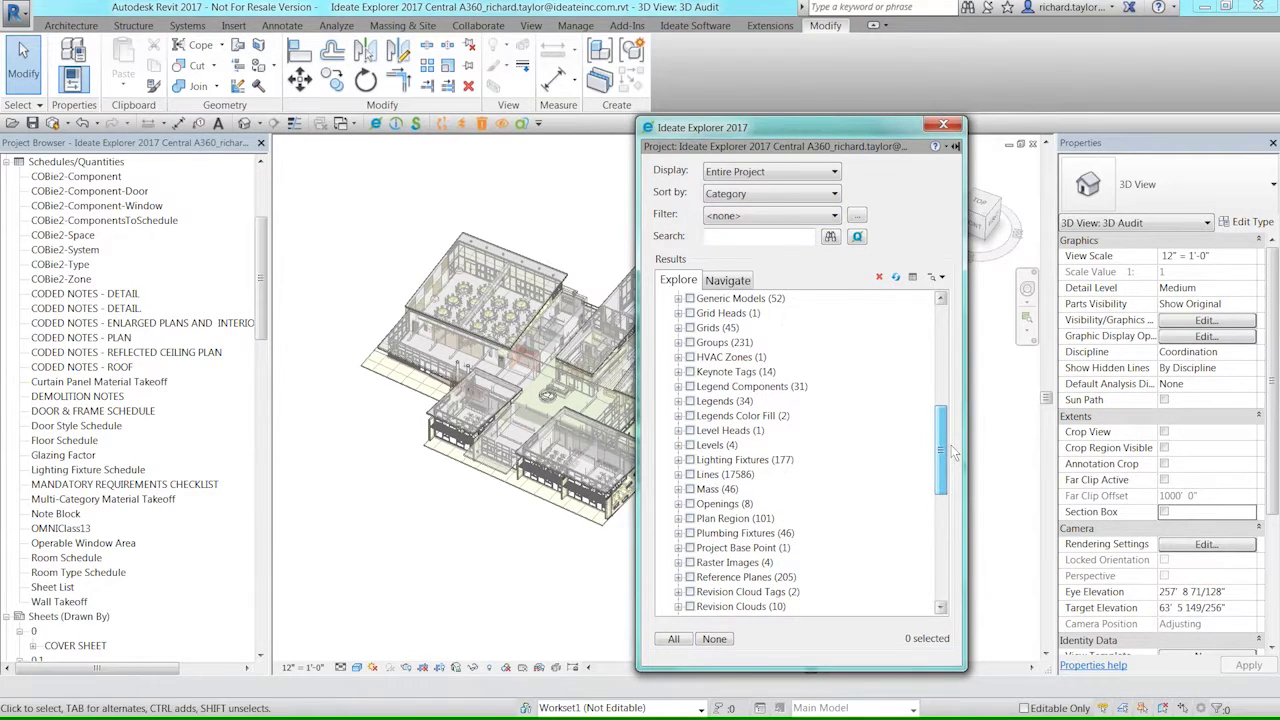
click(678, 342)
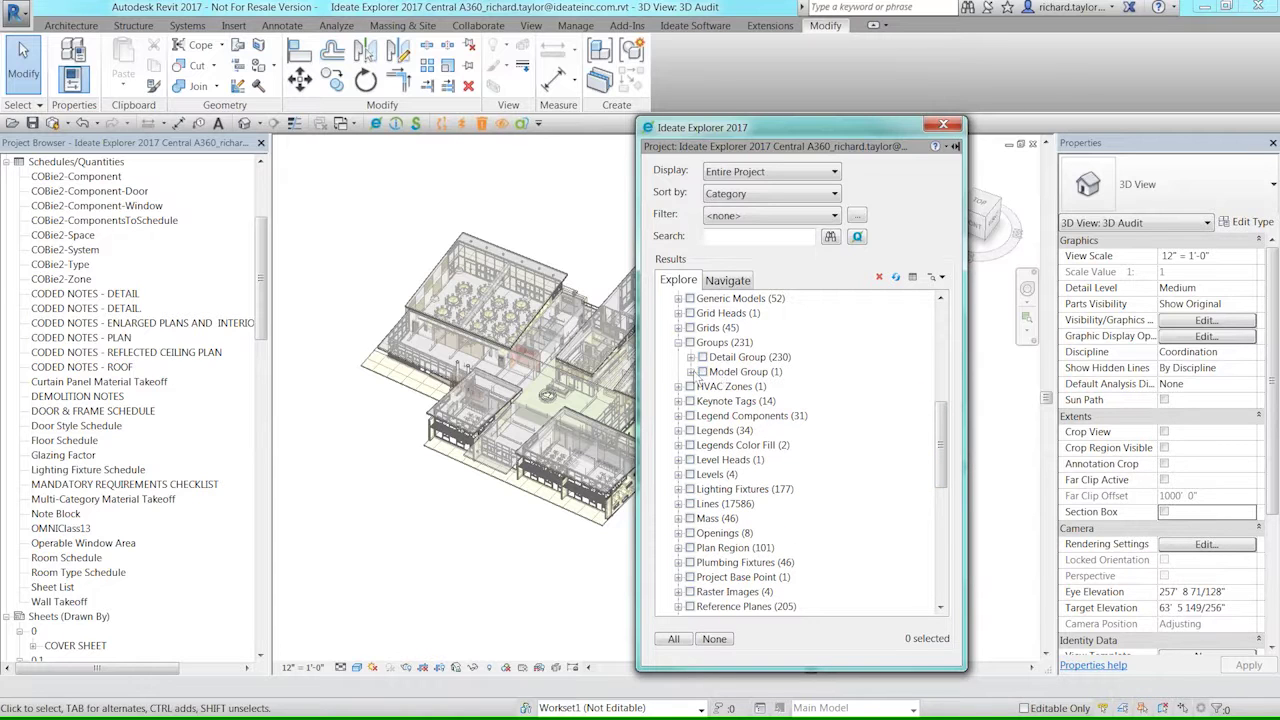
click(690, 371)
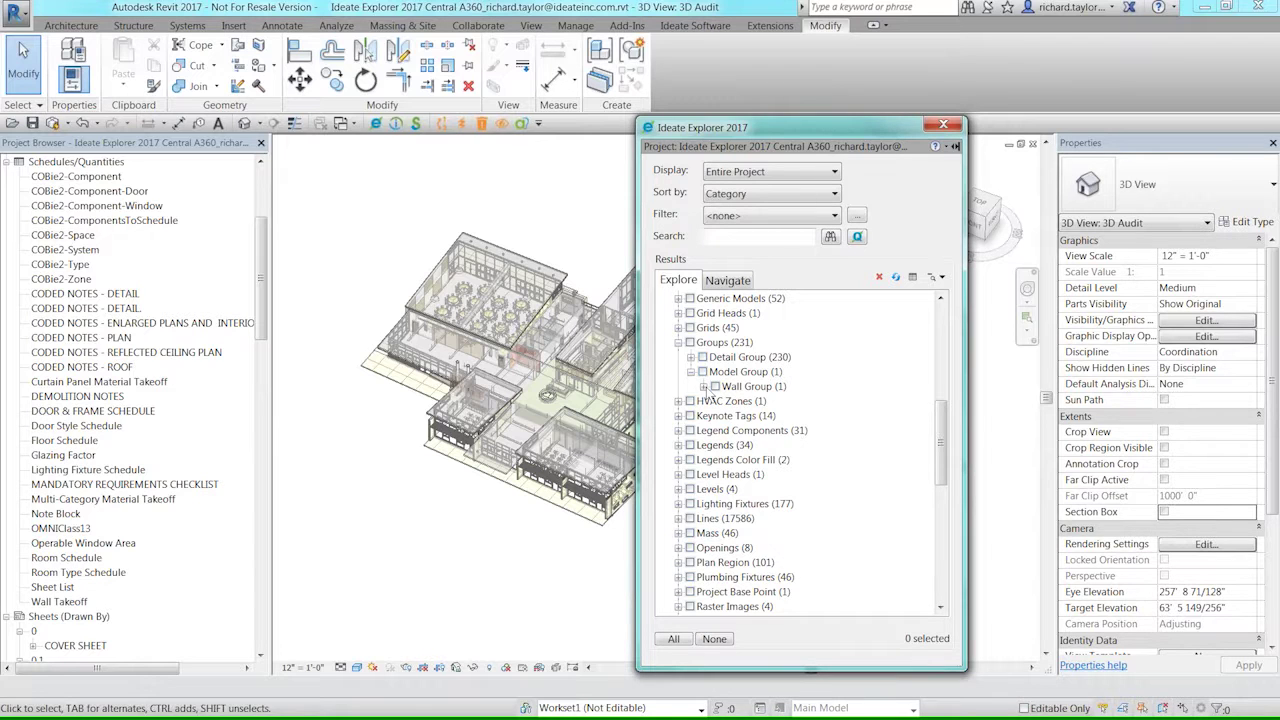
click(704, 387)
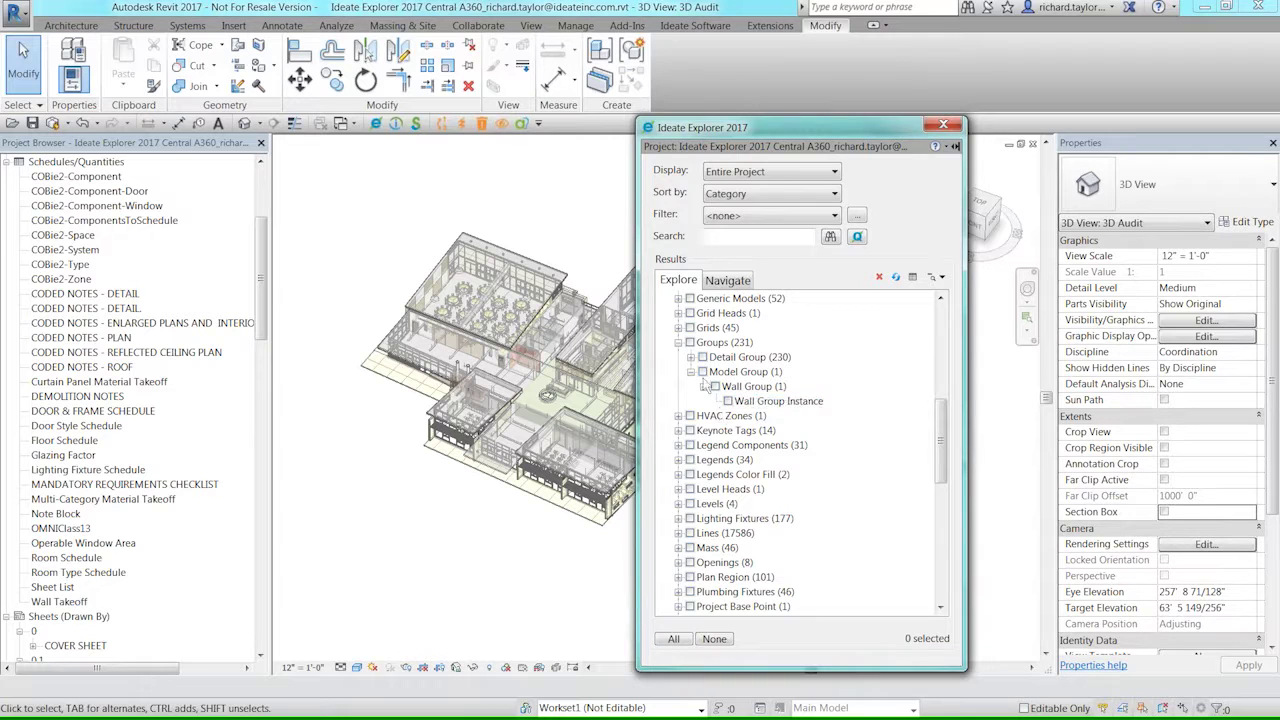
click(690, 357)
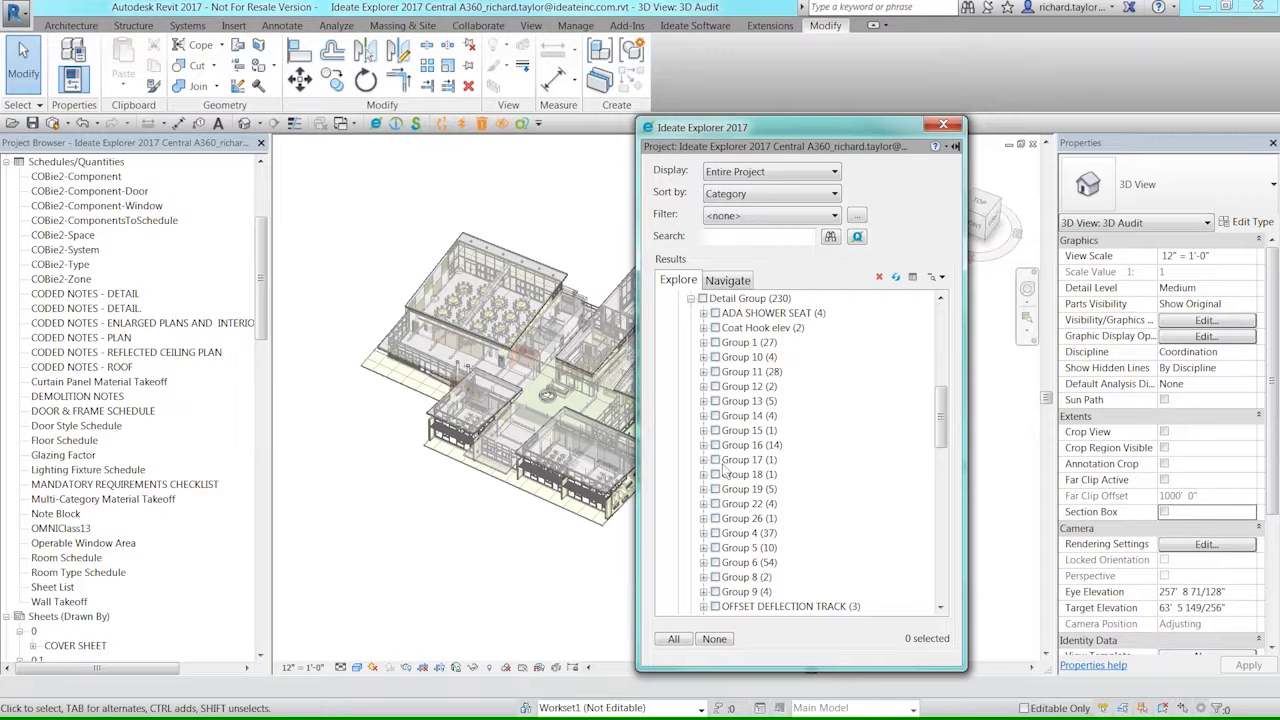
- Show the first Group 14 detail group instance in its view, keeping the explorer window clear of it
click(703, 416)
click(765, 430)
double_click(765, 436)
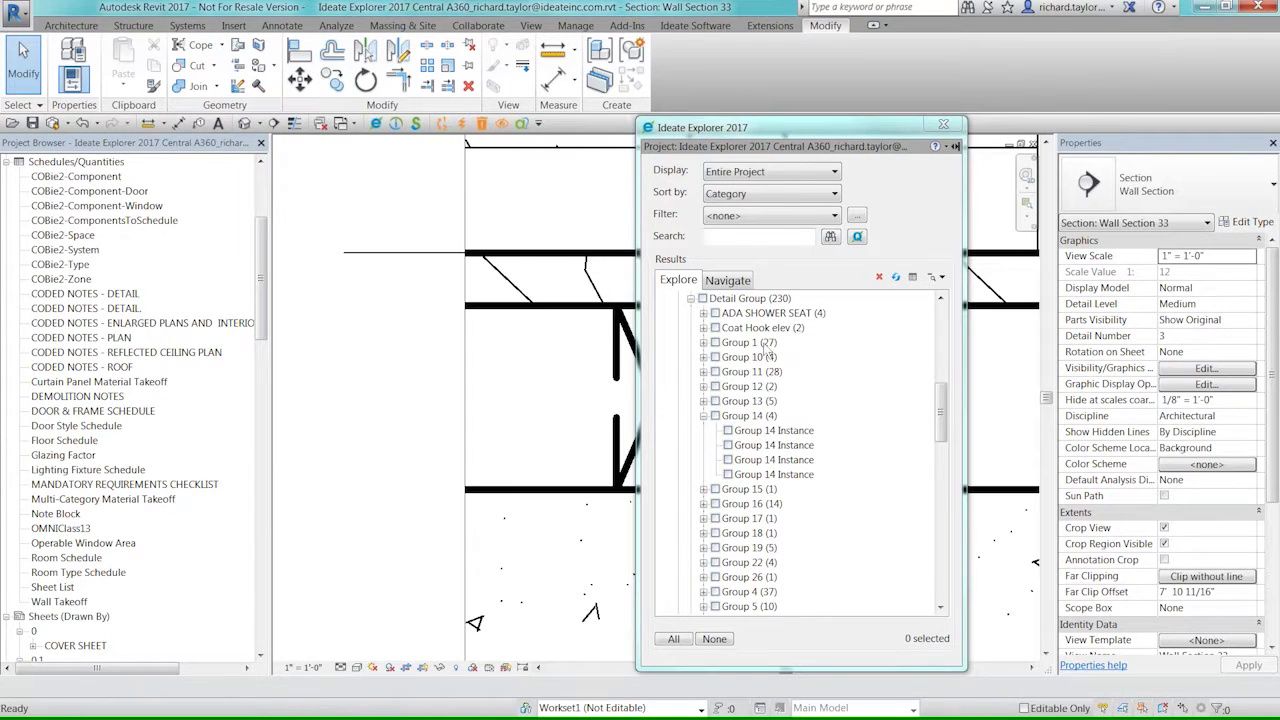
drag(780, 137, 987, 137)
click(938, 432)
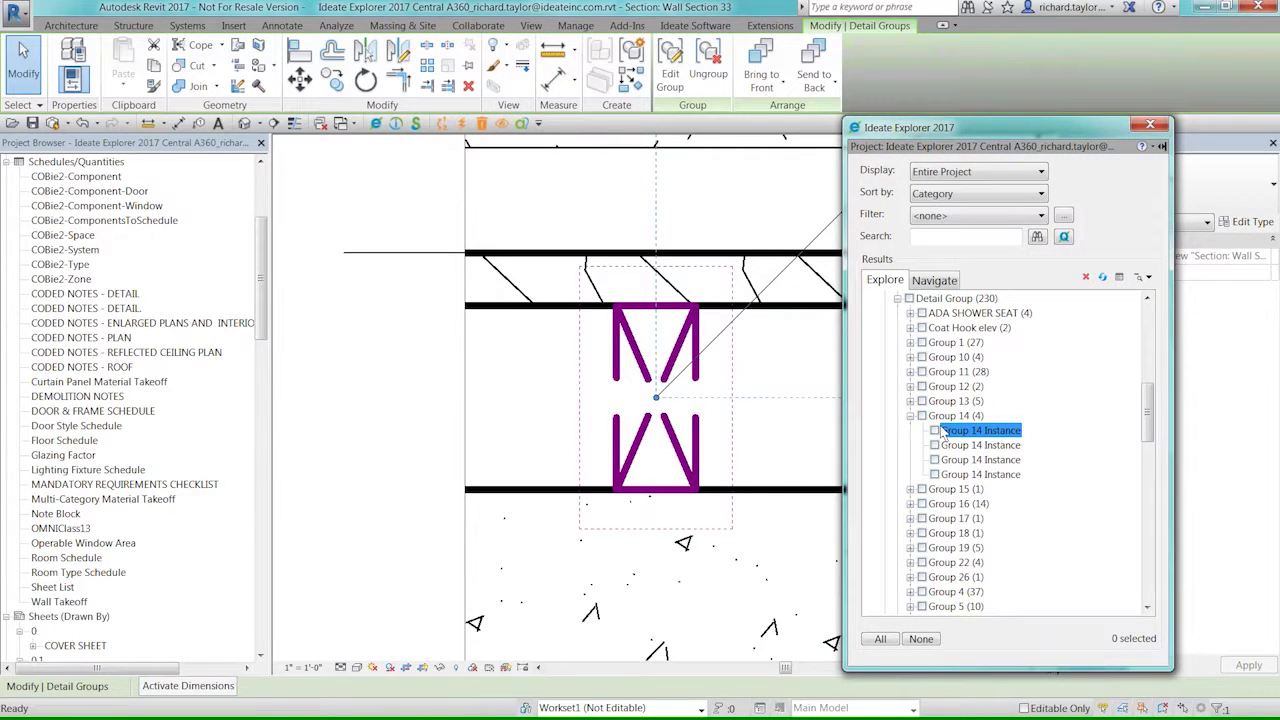
- Collapse Group 14, expand Group 16, and show its second instance in its detail view
click(910, 415)
click(921, 416)
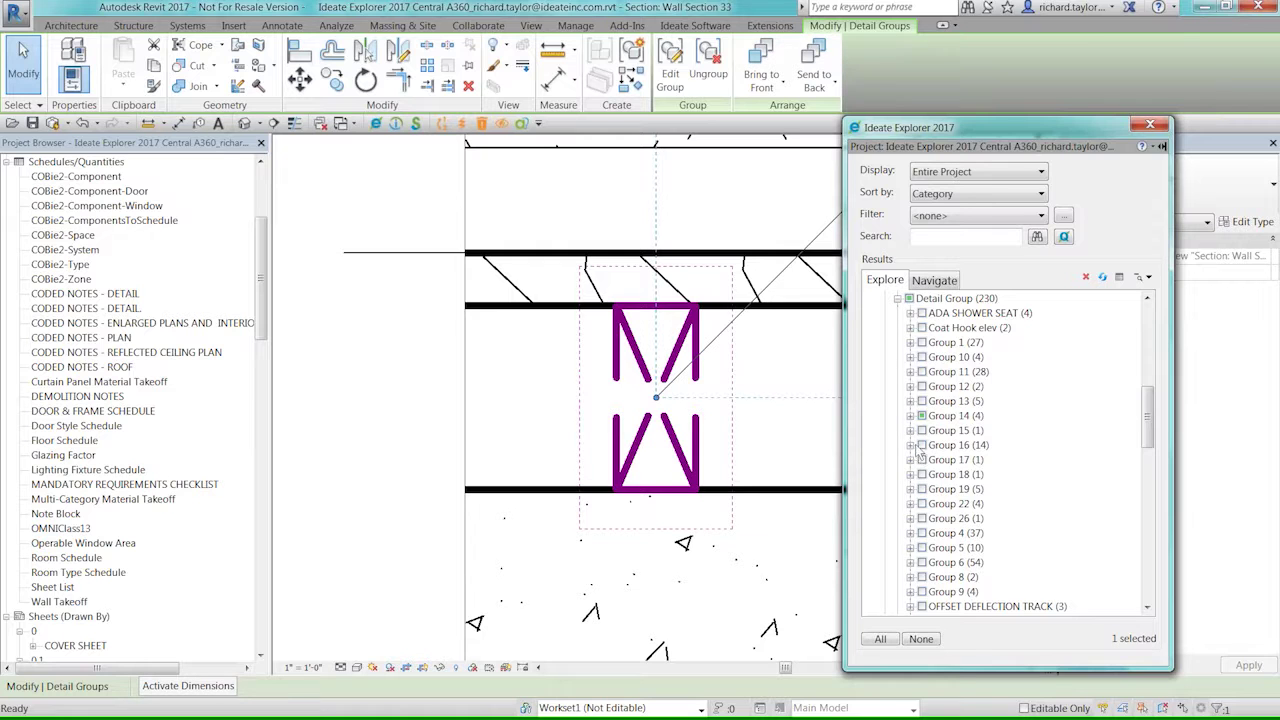
click(910, 445)
click(962, 431)
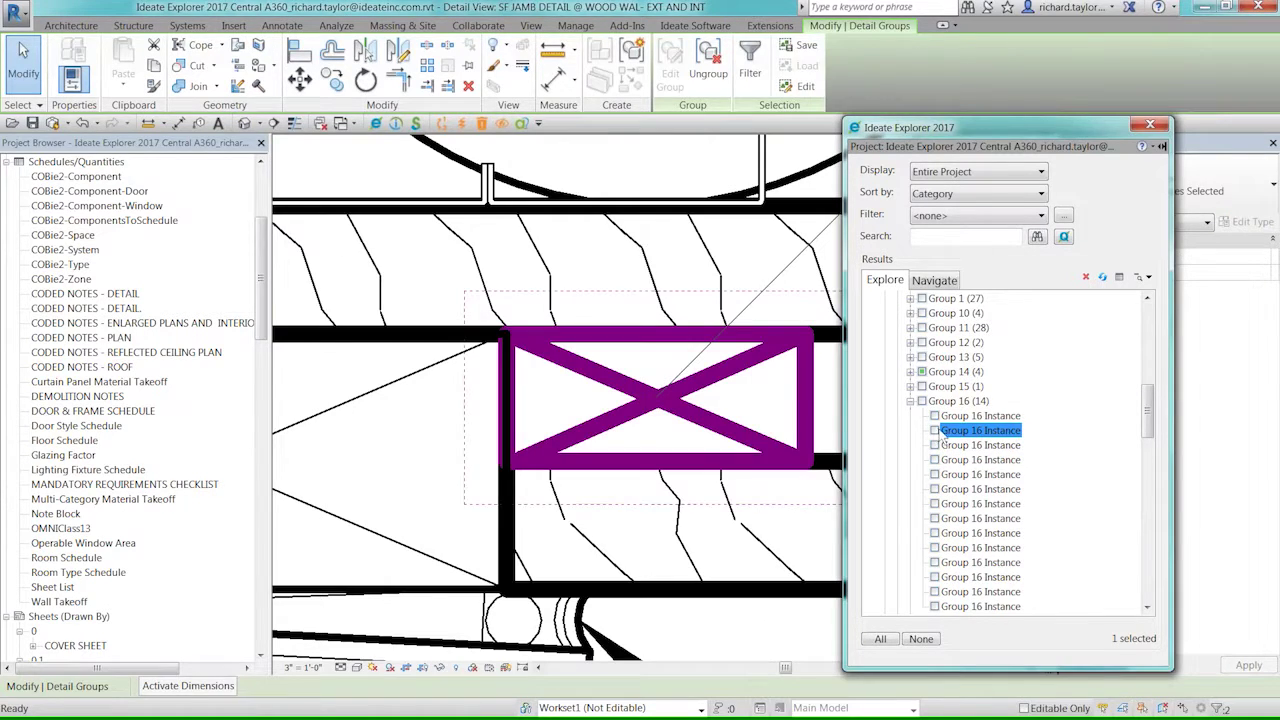
drag(996, 126, 821, 120)
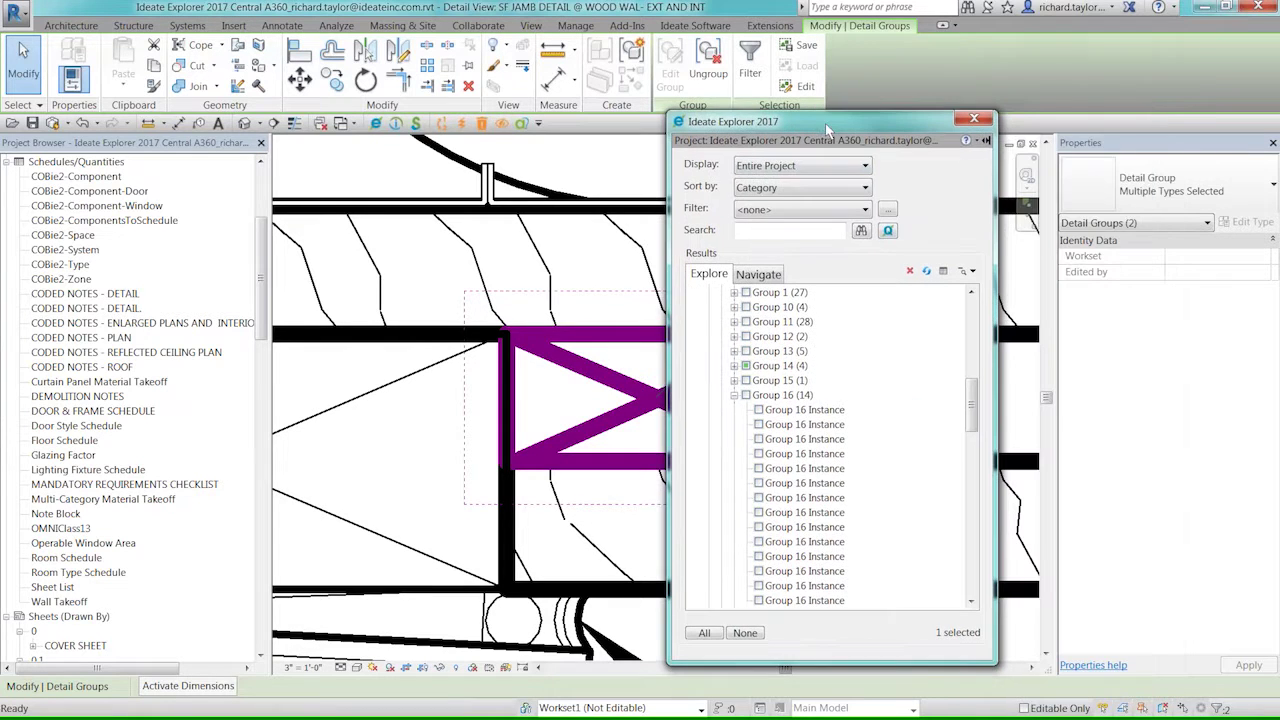
- Clear the selection, select all Group 16 instances, and rename their group type to Wood Stud Detail
click(746, 631)
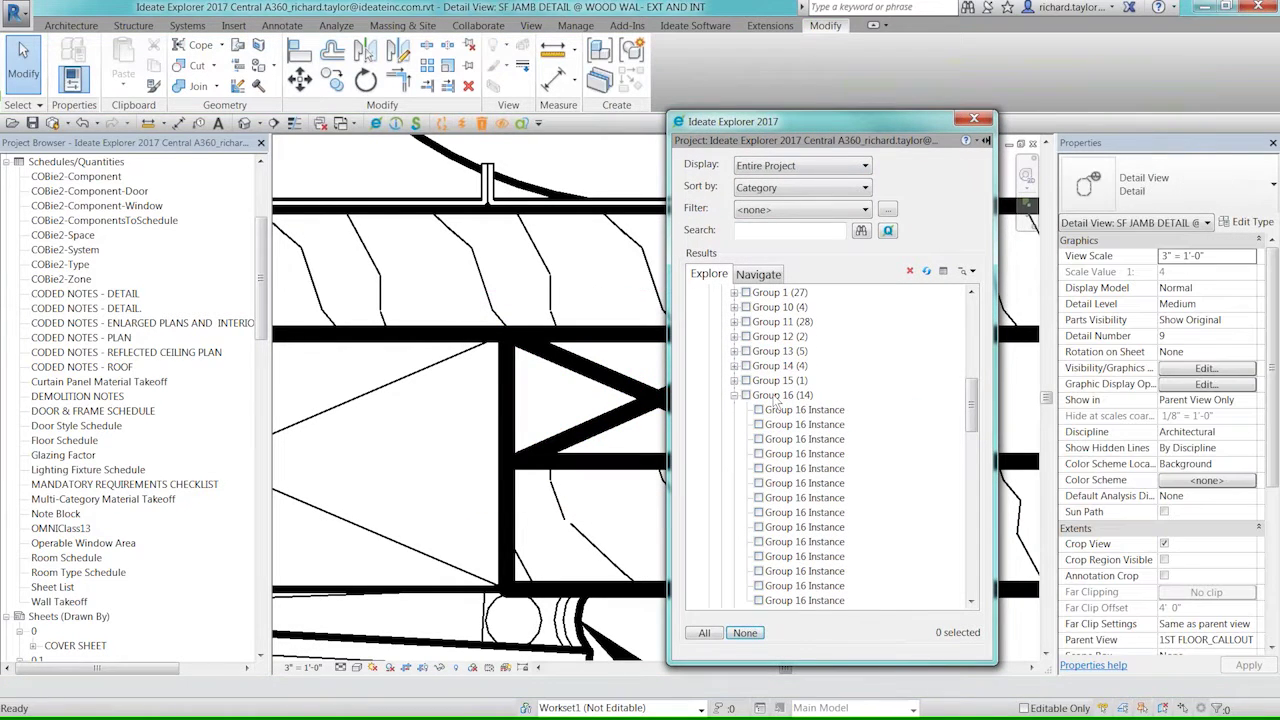
click(745, 395)
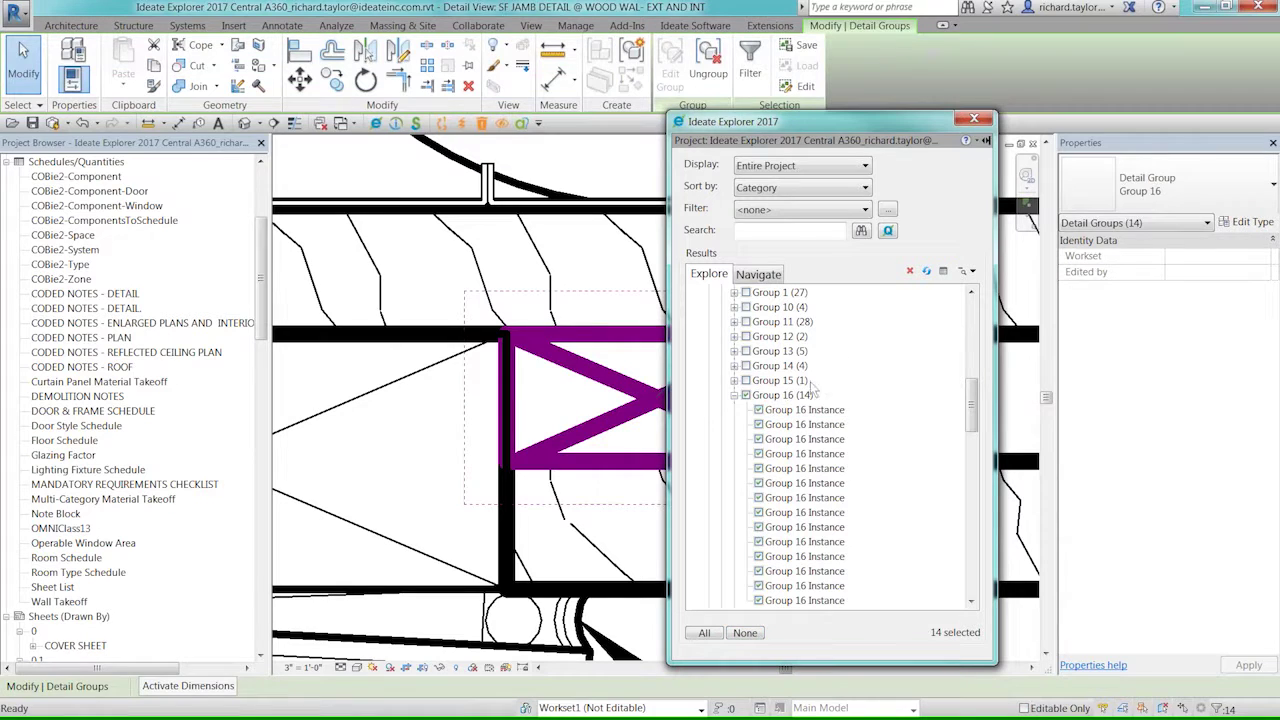
click(1250, 222)
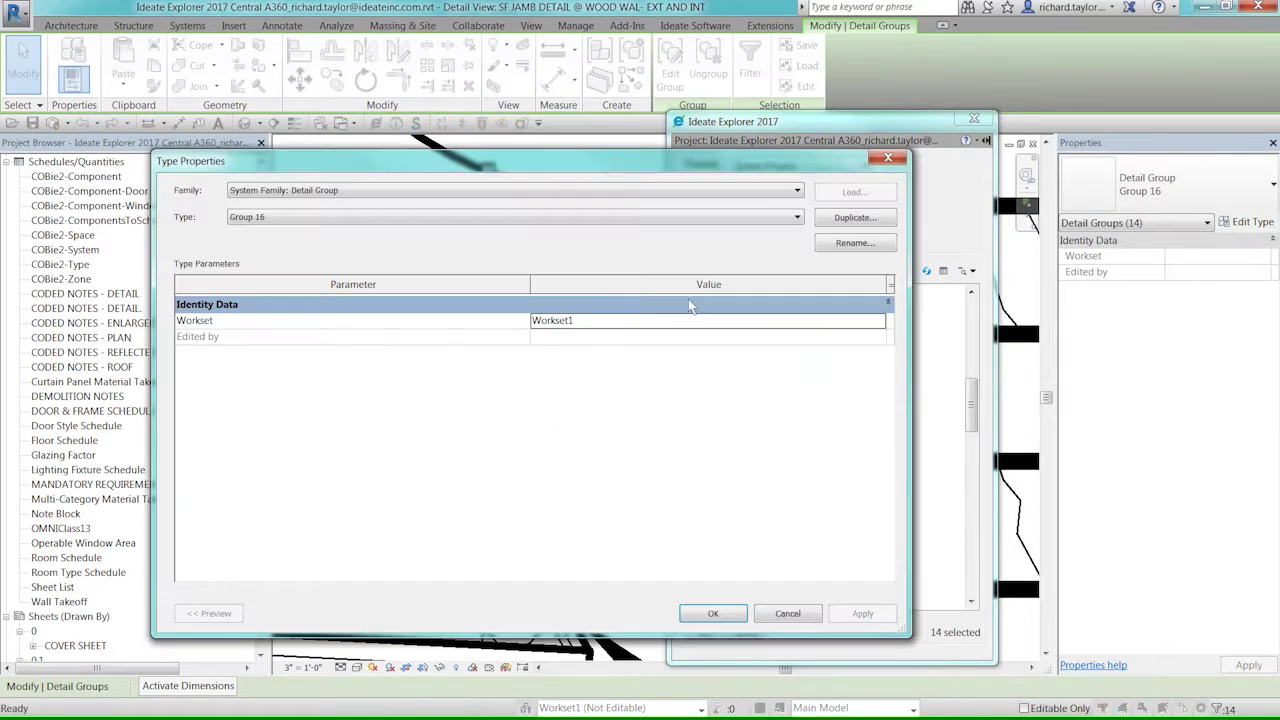
click(852, 245)
text(Wood Stud Detail)
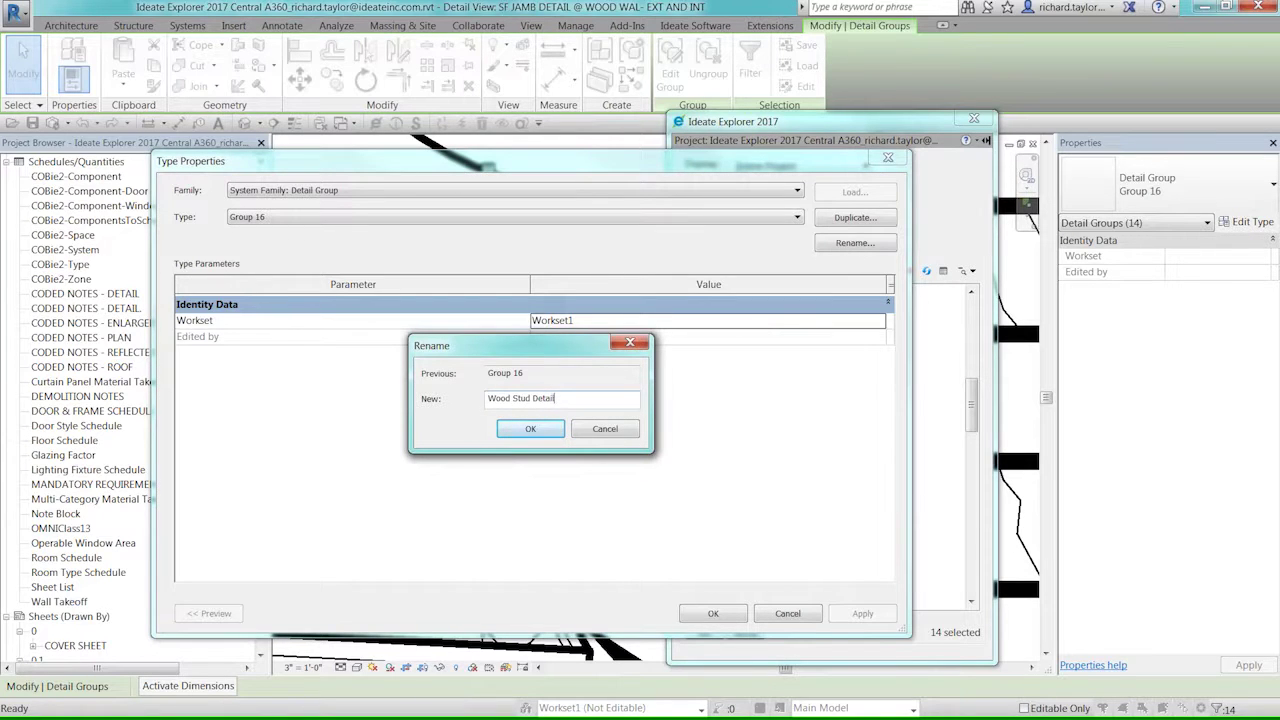
click(526, 430)
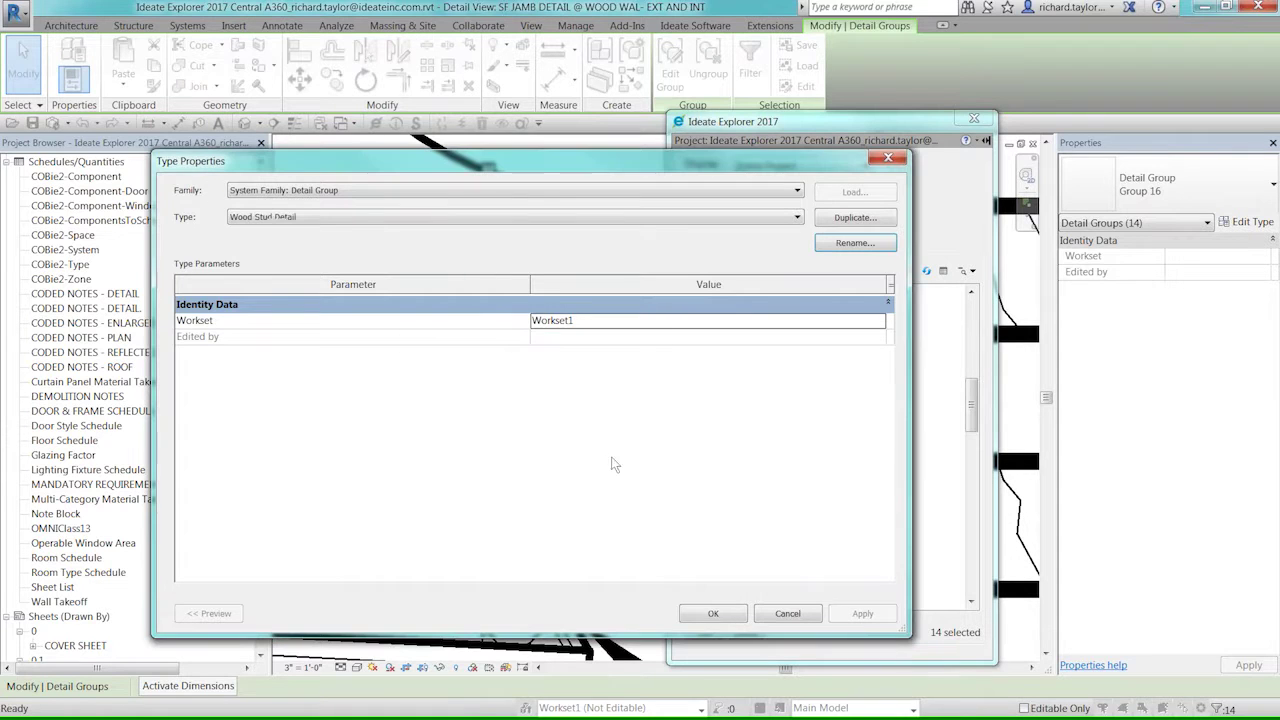
click(713, 613)
- Refresh the explorer results and expand Groups down to the list of detail groups
click(762, 467)
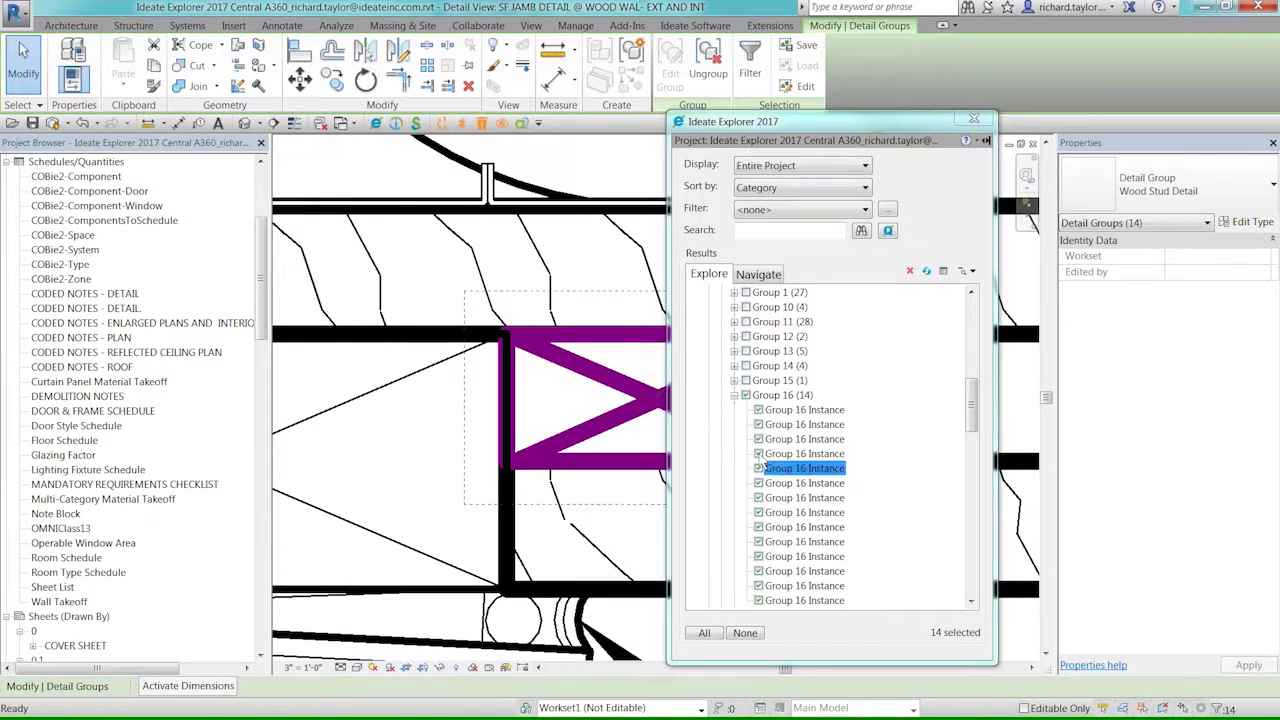
click(927, 272)
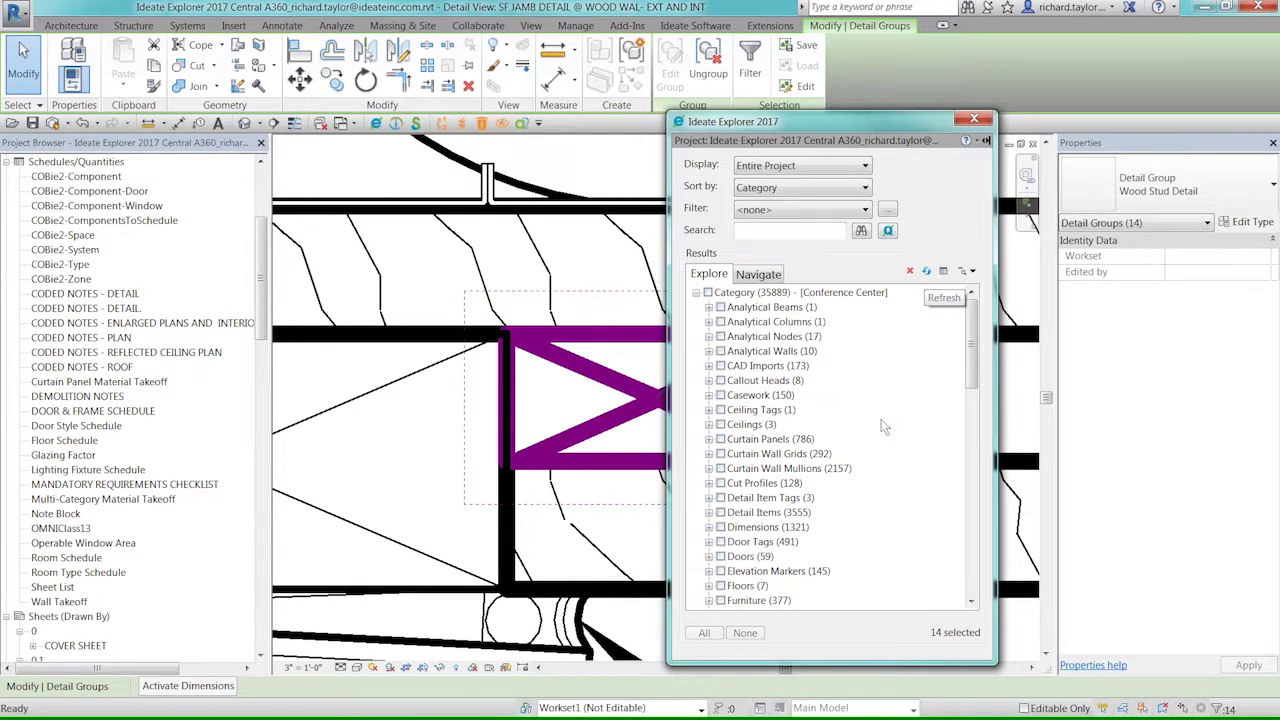
click(972, 440)
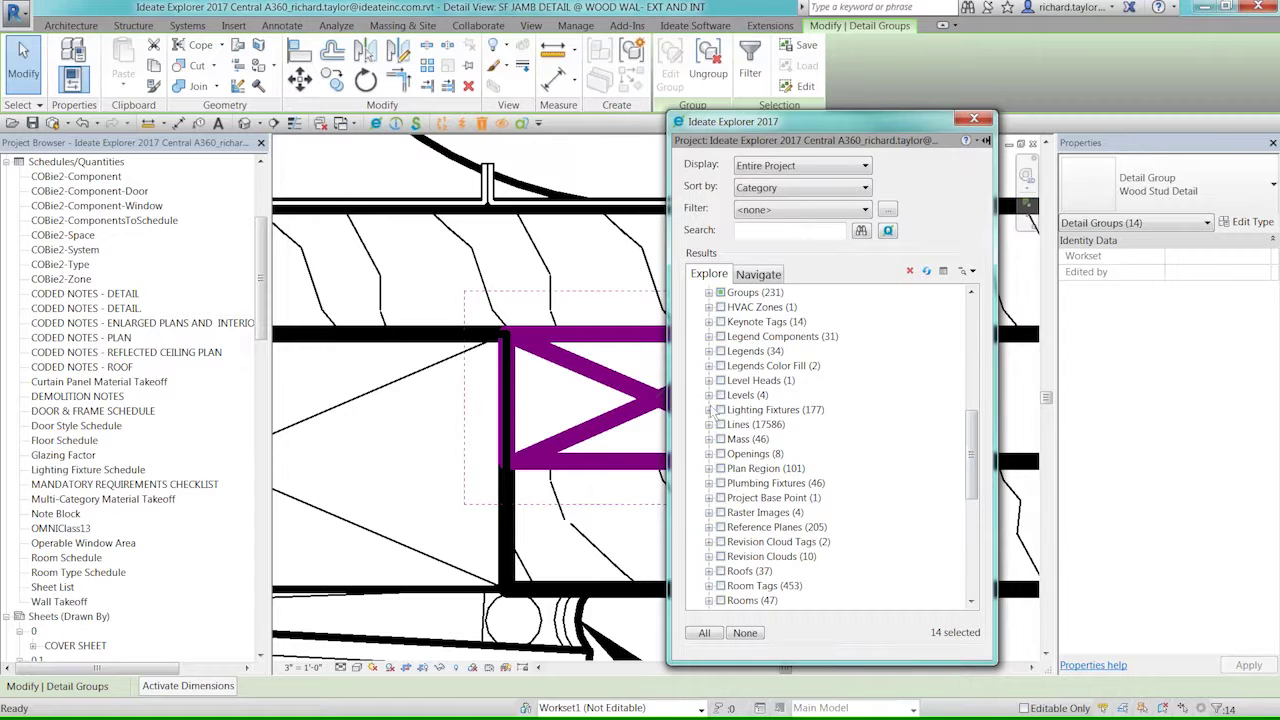
click(719, 292)
click(708, 292)
click(721, 307)
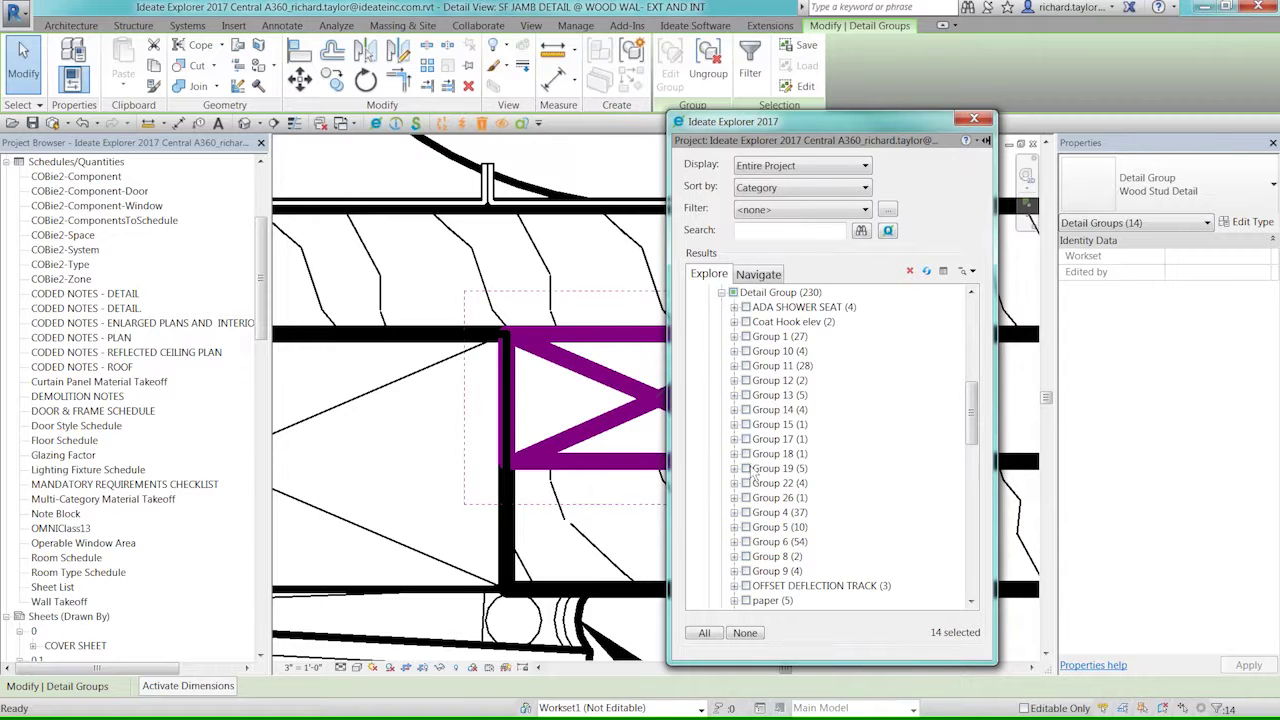
- Find the Wood Stud Detail group, review its instances, and collapse it again
drag(983, 435, 967, 465)
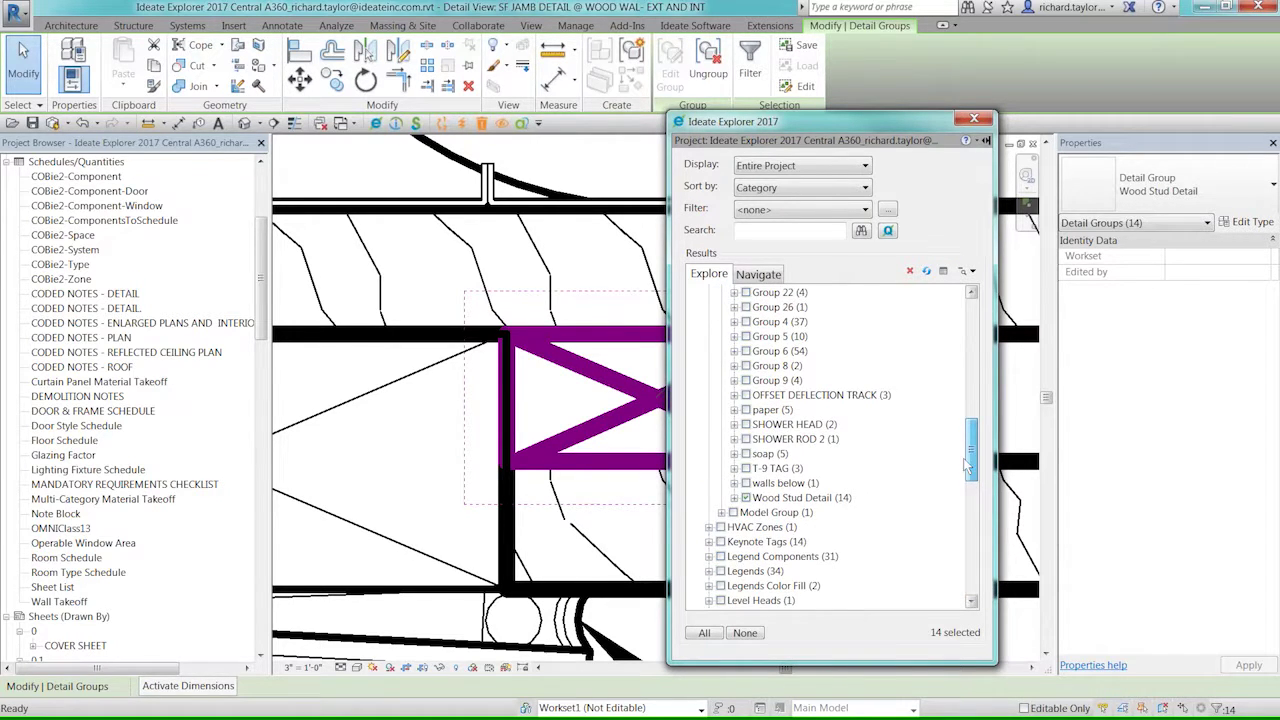
click(734, 497)
click(805, 439)
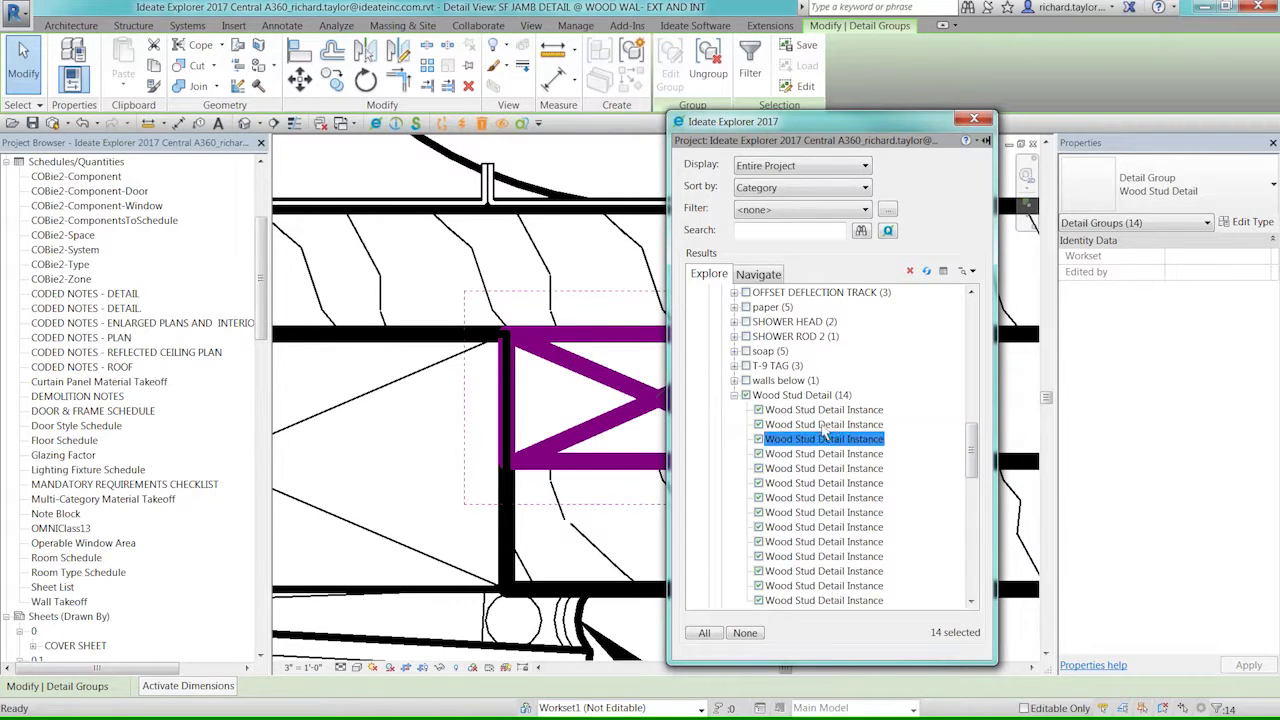
click(818, 585)
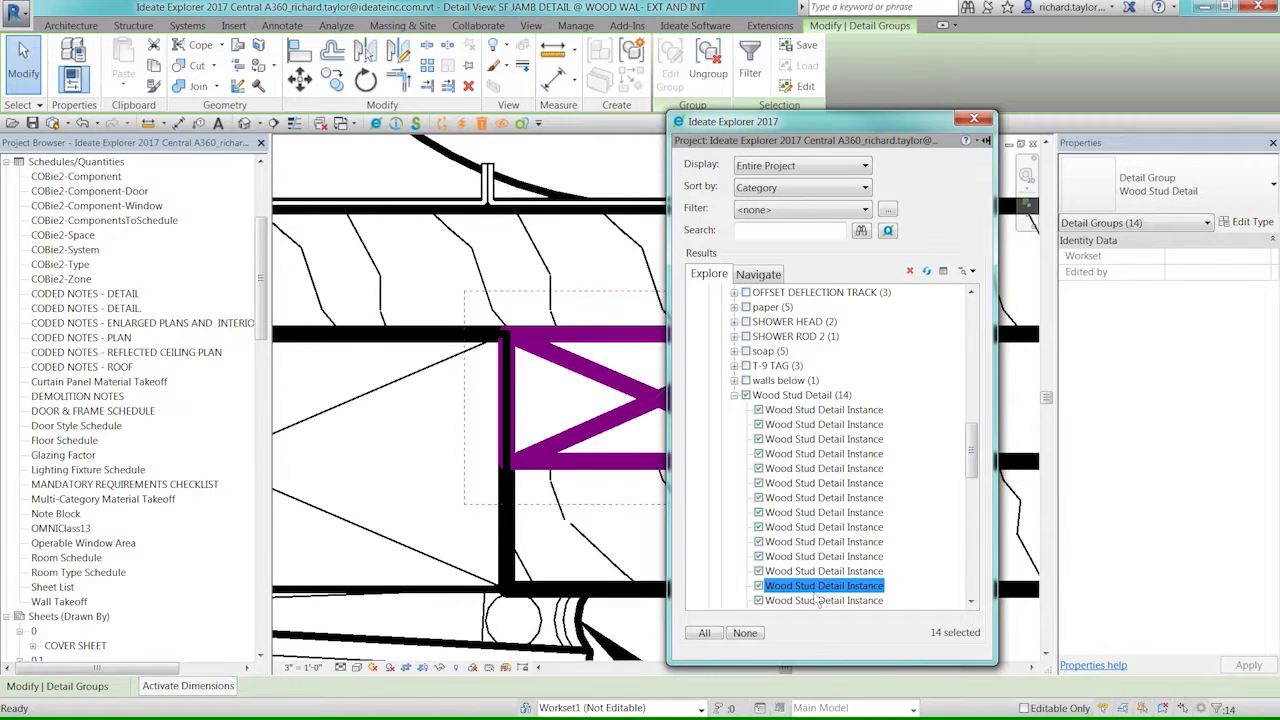
click(734, 395)
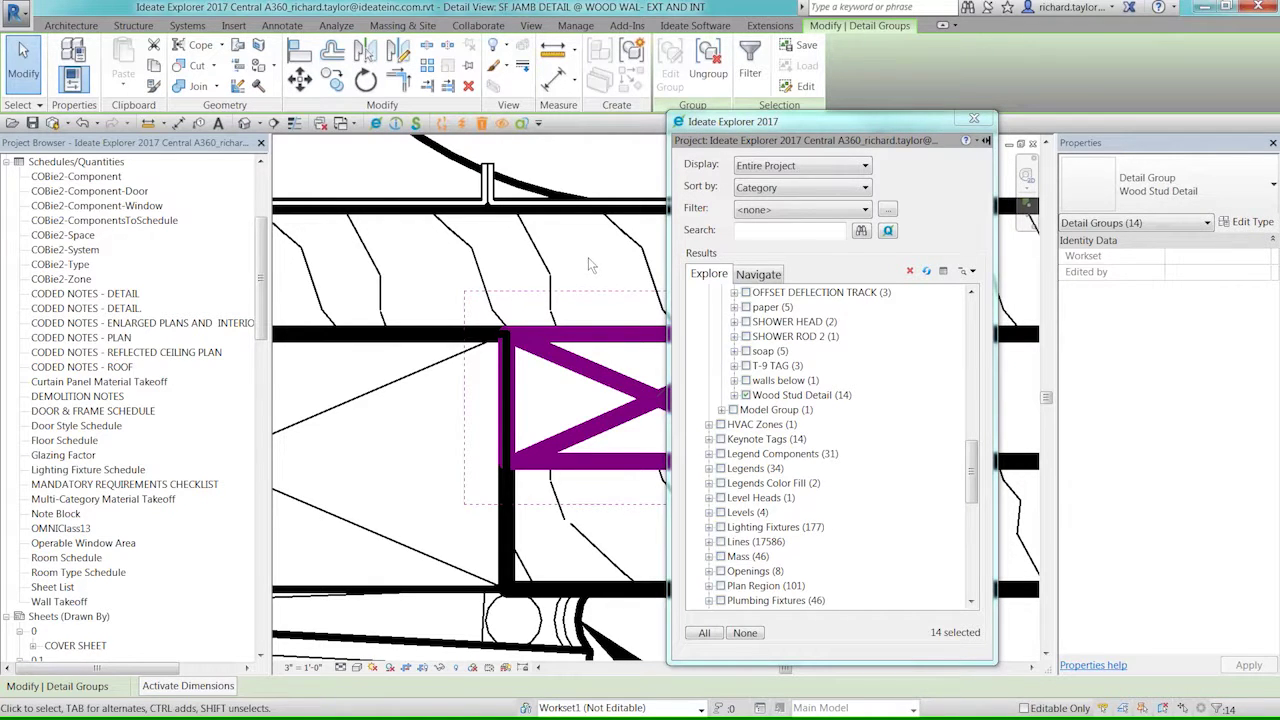
key(alt+Tab)
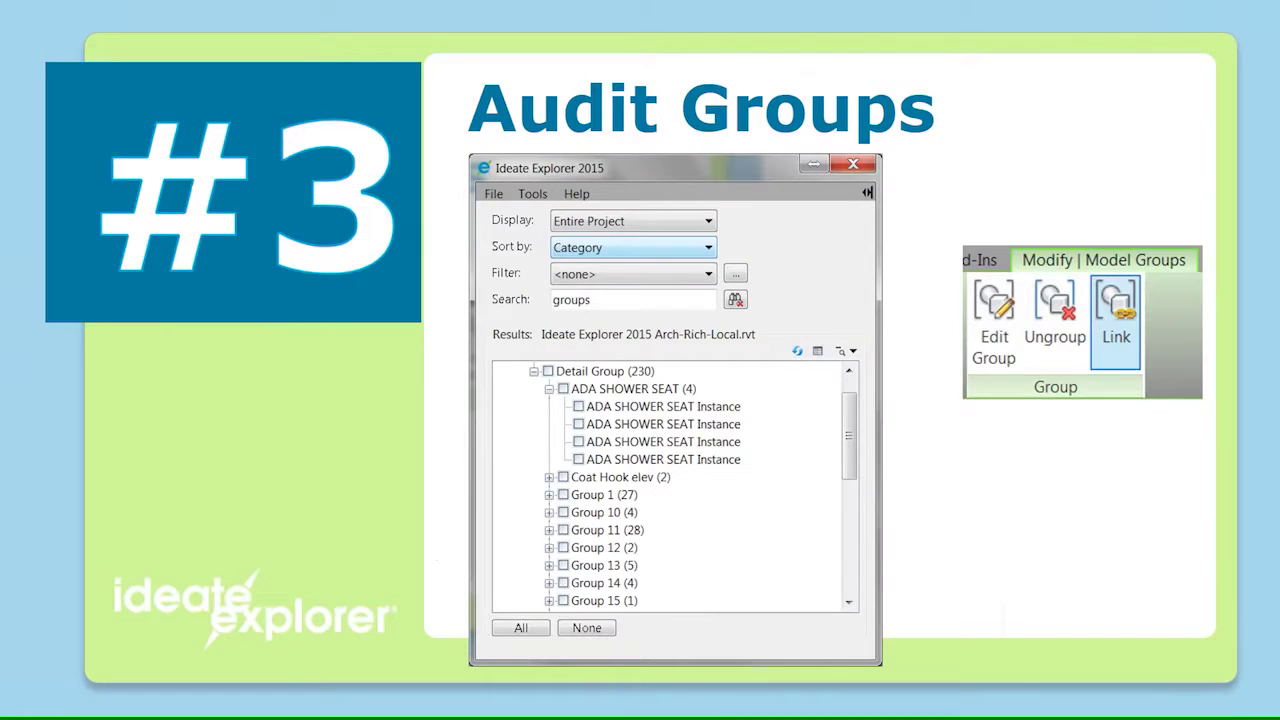
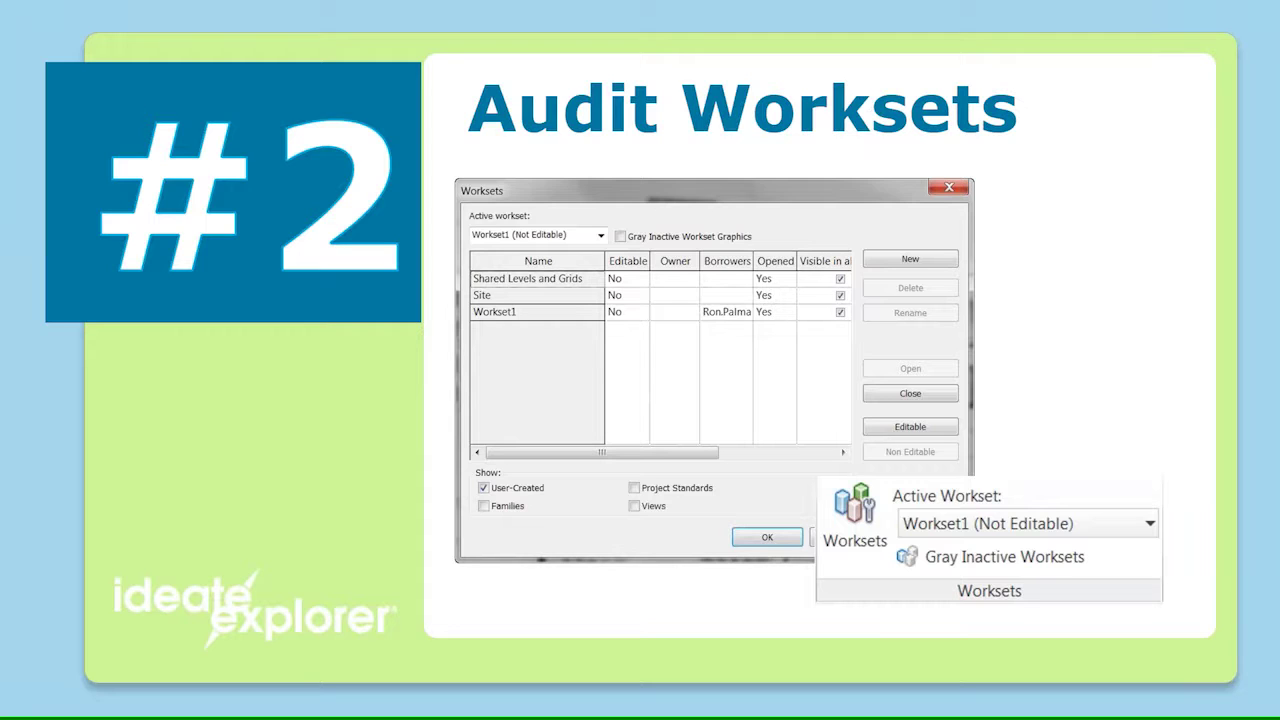
key(alt+Tab)
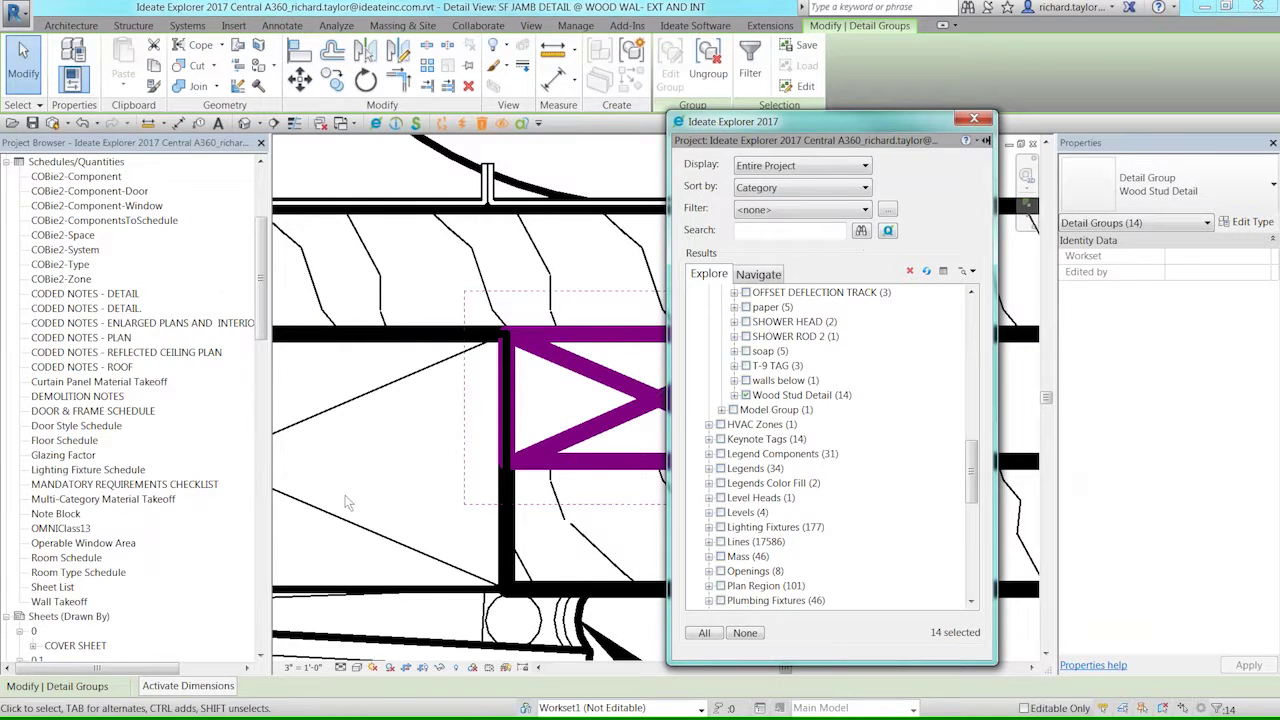
- Clear the selection and open the on-sheet floor plan 1ST FLOOR_EQUIPMENT AND FURNITURE PLAN from the explorer's view navigator
click(343, 487)
drag(850, 125, 848, 204)
click(750, 338)
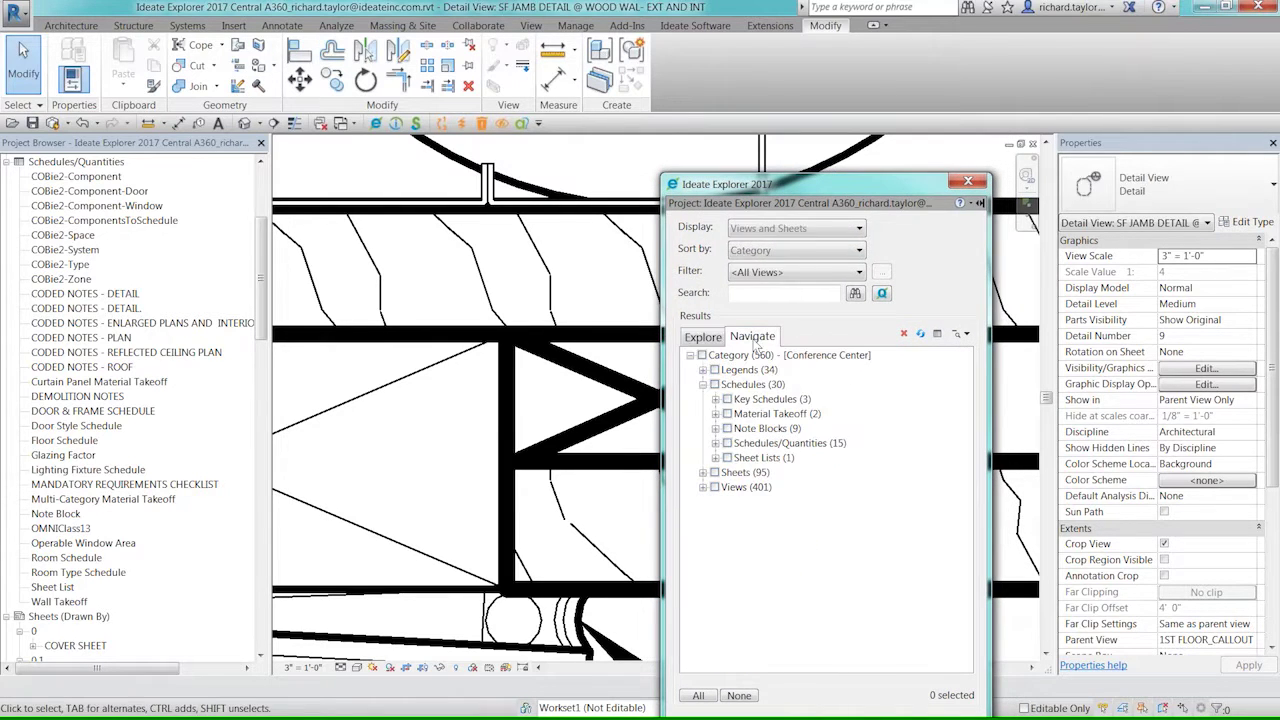
click(703, 385)
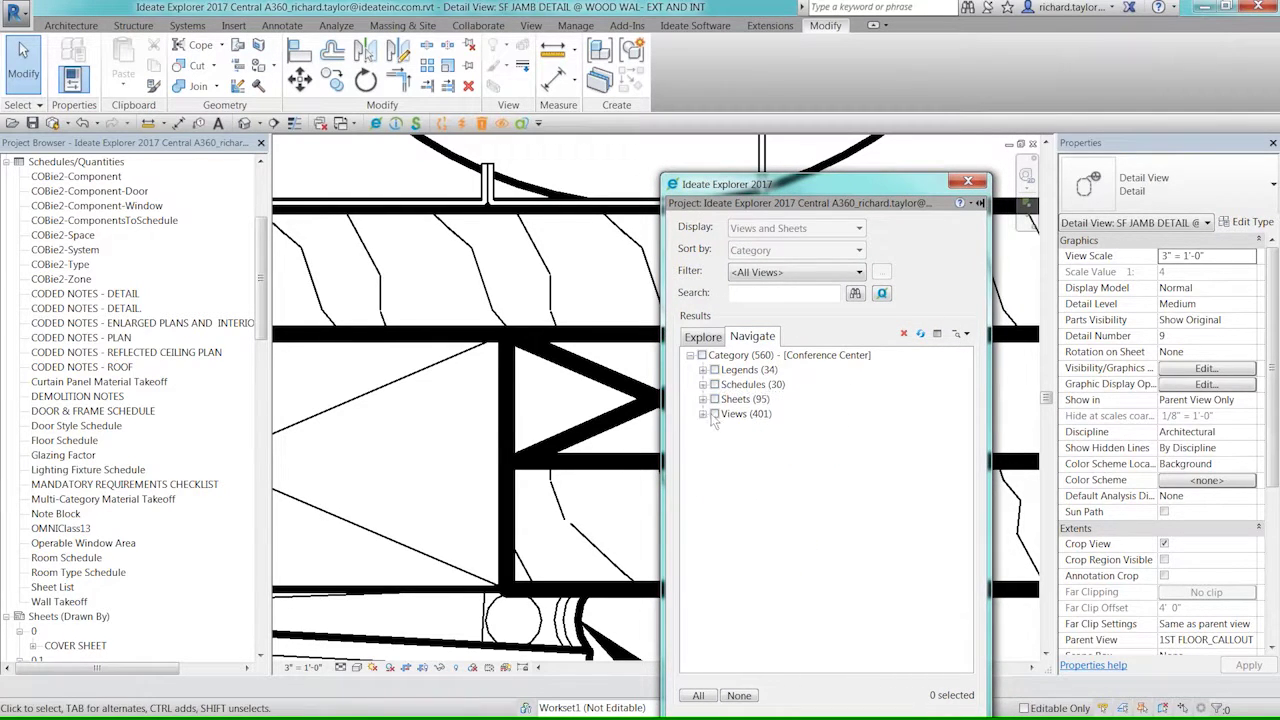
click(703, 414)
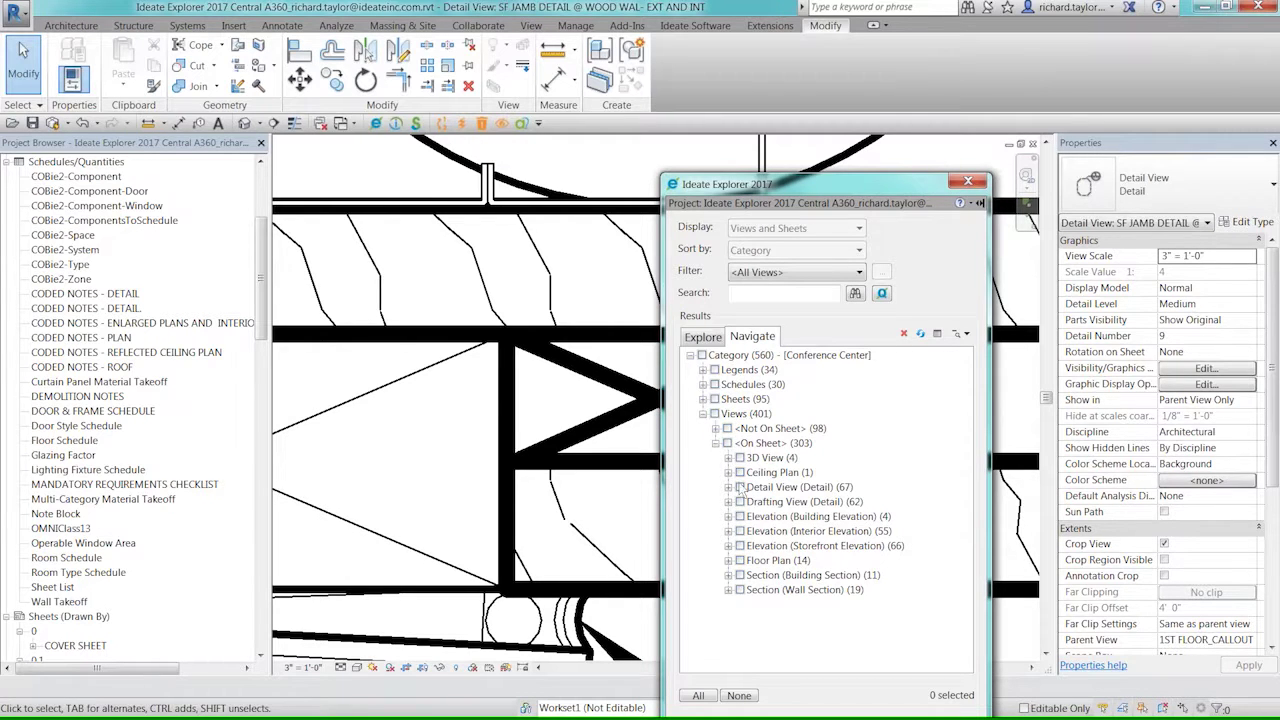
click(729, 560)
click(852, 517)
click(850, 502)
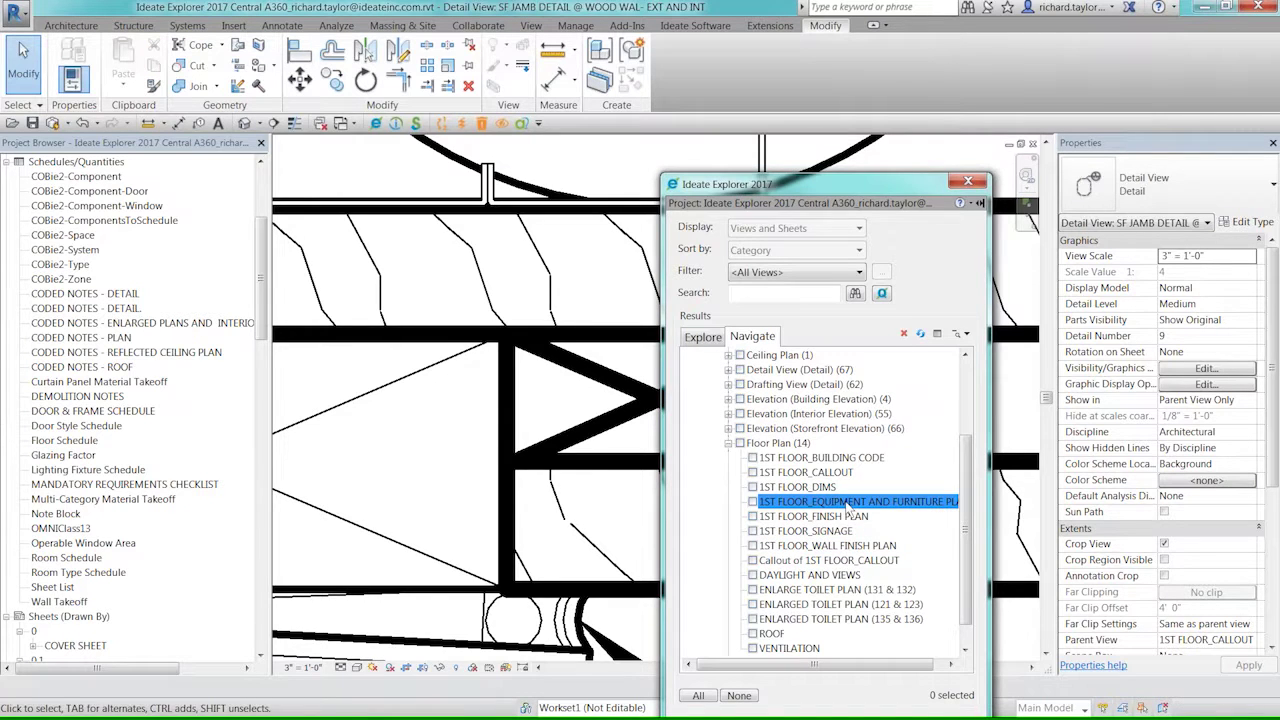
double_click(849, 505)
- Sort the explorer results by Workset and expand the user-created worksets down to the categories in the Furniture workset
drag(857, 184, 999, 110)
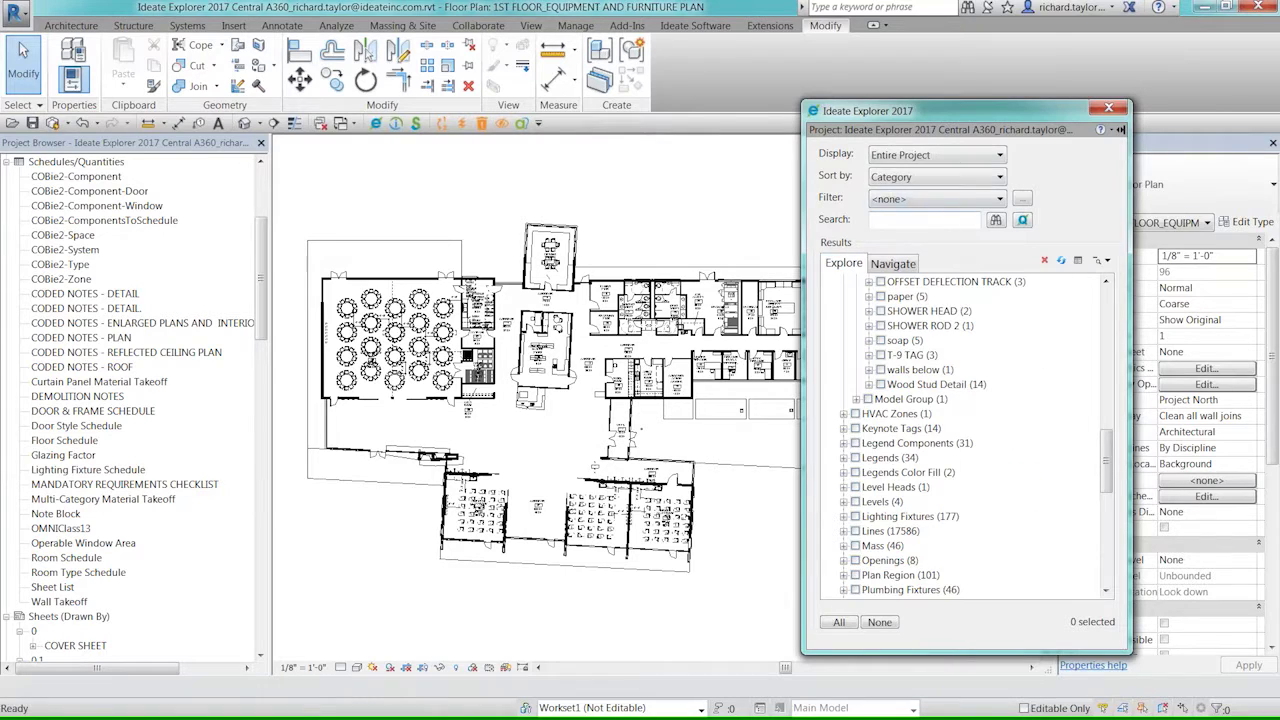
click(995, 177)
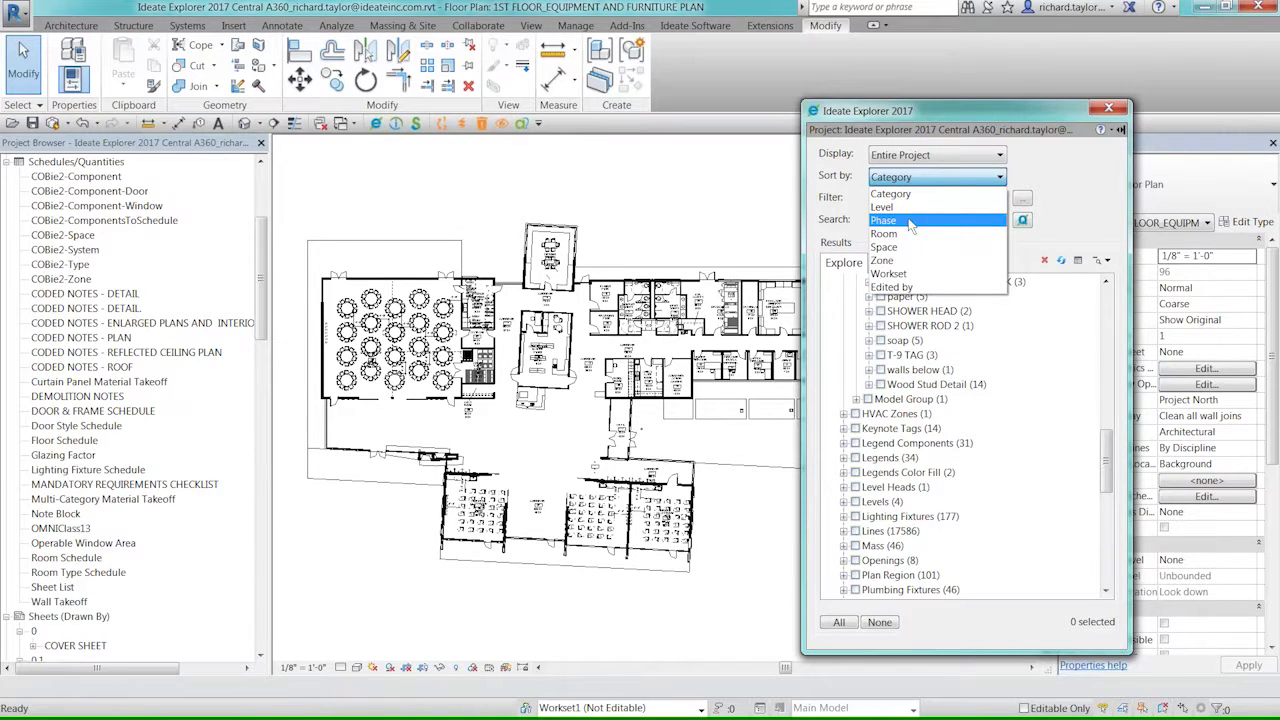
click(912, 274)
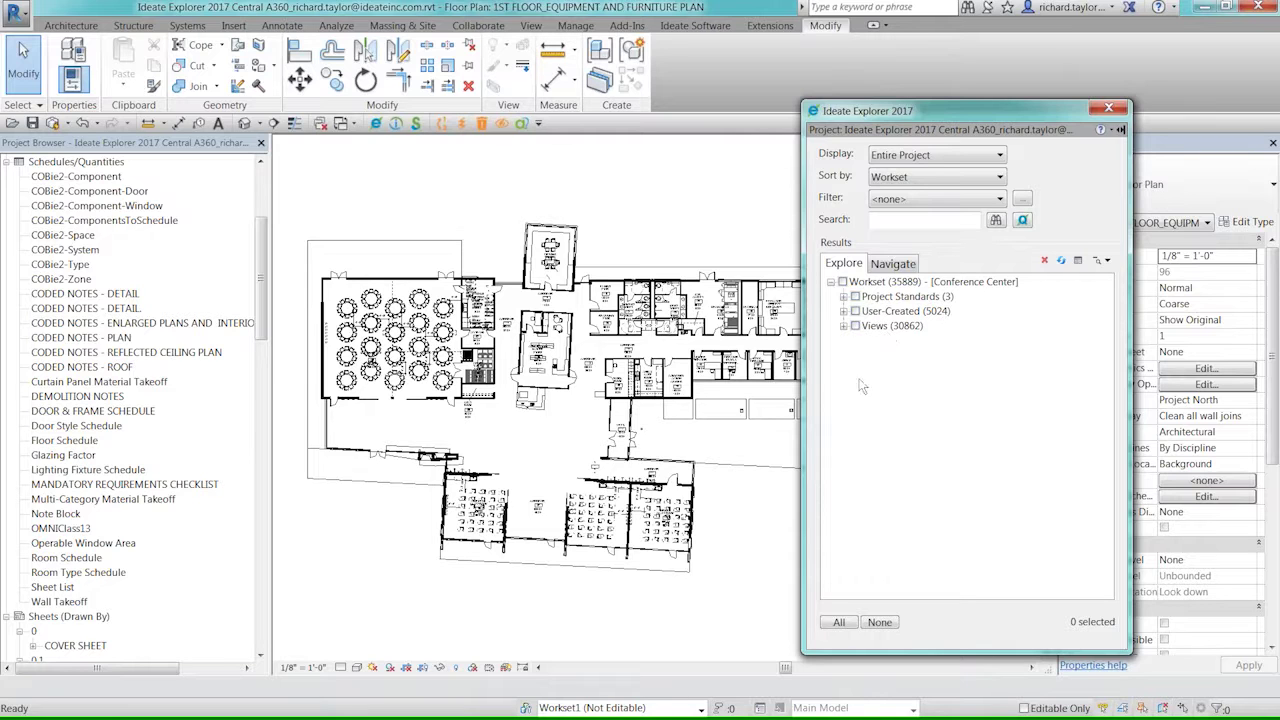
click(843, 311)
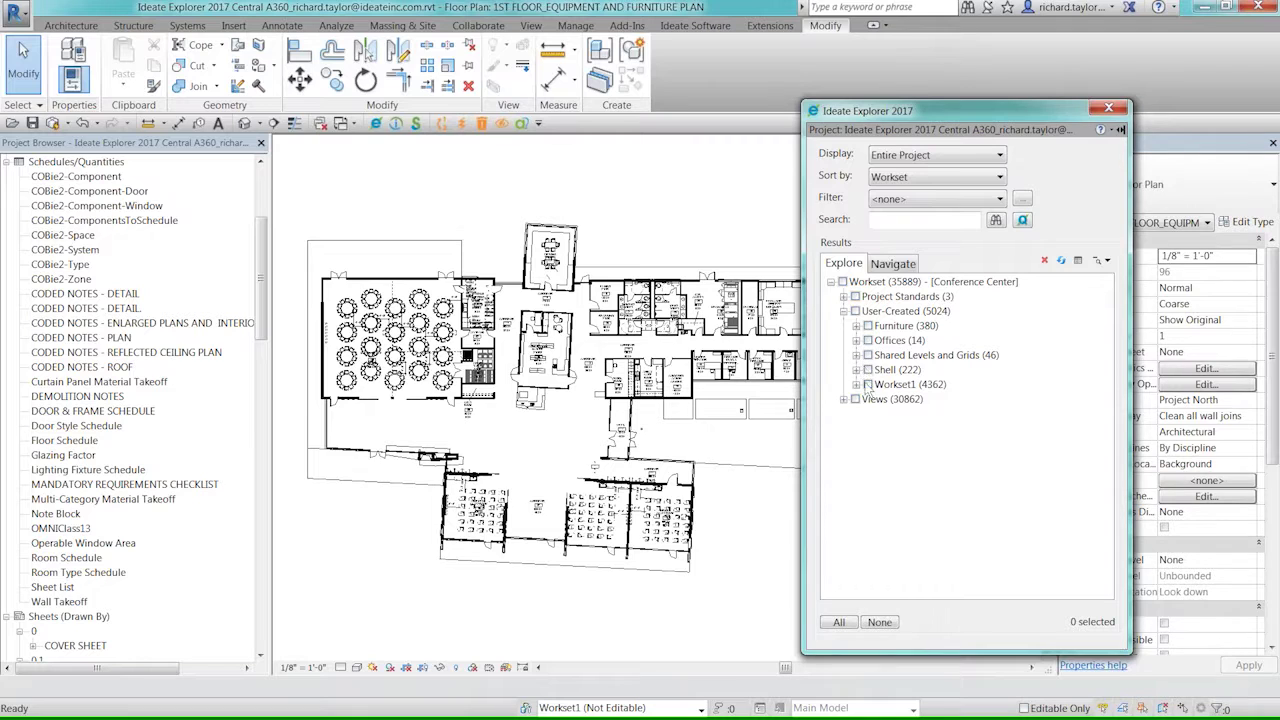
click(856, 326)
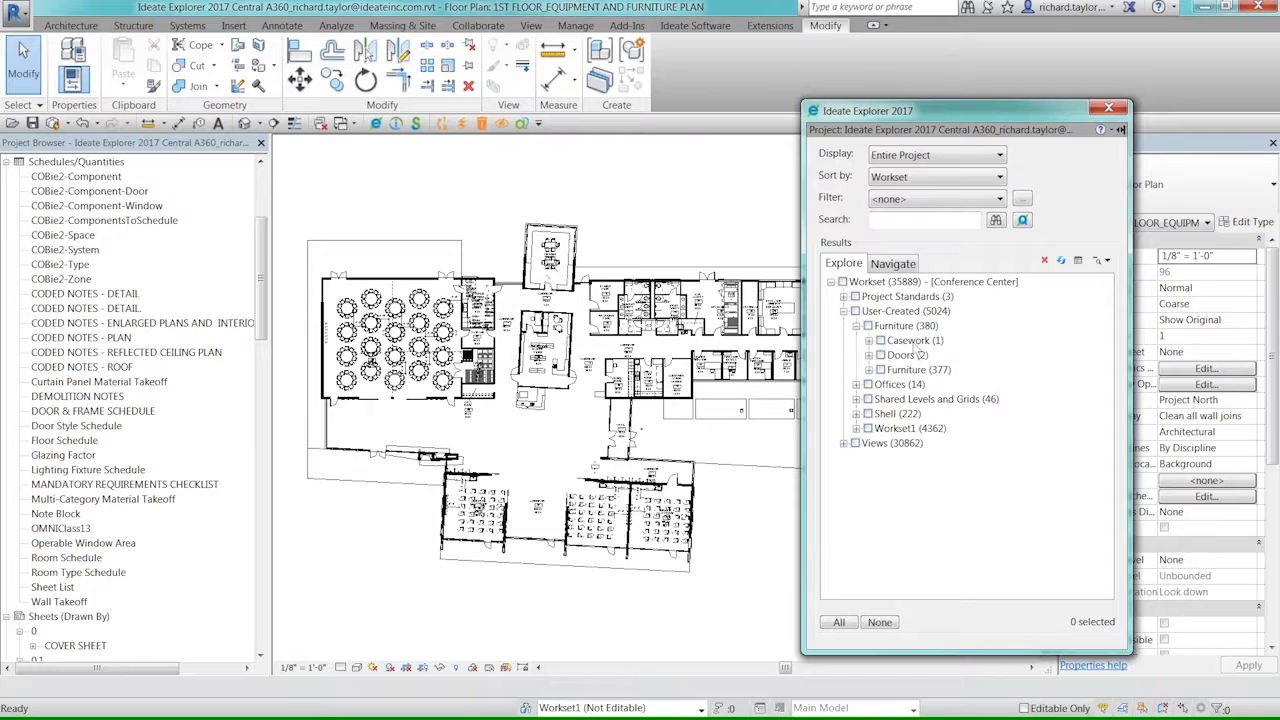
- Expand the doors in the Furniture workset and show the 36" x 84" Single- FL-NO - H1 instance in the plan
click(869, 355)
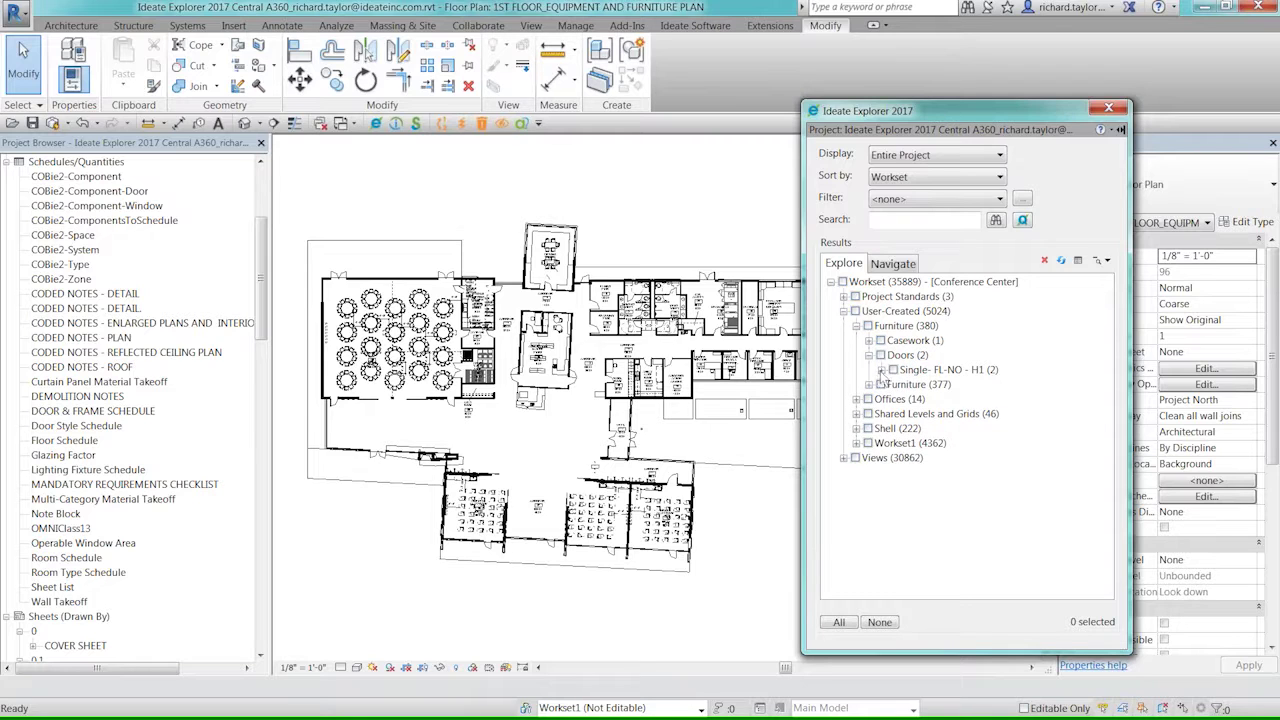
click(881, 369)
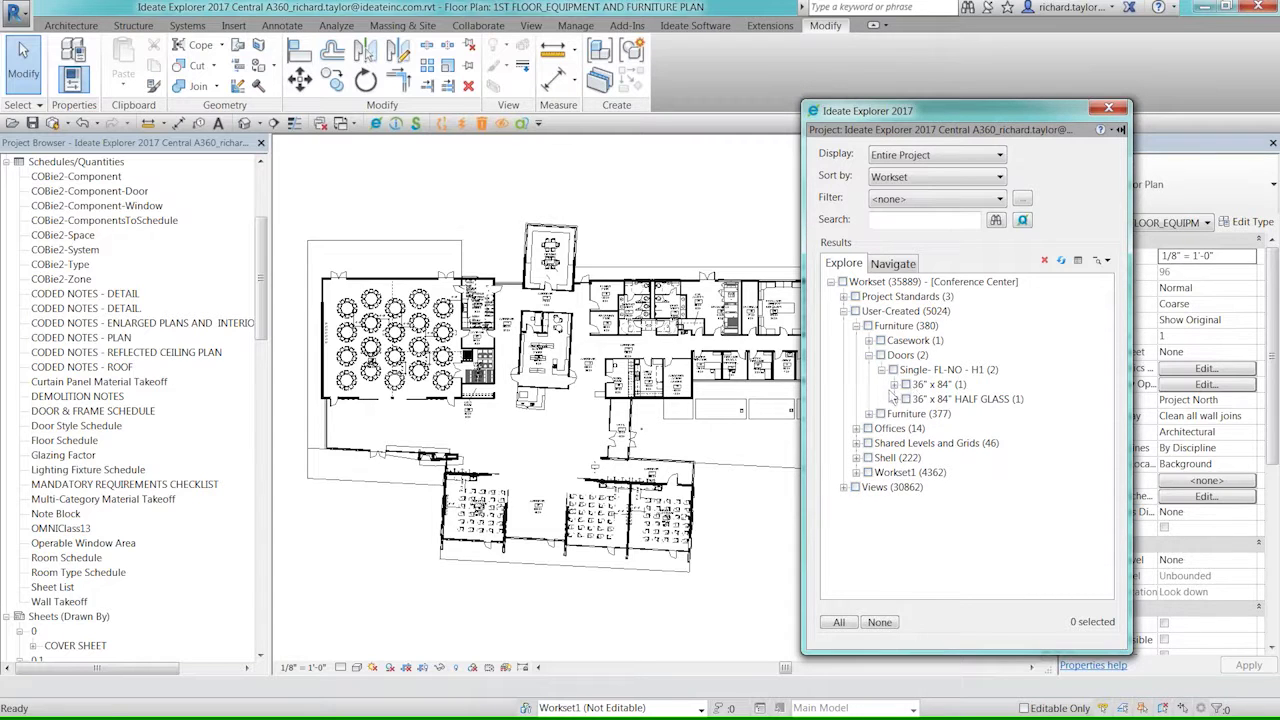
click(893, 384)
click(933, 399)
double_click(933, 399)
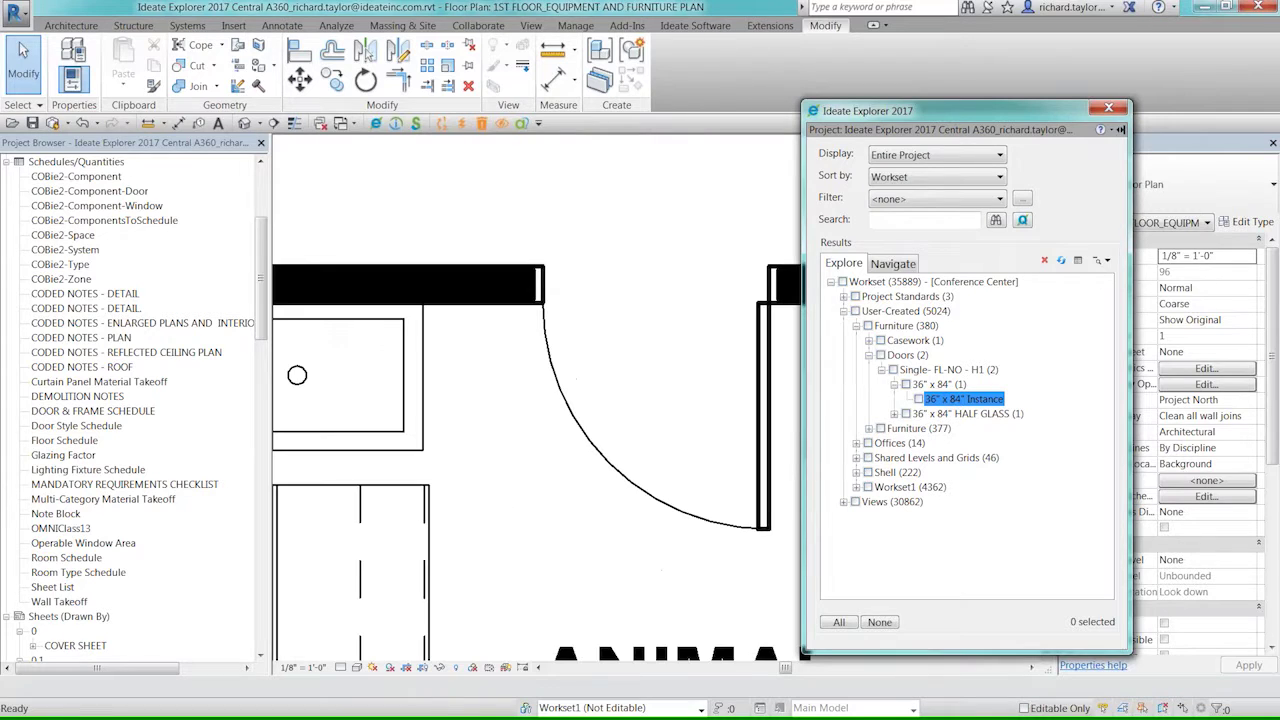
- Select the 36" x 84" door and the 36" x 84" HALF GLASS door in the Furniture workset
click(919, 399)
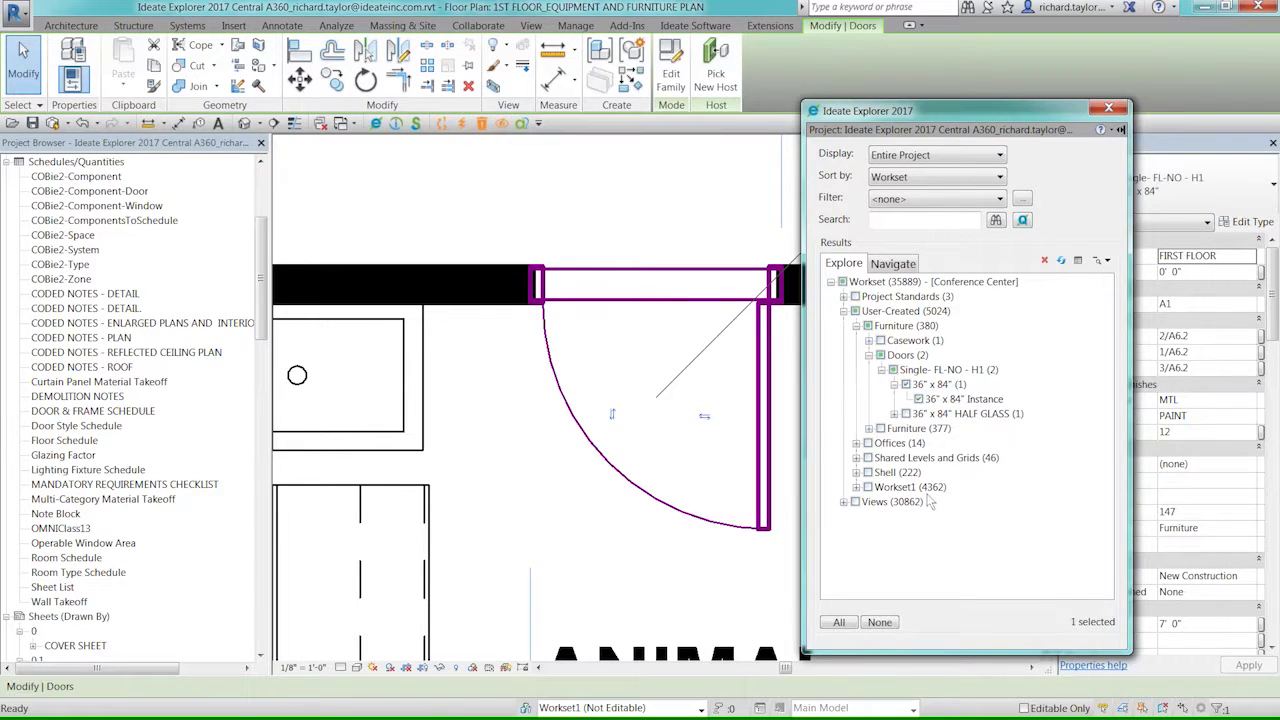
drag(983, 105, 822, 113)
click(744, 421)
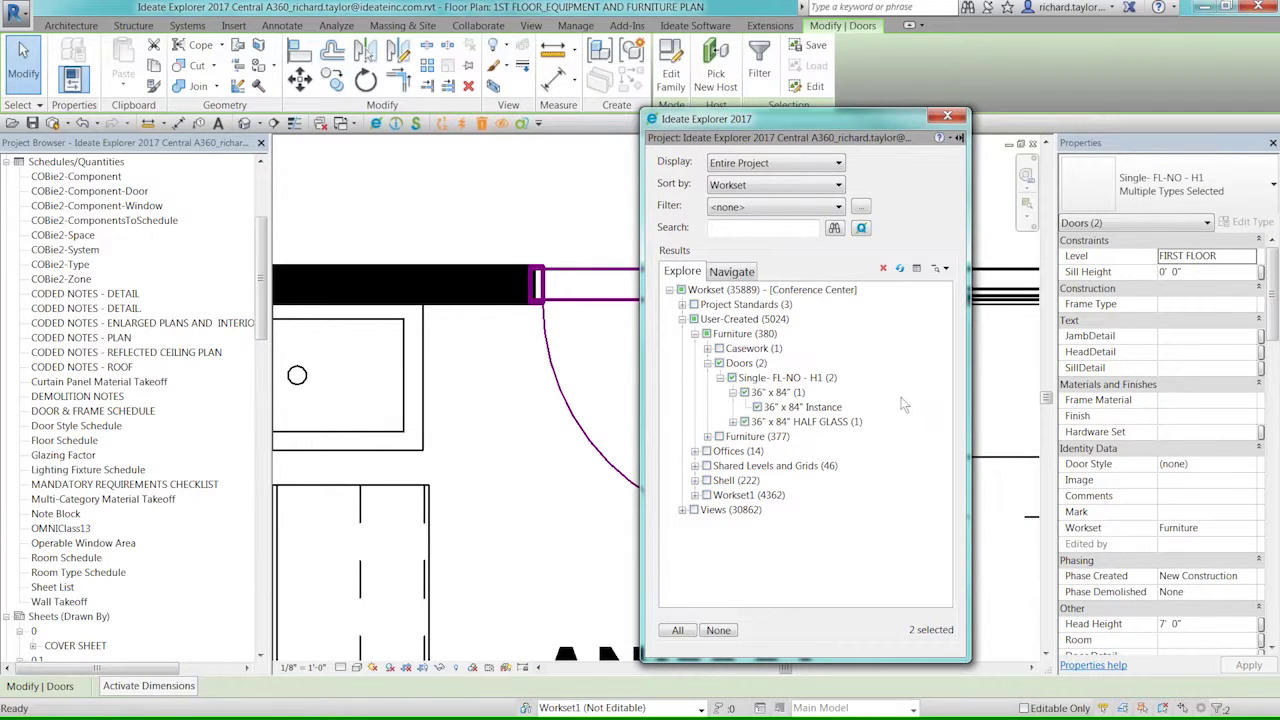
click(1188, 185)
scroll(1160, 320, up, 3)
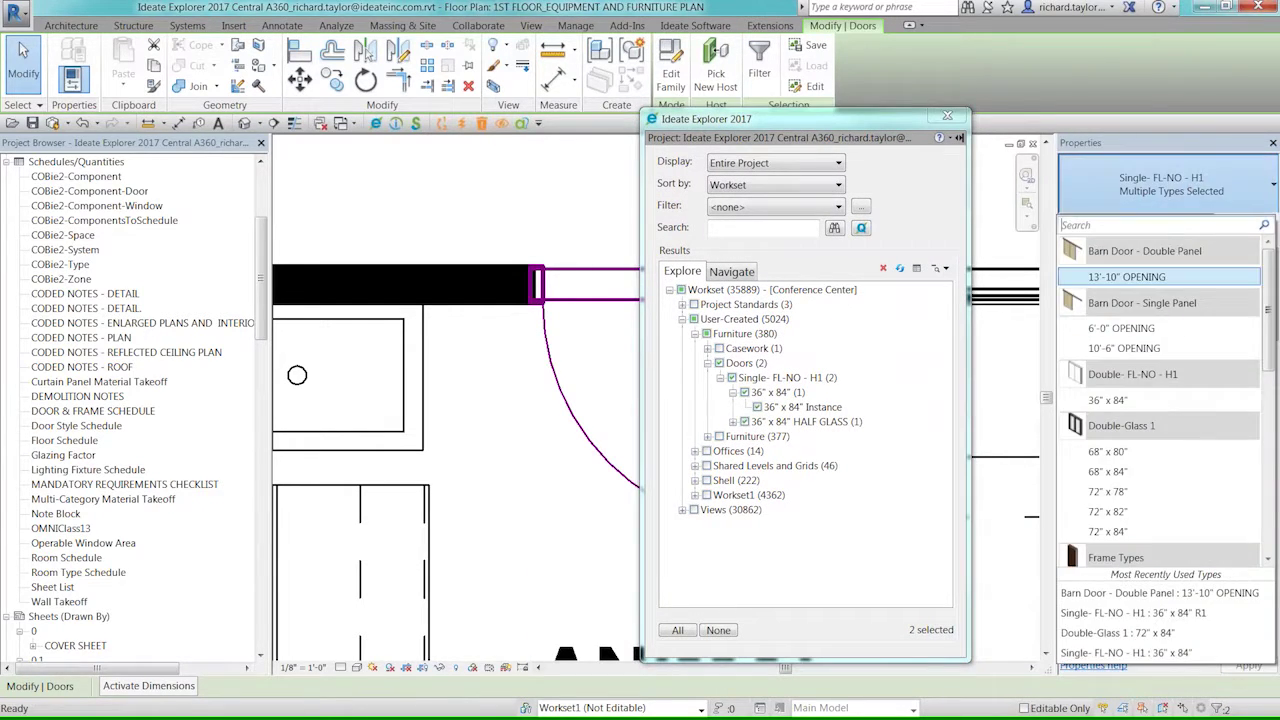
click(1014, 333)
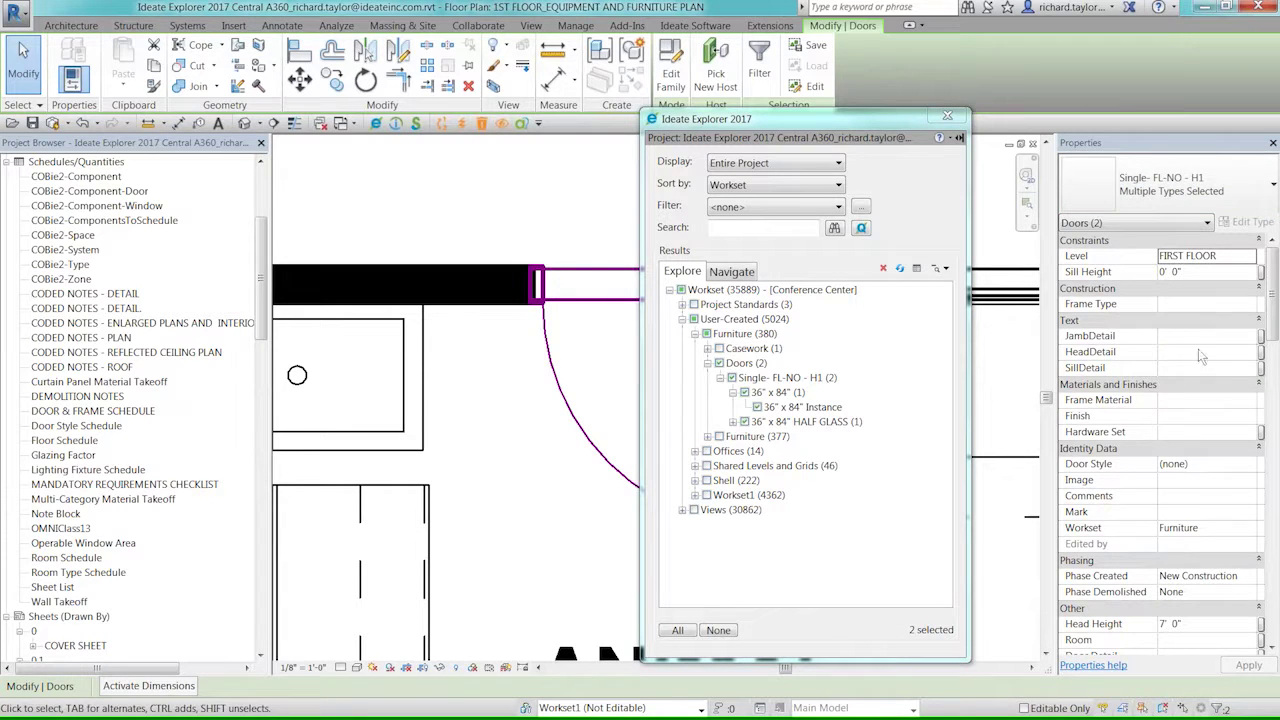
- Change the workset of the two selected doors to Workset1 and apply it
click(1230, 528)
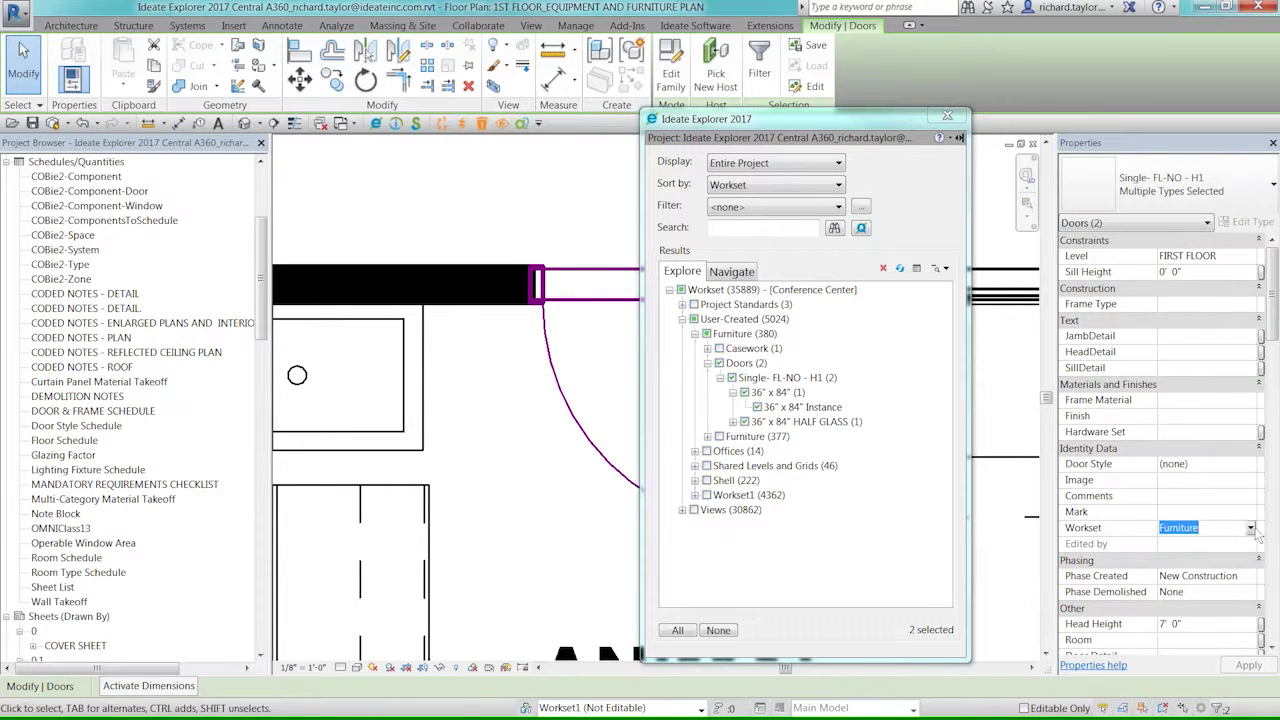
click(1251, 530)
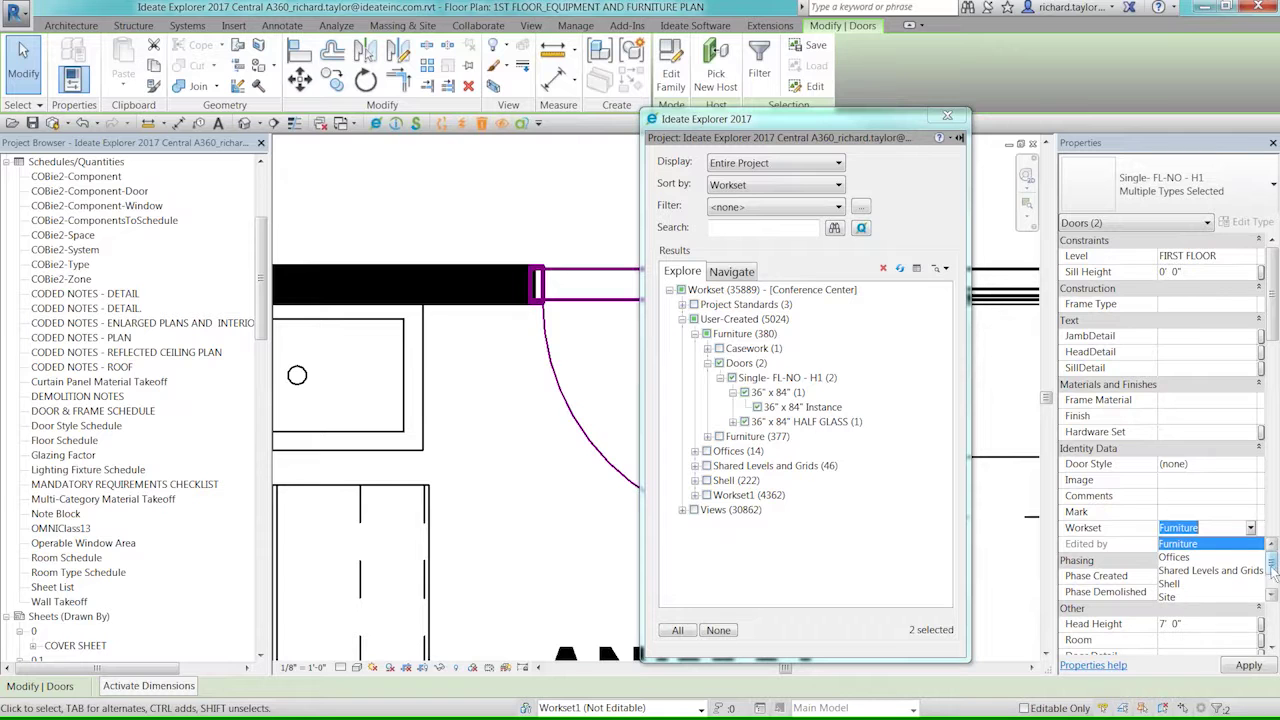
scroll(1242, 586, down, 2)
click(1240, 585)
click(1247, 666)
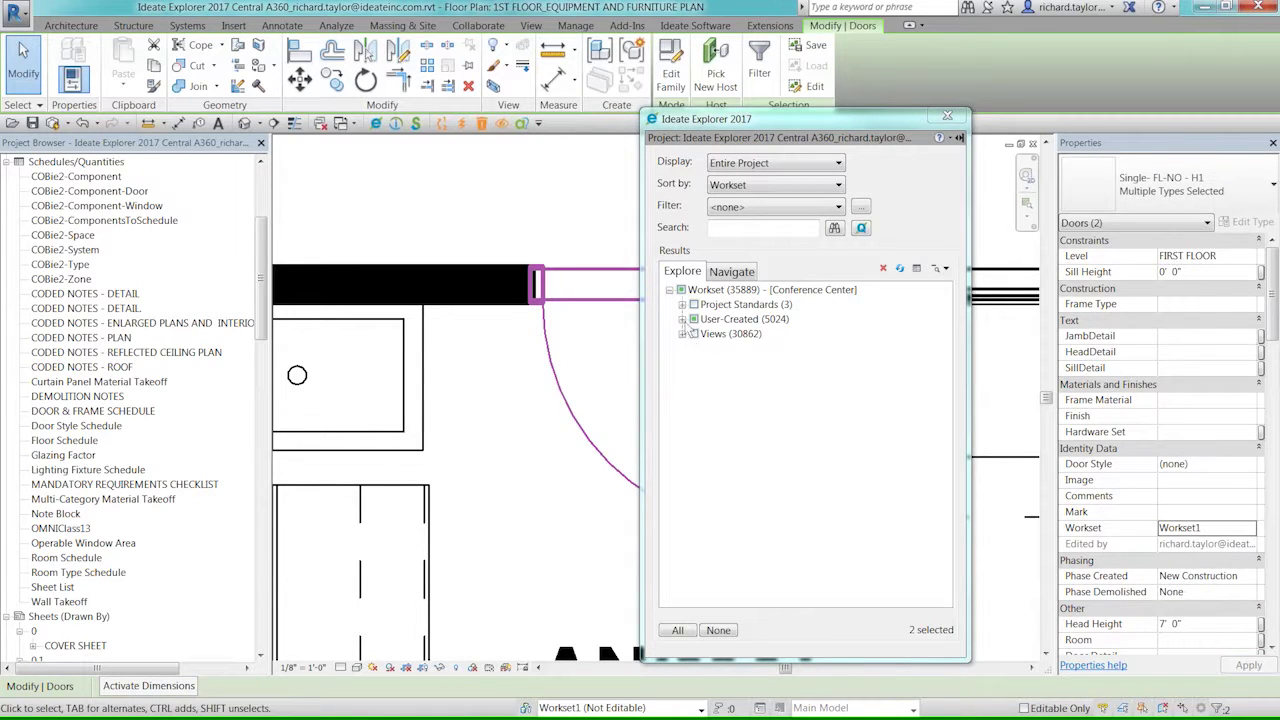
- Expand the user-created worksets to the door families in Workset1 and check where the reassigned doors are listed
click(681, 319)
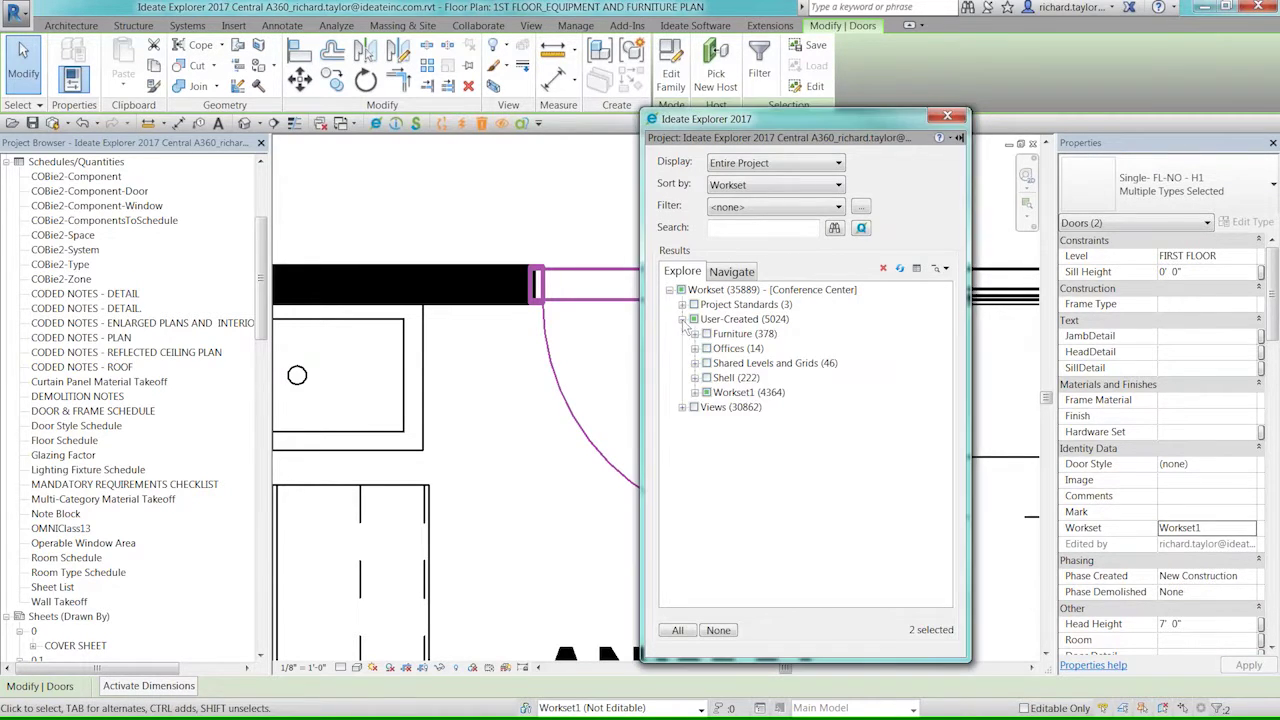
click(694, 392)
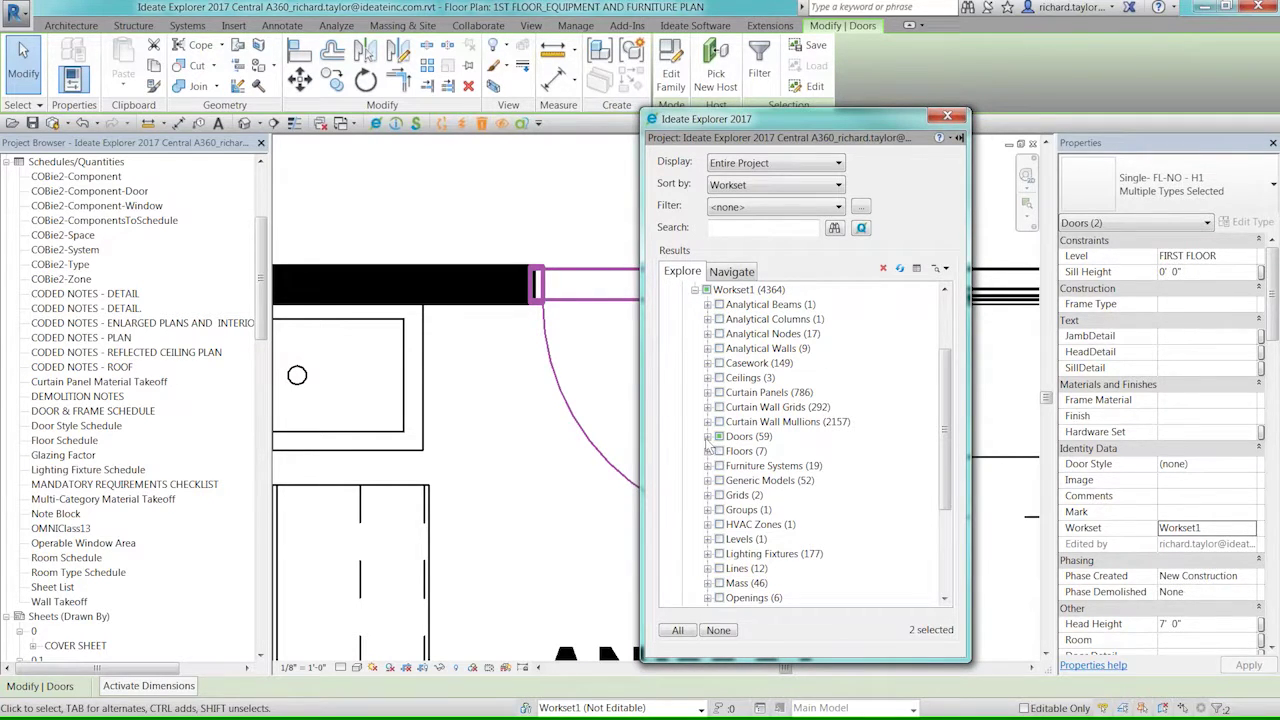
click(708, 437)
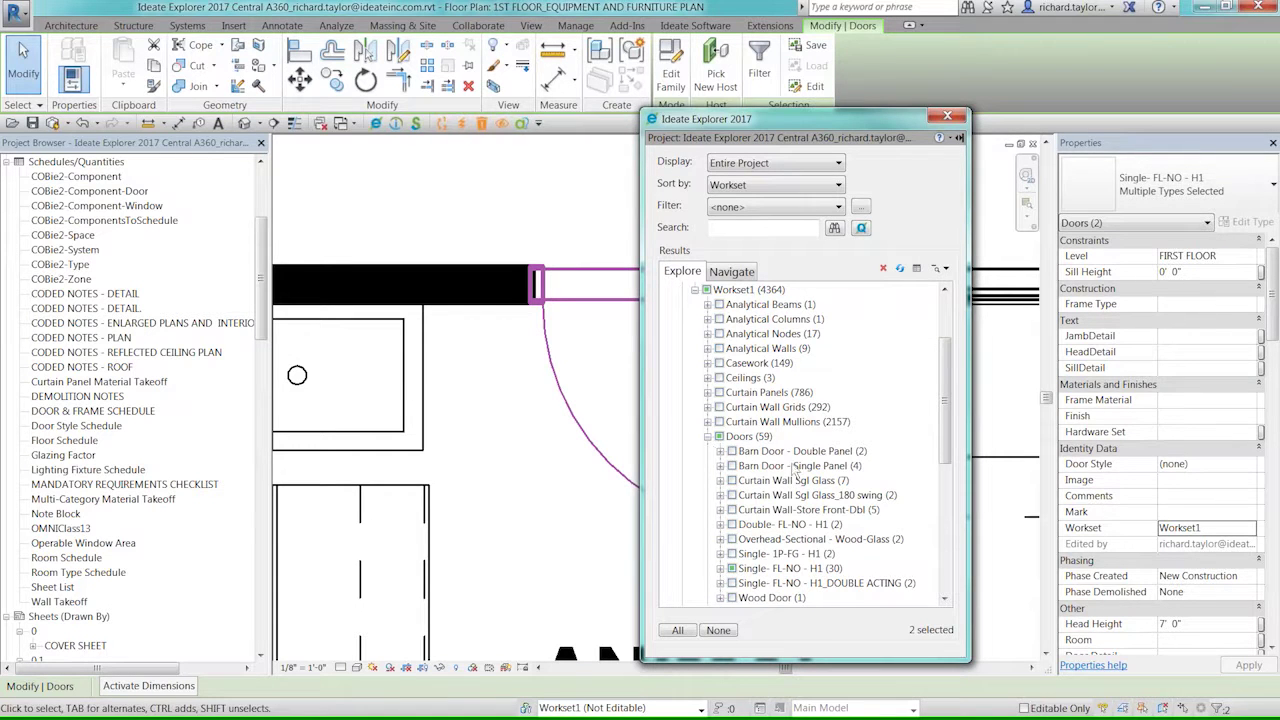
drag(950, 437, 946, 371)
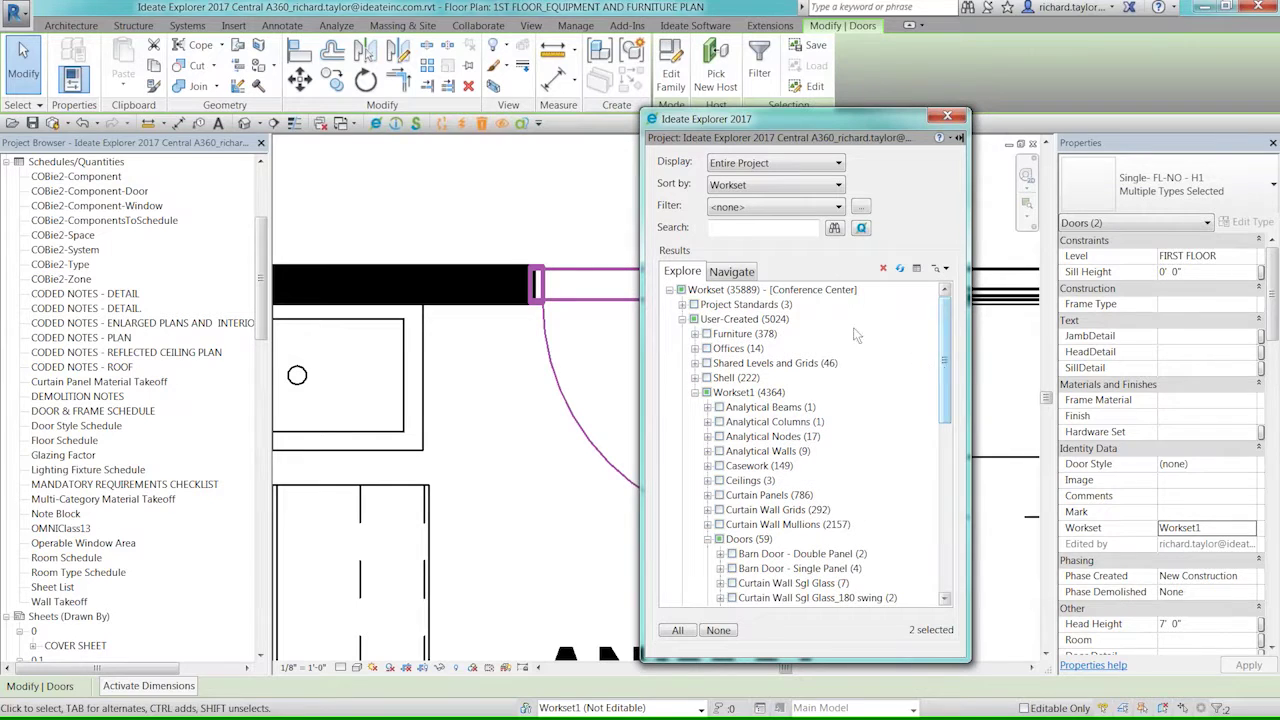
- Sort the explorer results by Edited by, review the views and workset borrowed by the listed user, and collapse that entry
click(759, 190)
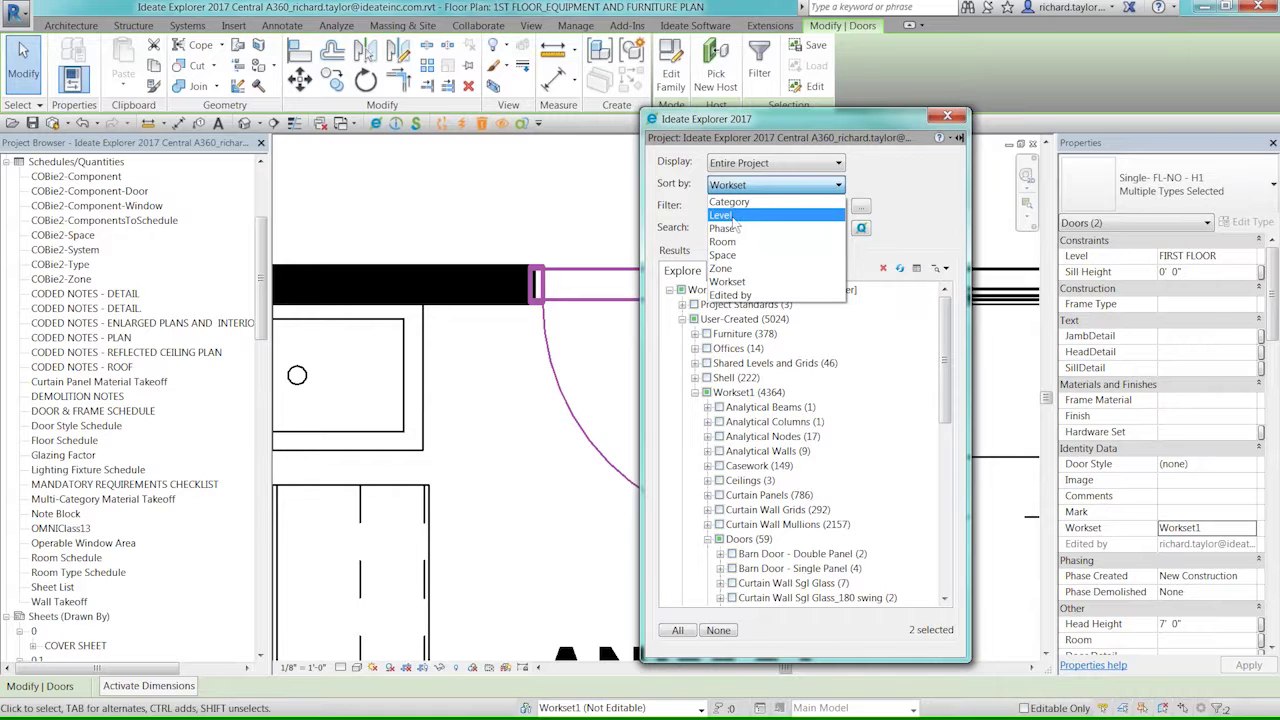
click(744, 297)
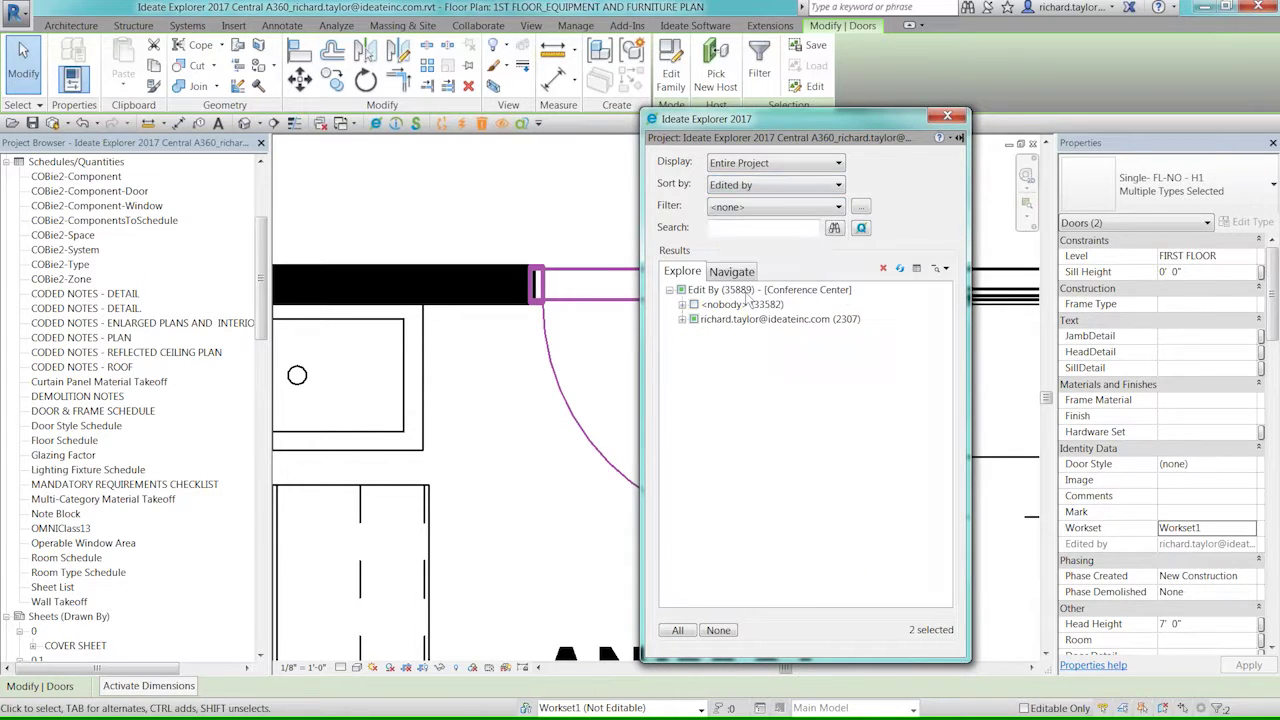
click(682, 319)
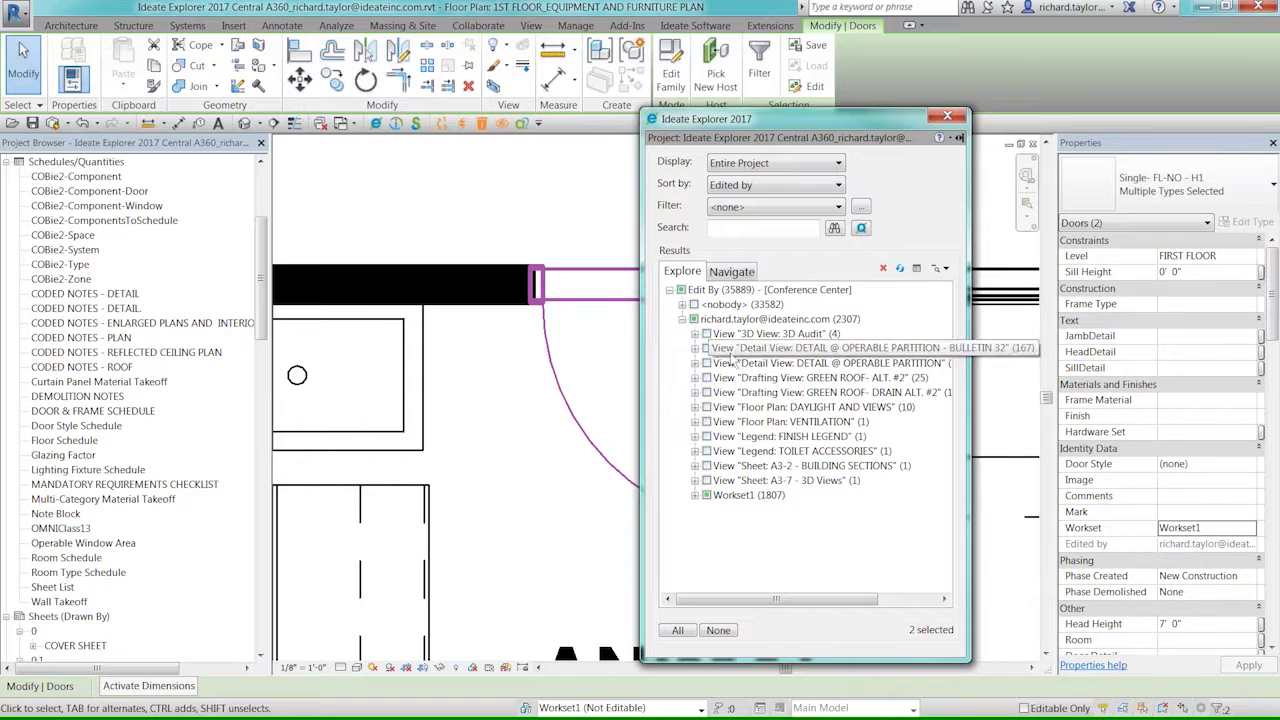
click(682, 320)
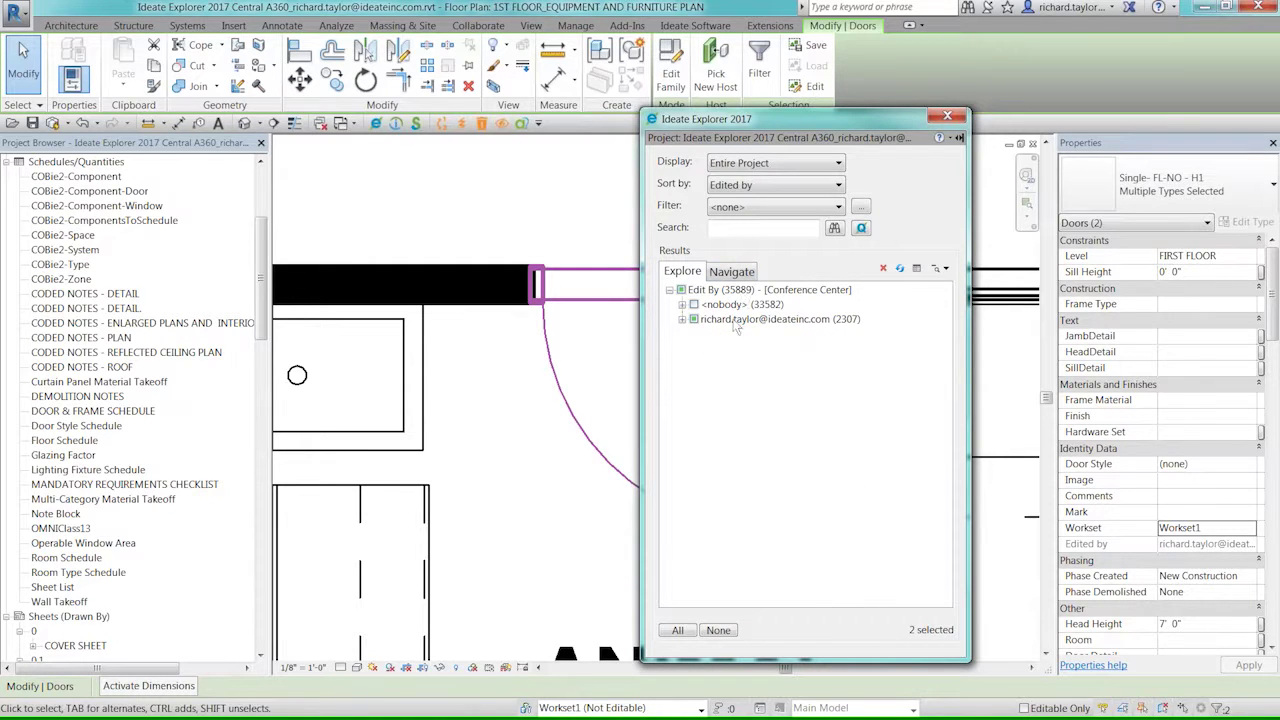
- Sort the explorer results by Category again and switch to the presentation slide on auditing worksets
click(790, 185)
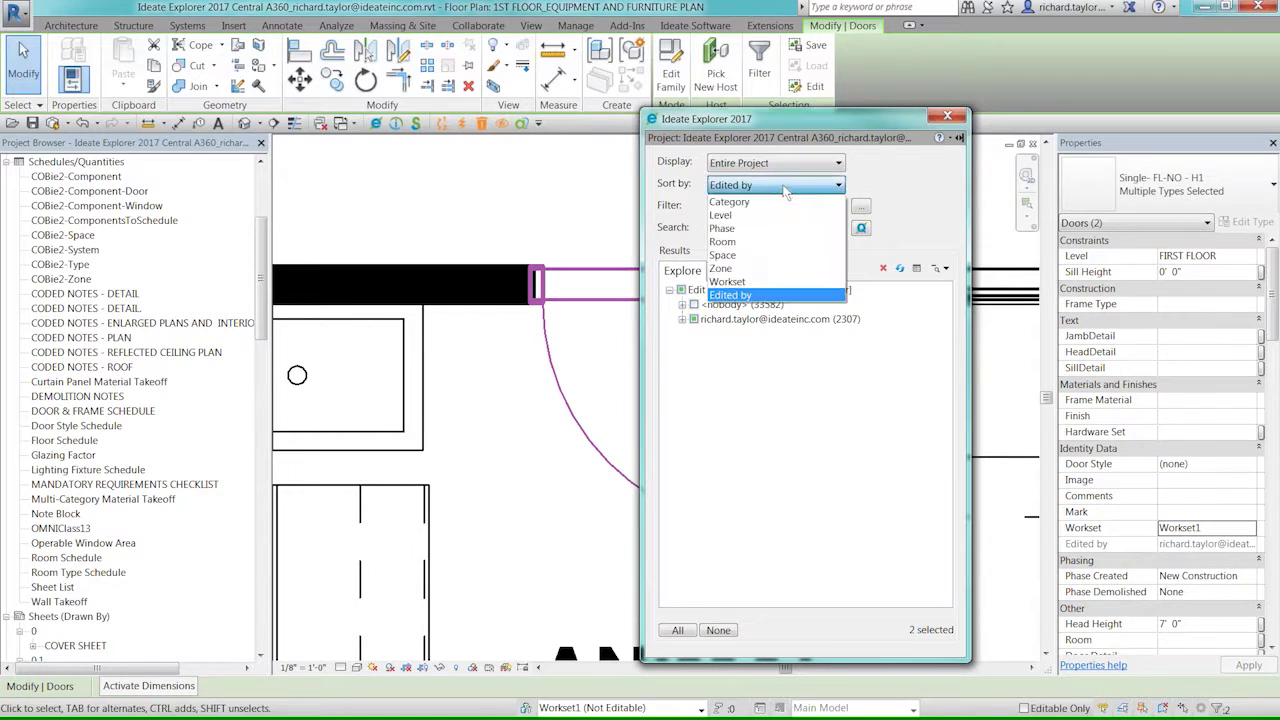
click(760, 201)
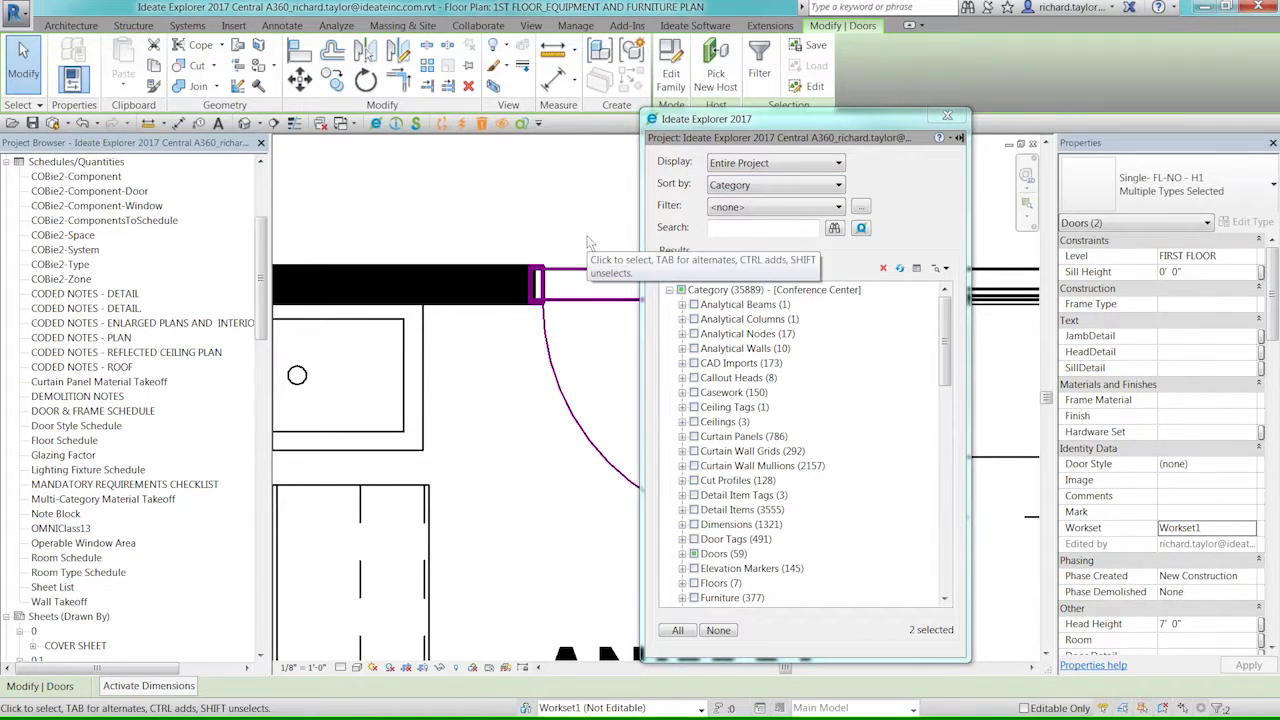
key(alt+Tab)
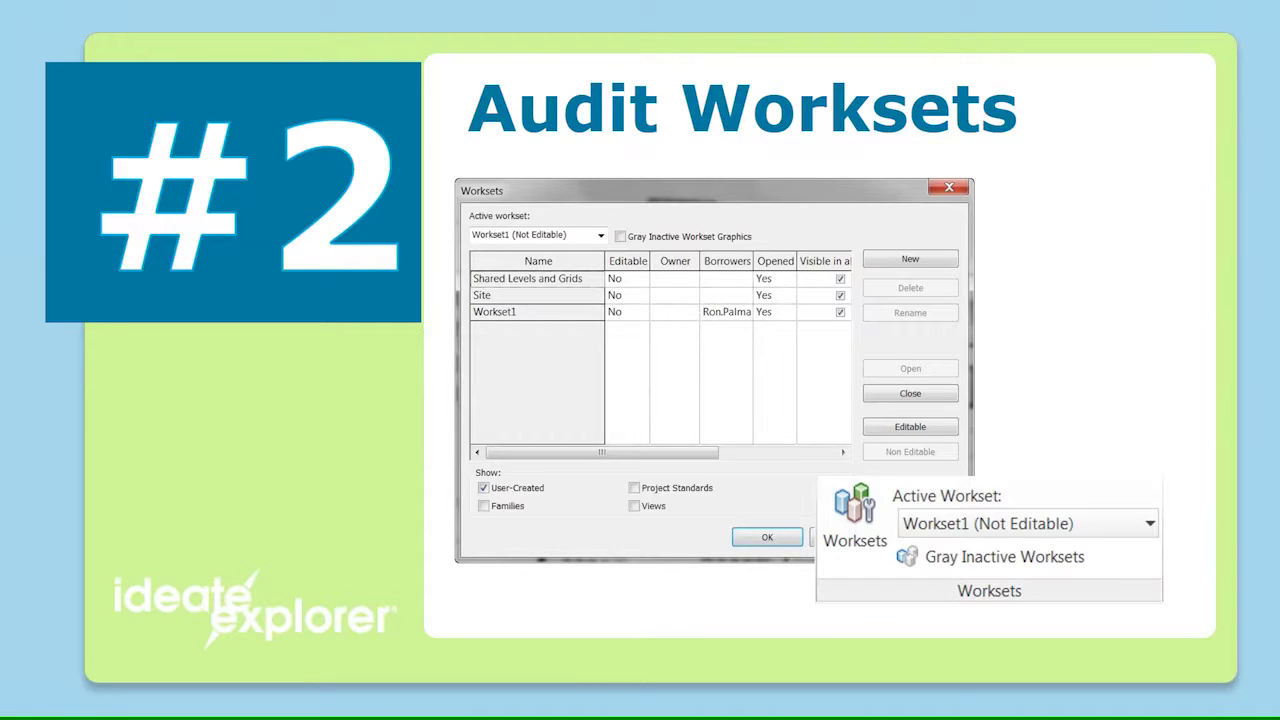